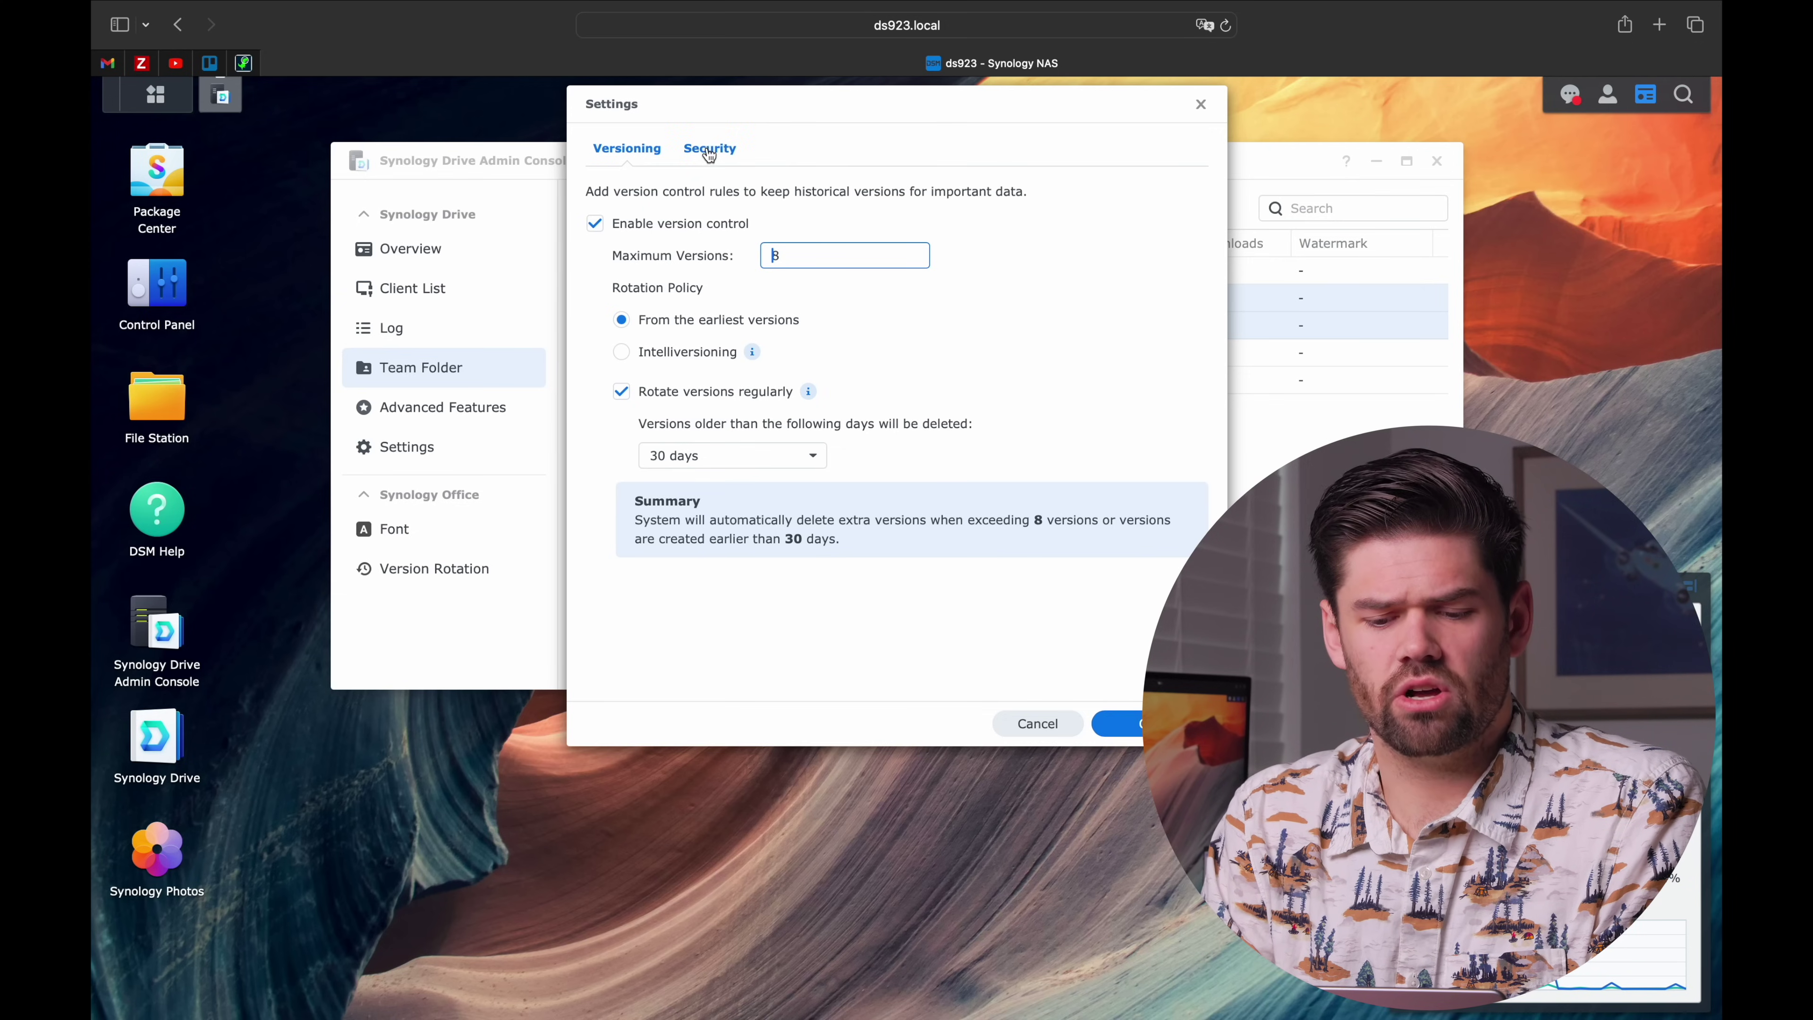
# Step: Review the security options for the HR and Management team folders, and apply the settings to enable both folders
pyautogui.click(710, 148)
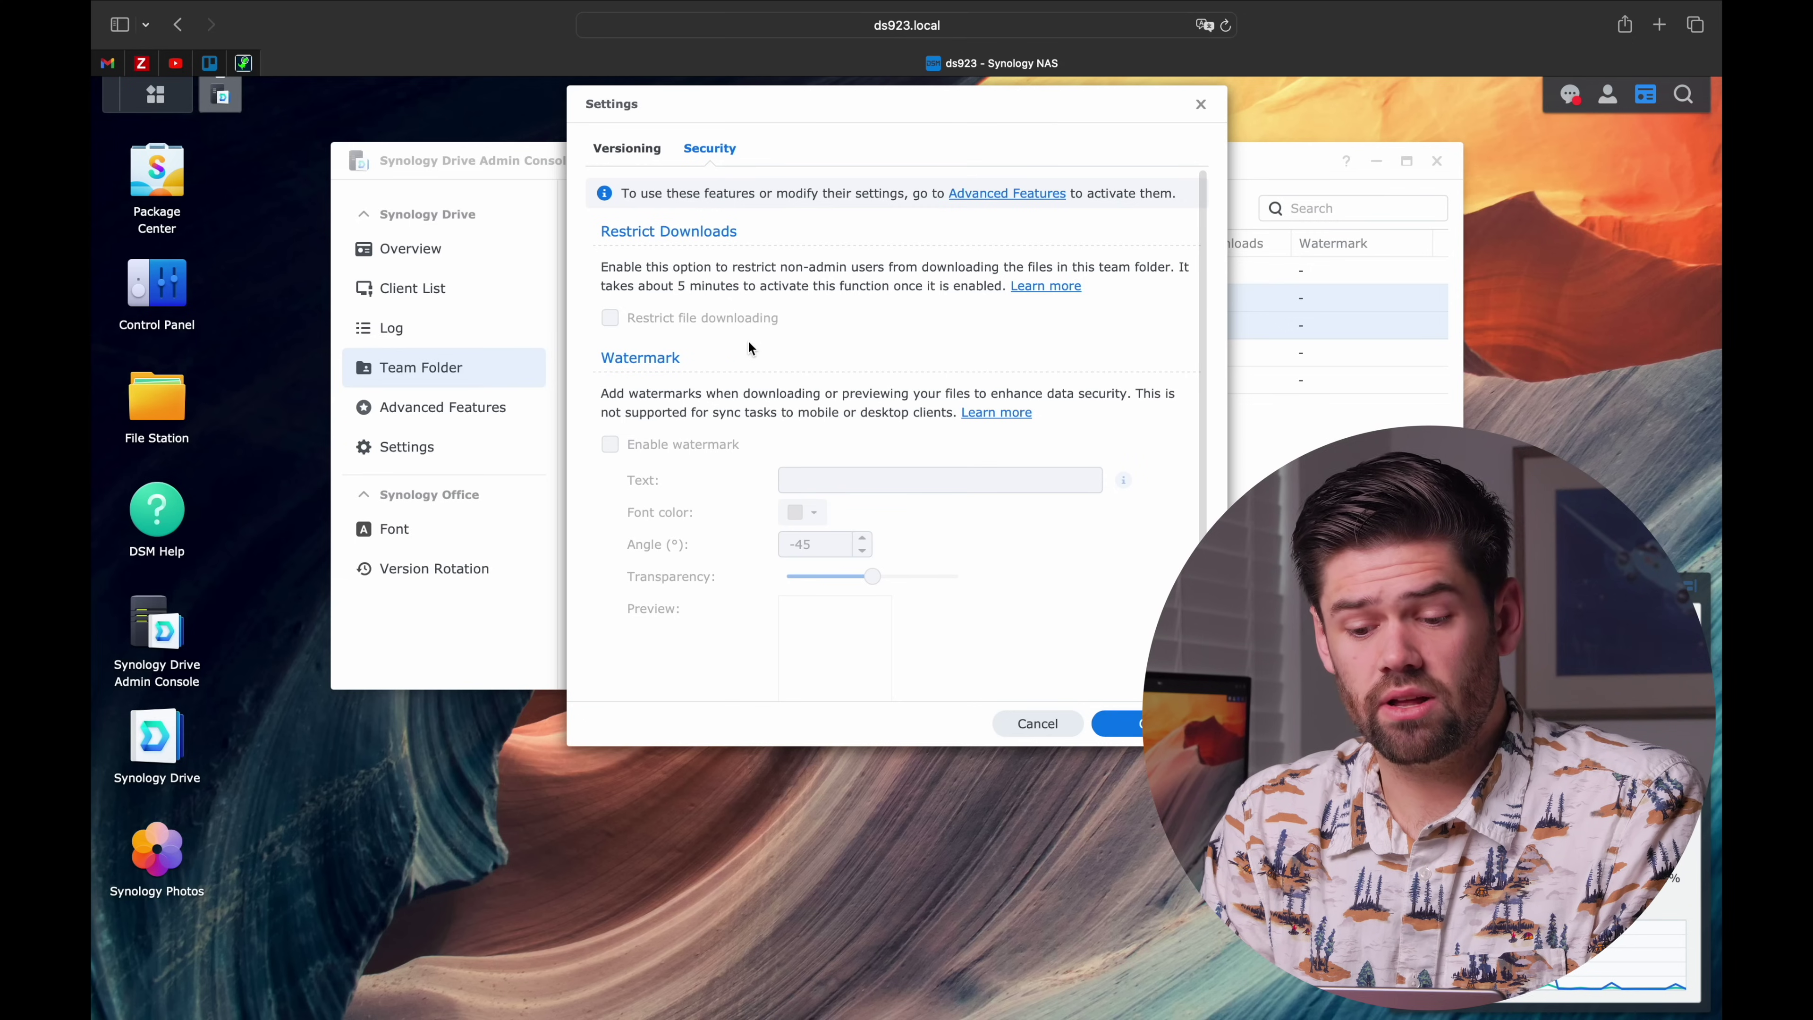
pyautogui.scroll(-3, 750, 348)
pyautogui.scroll(3, 749, 348)
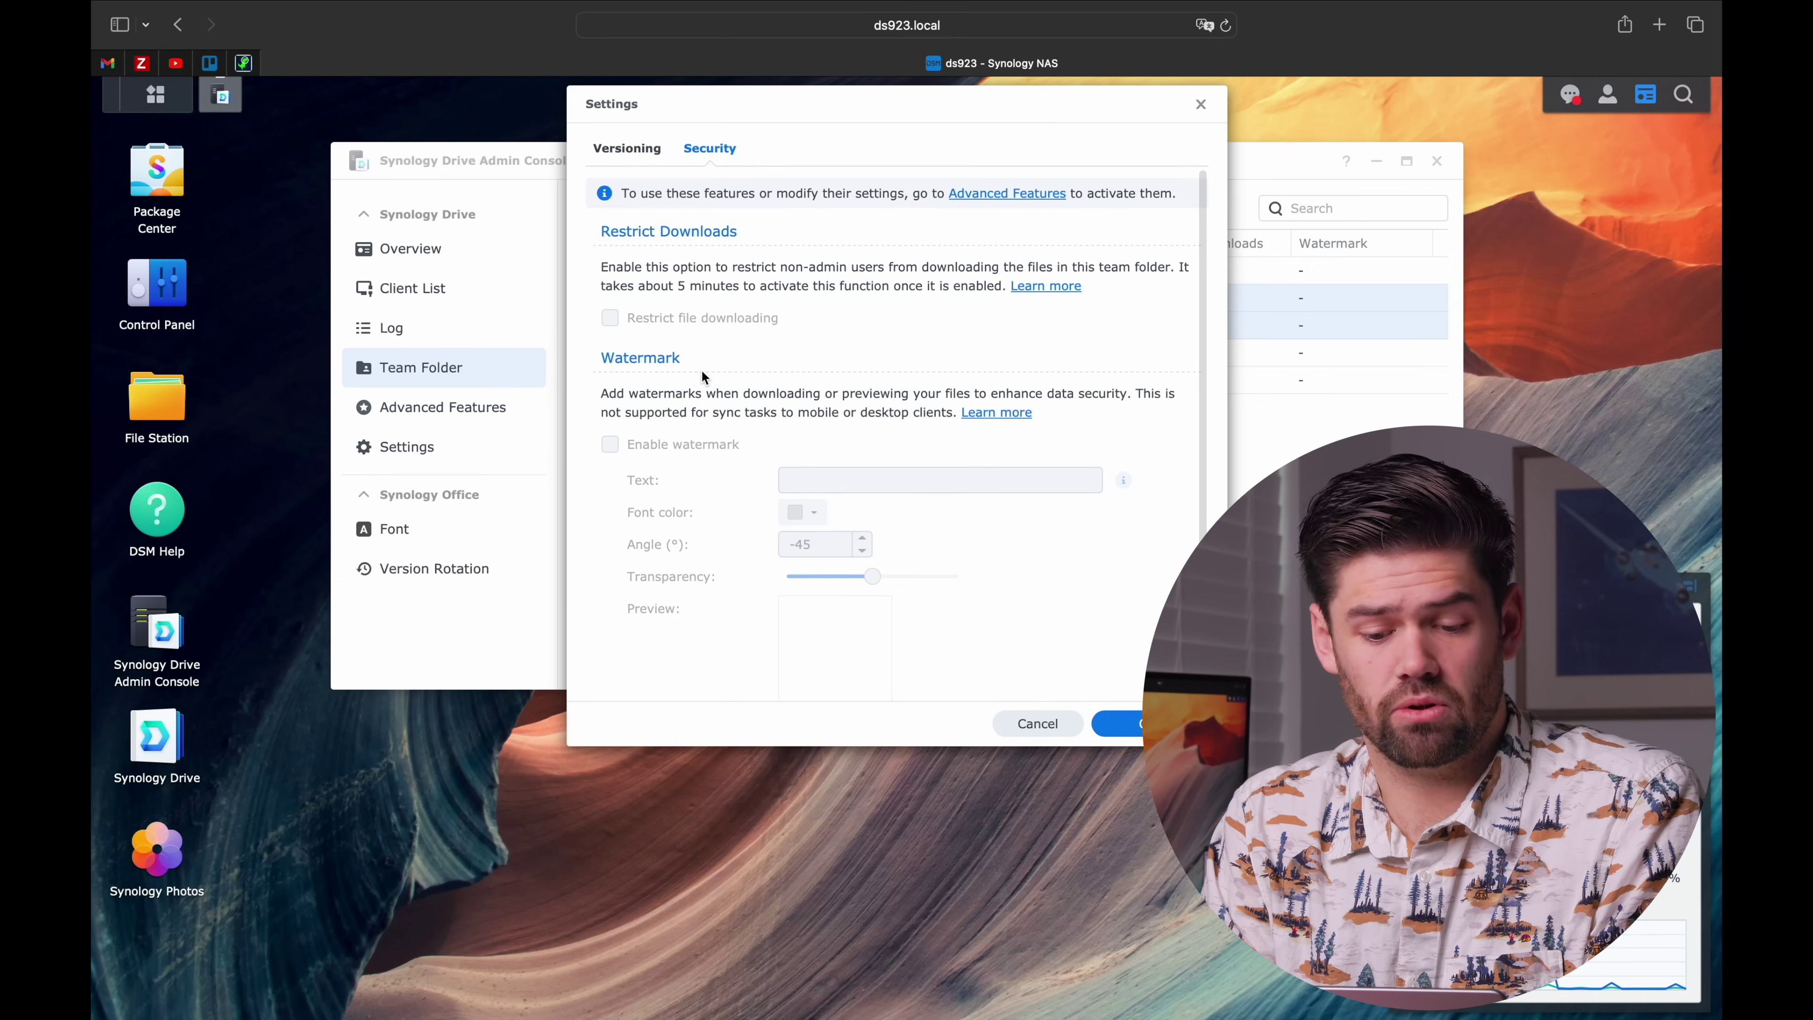
pyautogui.scroll(-3, 775, 461)
pyautogui.scroll(3, 775, 461)
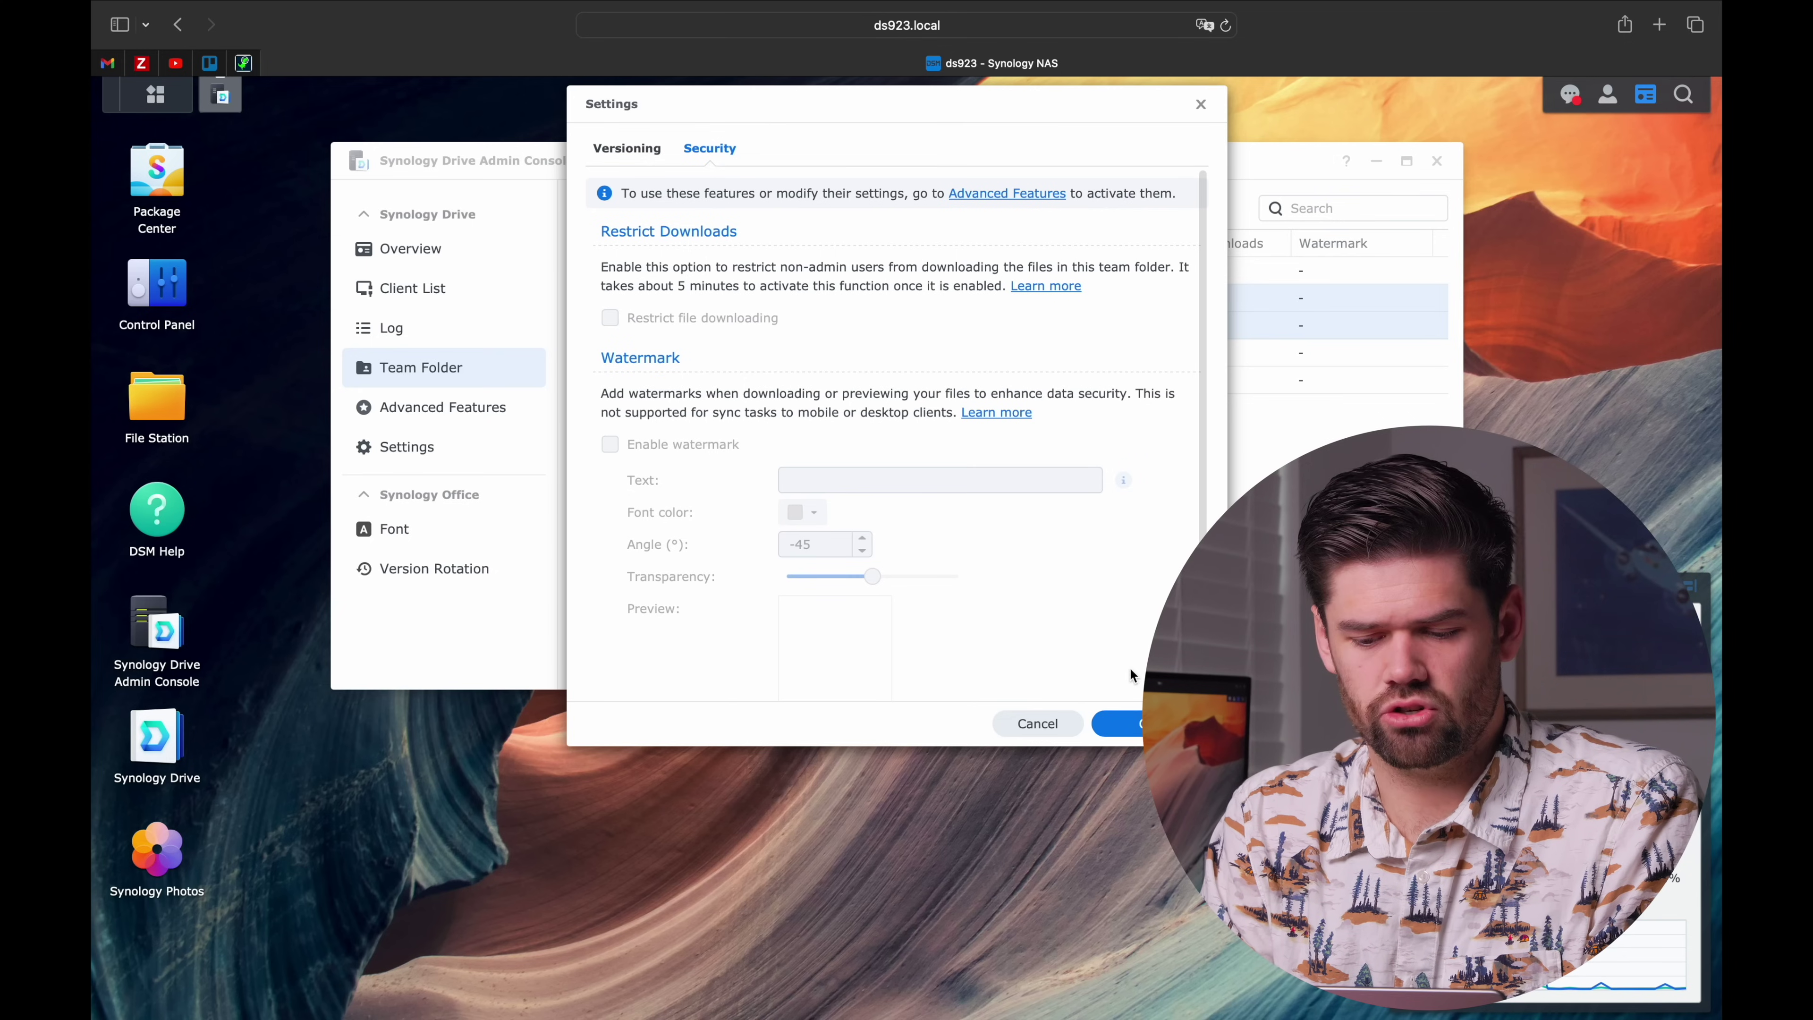
pyautogui.click(1117, 723)
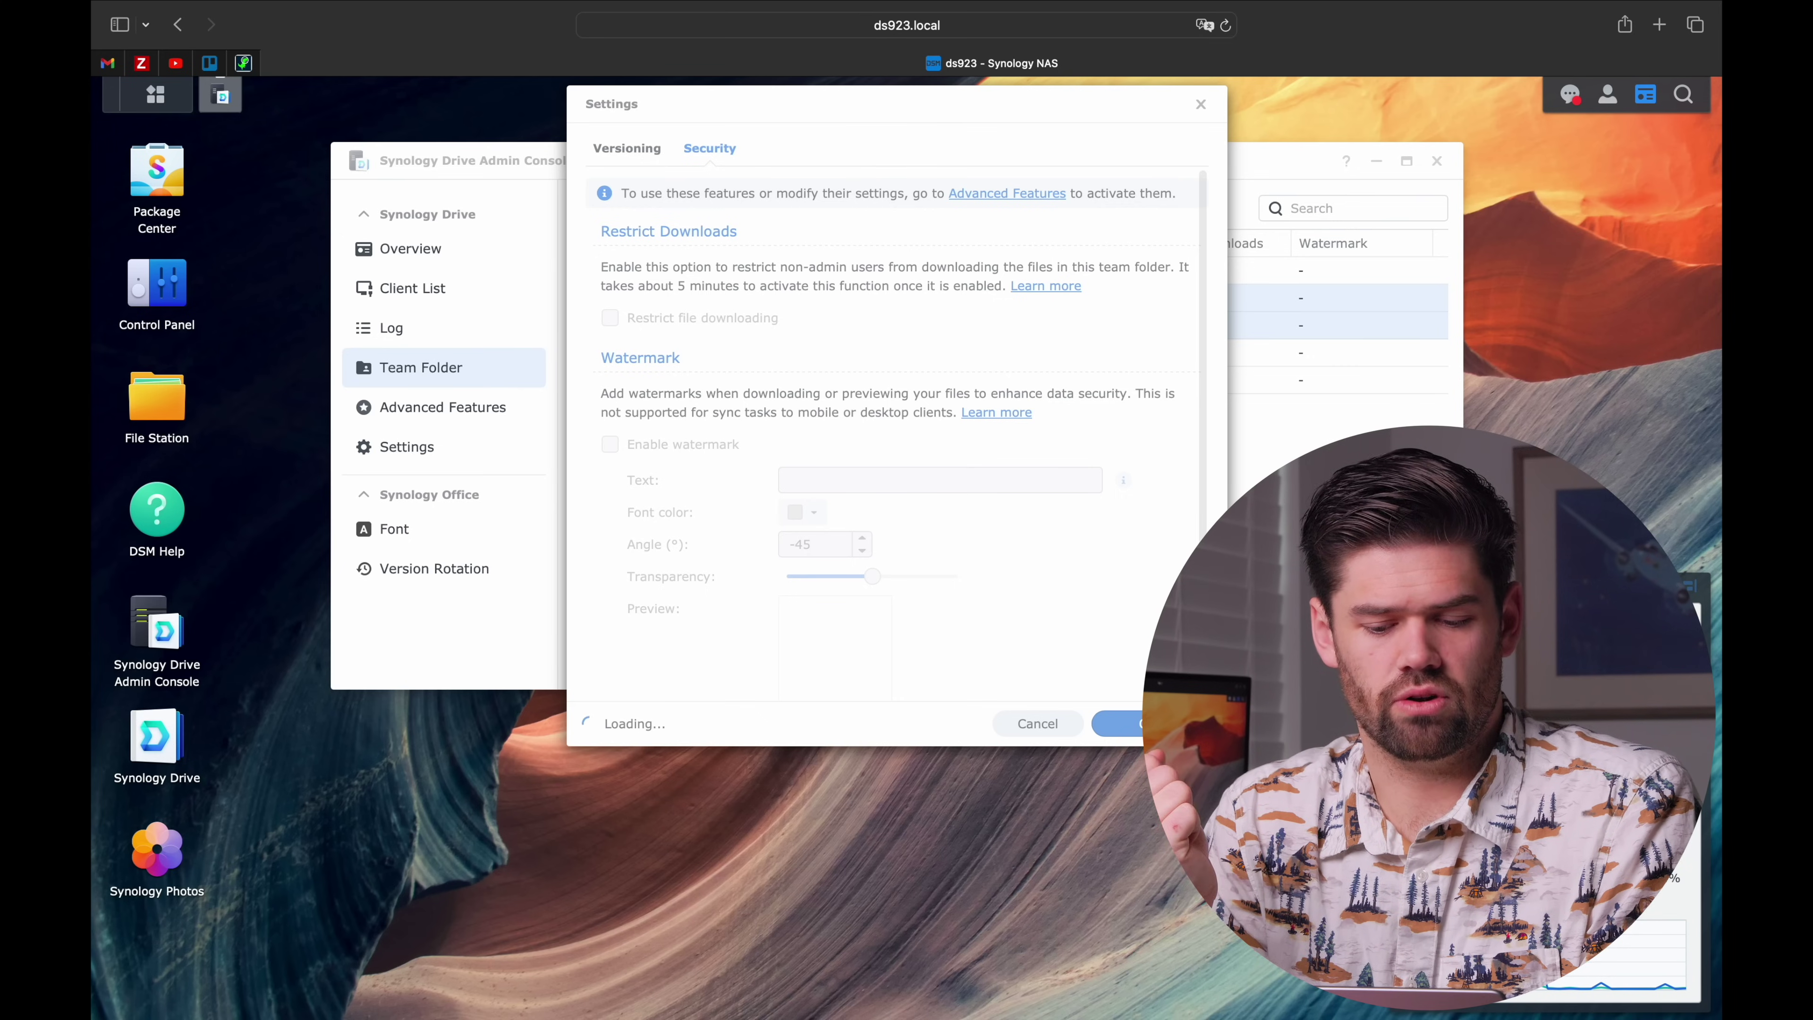
pyautogui.click(1125, 498)
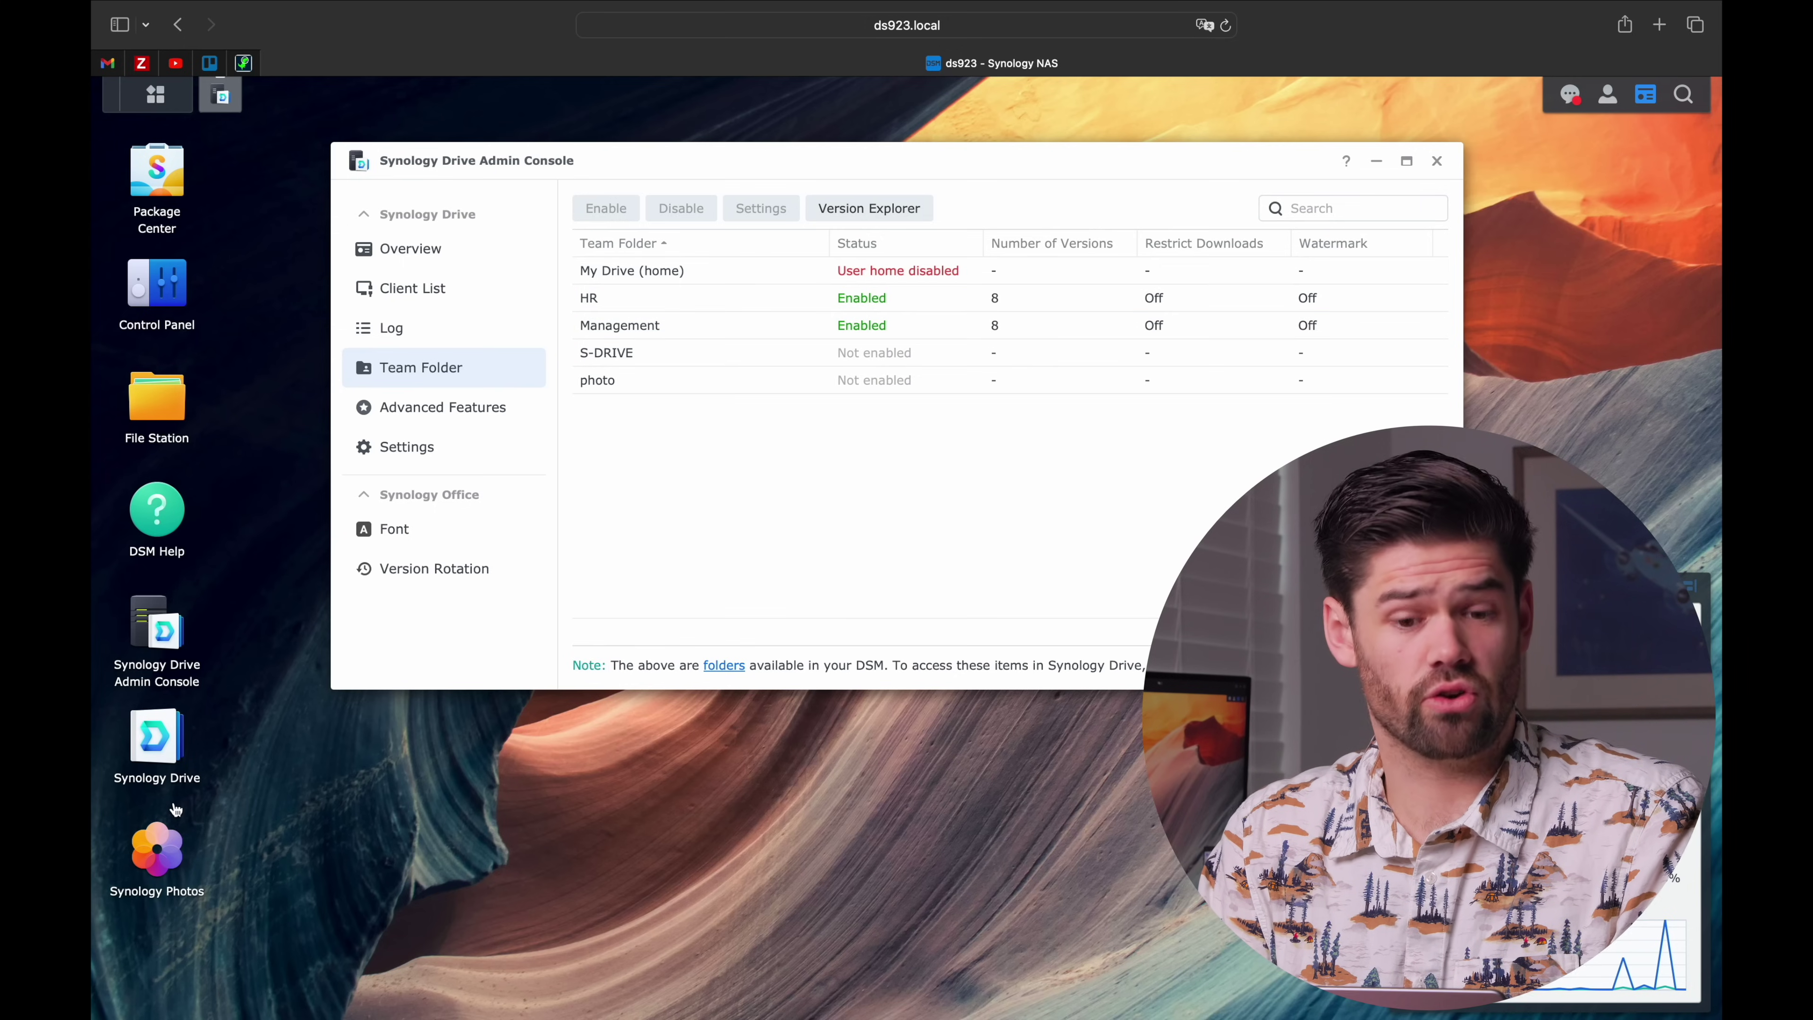
# Step: Open Synology Drive's team folders, and examine the local users' permissions on the Management shared folder in Control Panel
pyautogui.click(156, 738)
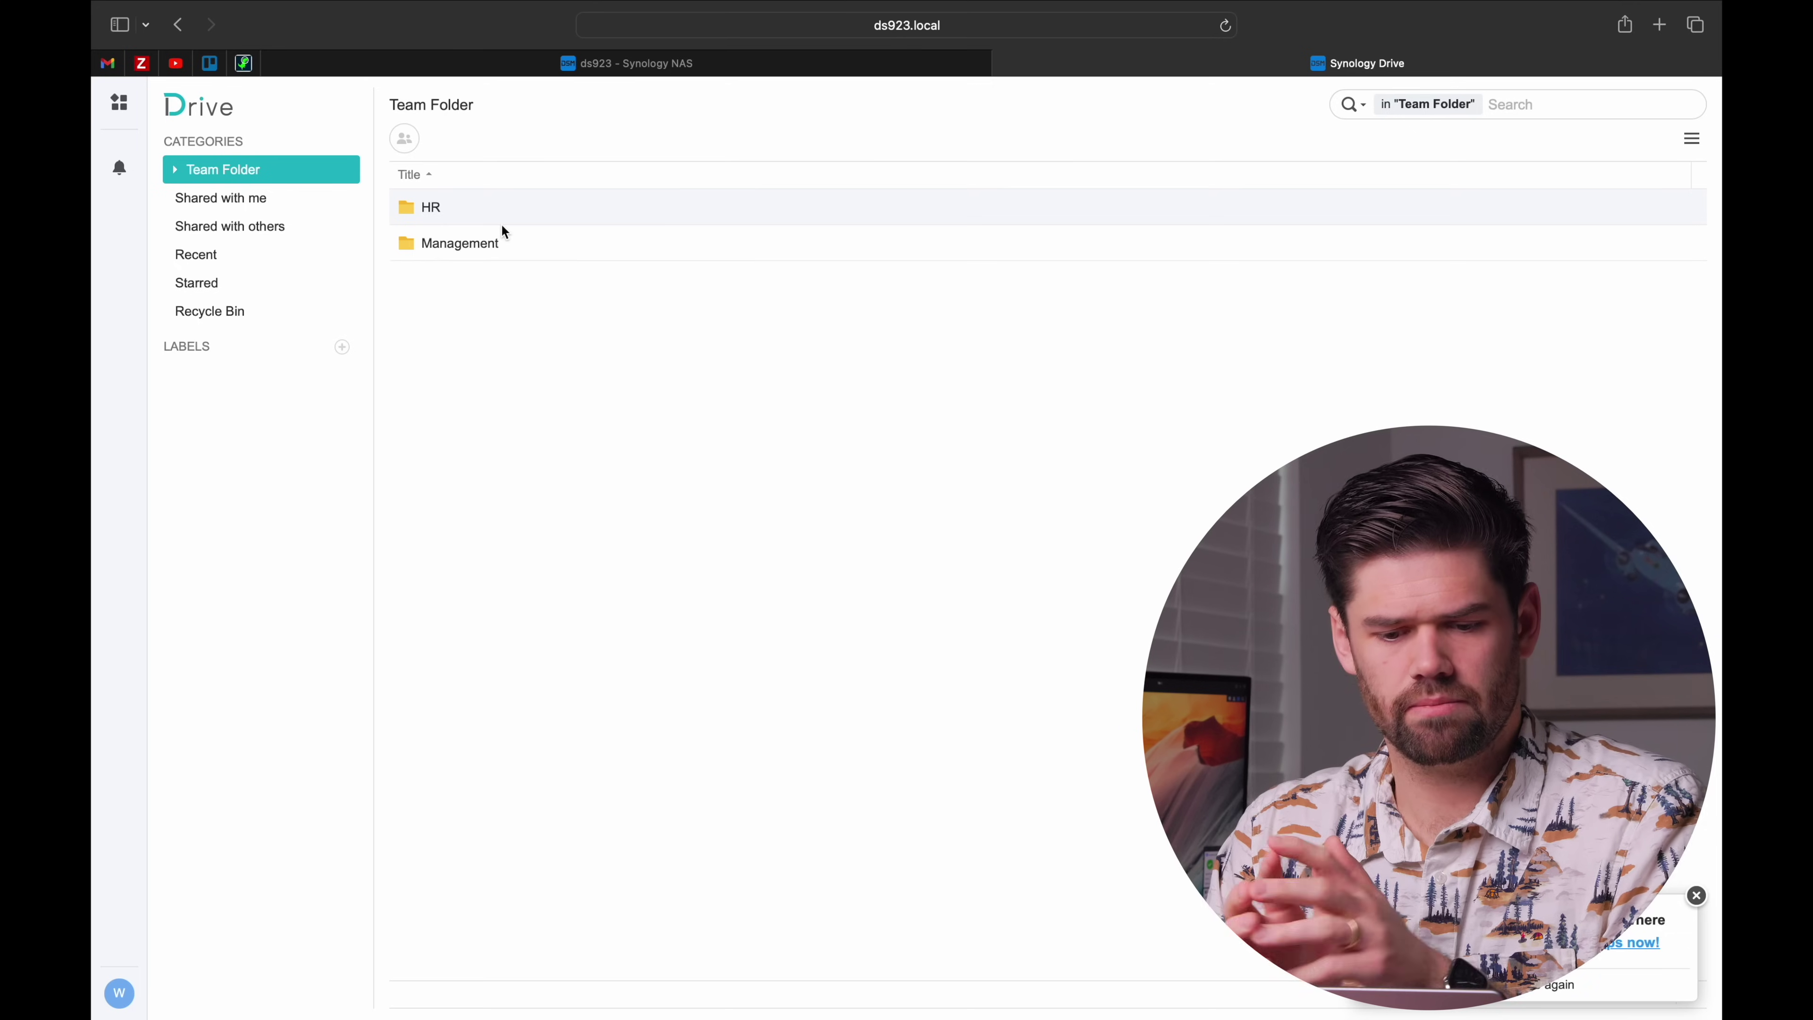
pyautogui.click(607, 58)
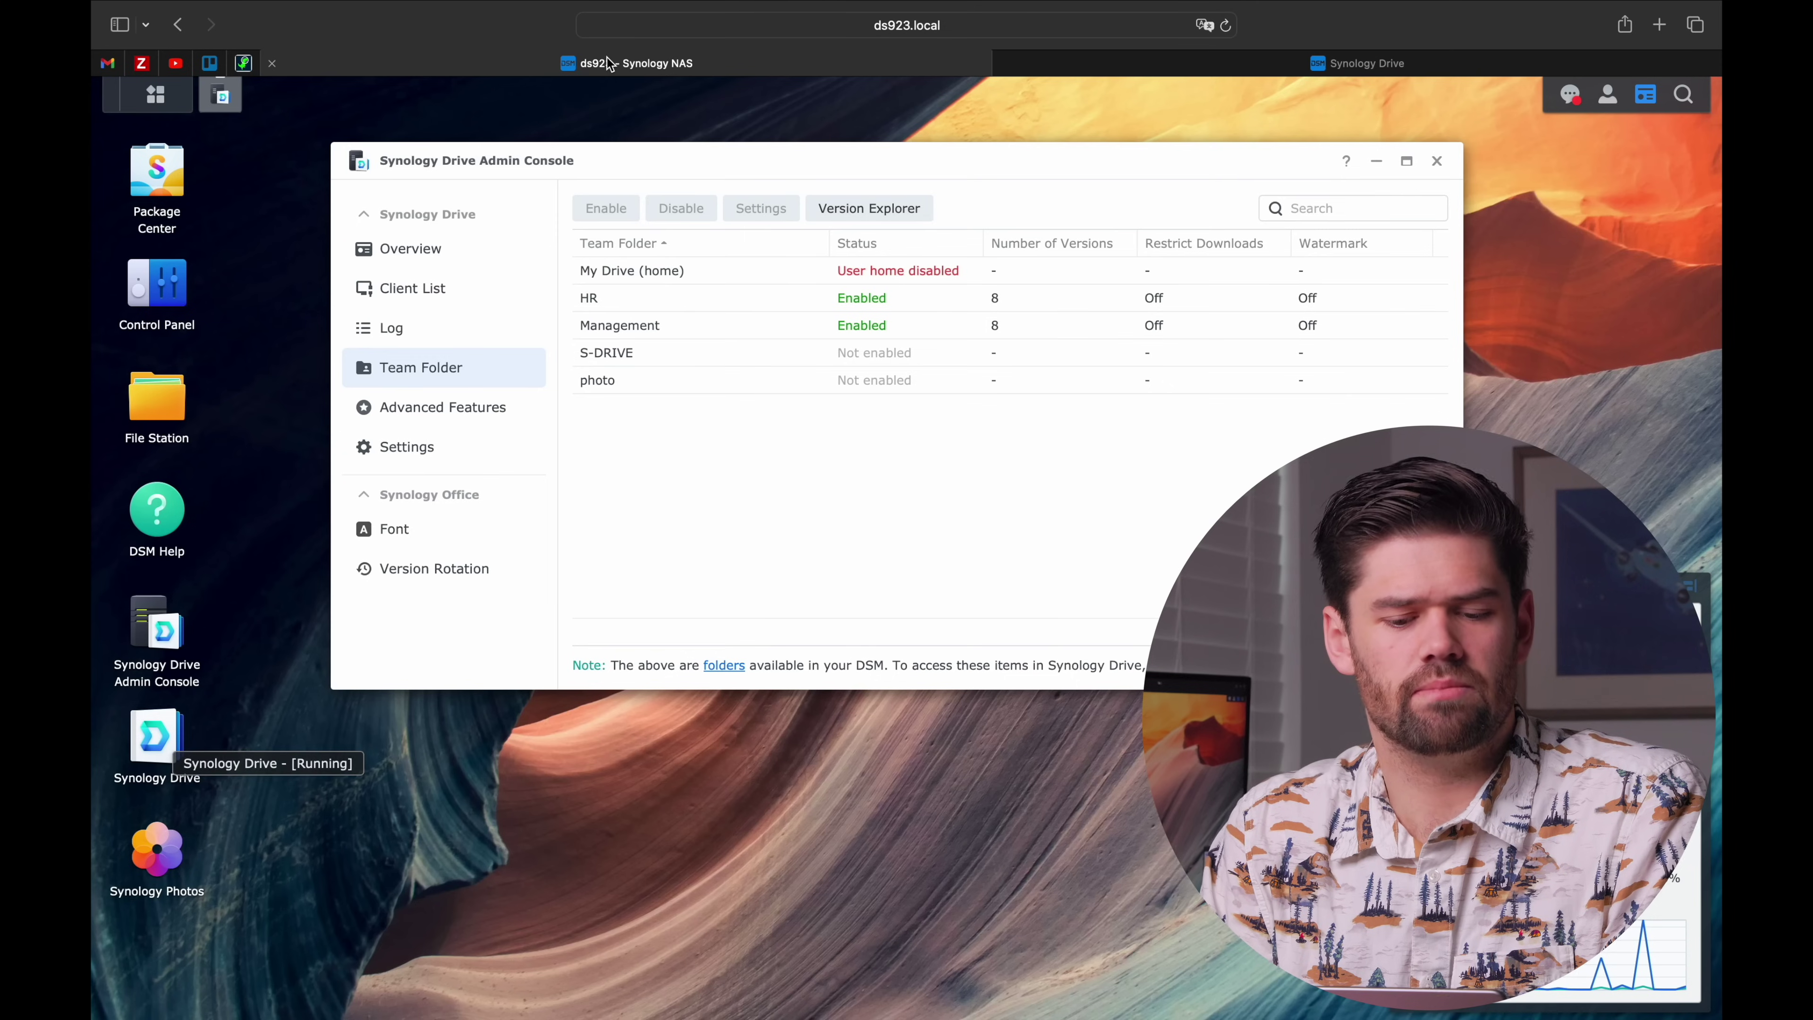
pyautogui.click(150, 291)
pyautogui.click(457, 392)
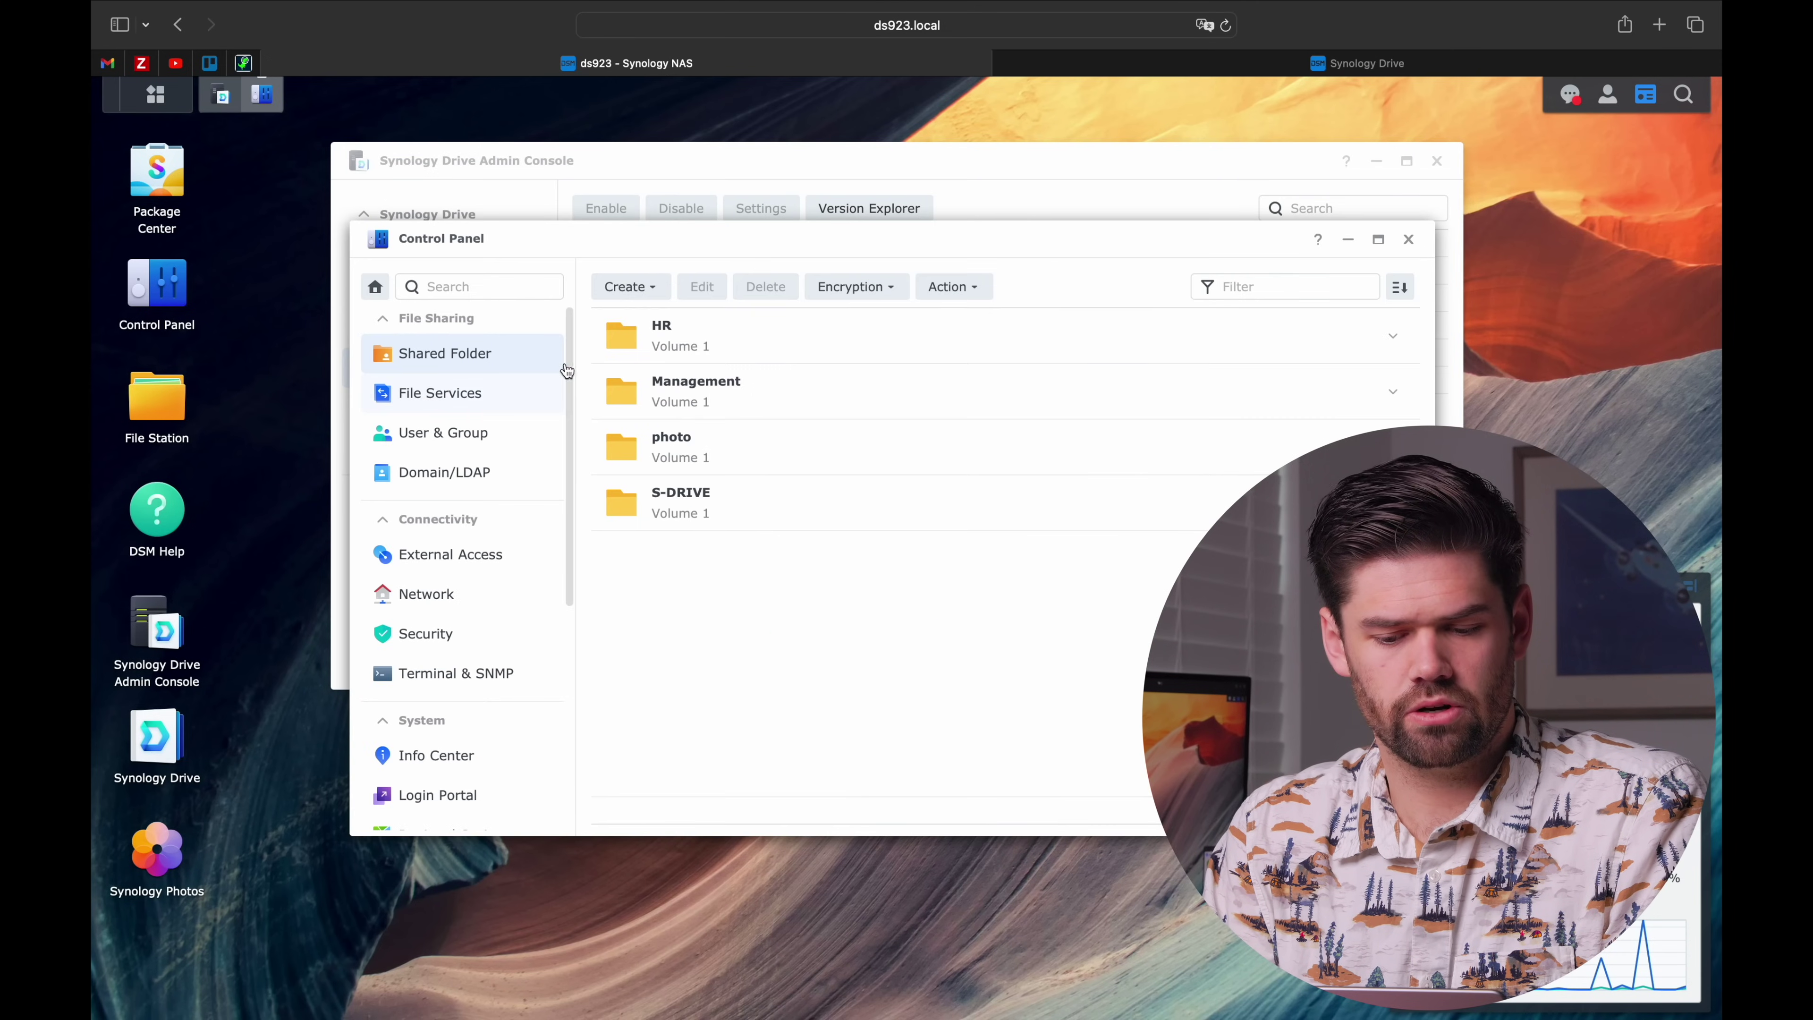
pyautogui.click(725, 397)
pyautogui.click(702, 287)
pyautogui.click(801, 315)
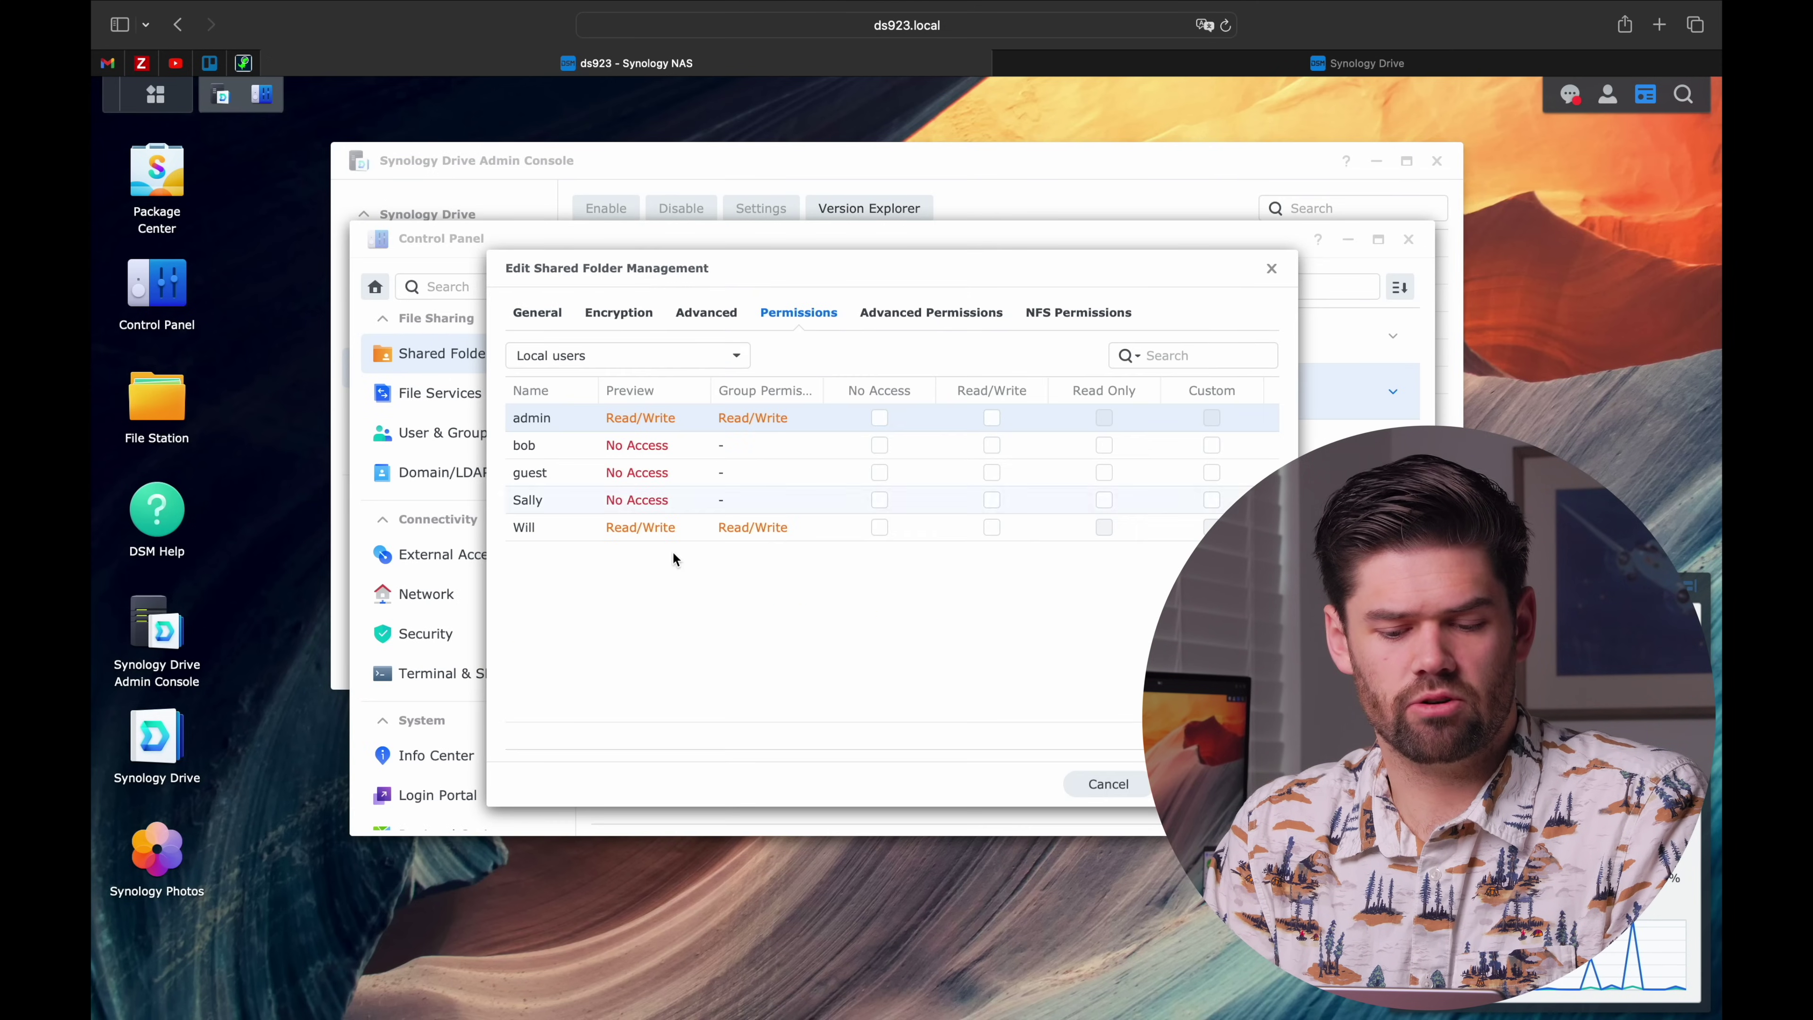
pyautogui.click(537, 529)
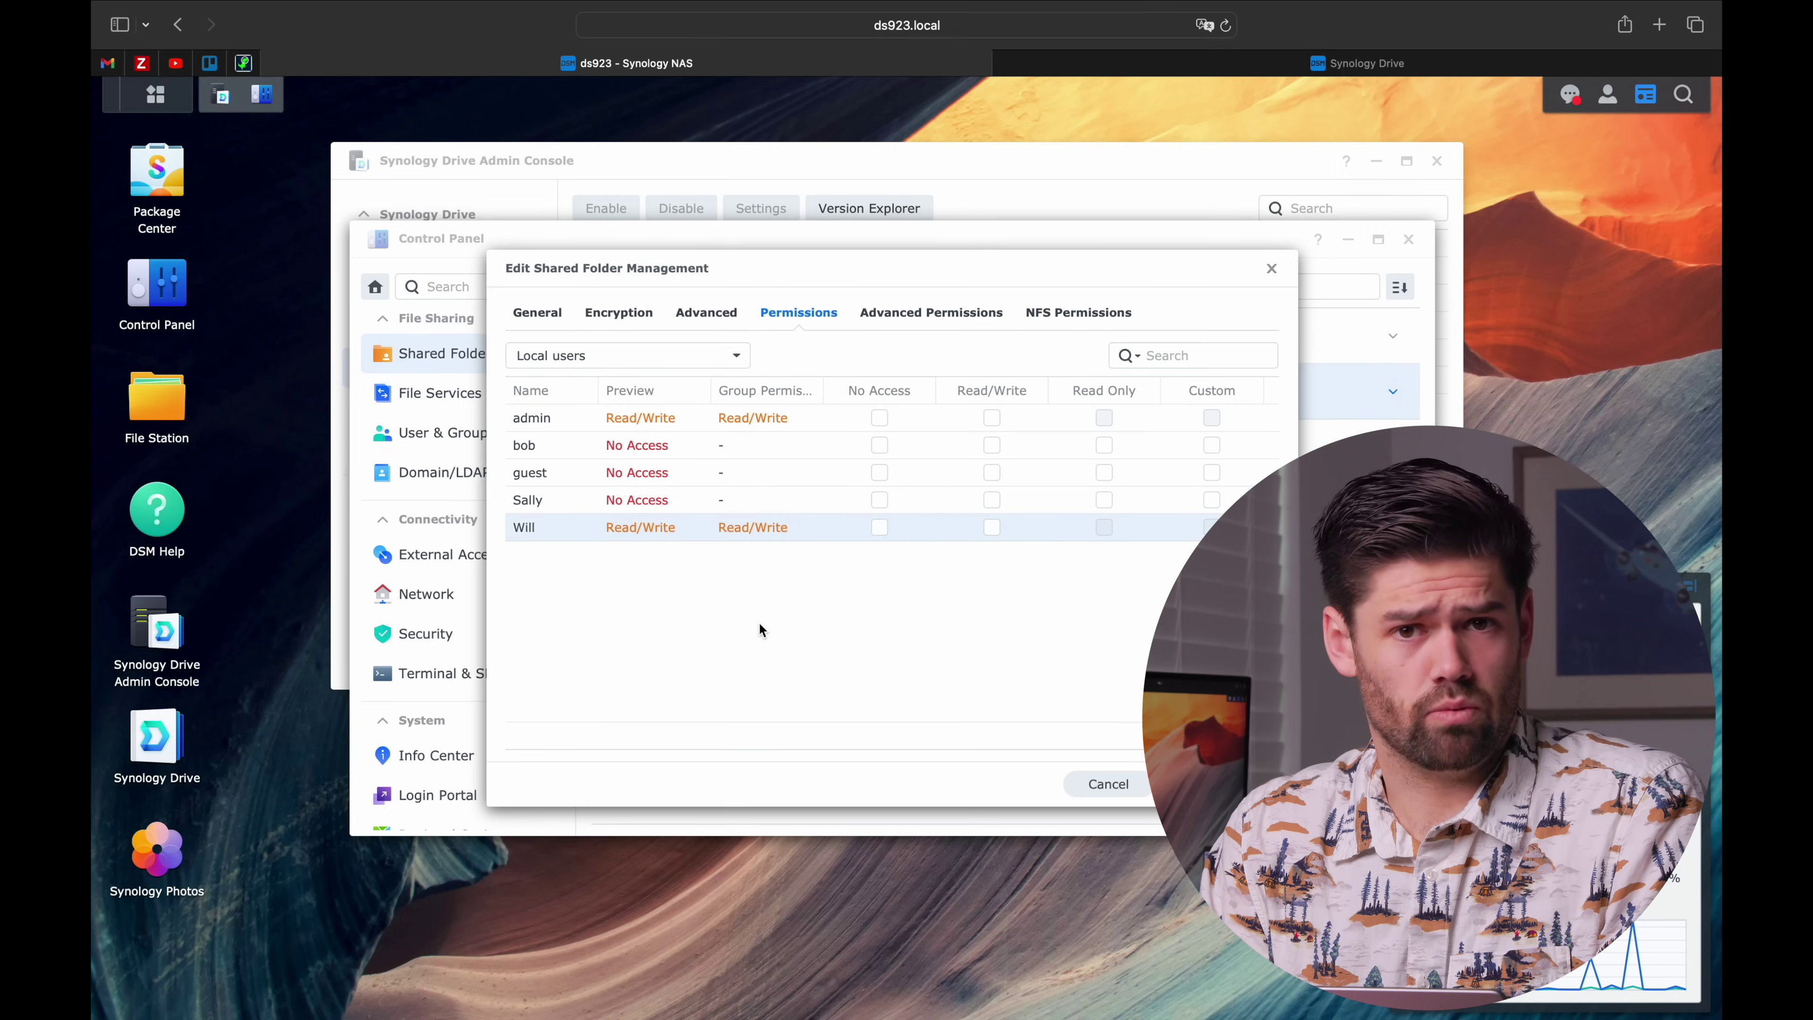
# Step: Browse the HR team folder and its demo subfolder in Synology Drive, and return to the Team Folder level
pyautogui.click(1228, 57)
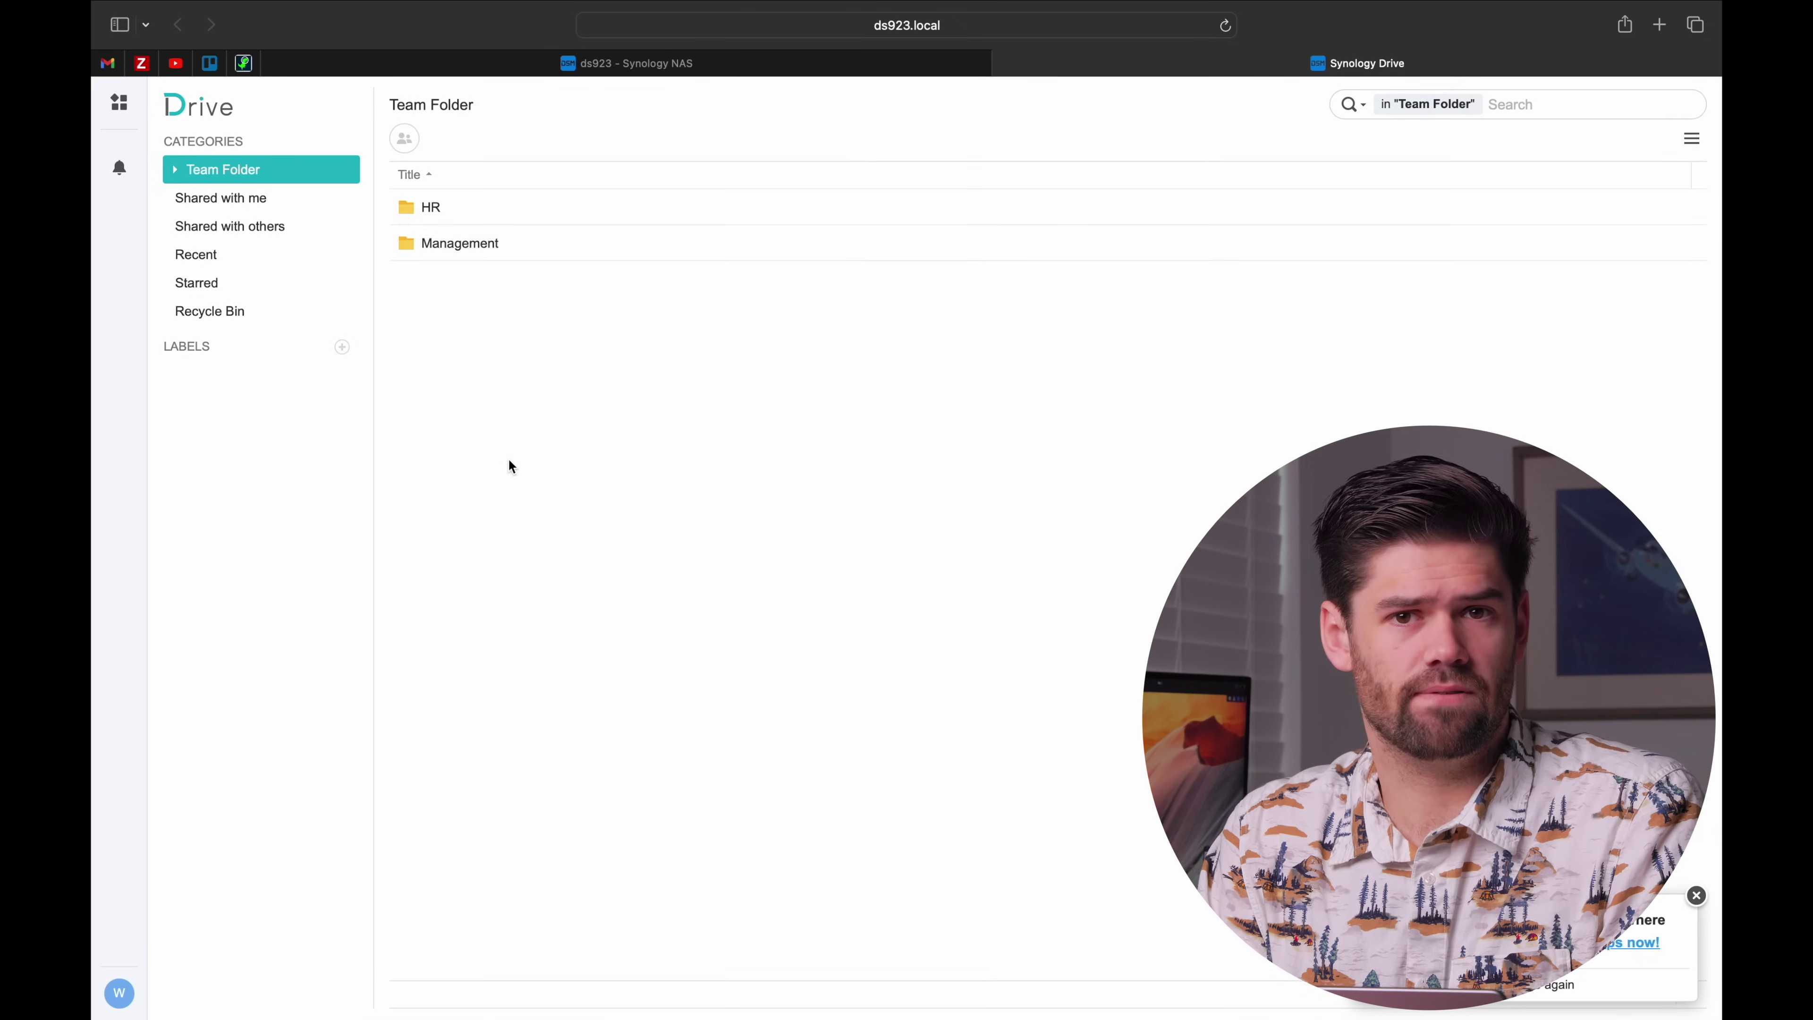
pyautogui.hotkey('ctrl', 'shift', 'Tab')
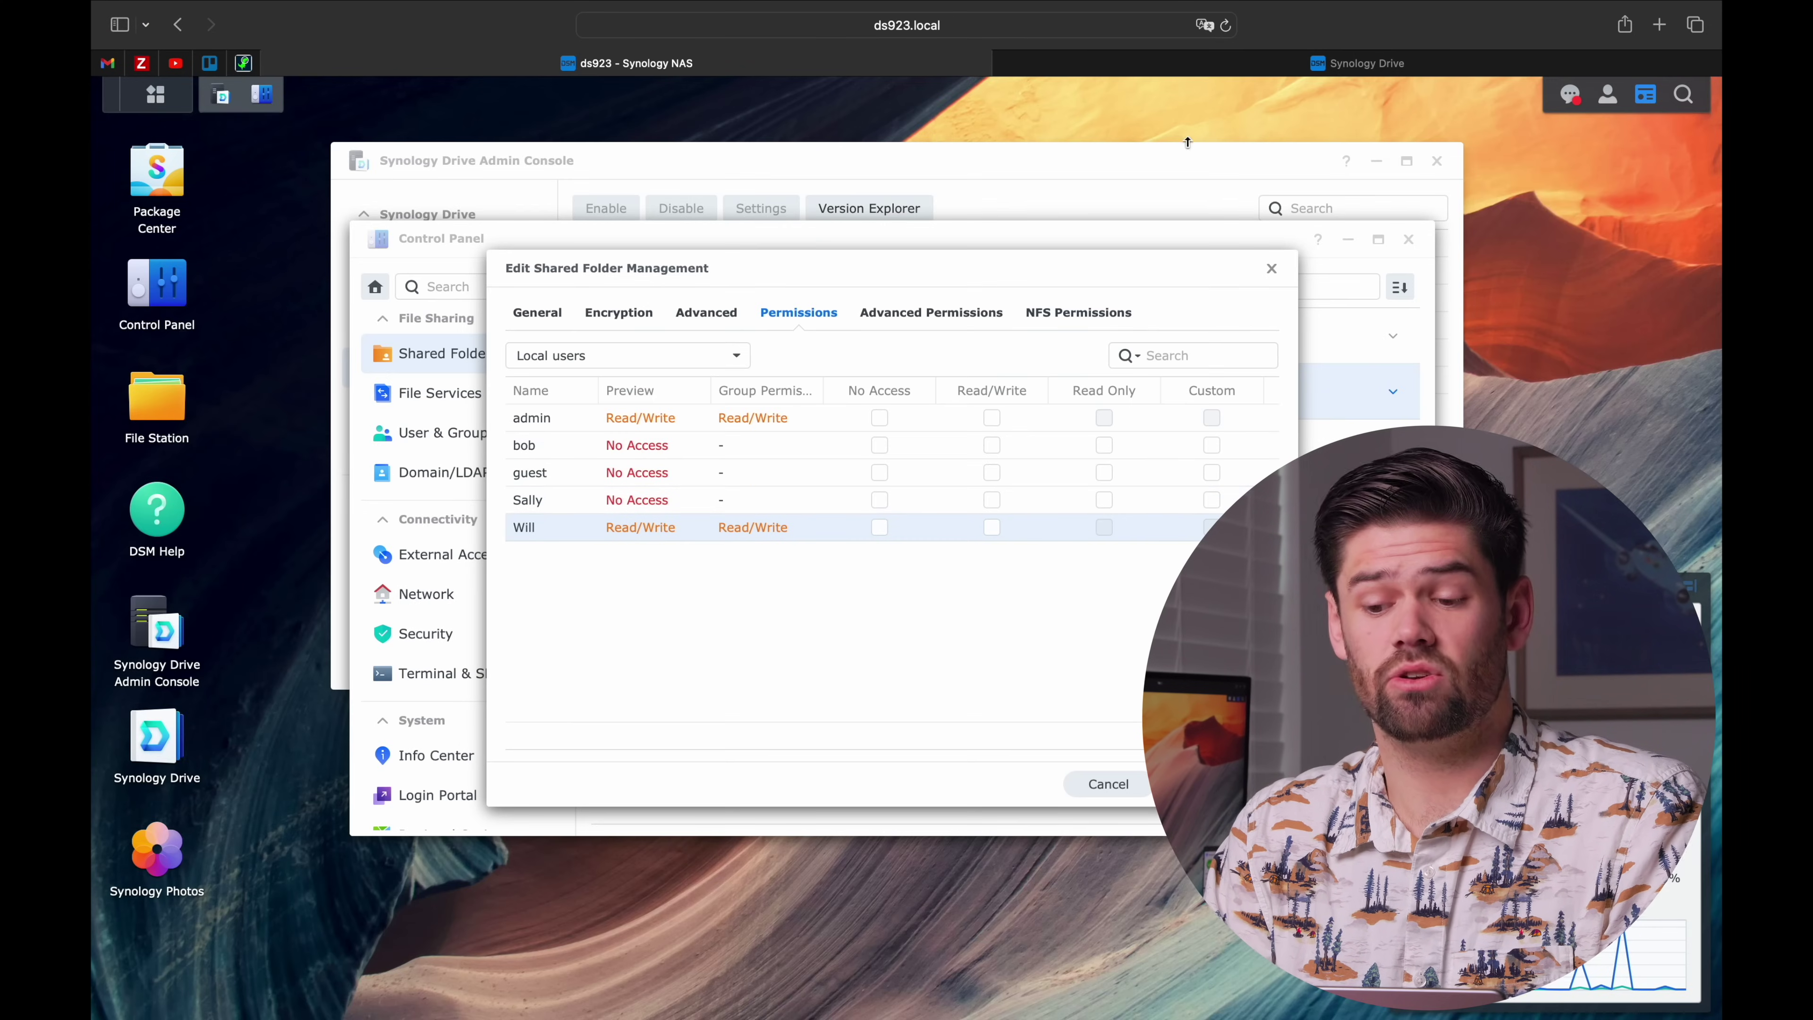
pyautogui.click(1227, 61)
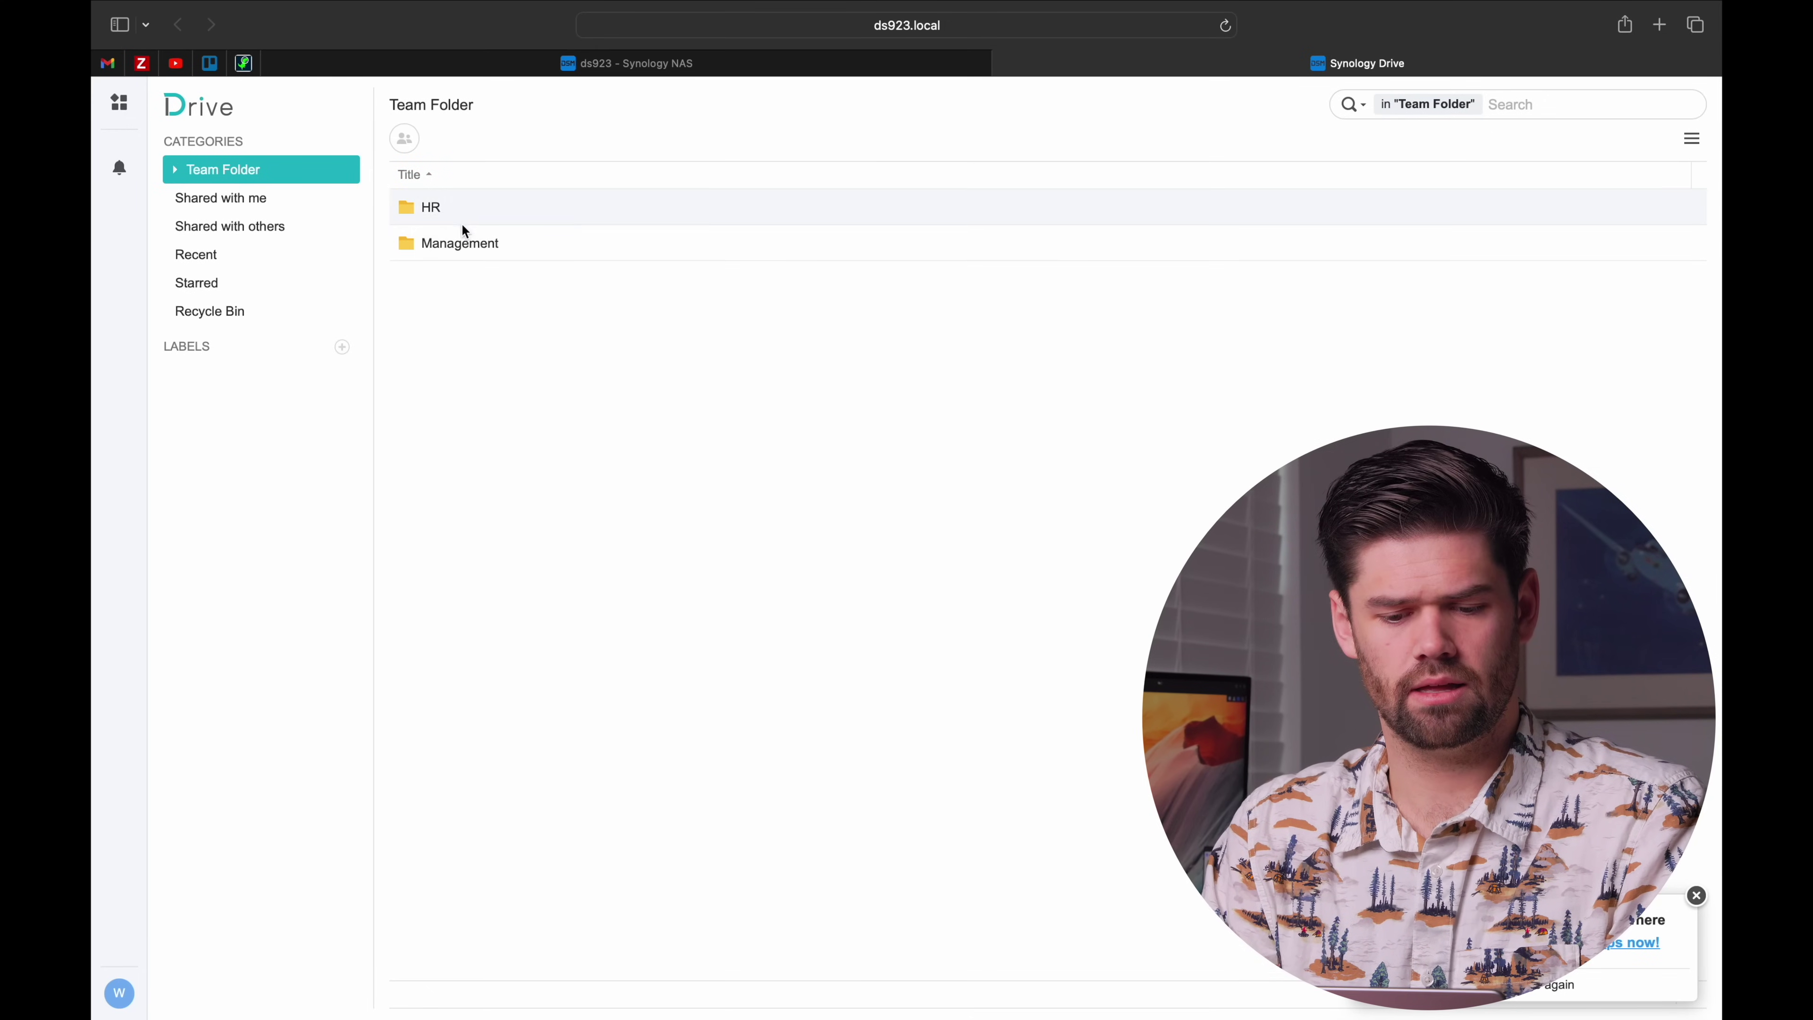
pyautogui.doubleClick(449, 208)
pyautogui.doubleClick(453, 208)
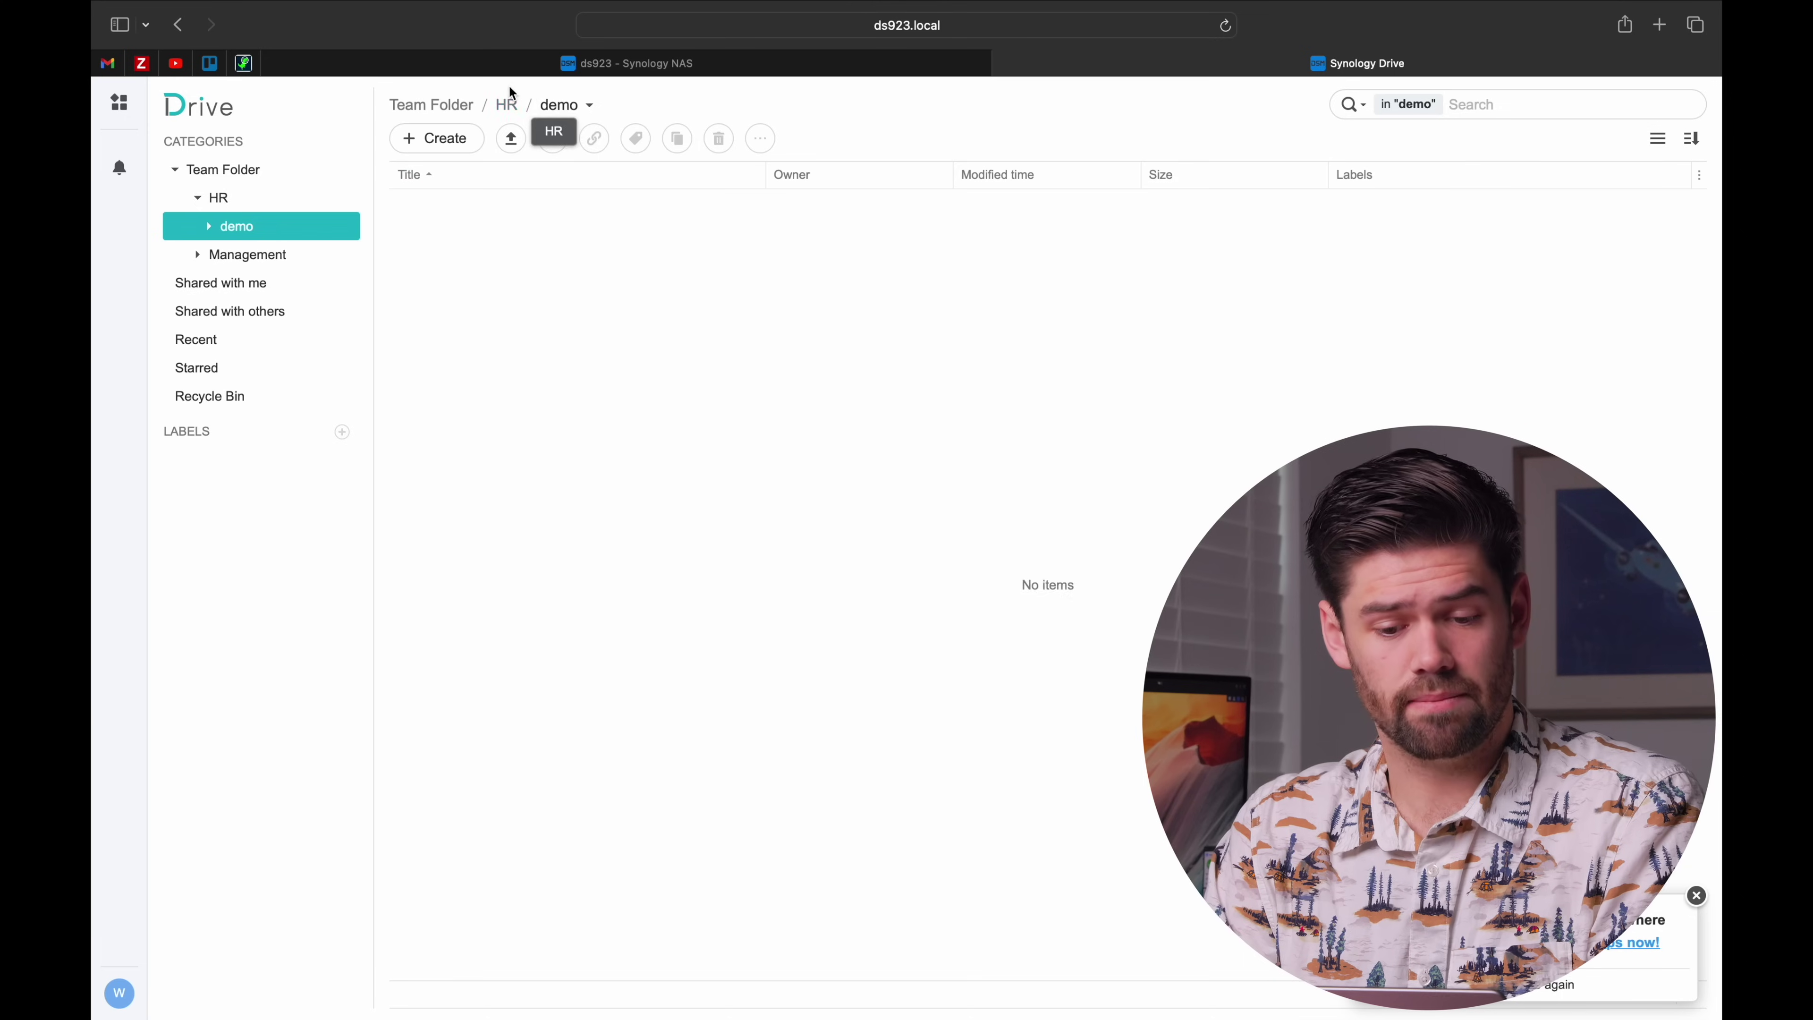
pyautogui.click(508, 105)
pyautogui.click(462, 107)
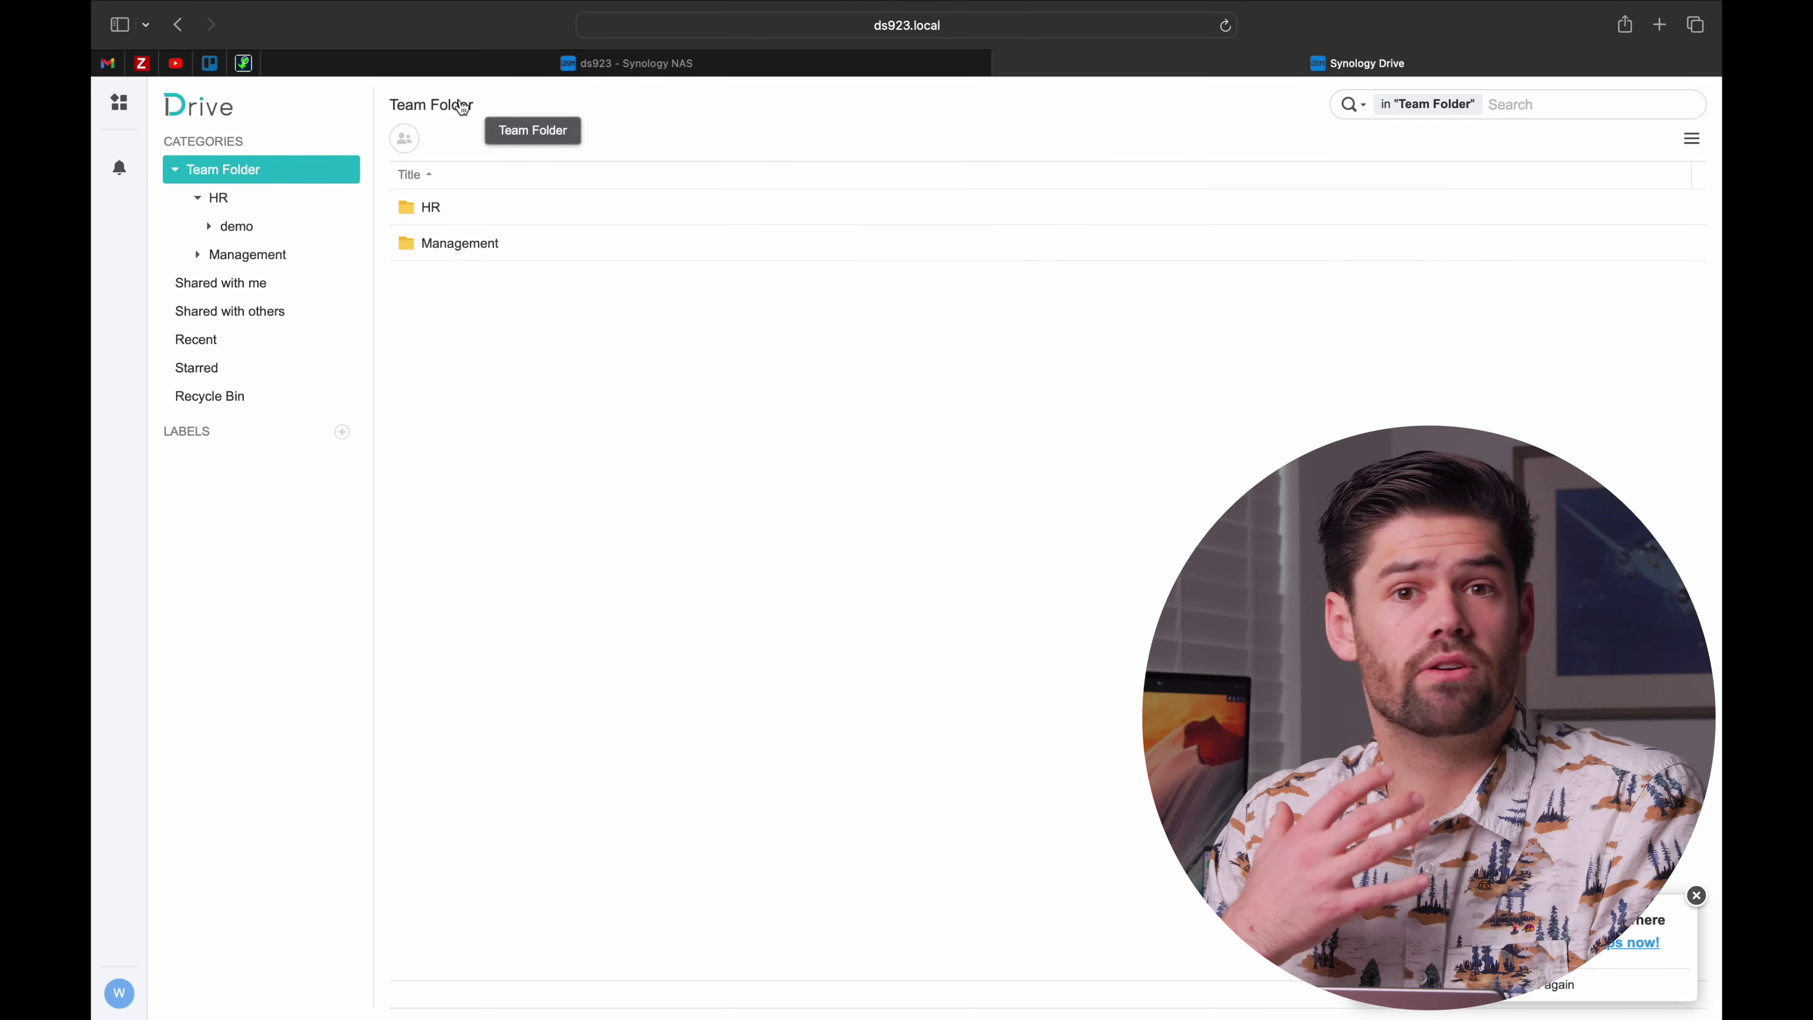
# Step: Upload the 2024-01-09 screen recording file to the HR team folder
pyautogui.doubleClick(477, 221)
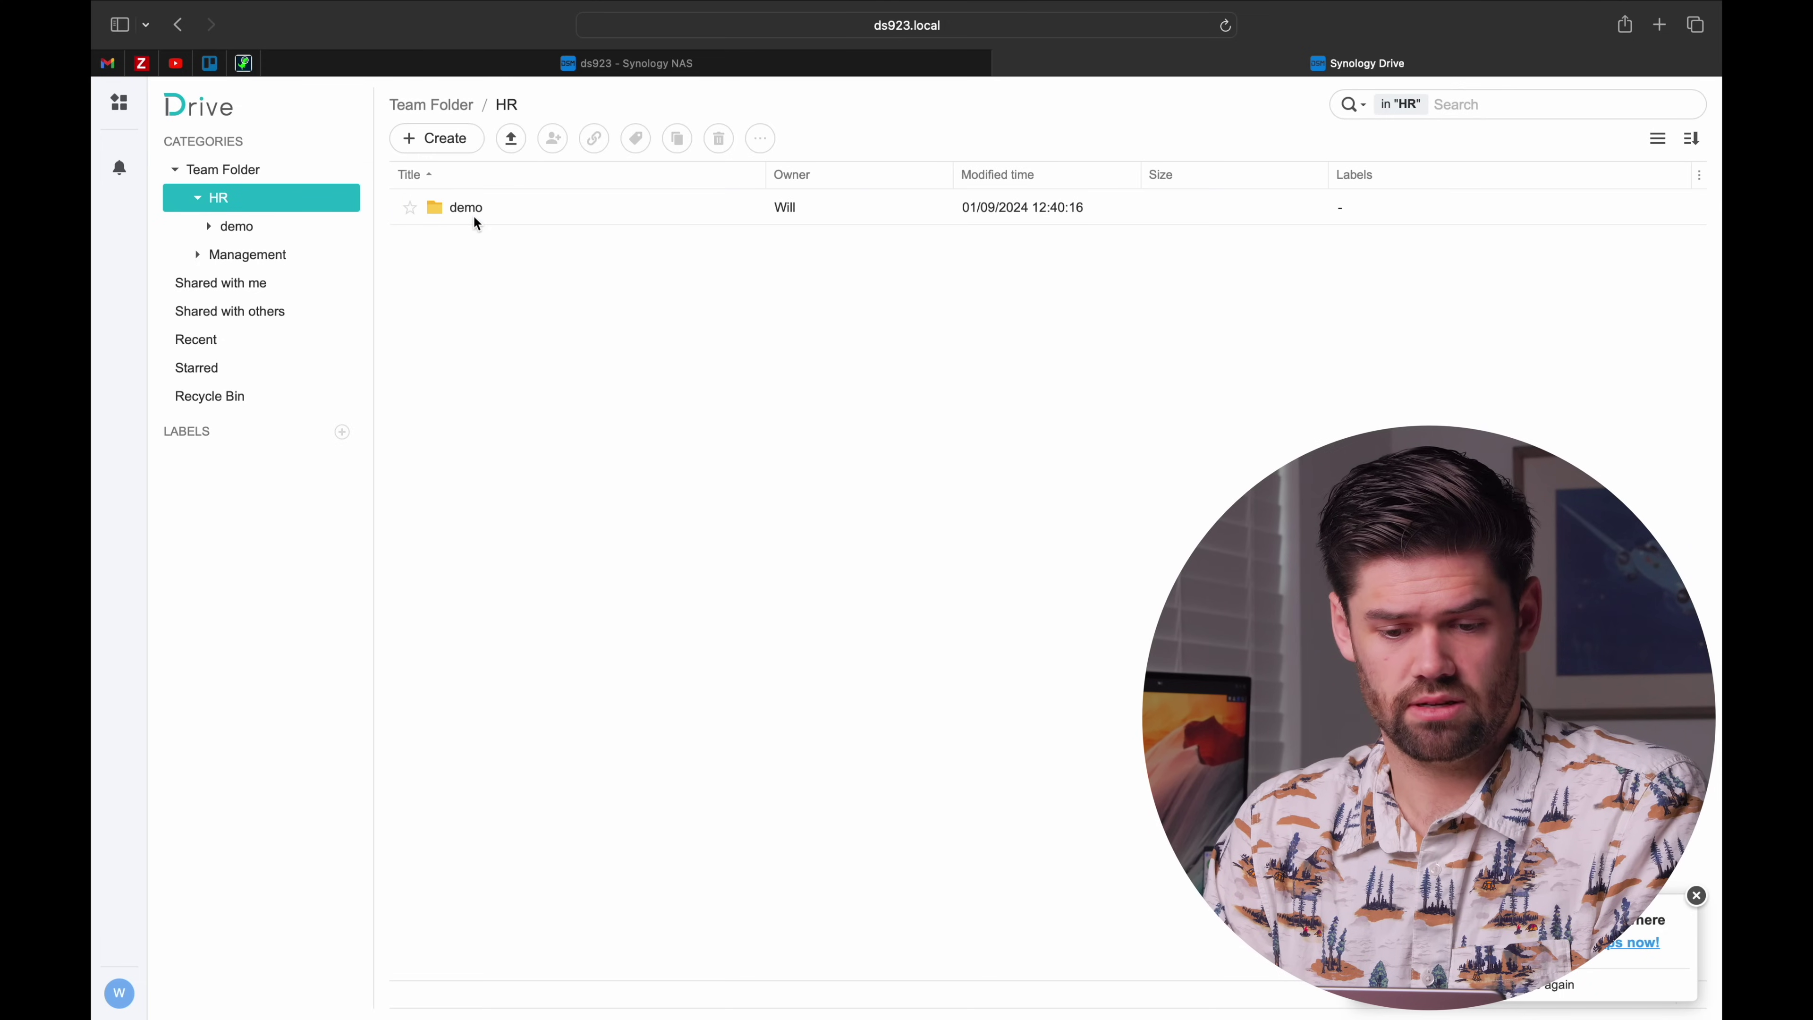
pyautogui.click(511, 138)
pyautogui.click(558, 175)
pyautogui.doubleClick(811, 556)
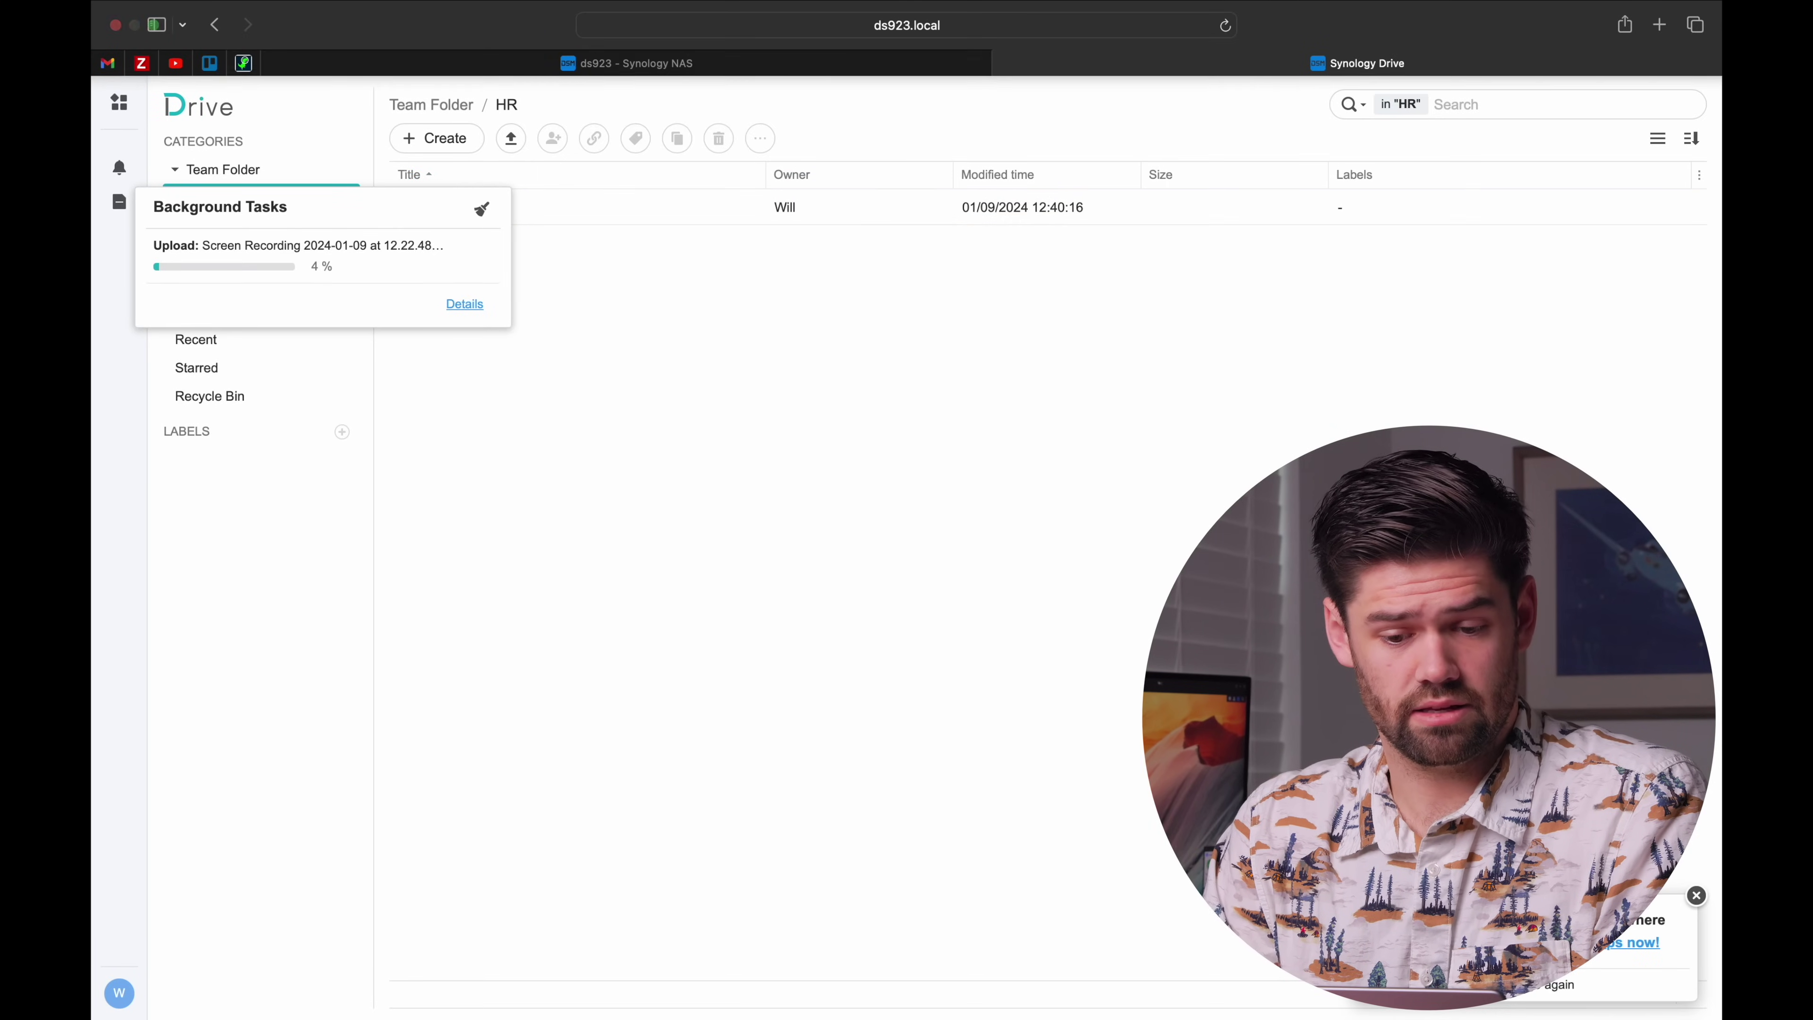
# Step: Examine the sharing permissions and public link options of the demo folder in HR
pyautogui.rightClick(542, 217)
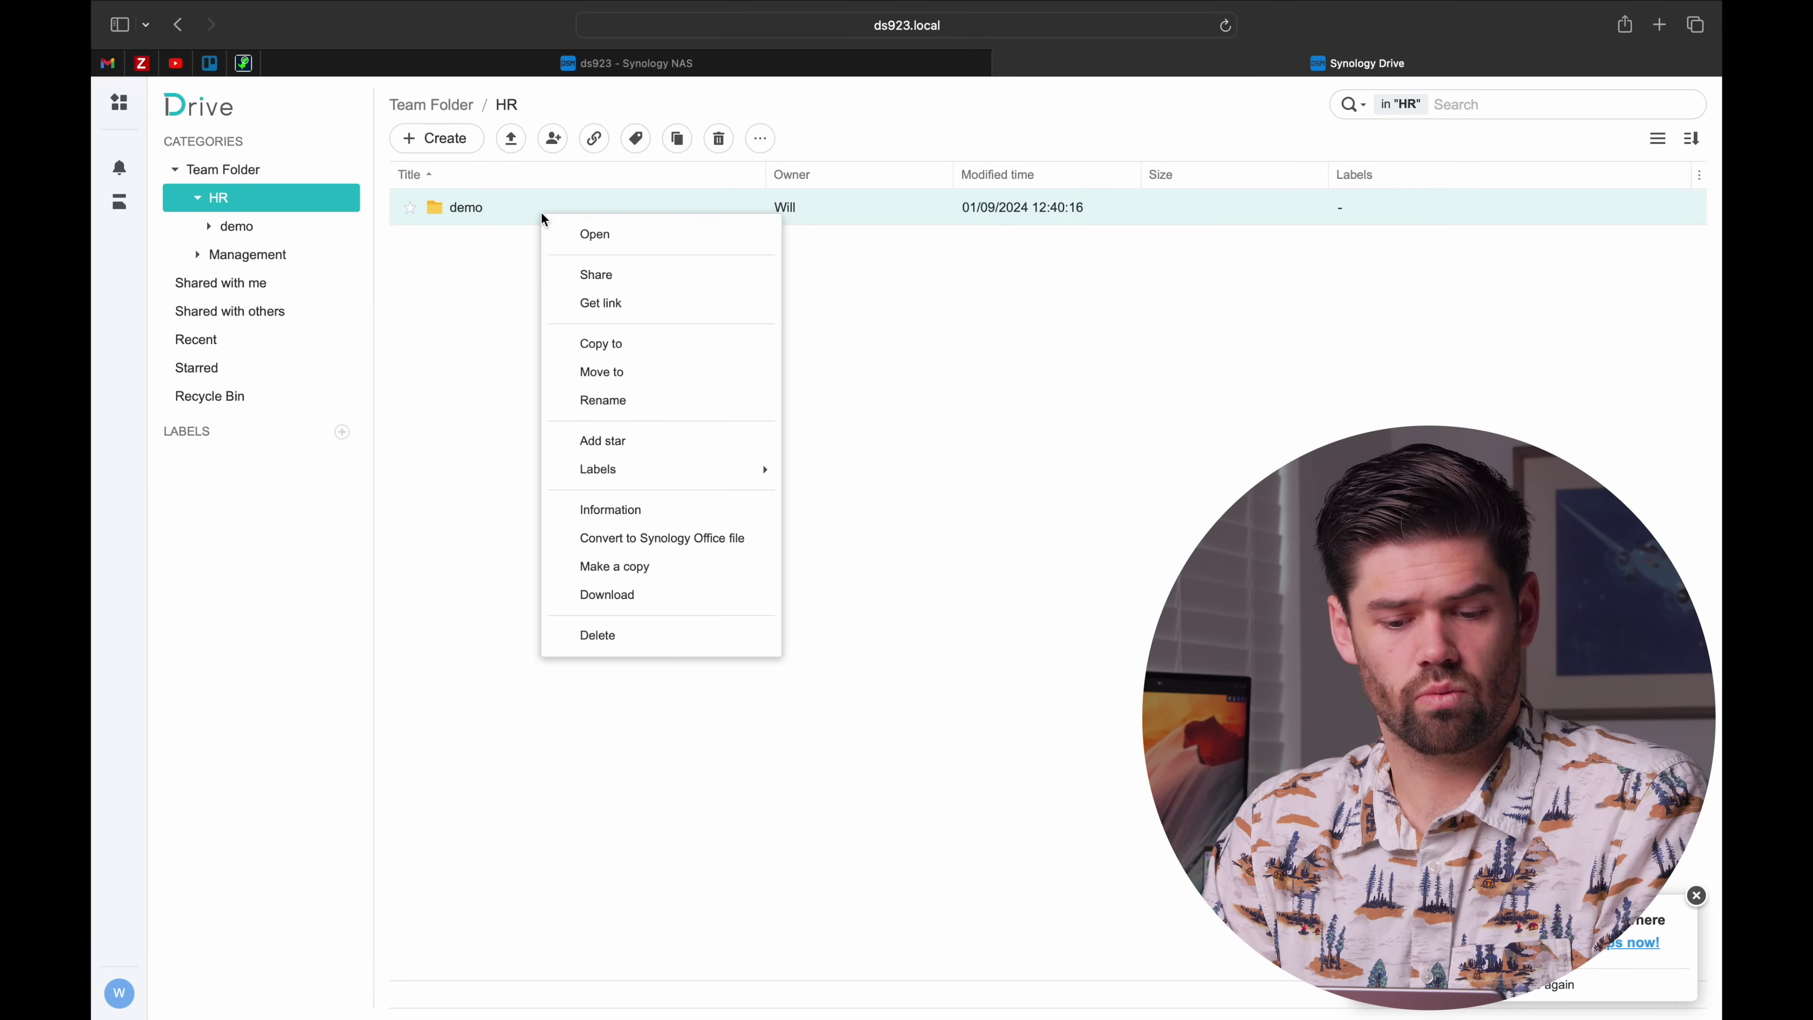
pyautogui.click(633, 277)
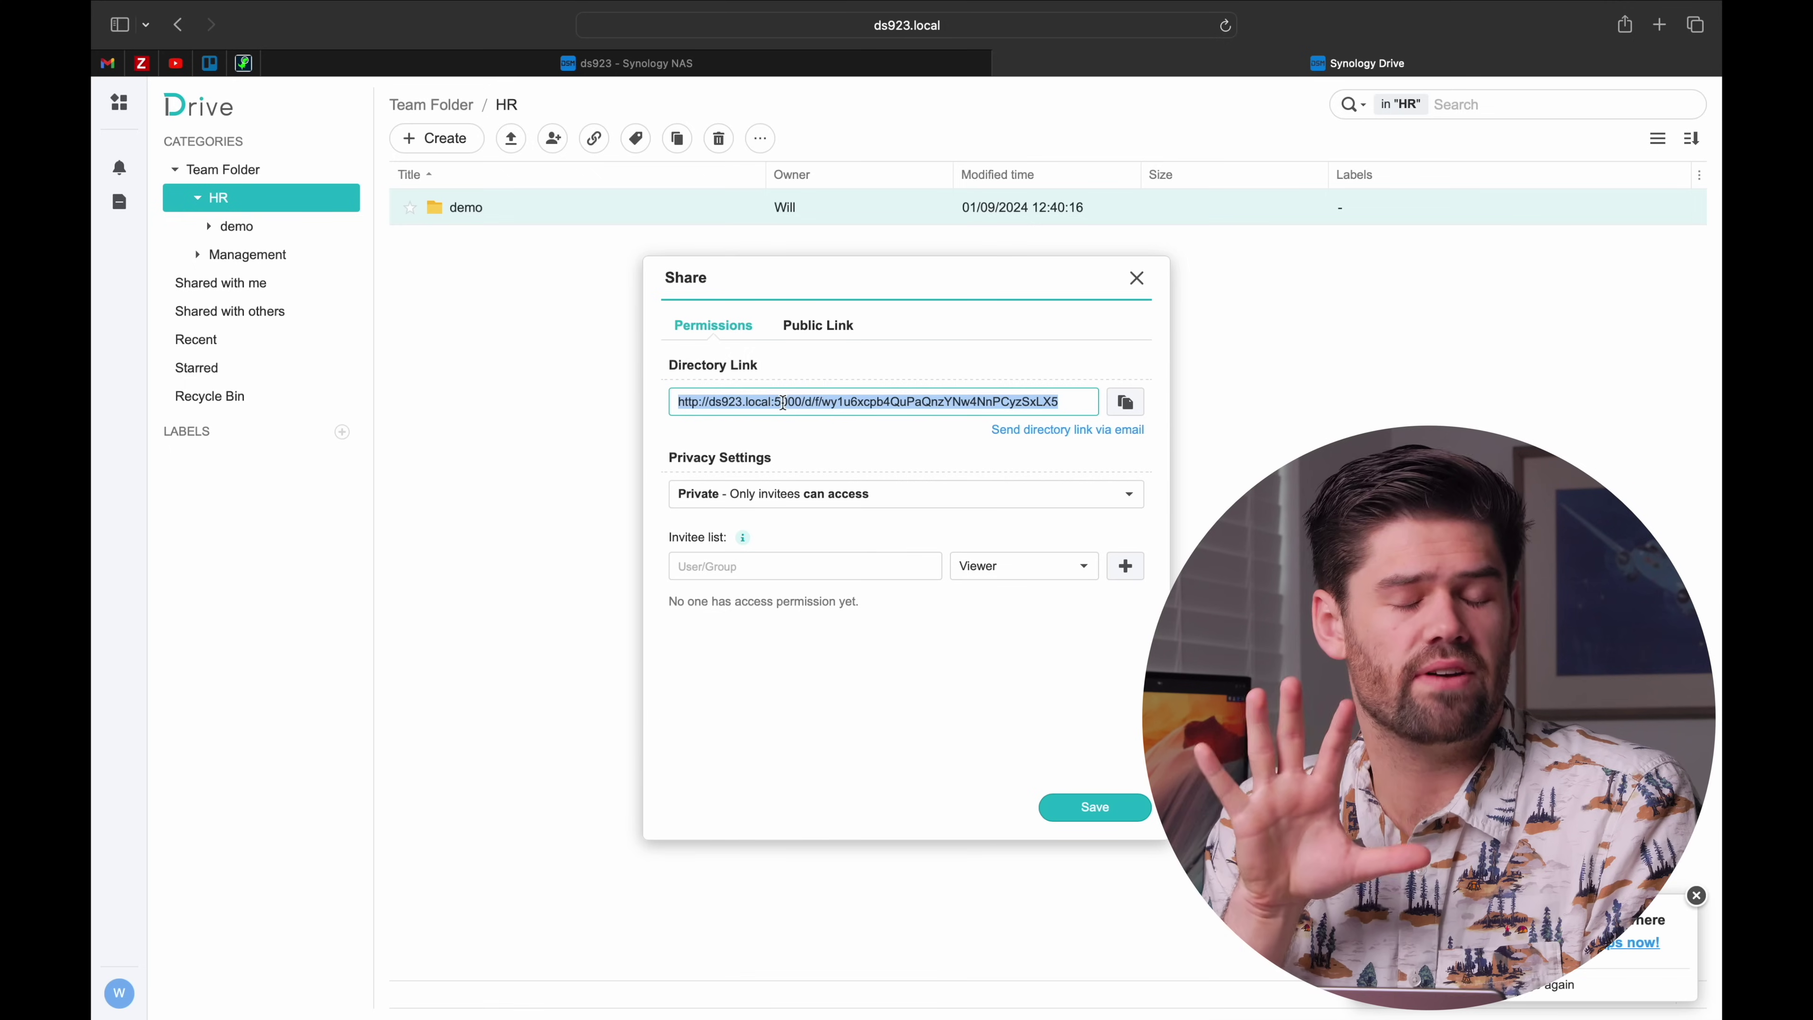
pyautogui.click(833, 334)
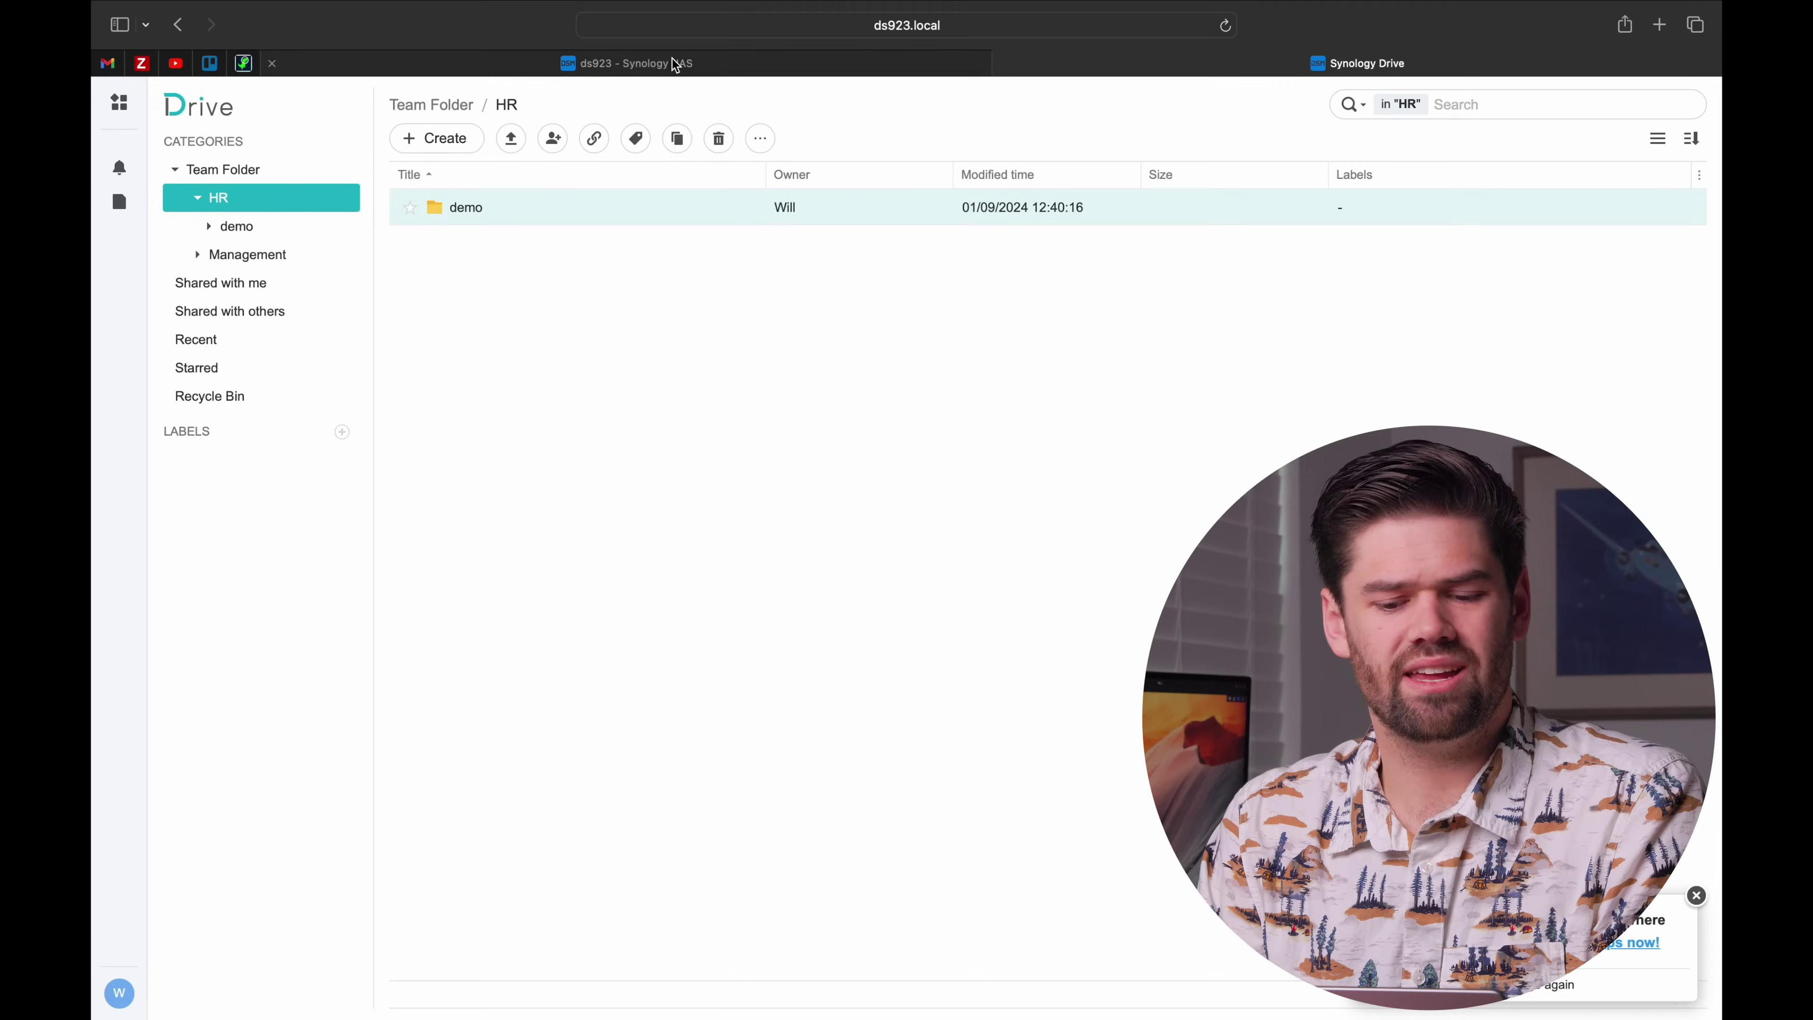
# Step: Enable the user home service in the advanced User & Group settings of Control Panel
pyautogui.click(674, 64)
pyautogui.click(1271, 271)
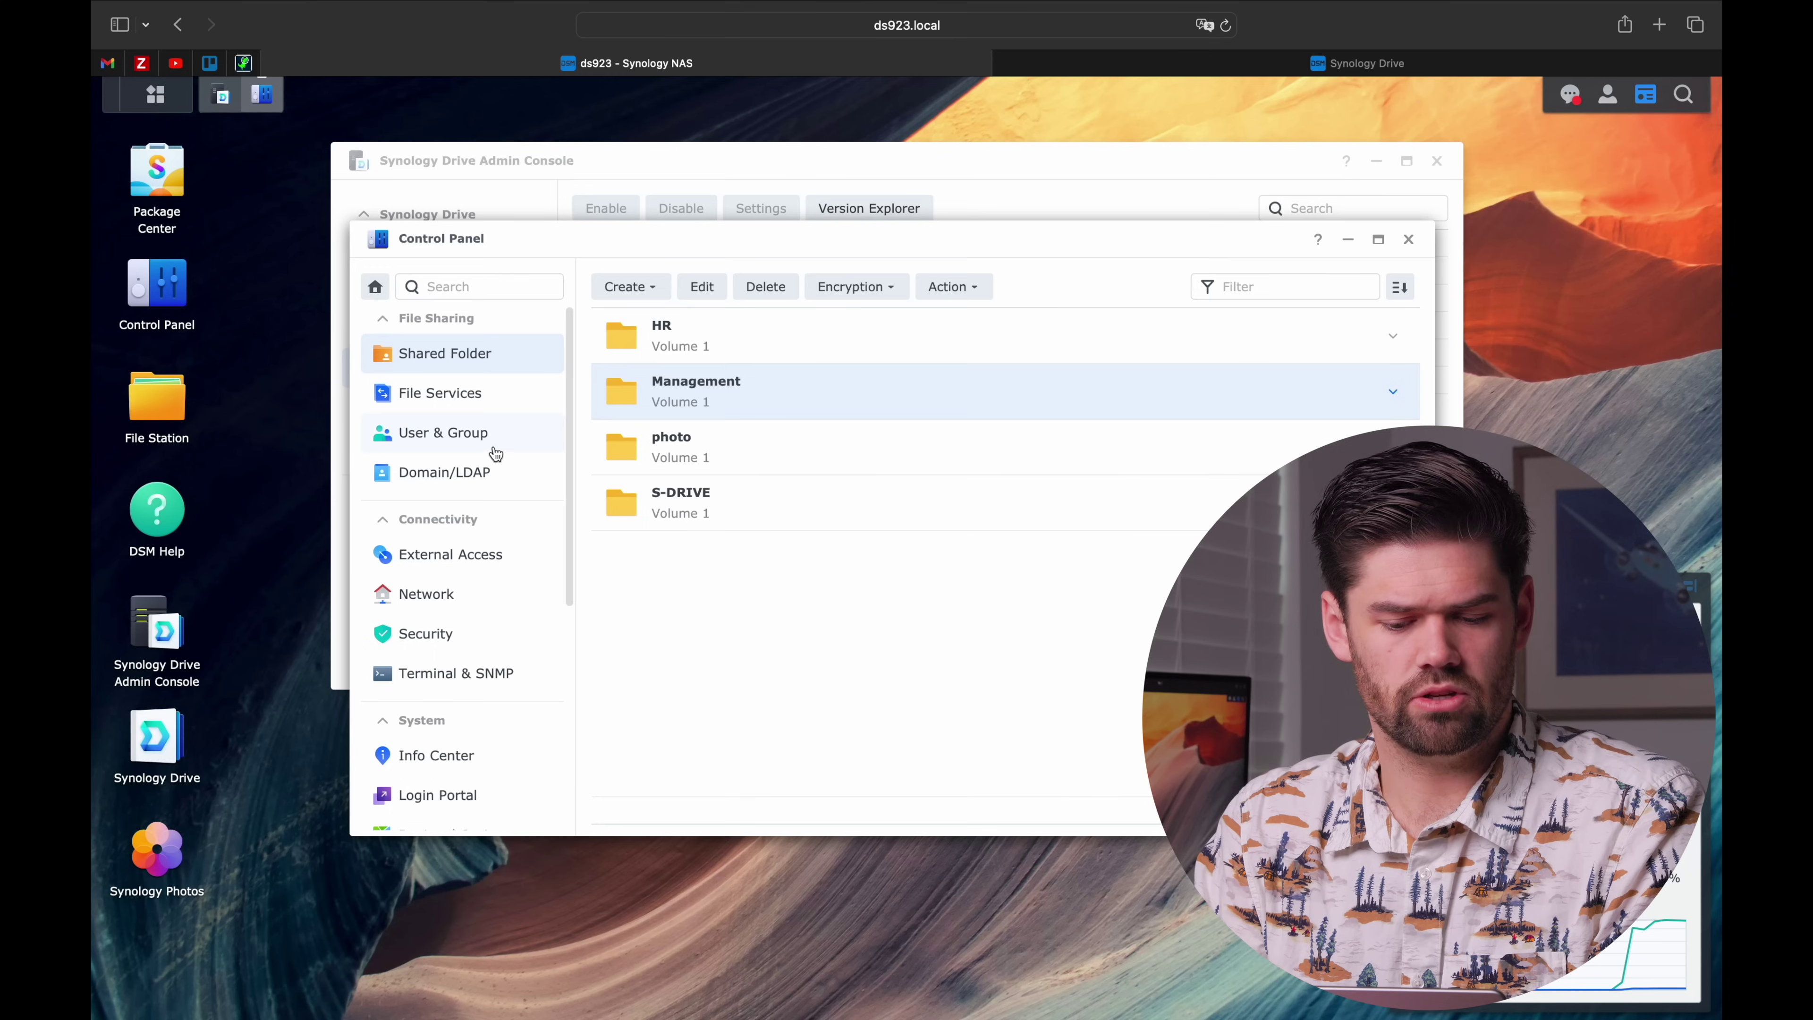
pyautogui.click(486, 436)
pyautogui.click(746, 286)
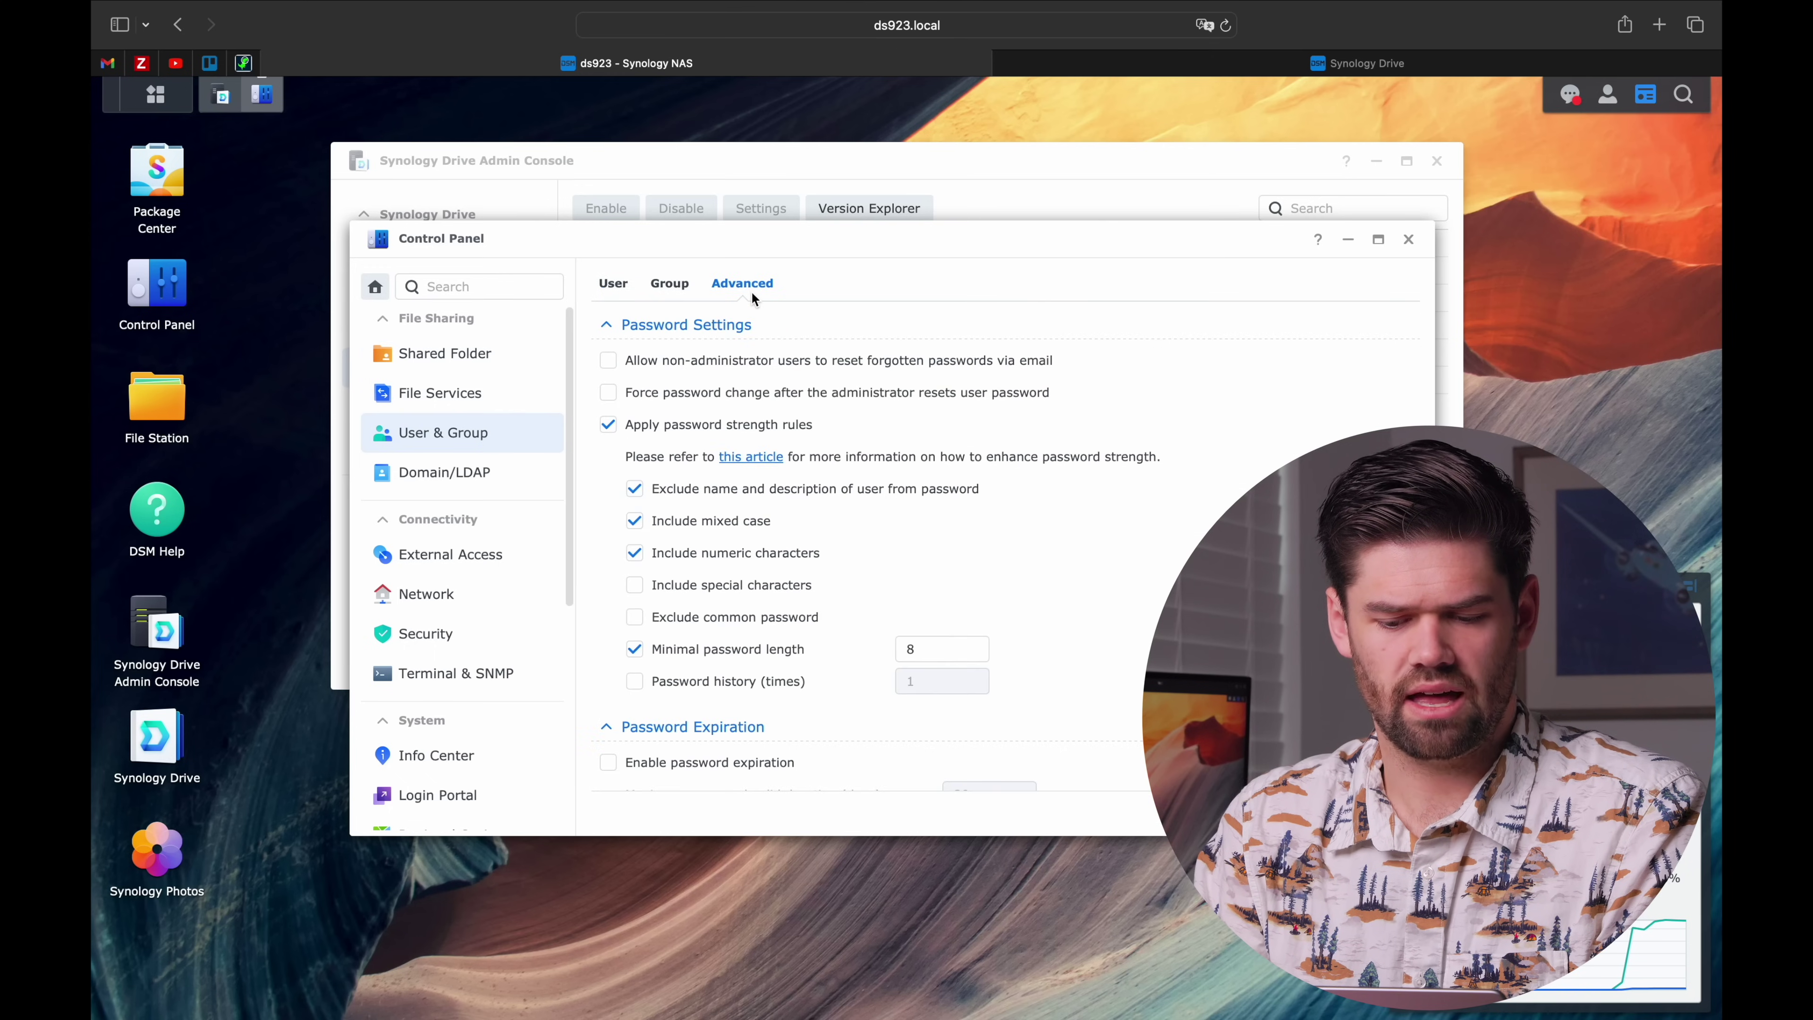
pyautogui.scroll(-6, 763, 483)
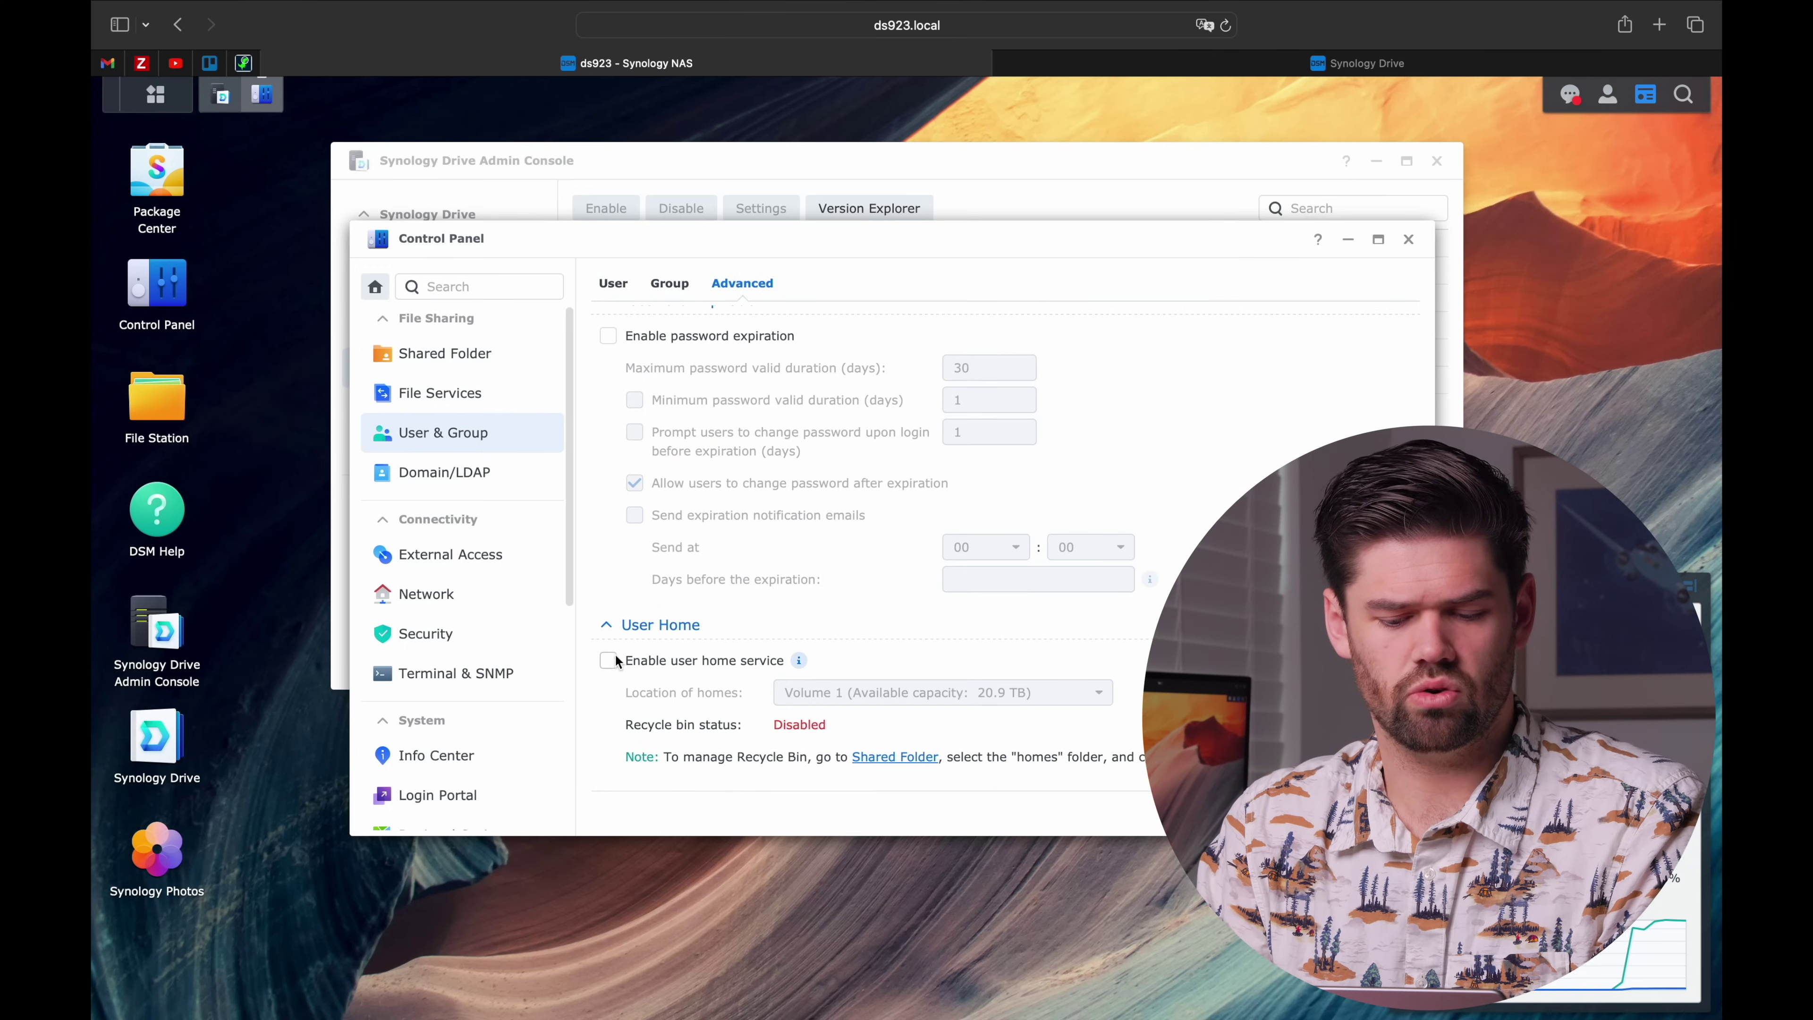
pyautogui.click(693, 659)
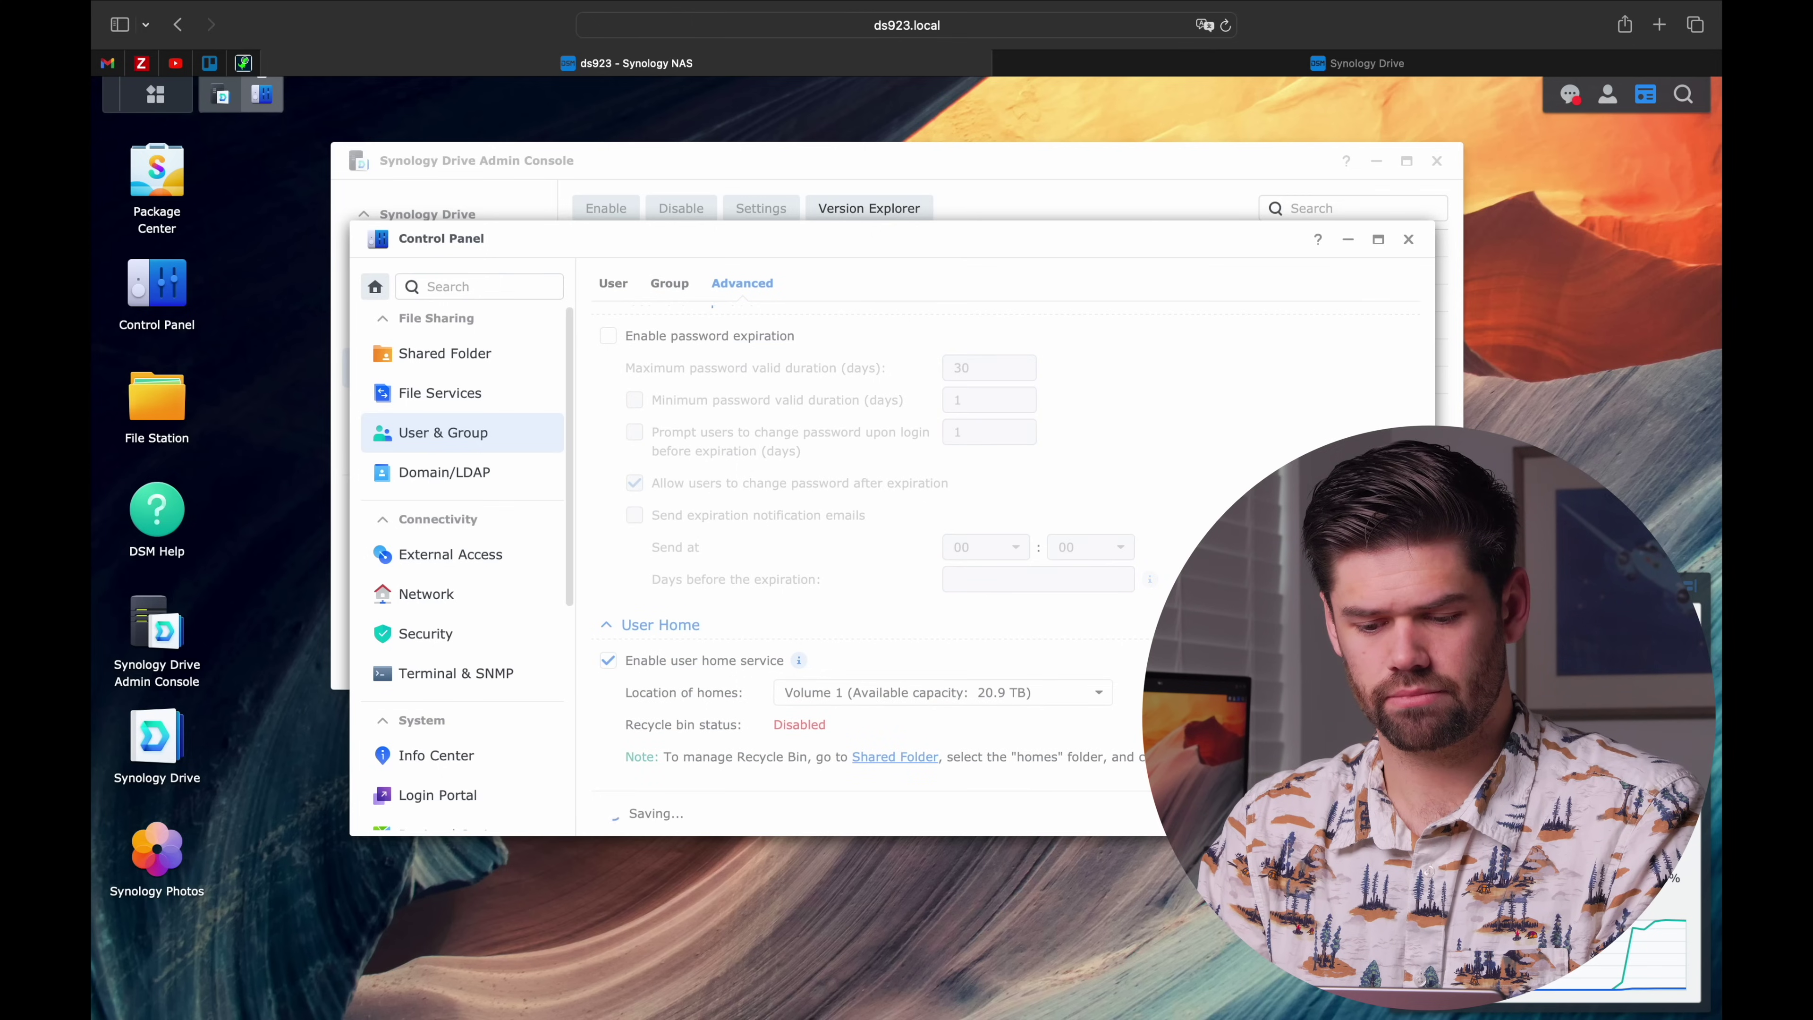
# Step: Check the My Drive (home) entry in the Drive Admin Console and view My Drive in Synology Drive
pyautogui.click(1065, 206)
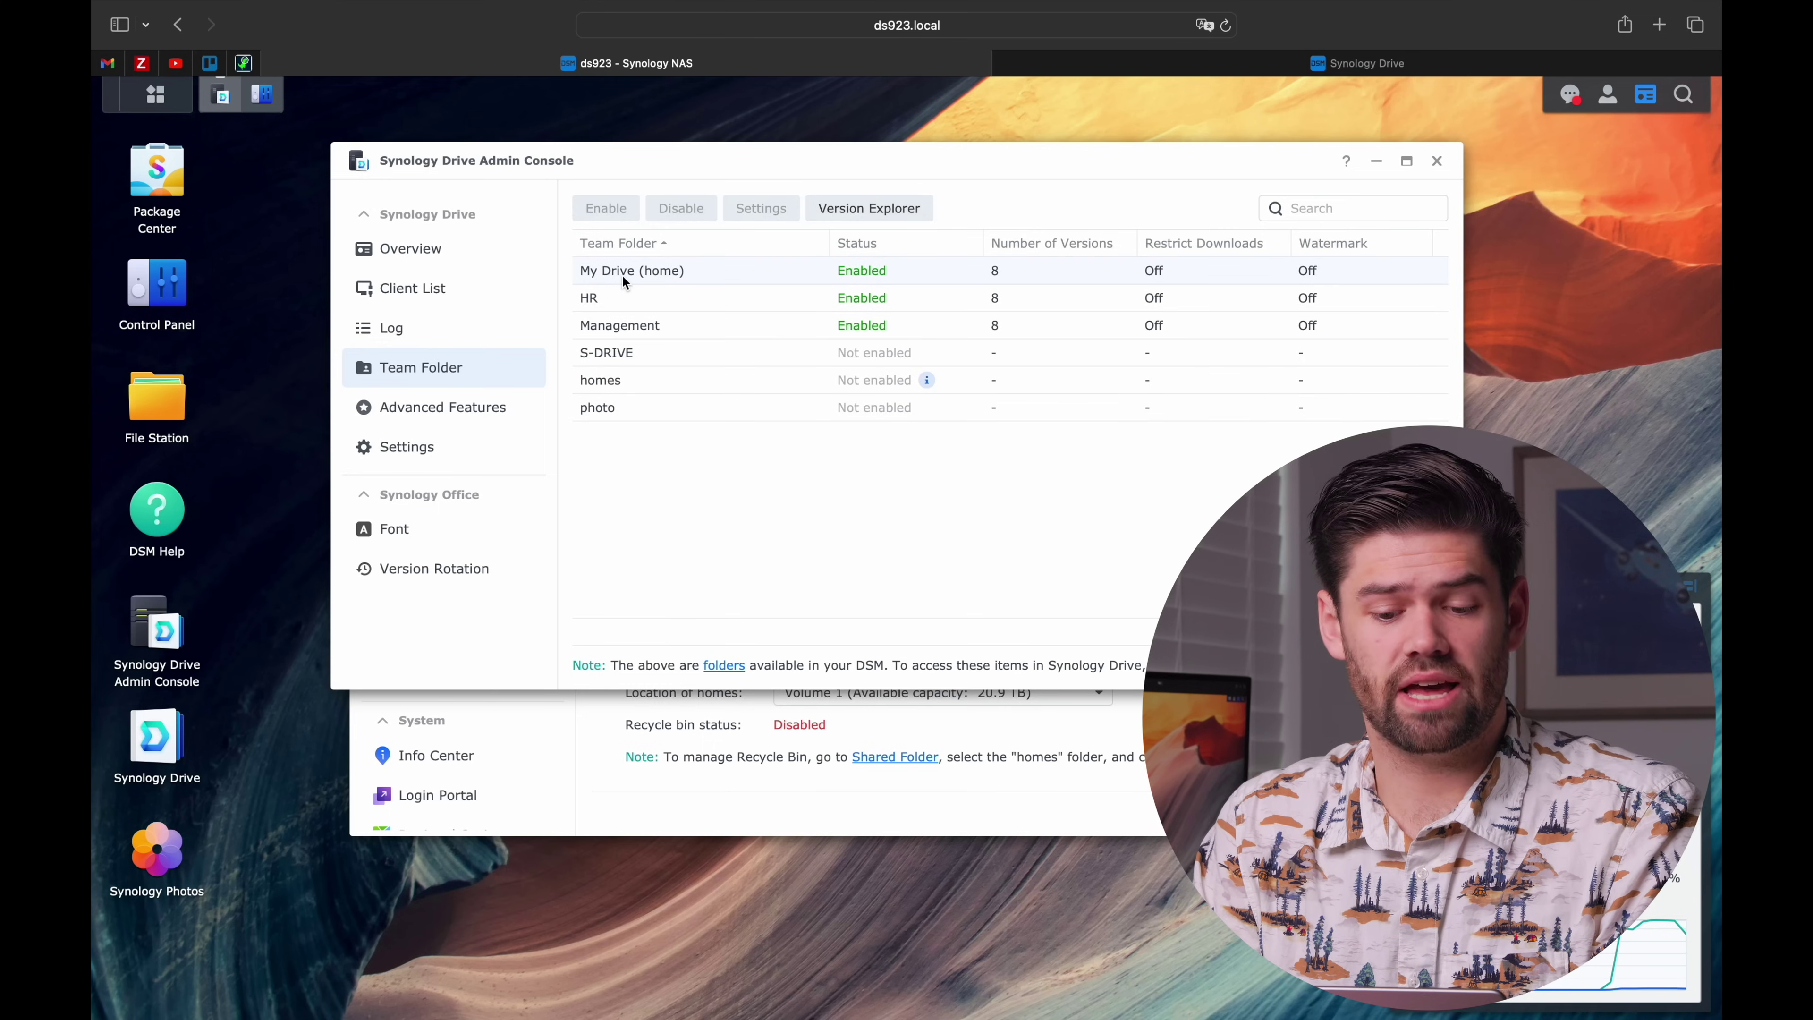
pyautogui.click(1216, 63)
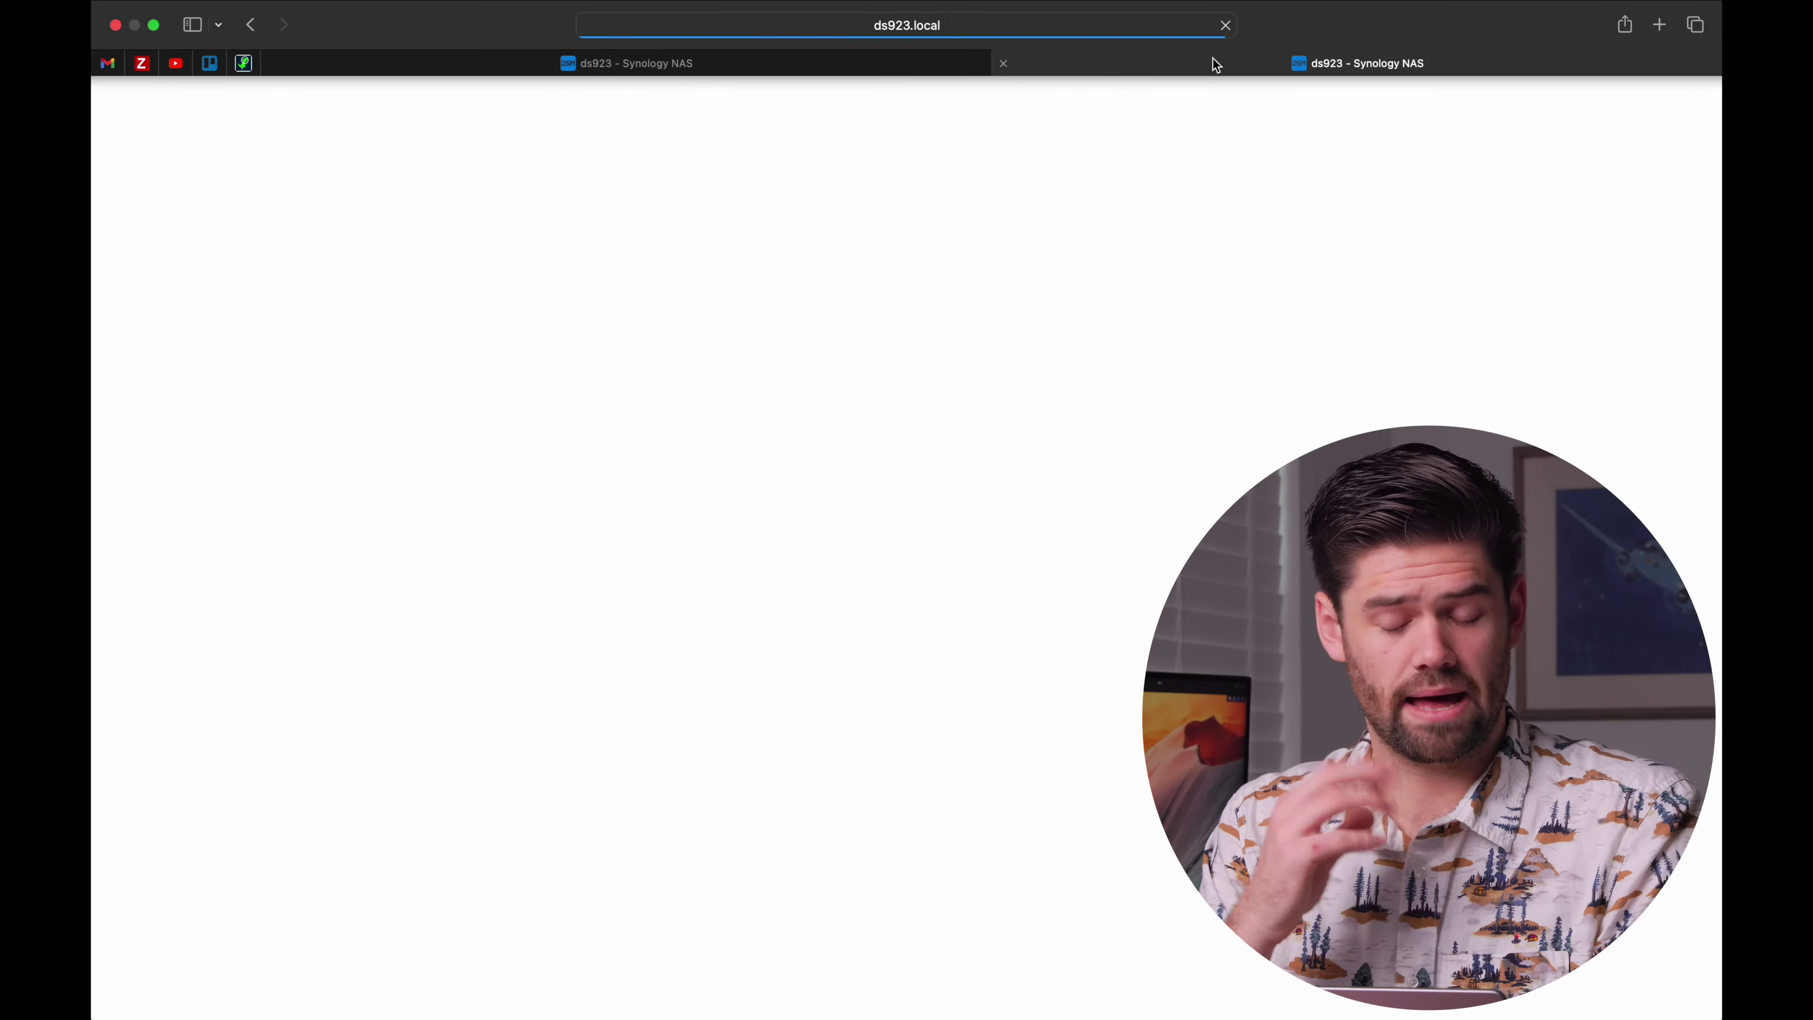
pyautogui.click(256, 170)
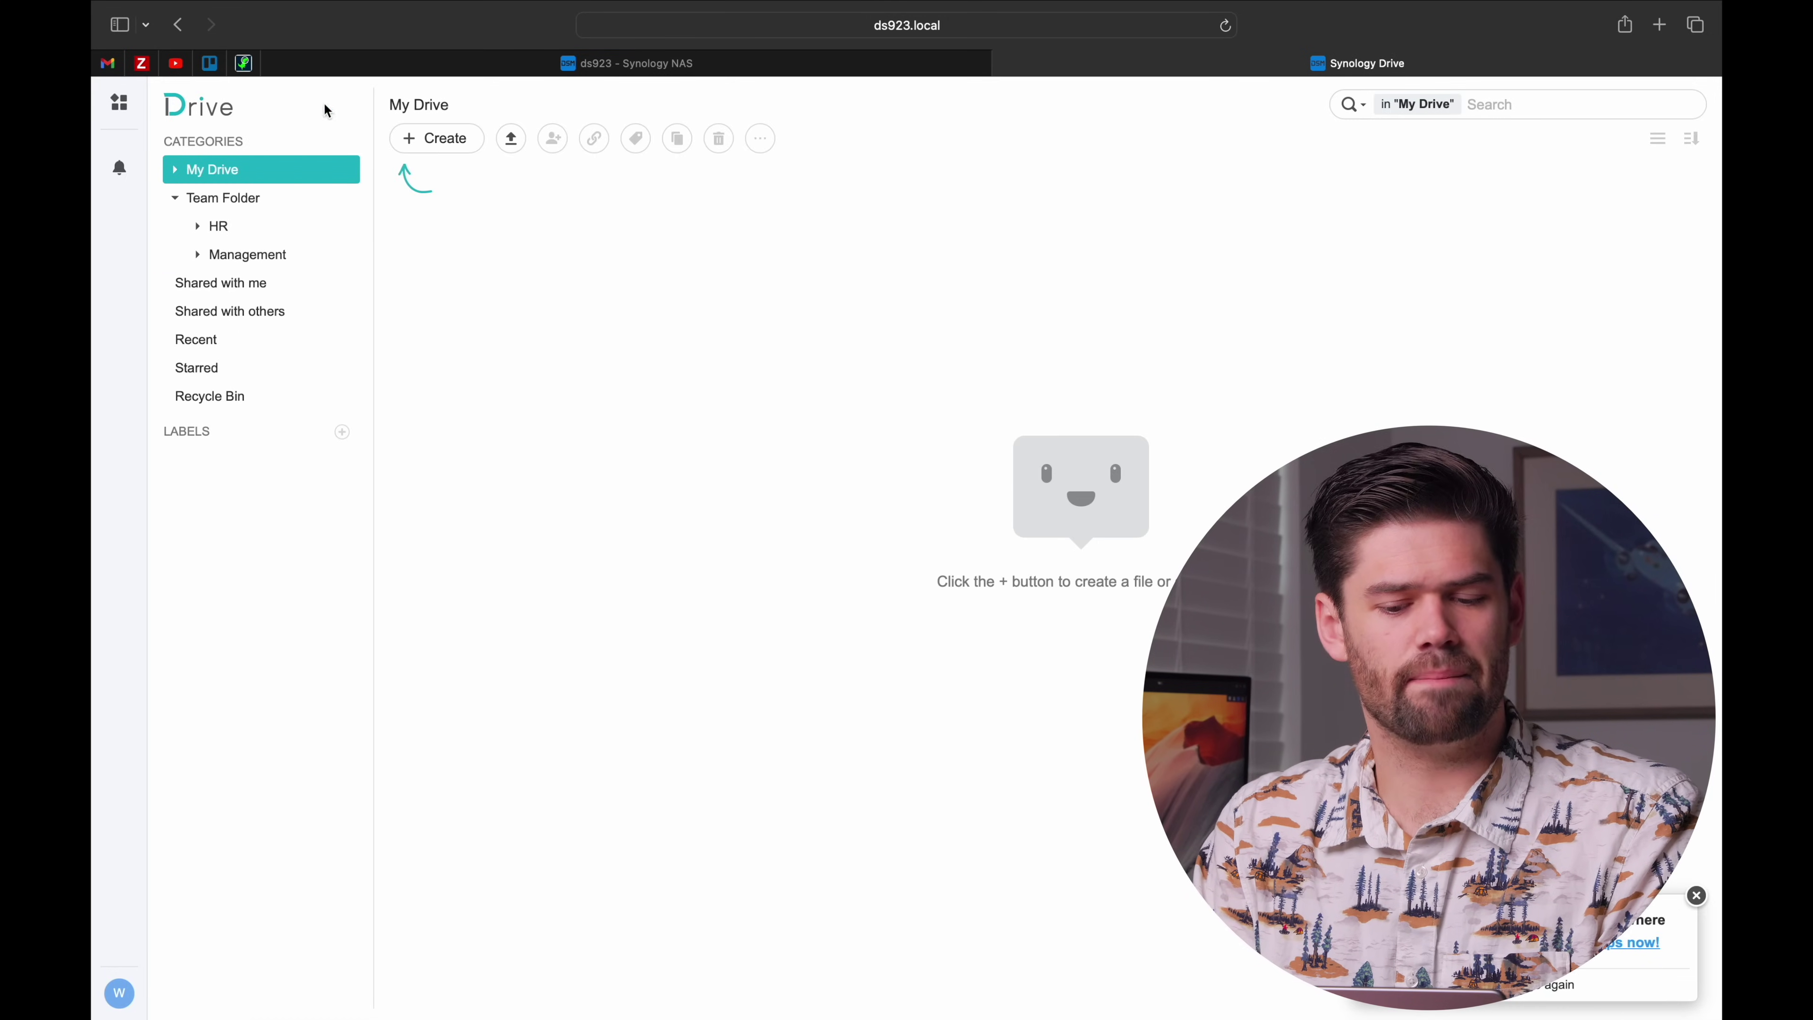
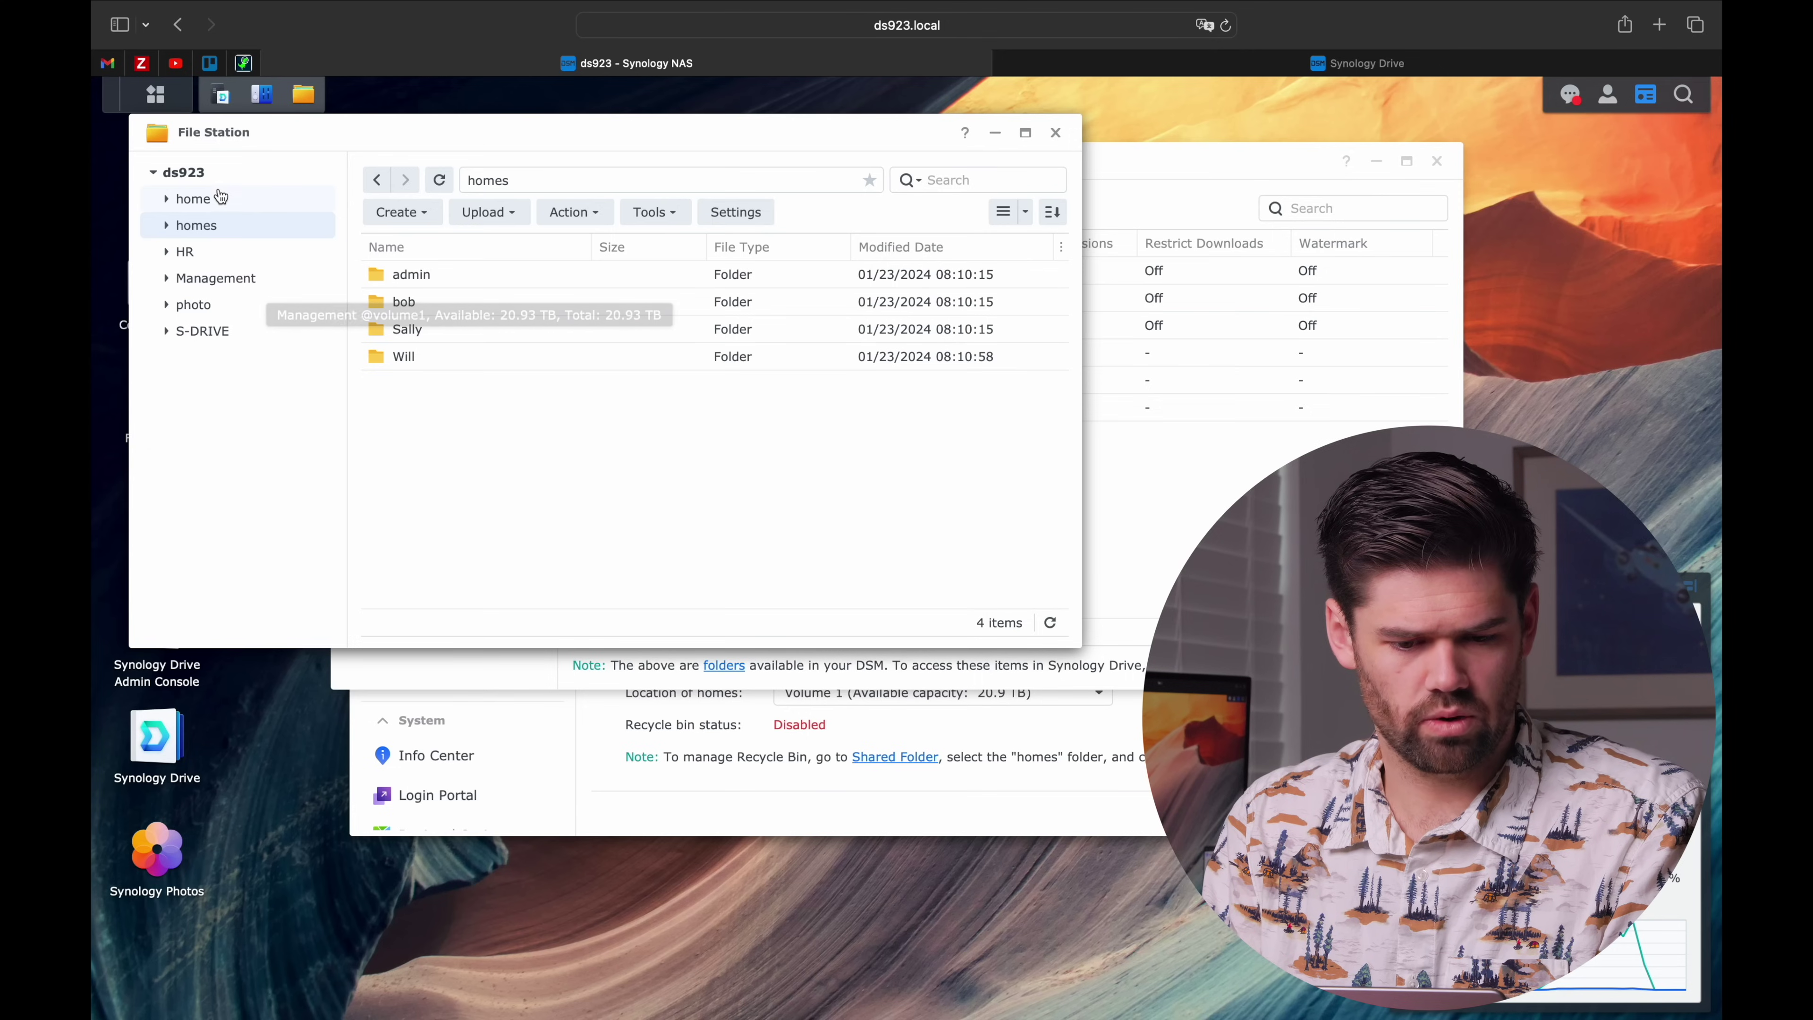
# Step: View the contents of the home folder in File Station and return to My Drive in Synology Drive
pyautogui.click(215, 199)
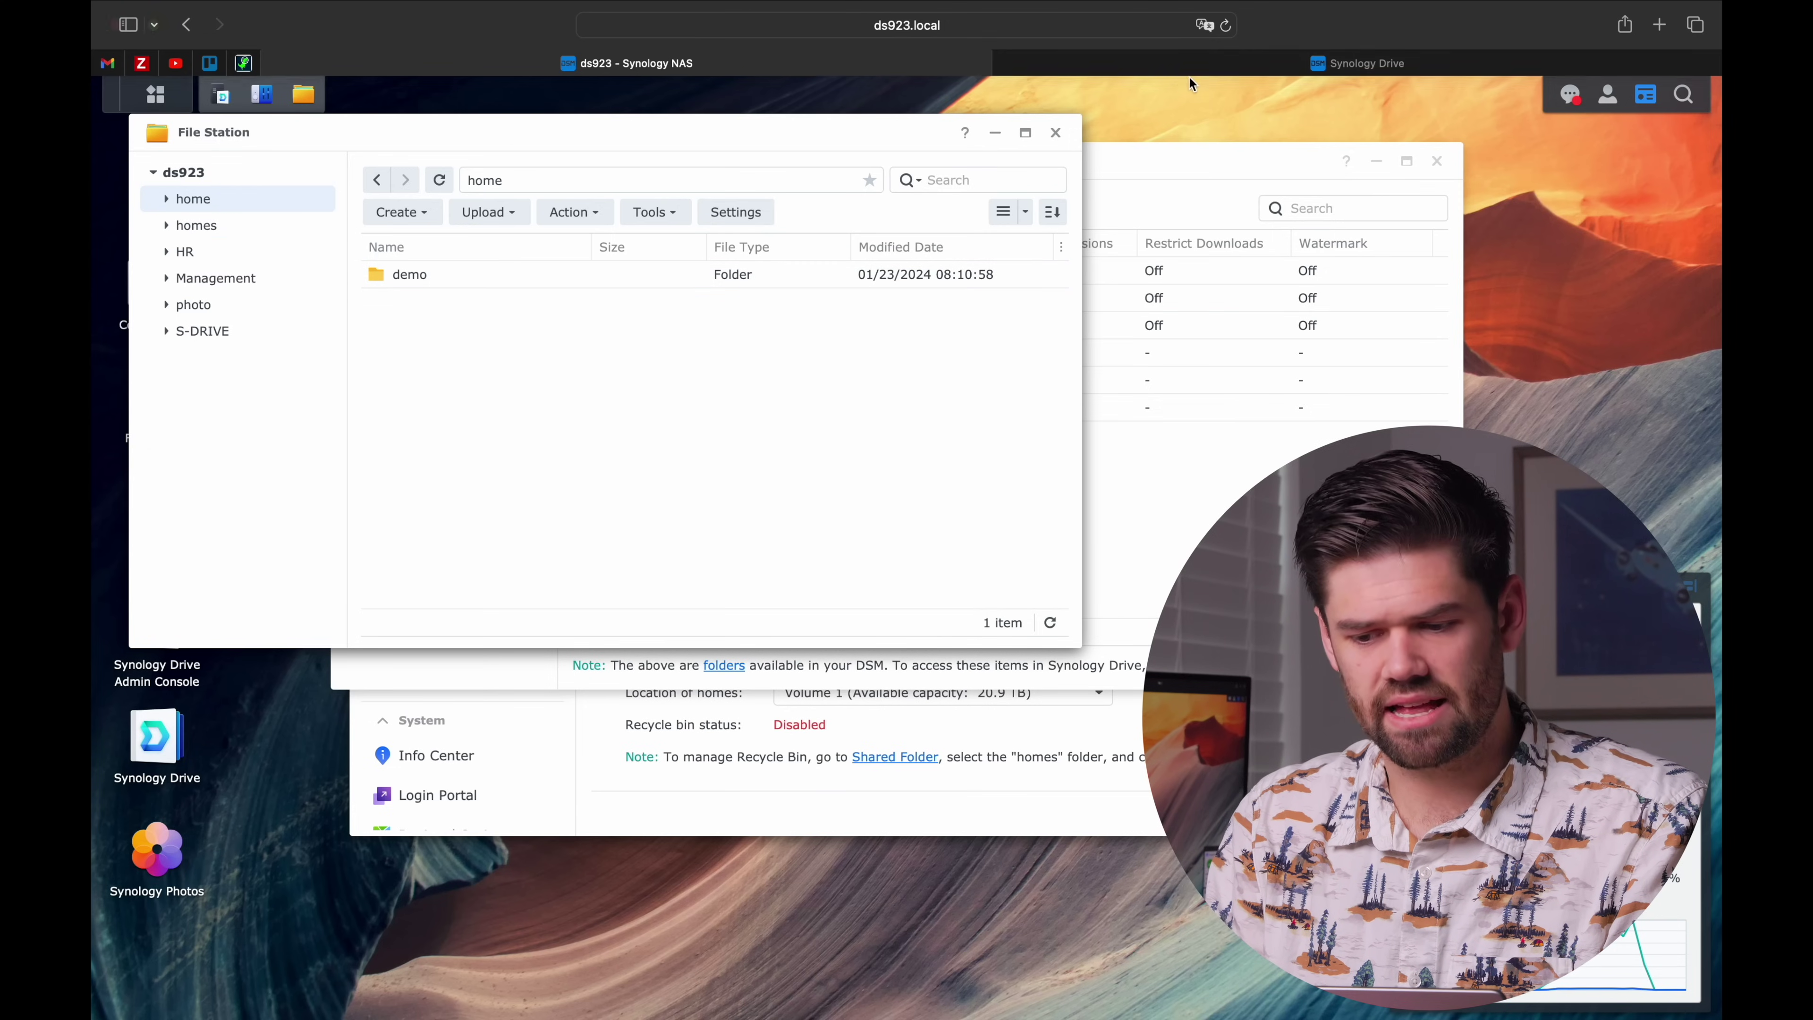
pyautogui.click(1384, 68)
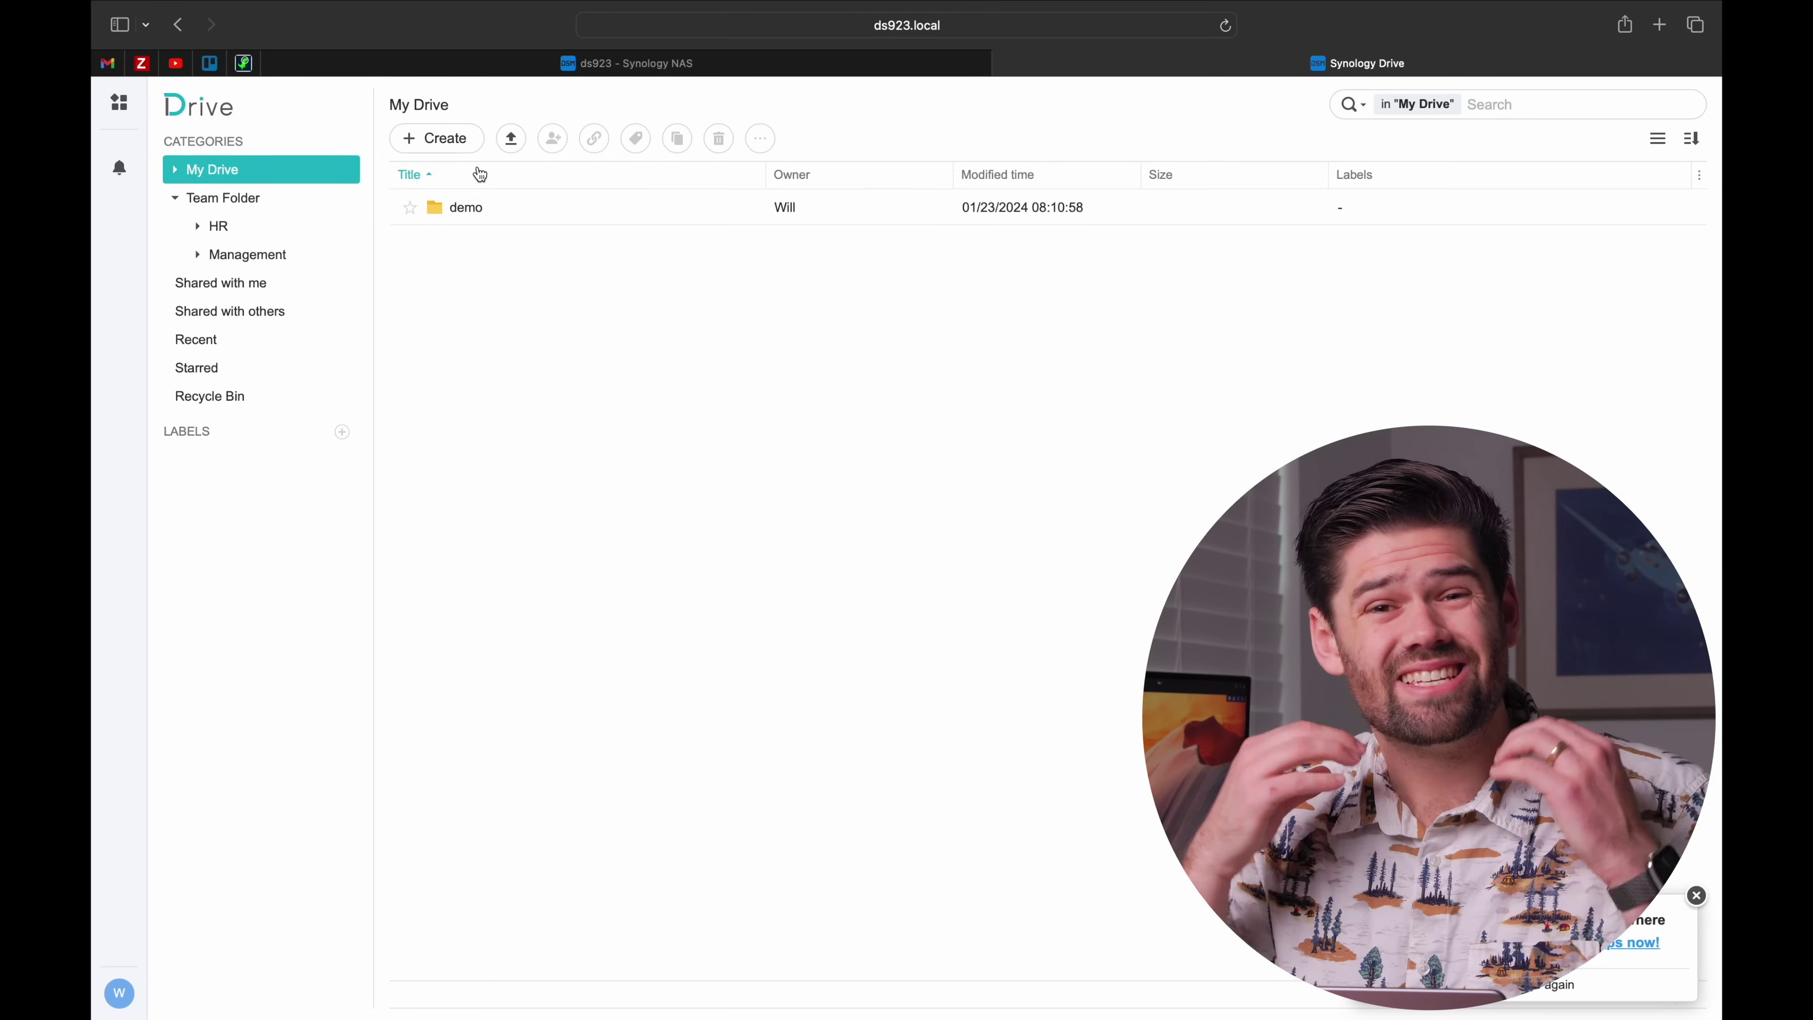
# Step: Create a new document in My Drive and name it "Demo for video"
pyautogui.click(448, 139)
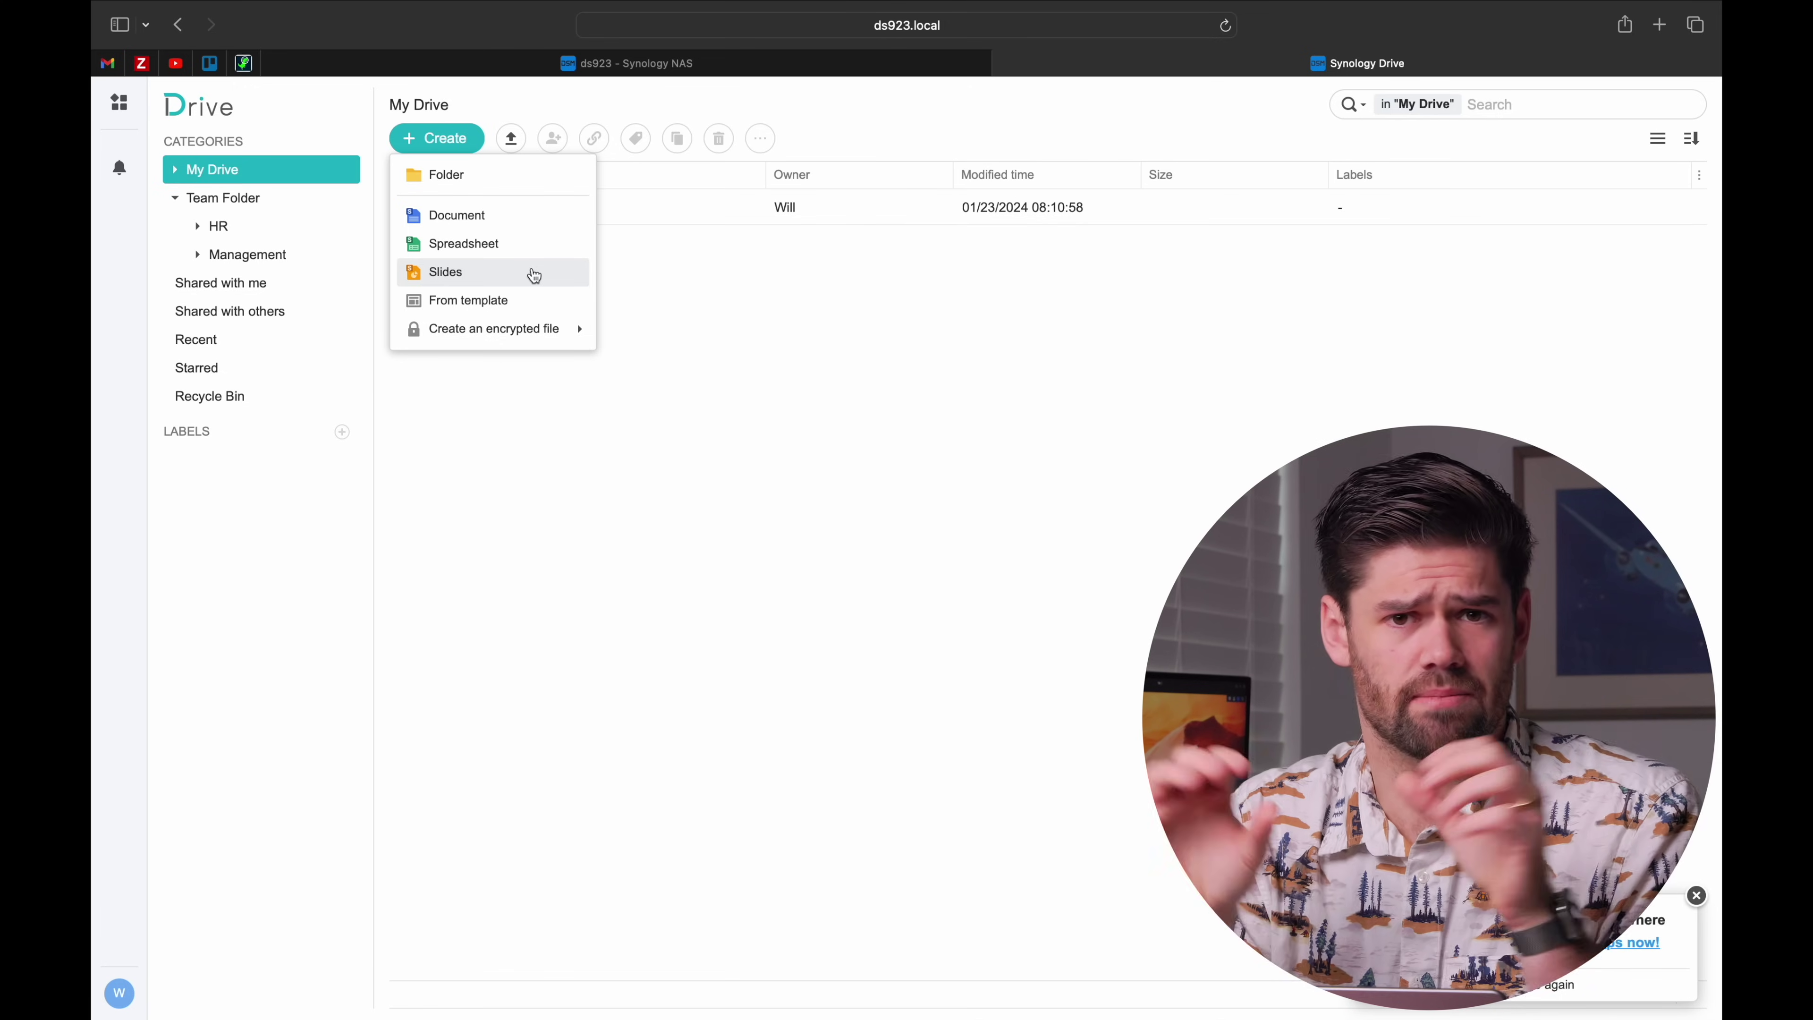
pyautogui.click(485, 218)
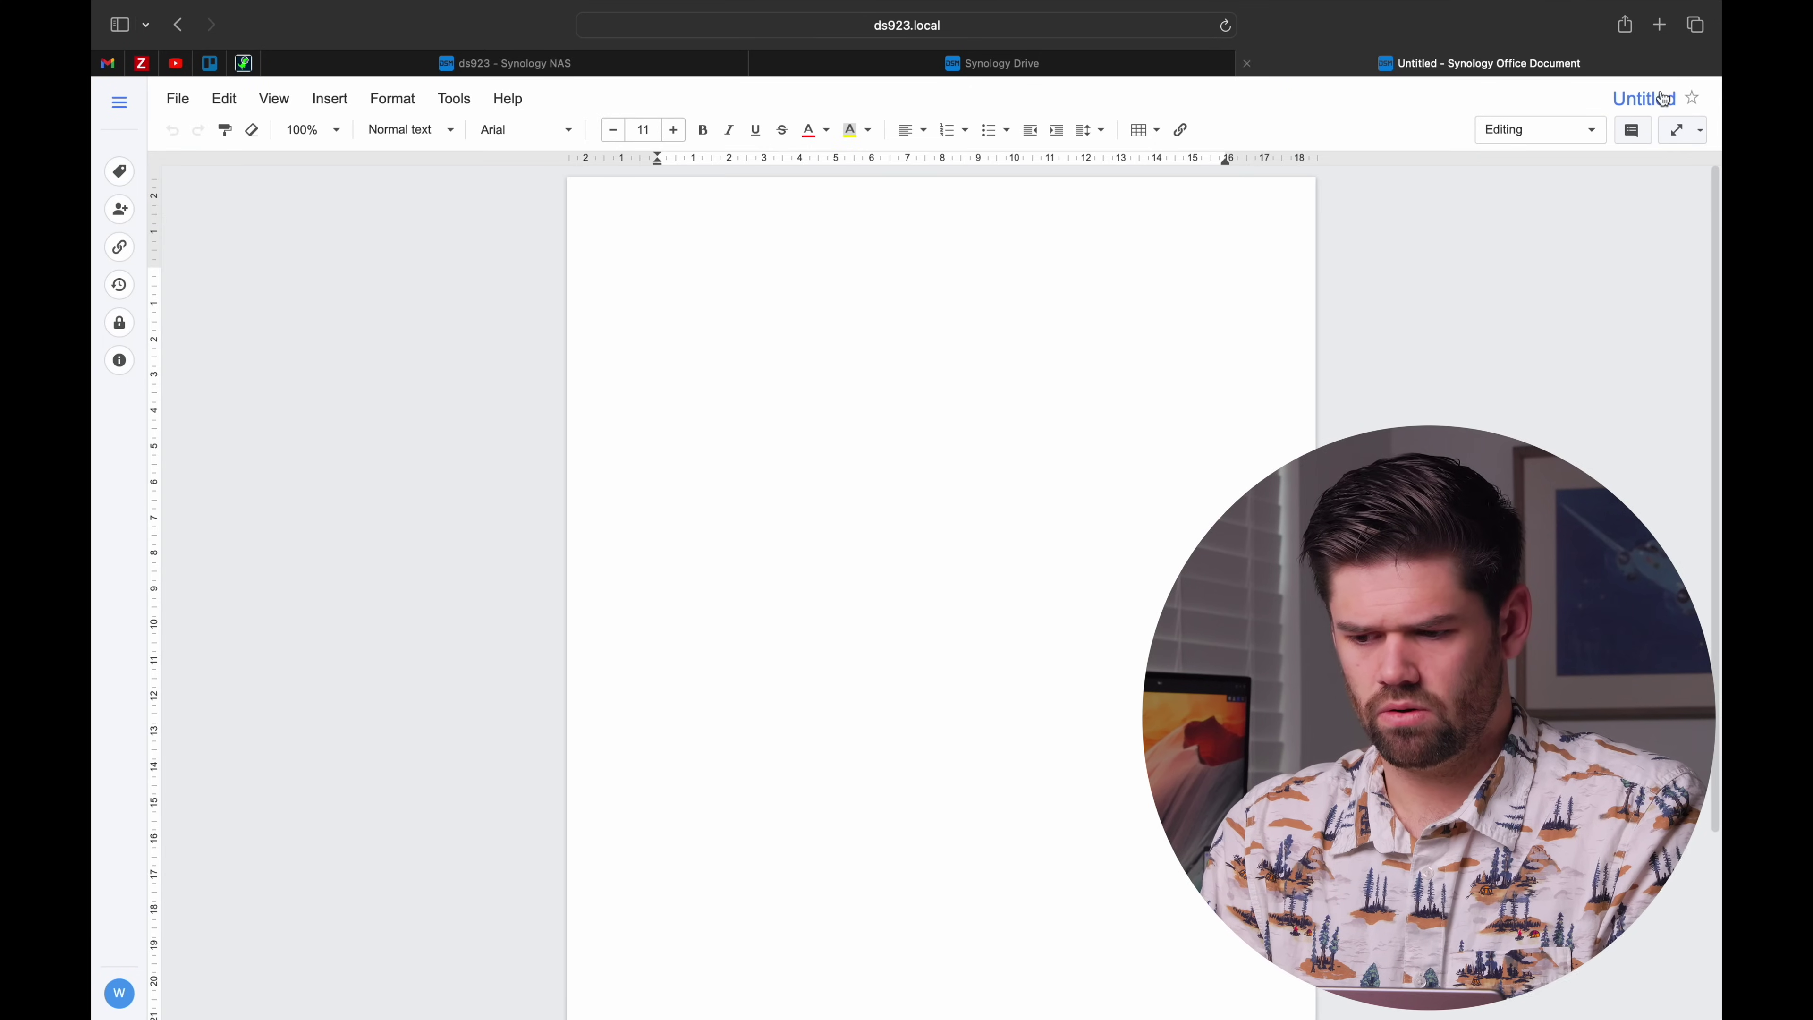
pyautogui.click(1661, 100)
pyautogui.write('Demo for video')
pyautogui.press('Return')
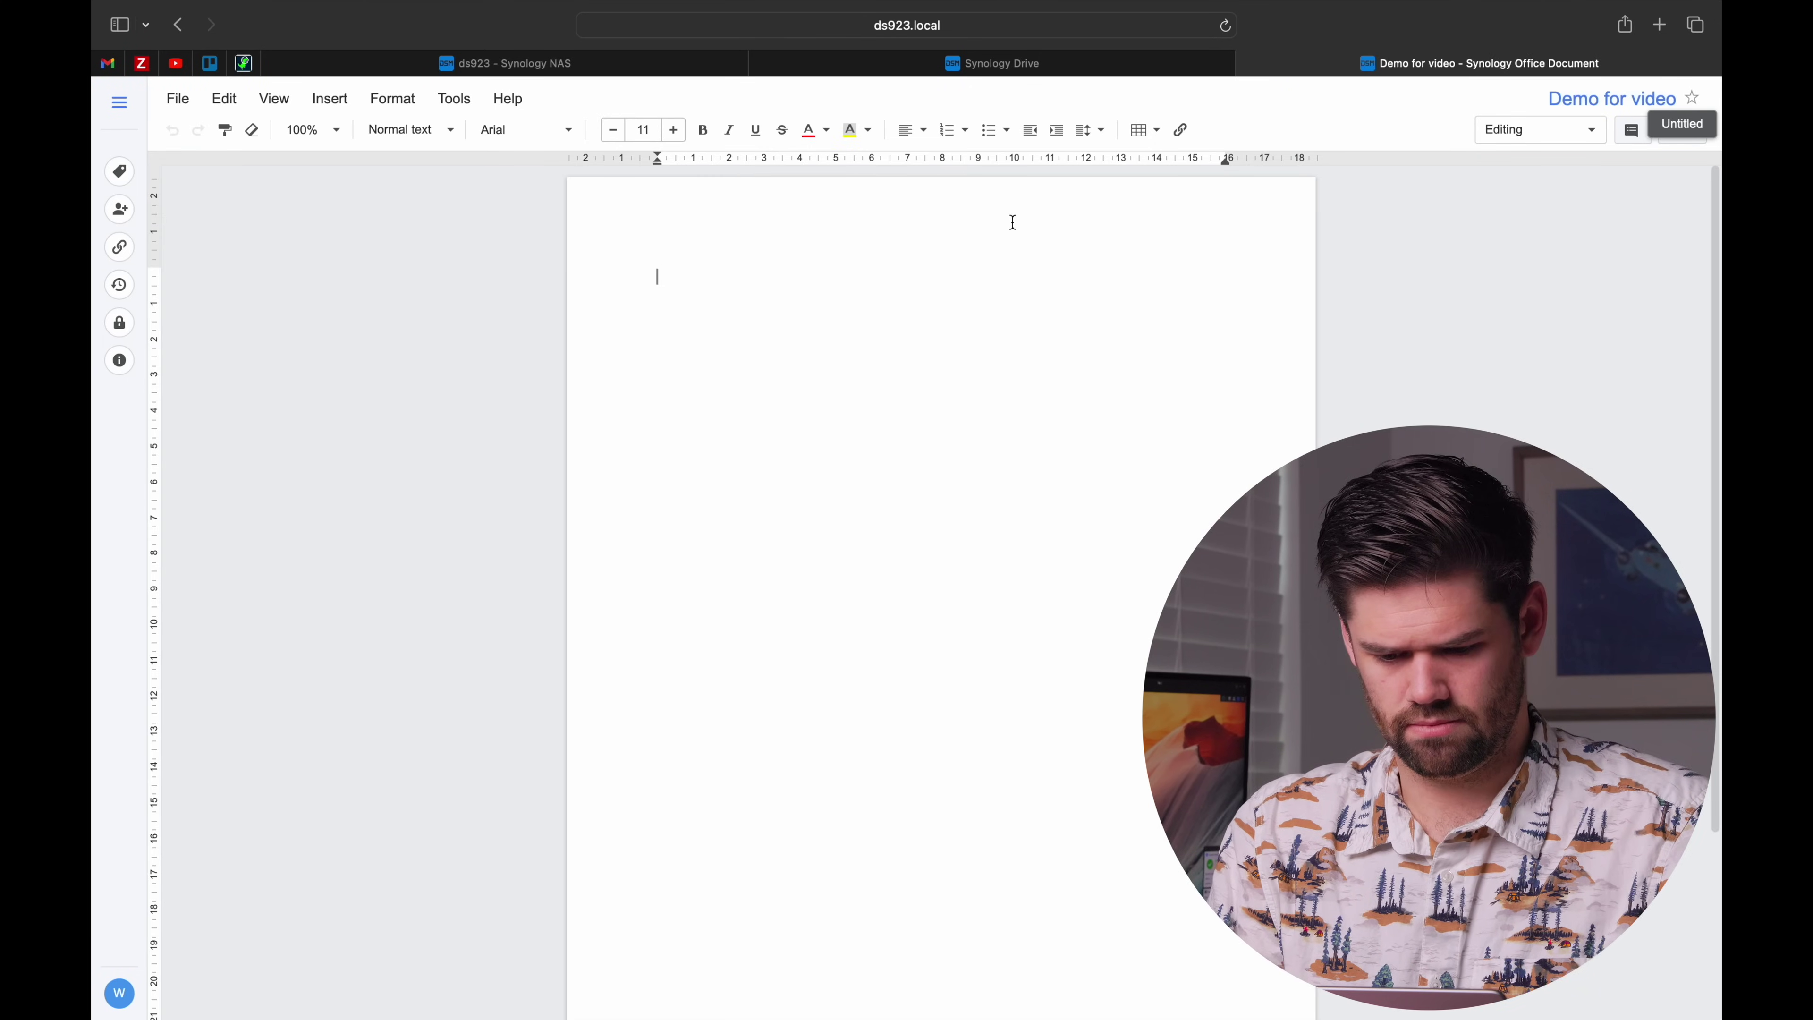
# Step: Write "This is a demo of synology office" and, after a blank line, "For this great video" in the document
pyautogui.write('This is a demo fo')
pyautogui.write(' synology office')
pyautogui.press('Return')
pyautogui.press('Return')
pyautogui.write('For this great video')
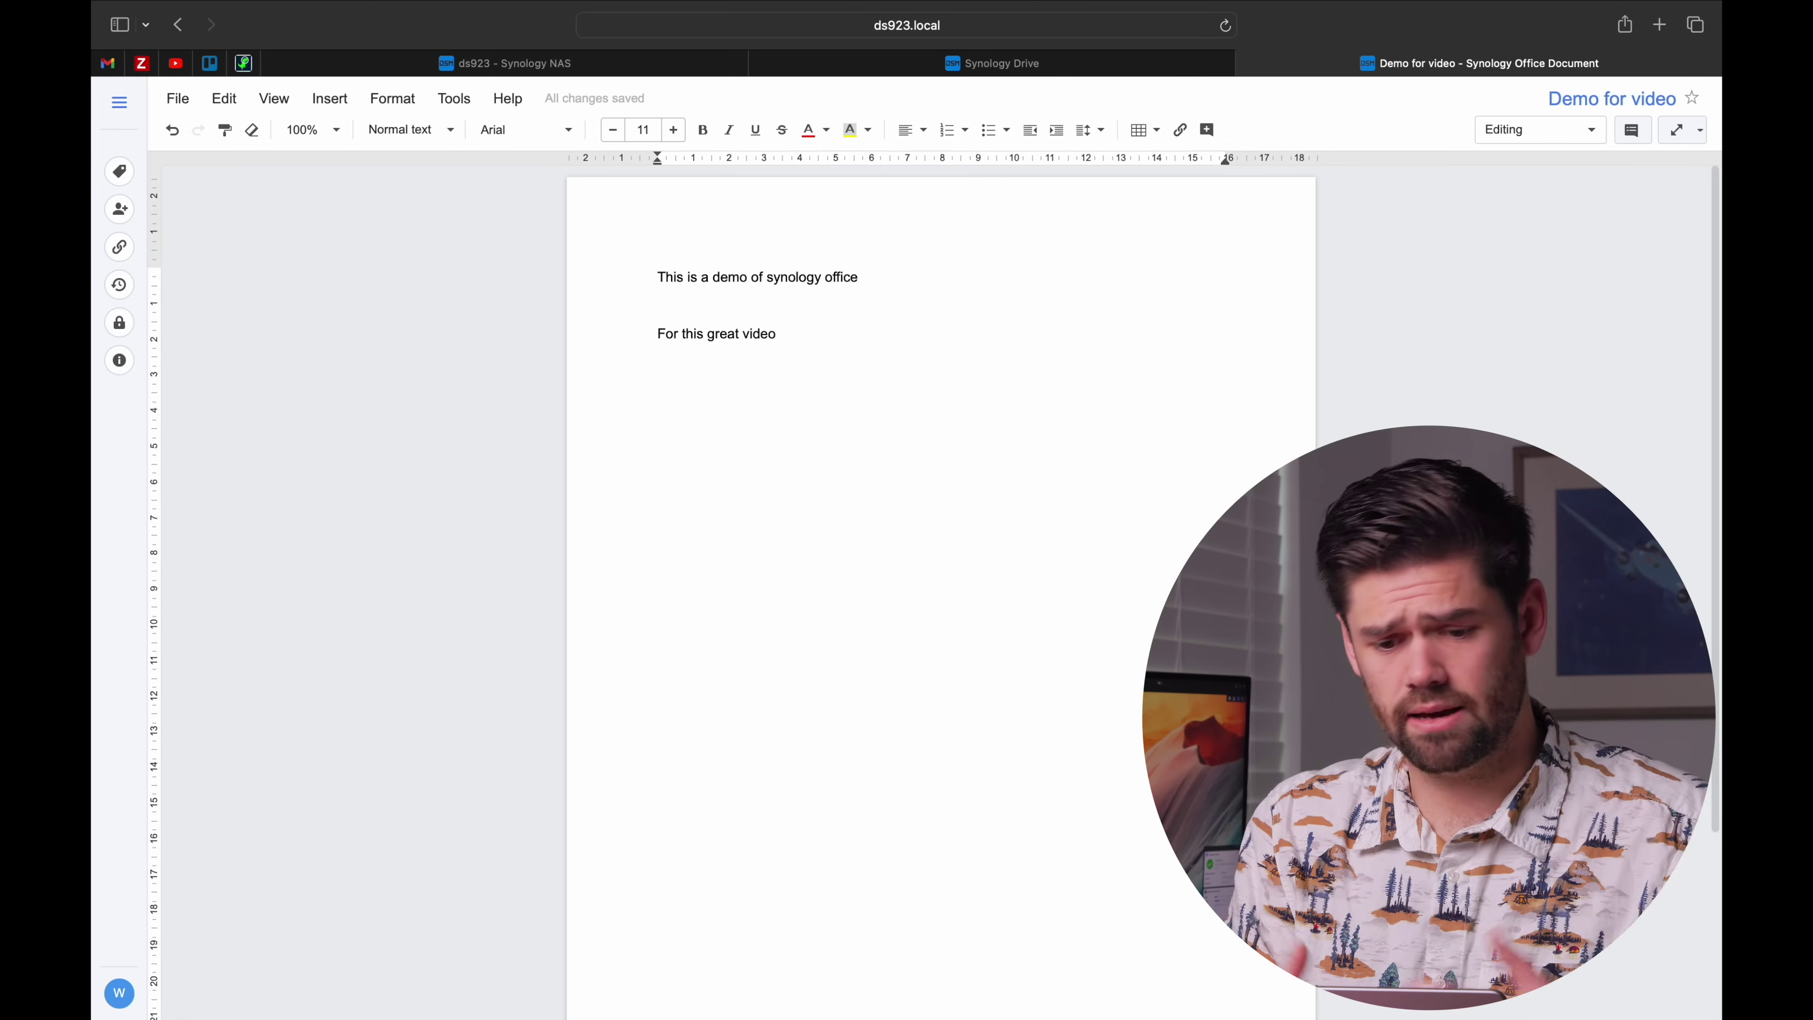
pyautogui.moveTo(776, 334); pyautogui.dragTo(651, 282)
pyautogui.rightClick(734, 340)
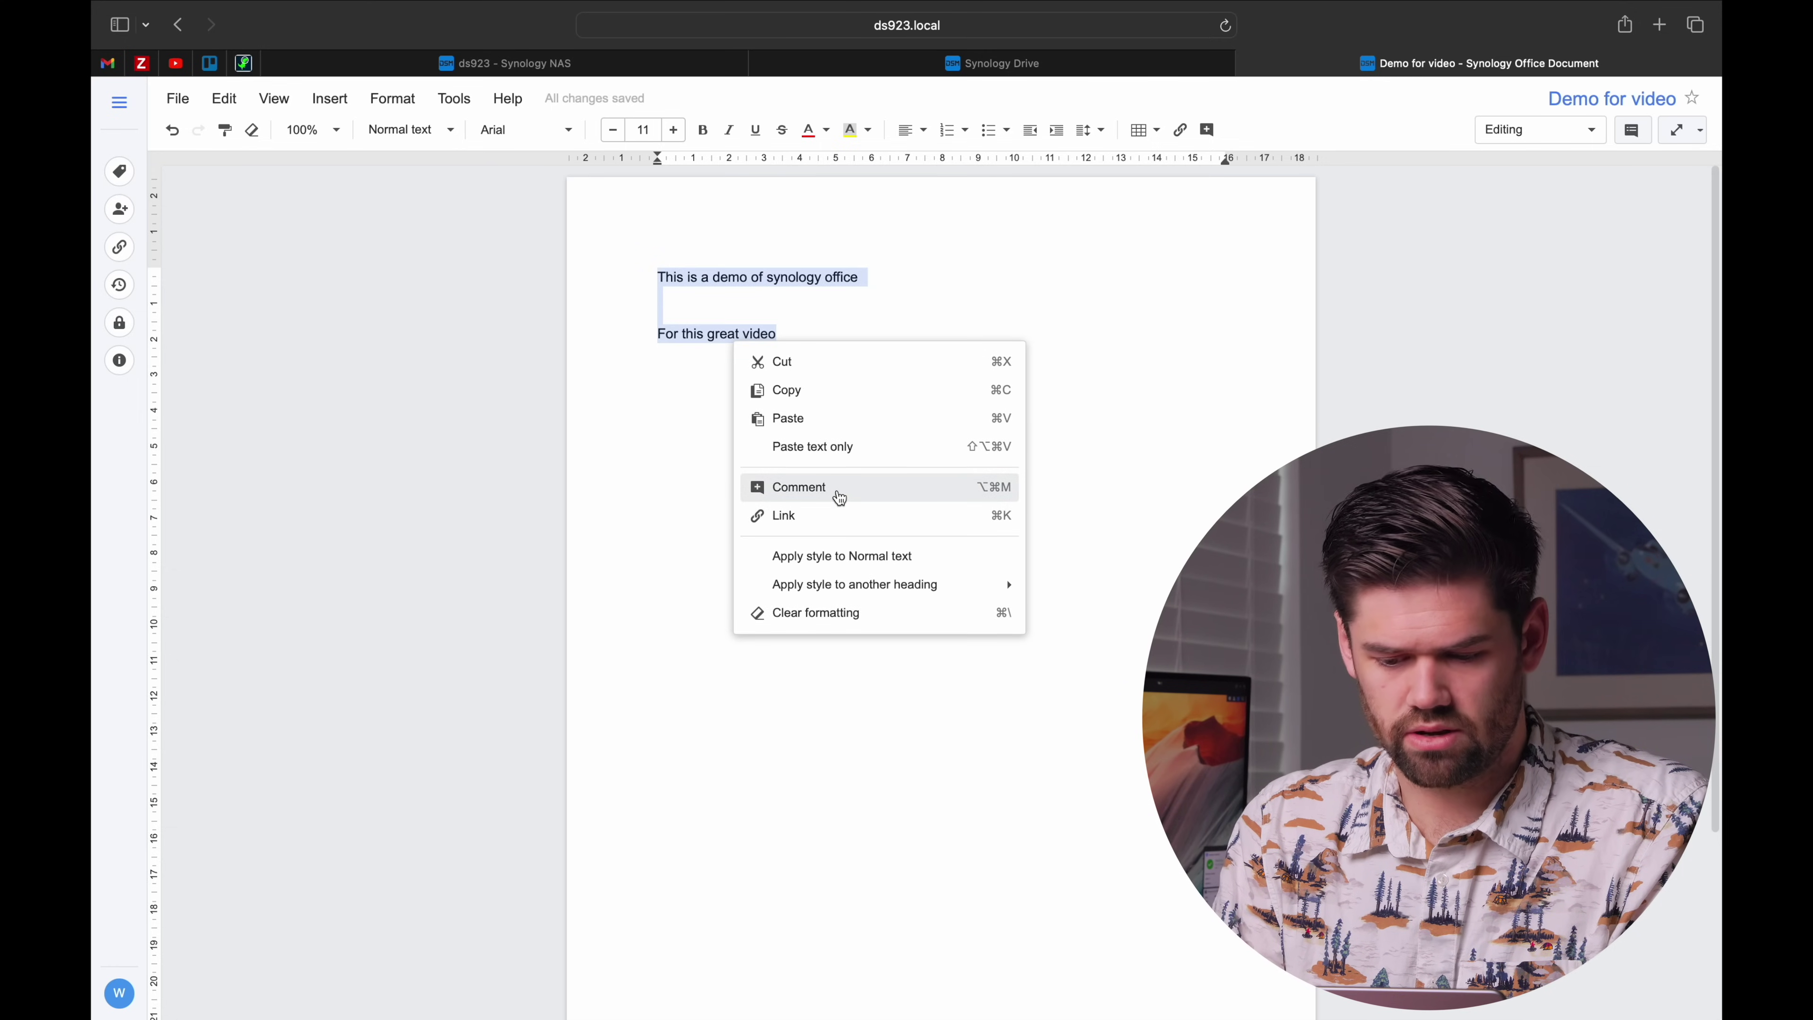
pyautogui.moveTo(983, 584)
pyautogui.click(1259, 413)
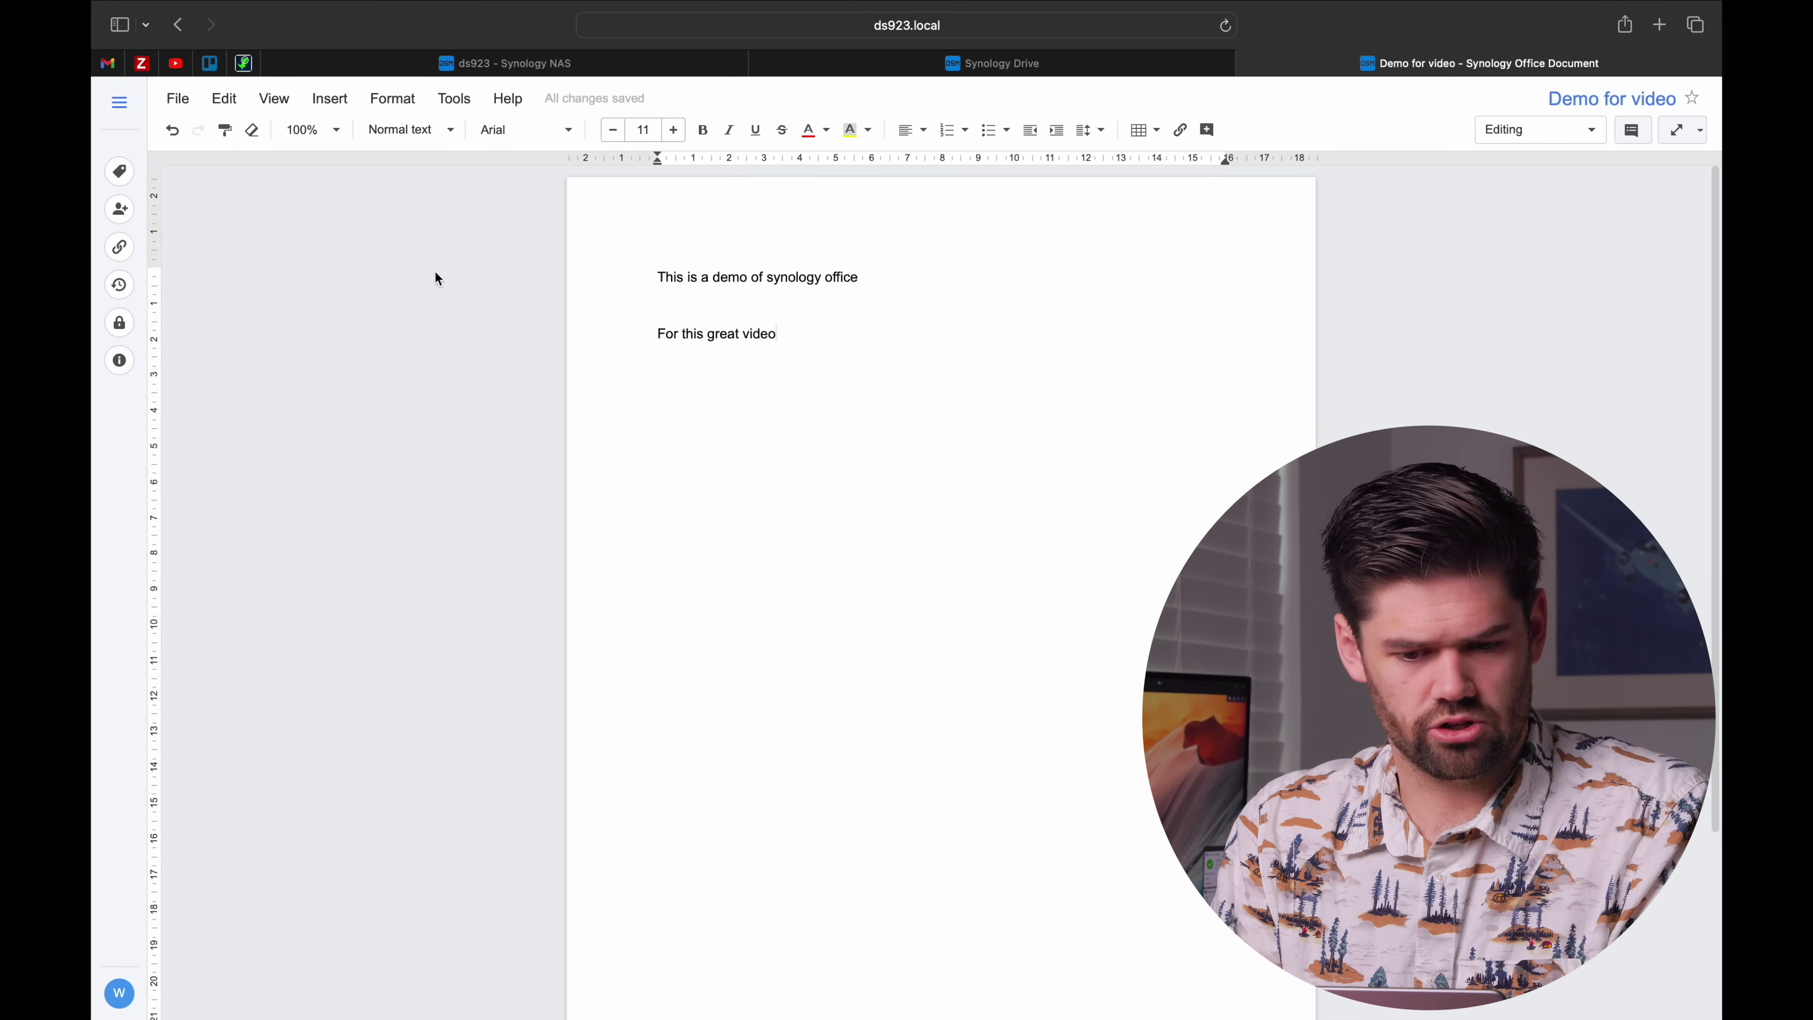
# Step: Set the font size of the line "For this great video" to 18
pyautogui.moveTo(818, 437); pyautogui.dragTo(587, 297)
pyautogui.click(672, 129)
pyautogui.click(672, 130)
pyautogui.click(672, 129)
pyautogui.click(672, 129)
pyautogui.moveTo(908, 282); pyautogui.dragTo(471, 218)
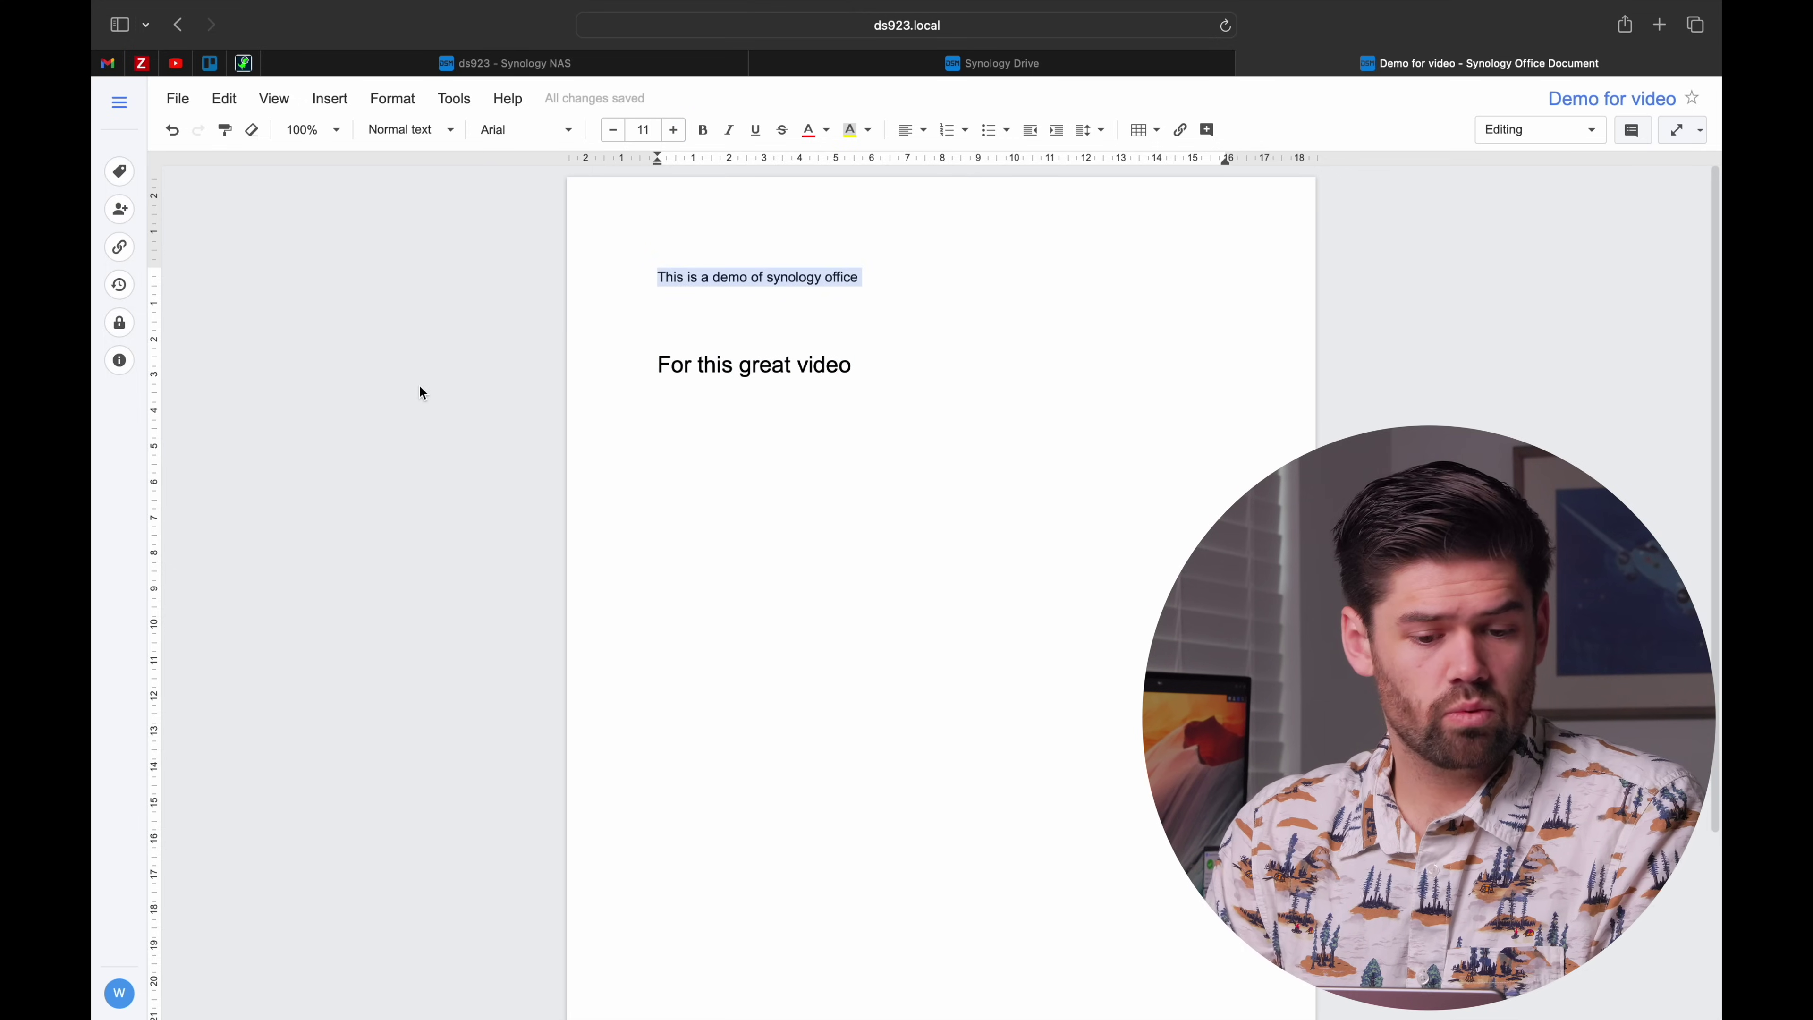
# Step: Add the filler text "asdgasdgasdgasdfasdfasdfadfsadefs" directly after "For this great video"
pyautogui.click(711, 400)
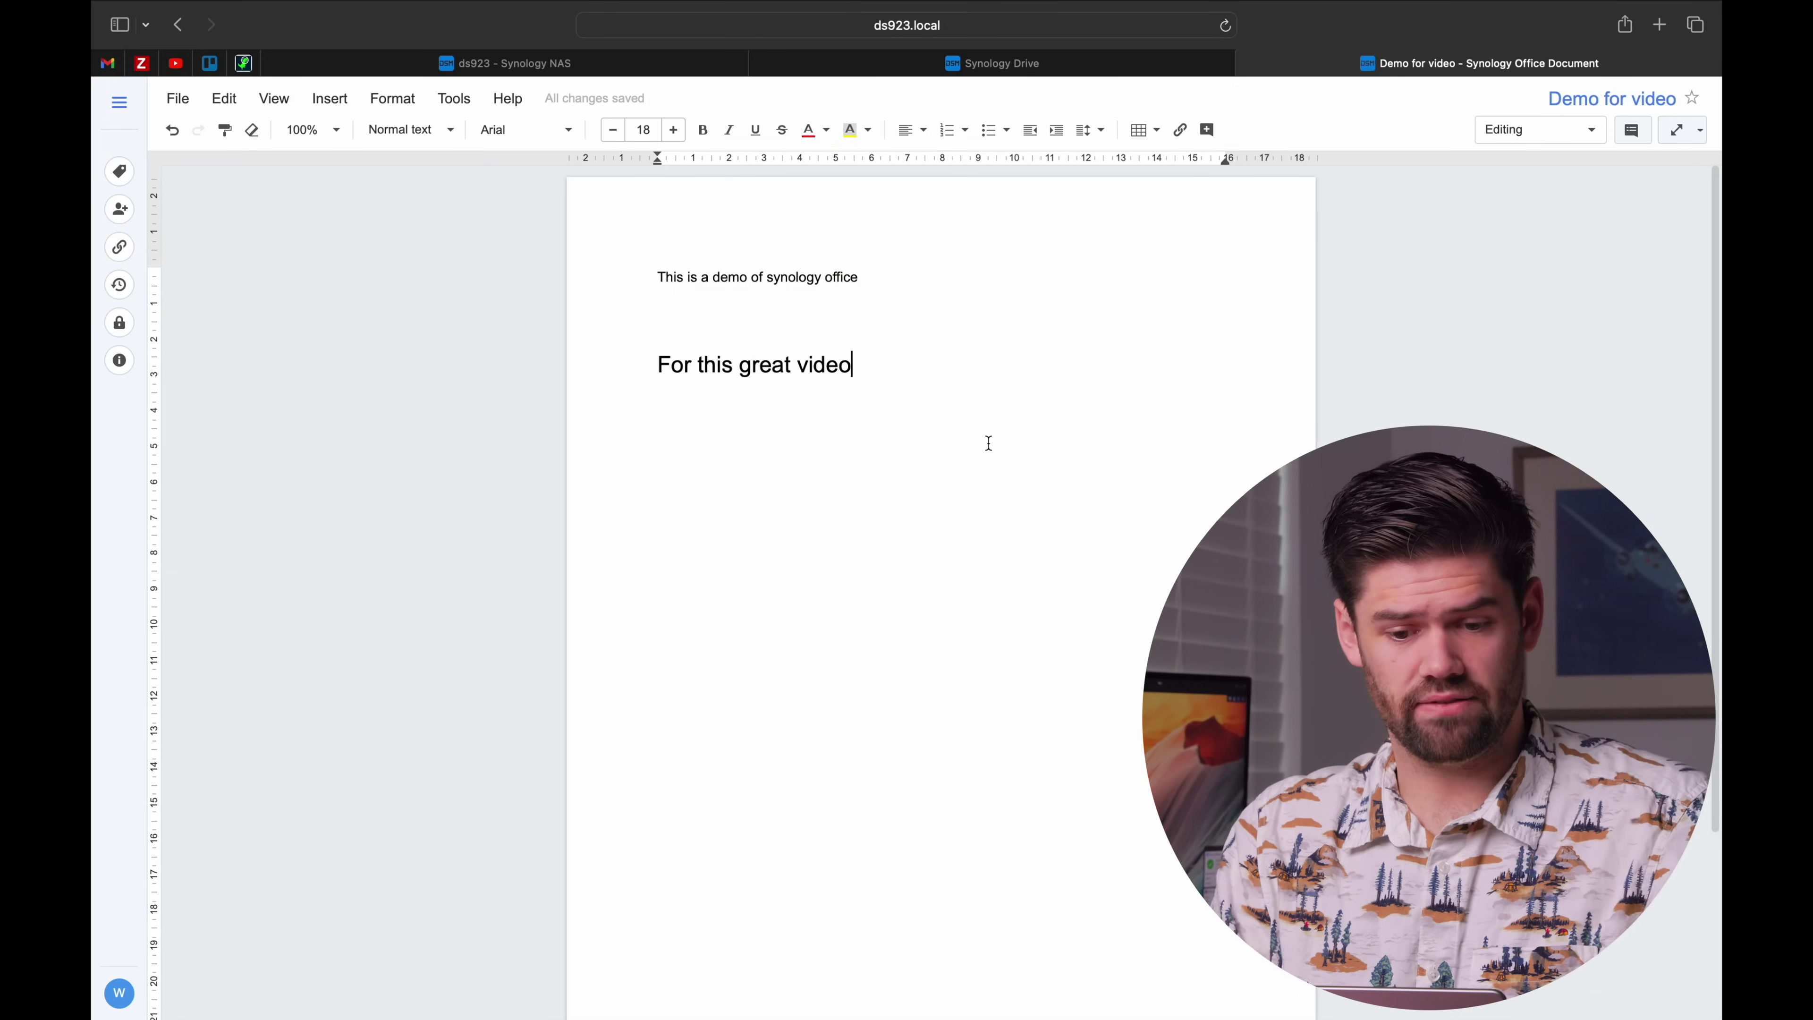
pyautogui.write('asdgasdgasdgasdfasdf')
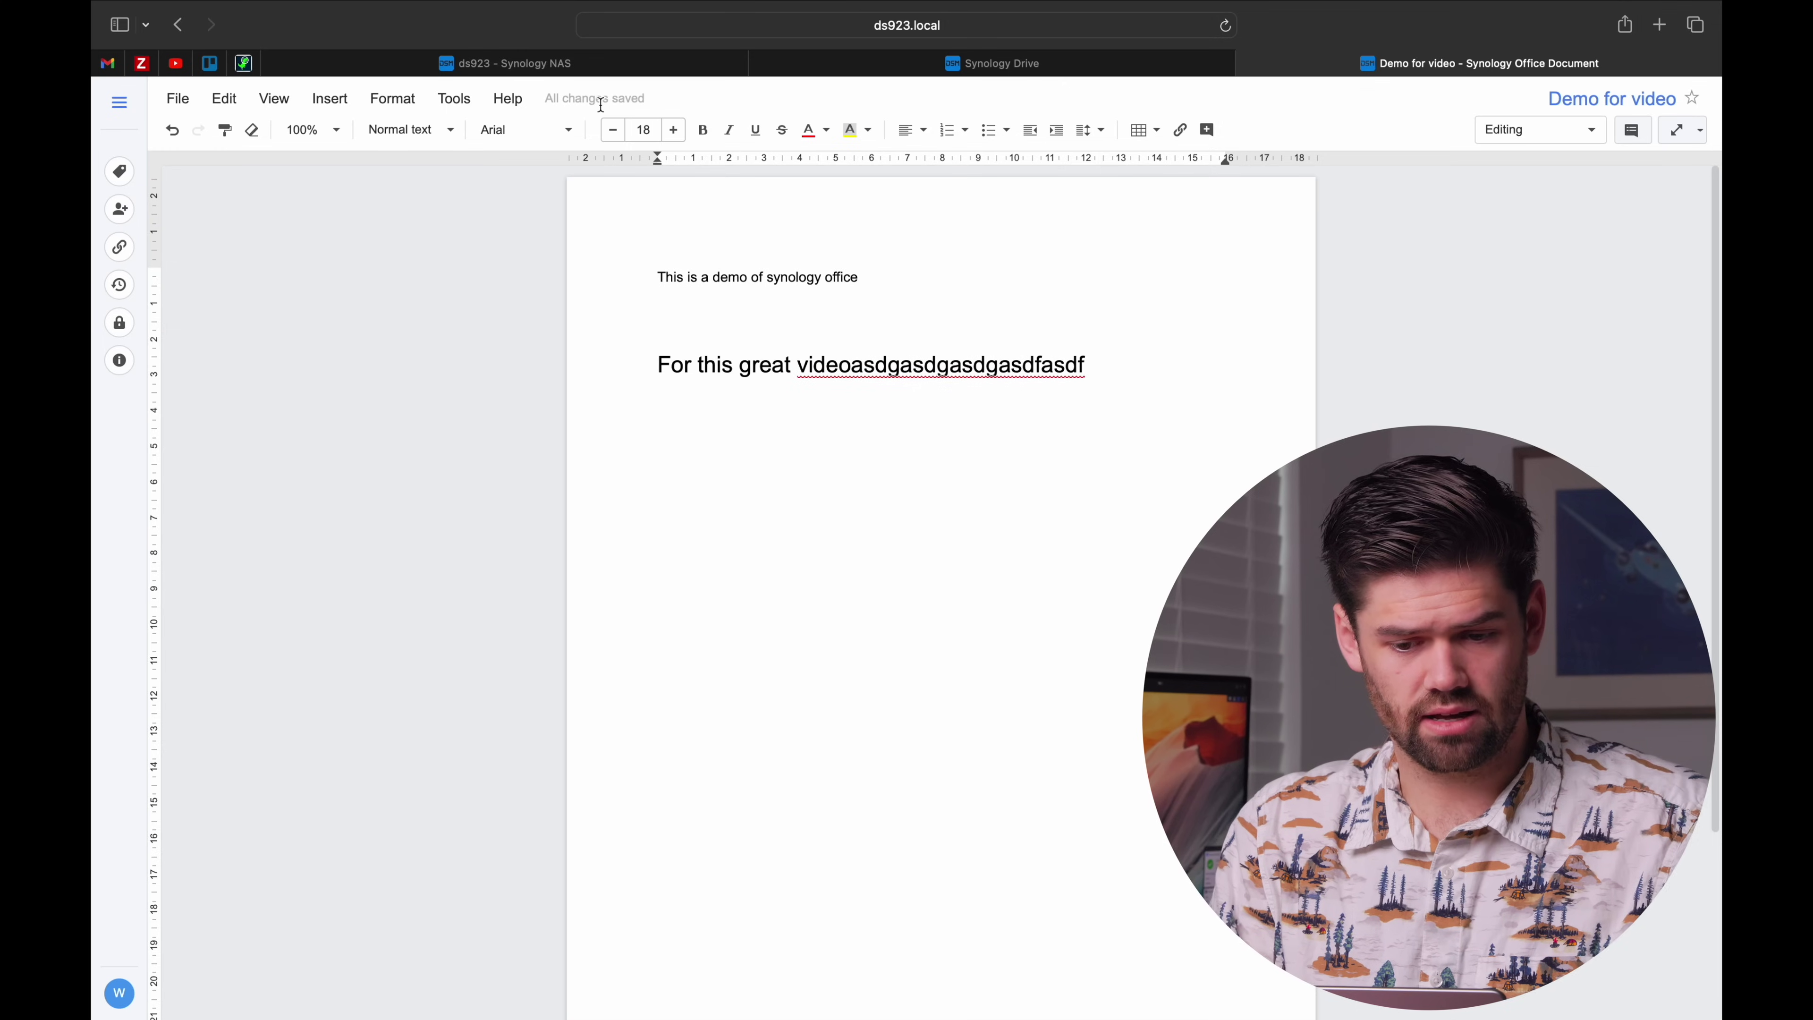
pyautogui.write('asdfadfsadefs')
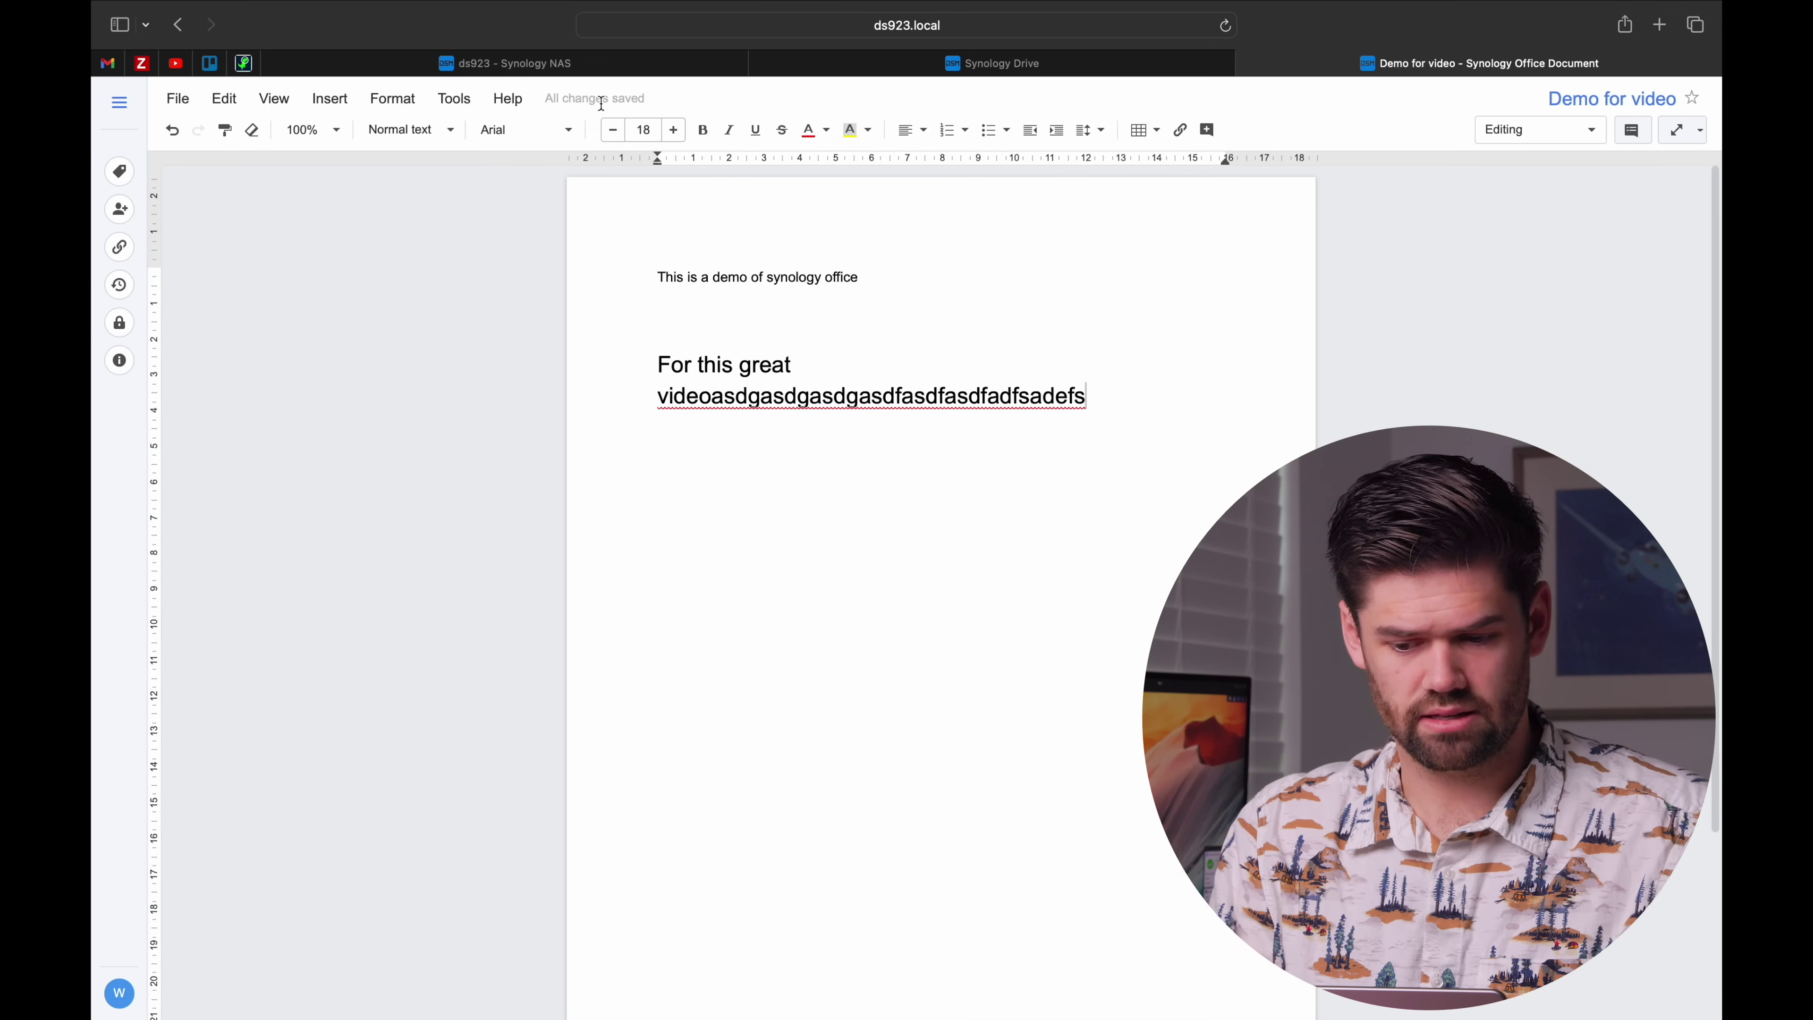
# Step: Close the document, reopen "Demo for video" from My Drive and view its version history before closing it again
pyautogui.click(1245, 62)
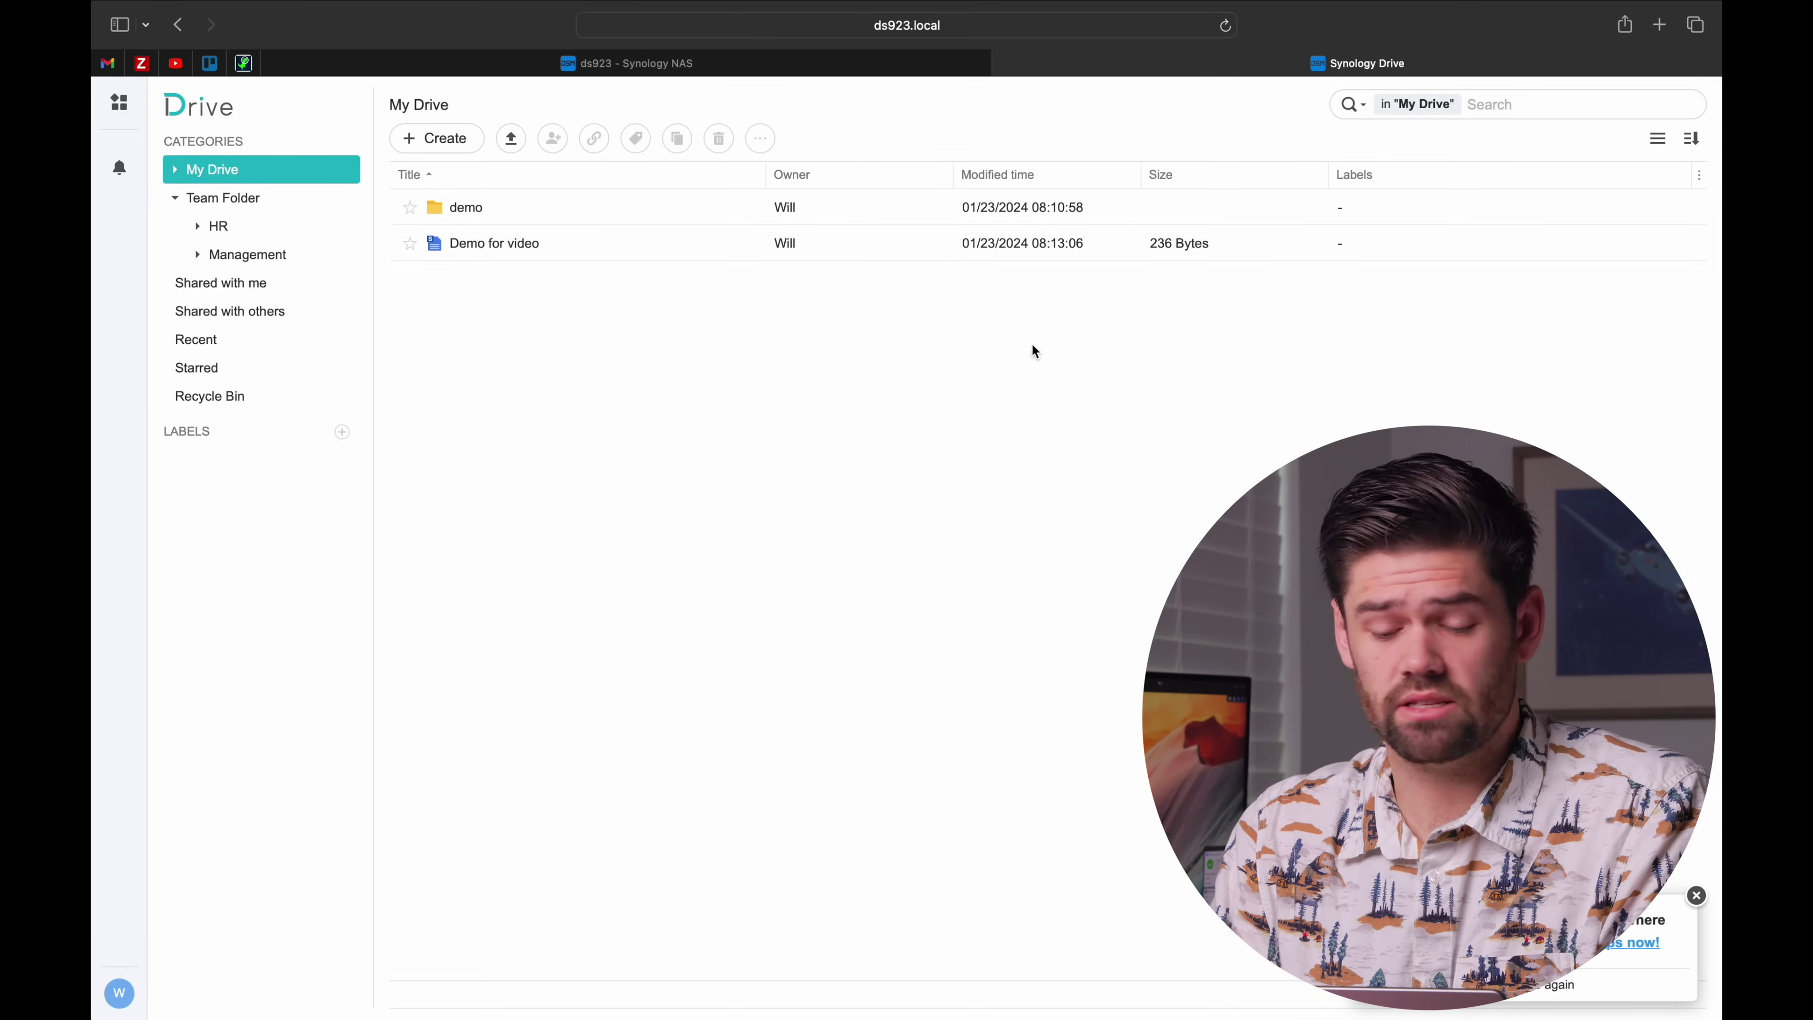
pyautogui.doubleClick(485, 246)
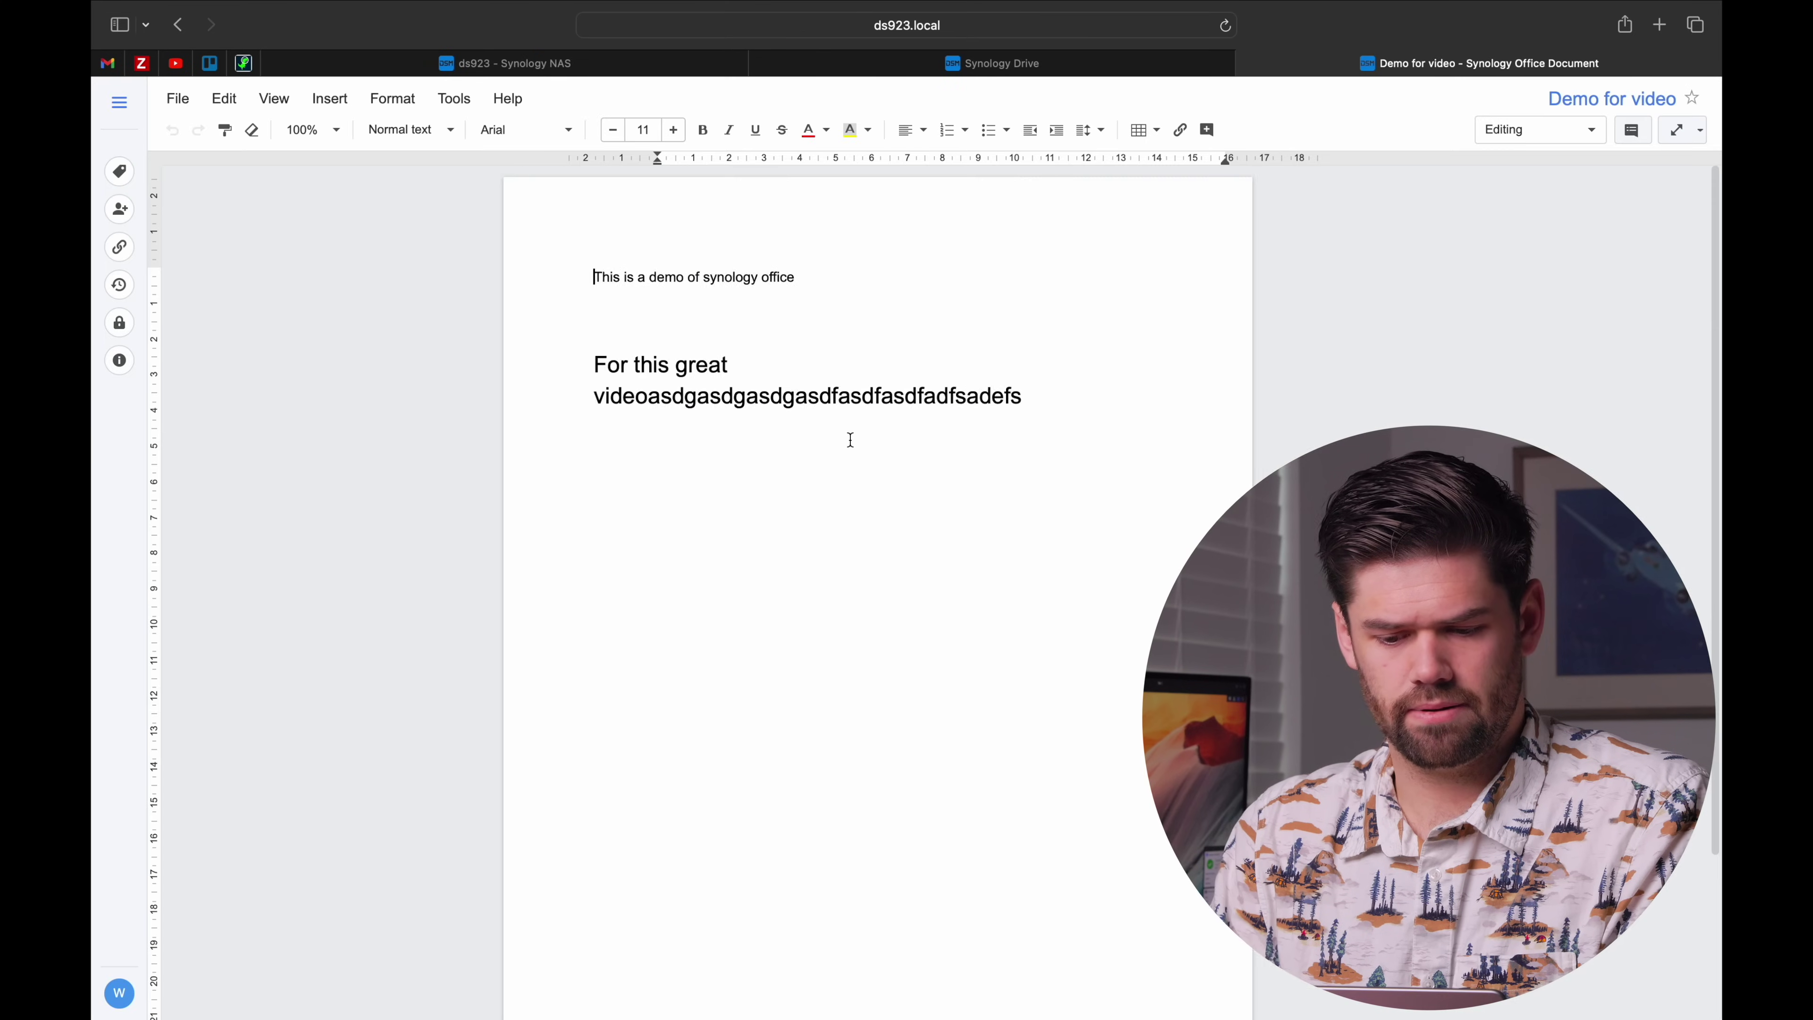
pyautogui.click(121, 286)
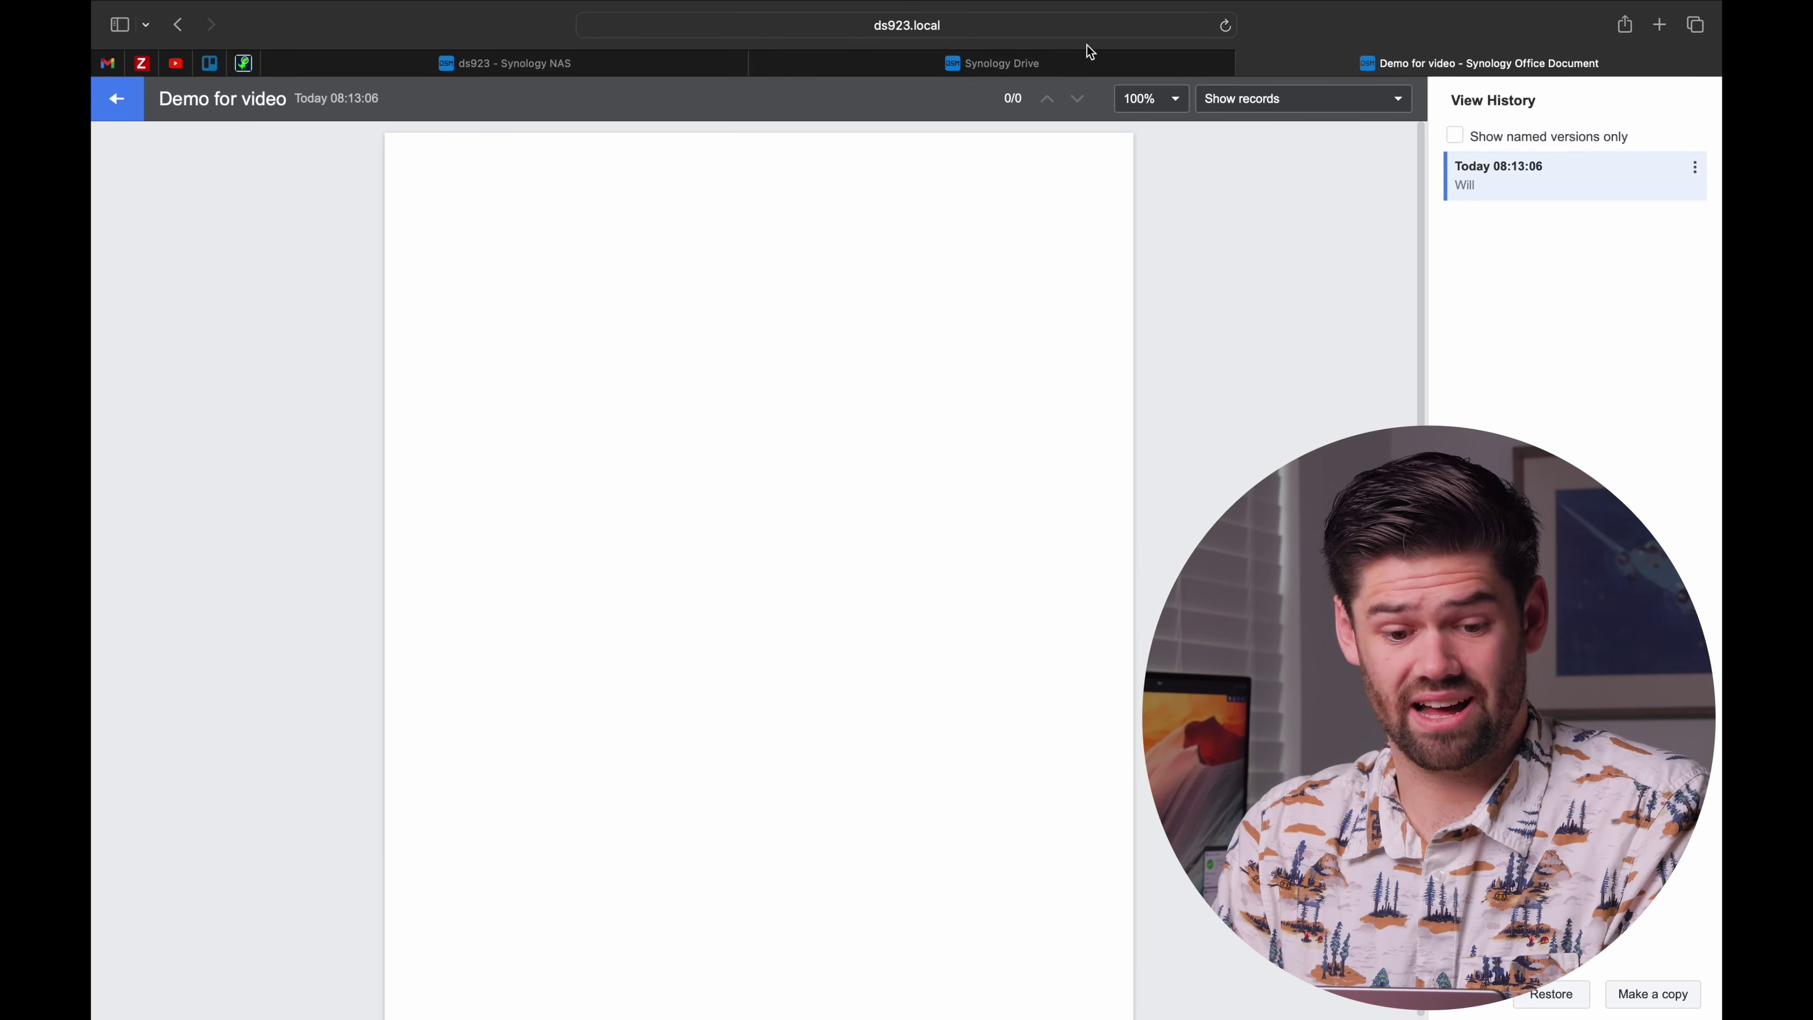
pyautogui.click(1250, 64)
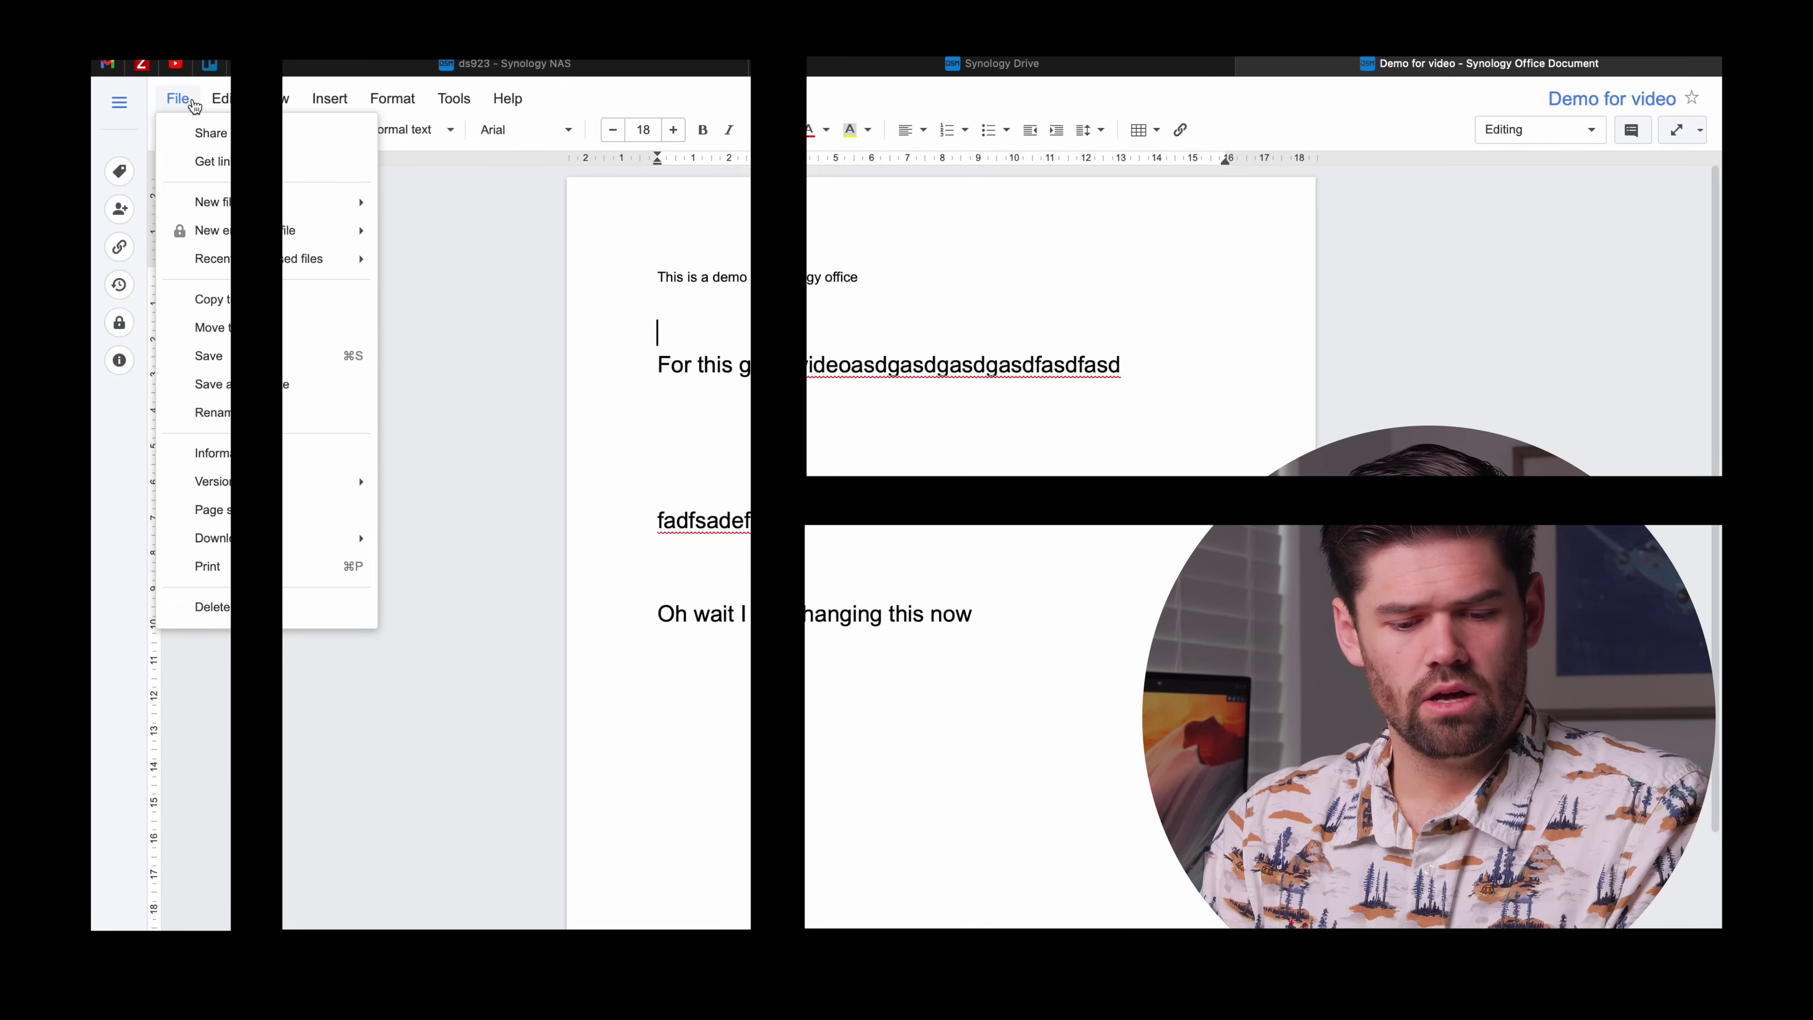
# Step: Move the "Demo for video" document to the Management team folder
pyautogui.moveTo(286, 545)
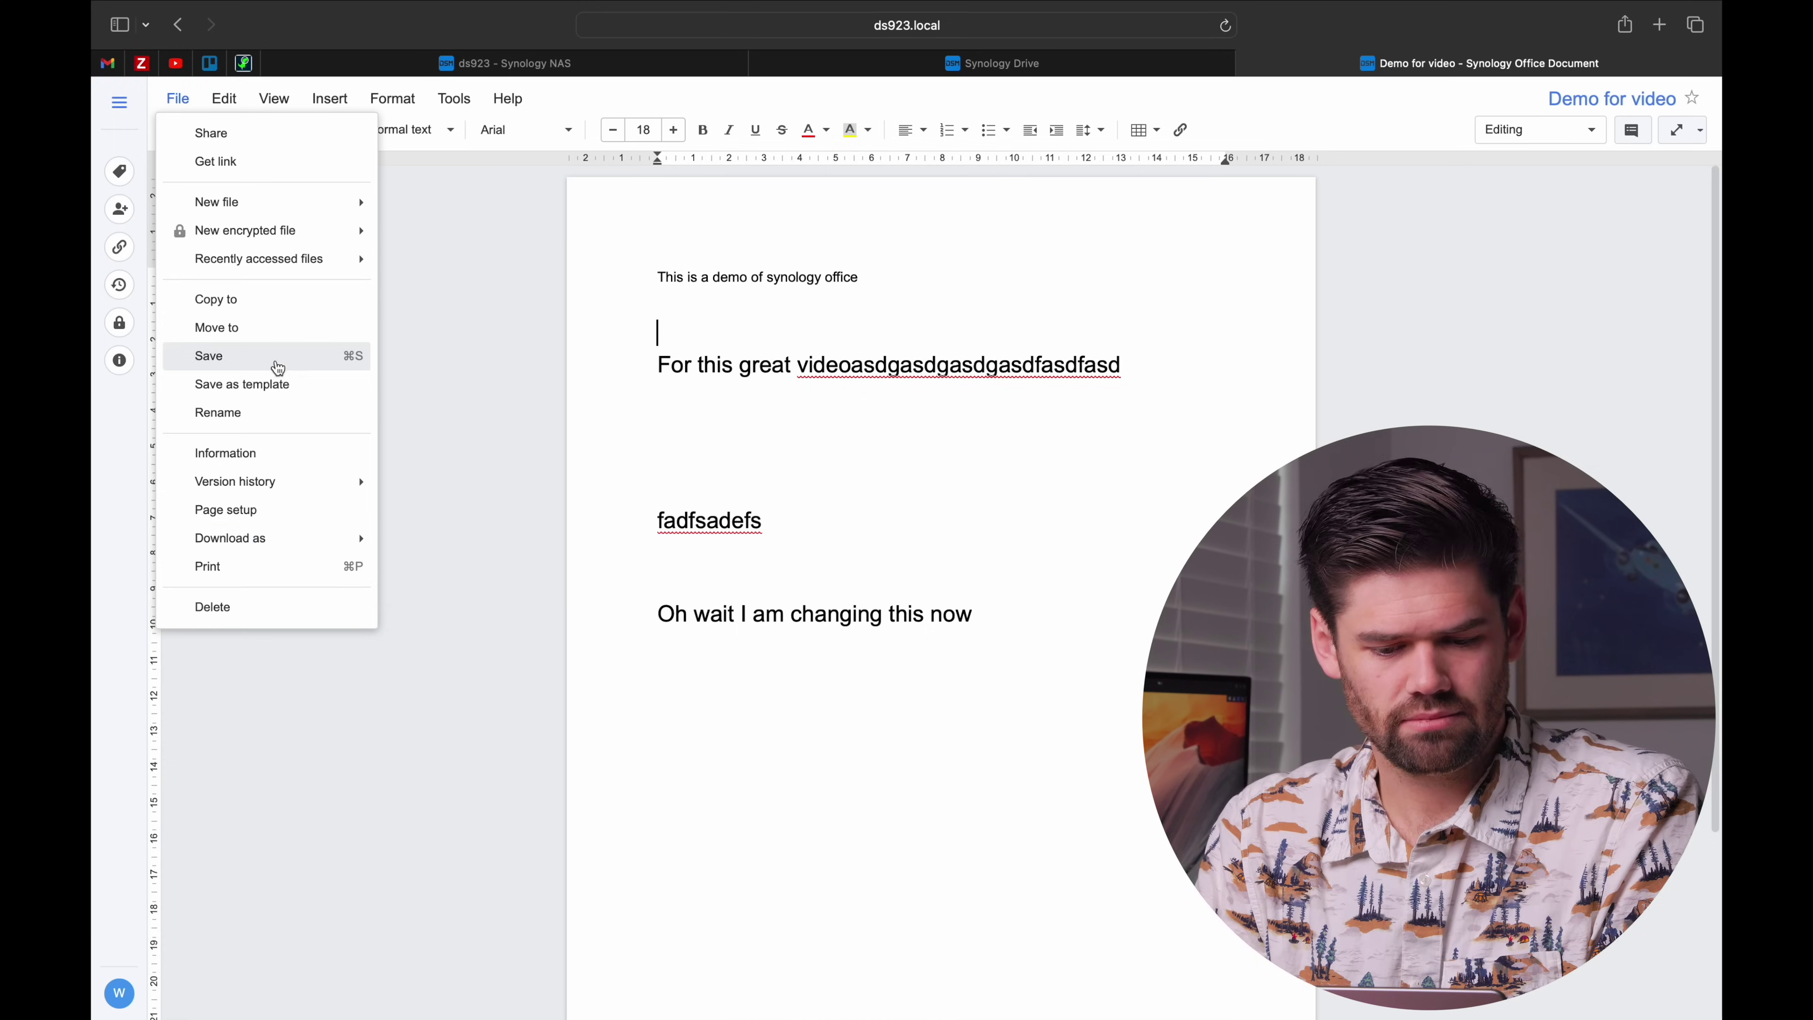
pyautogui.click(273, 98)
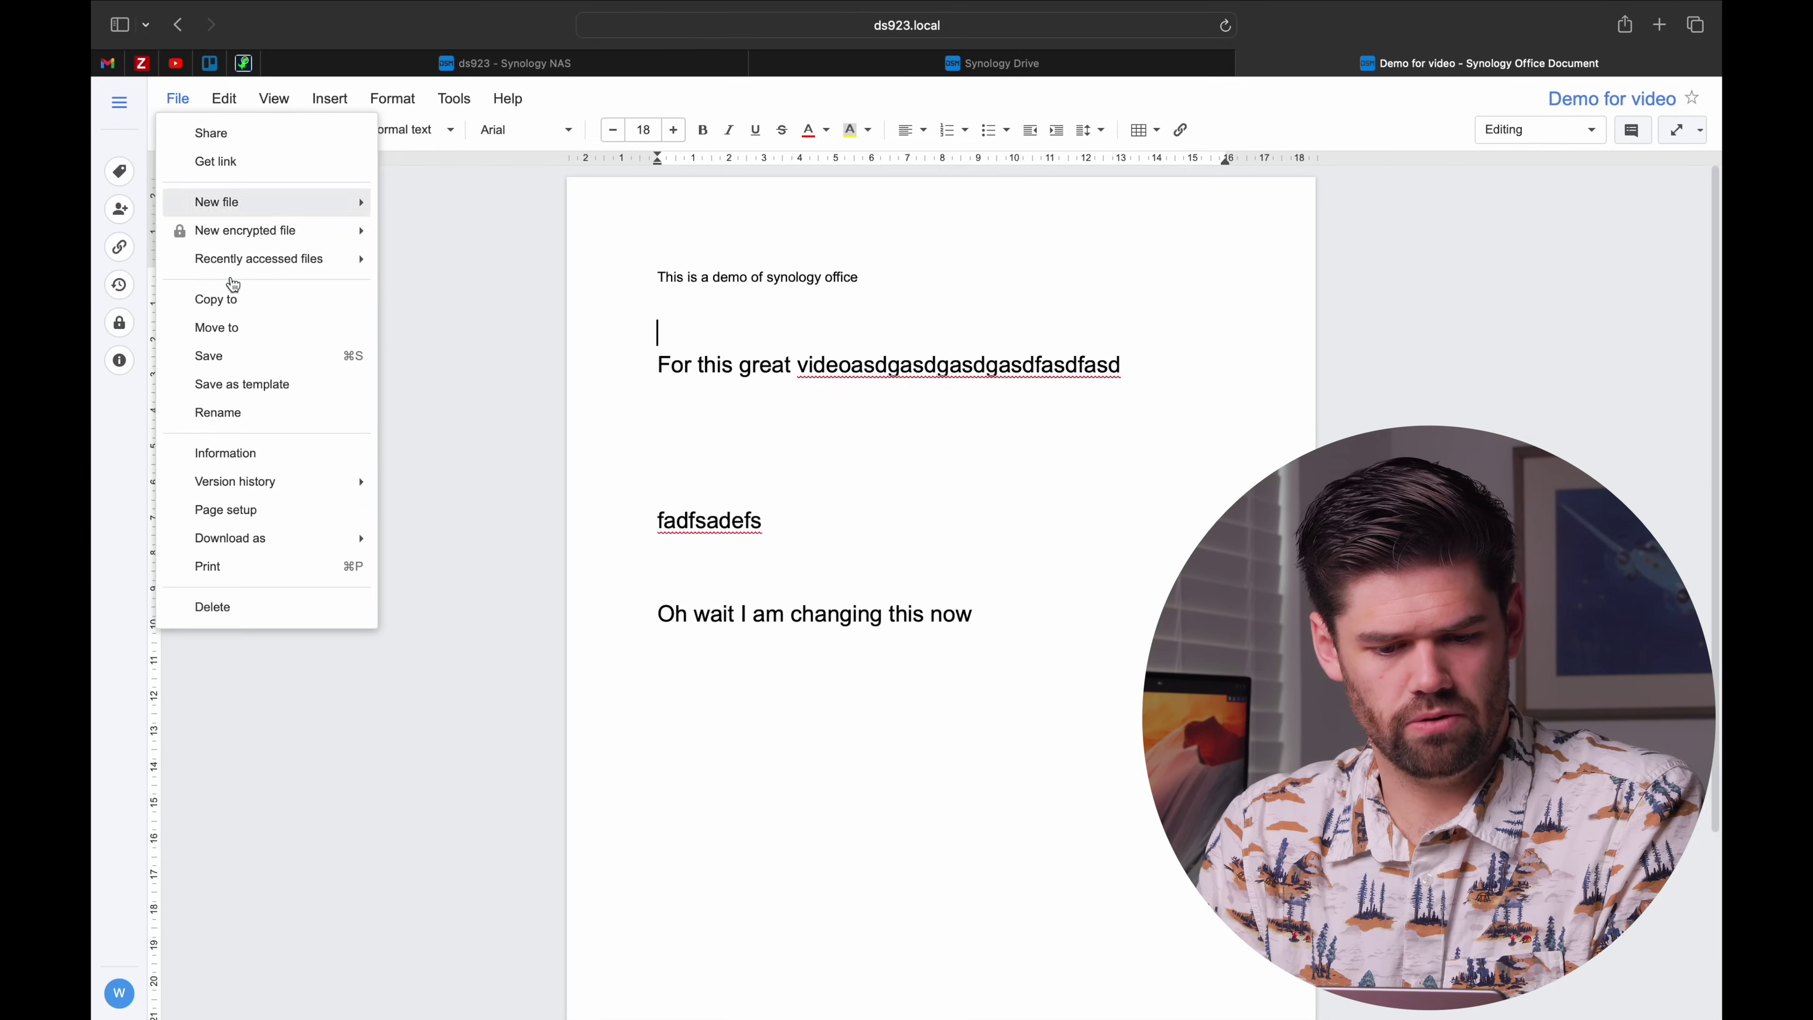
pyautogui.click(262, 338)
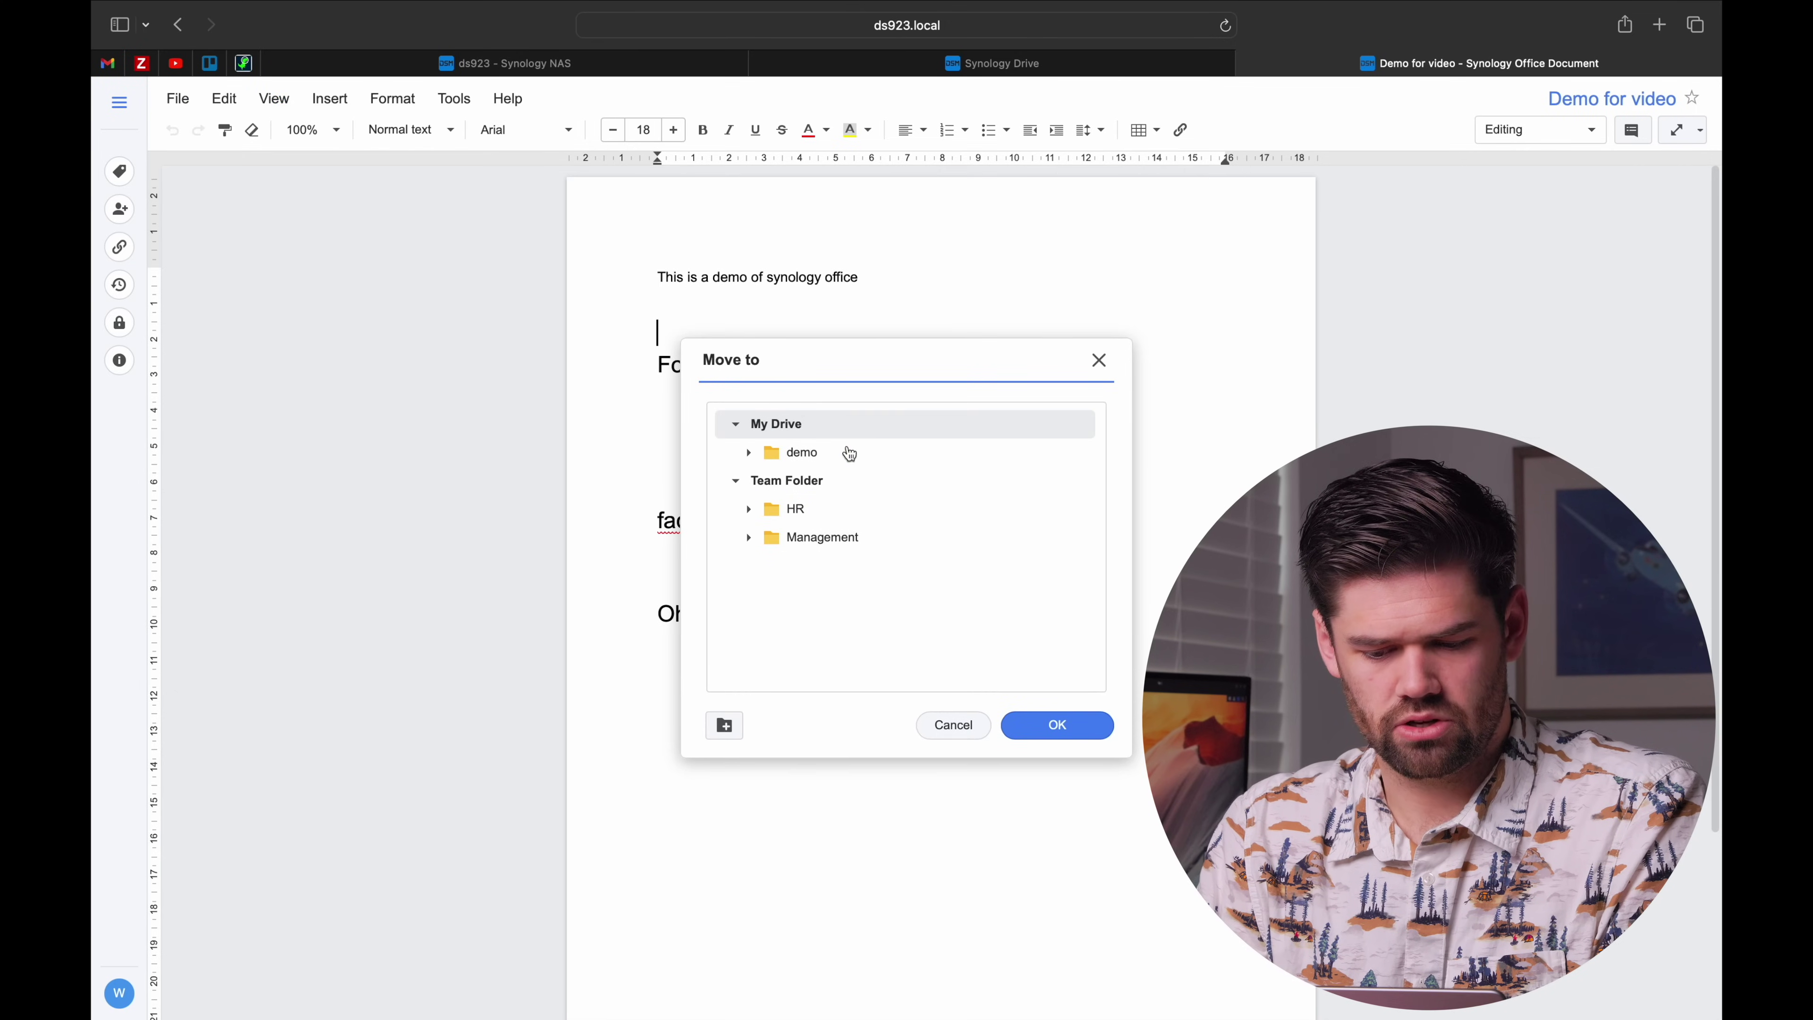
pyautogui.click(748, 539)
pyautogui.click(857, 546)
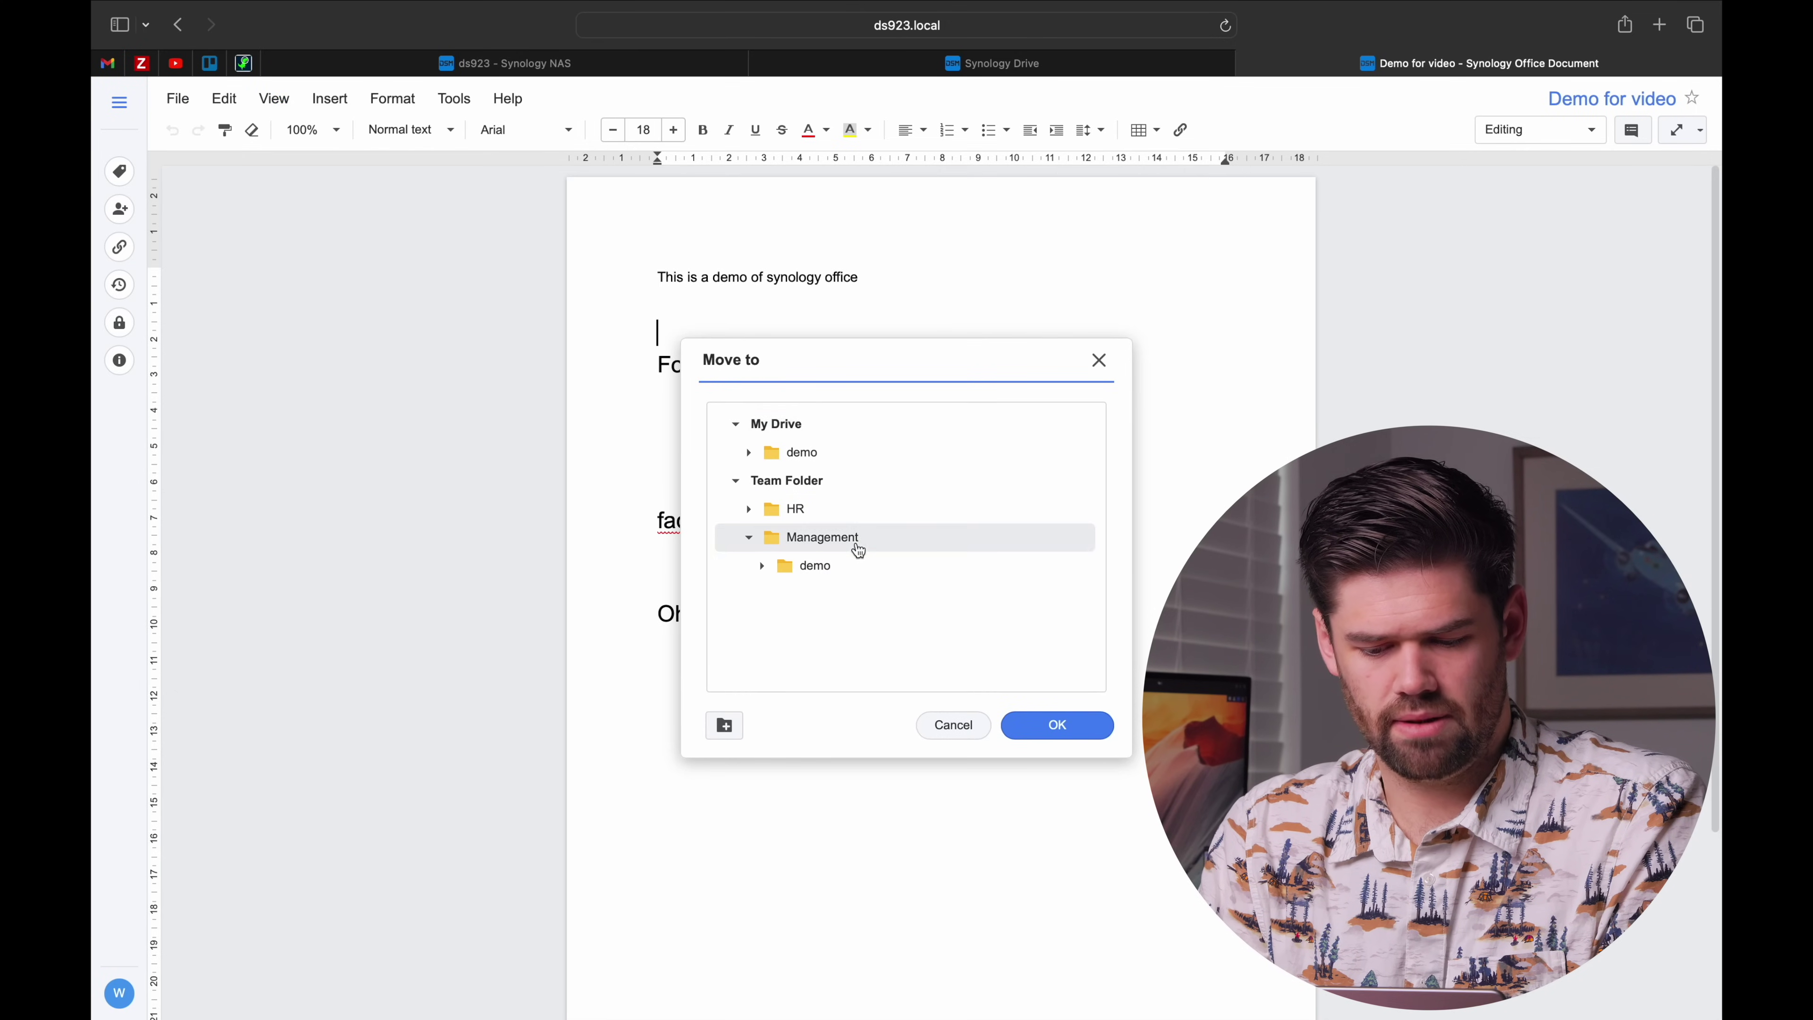
pyautogui.click(1059, 726)
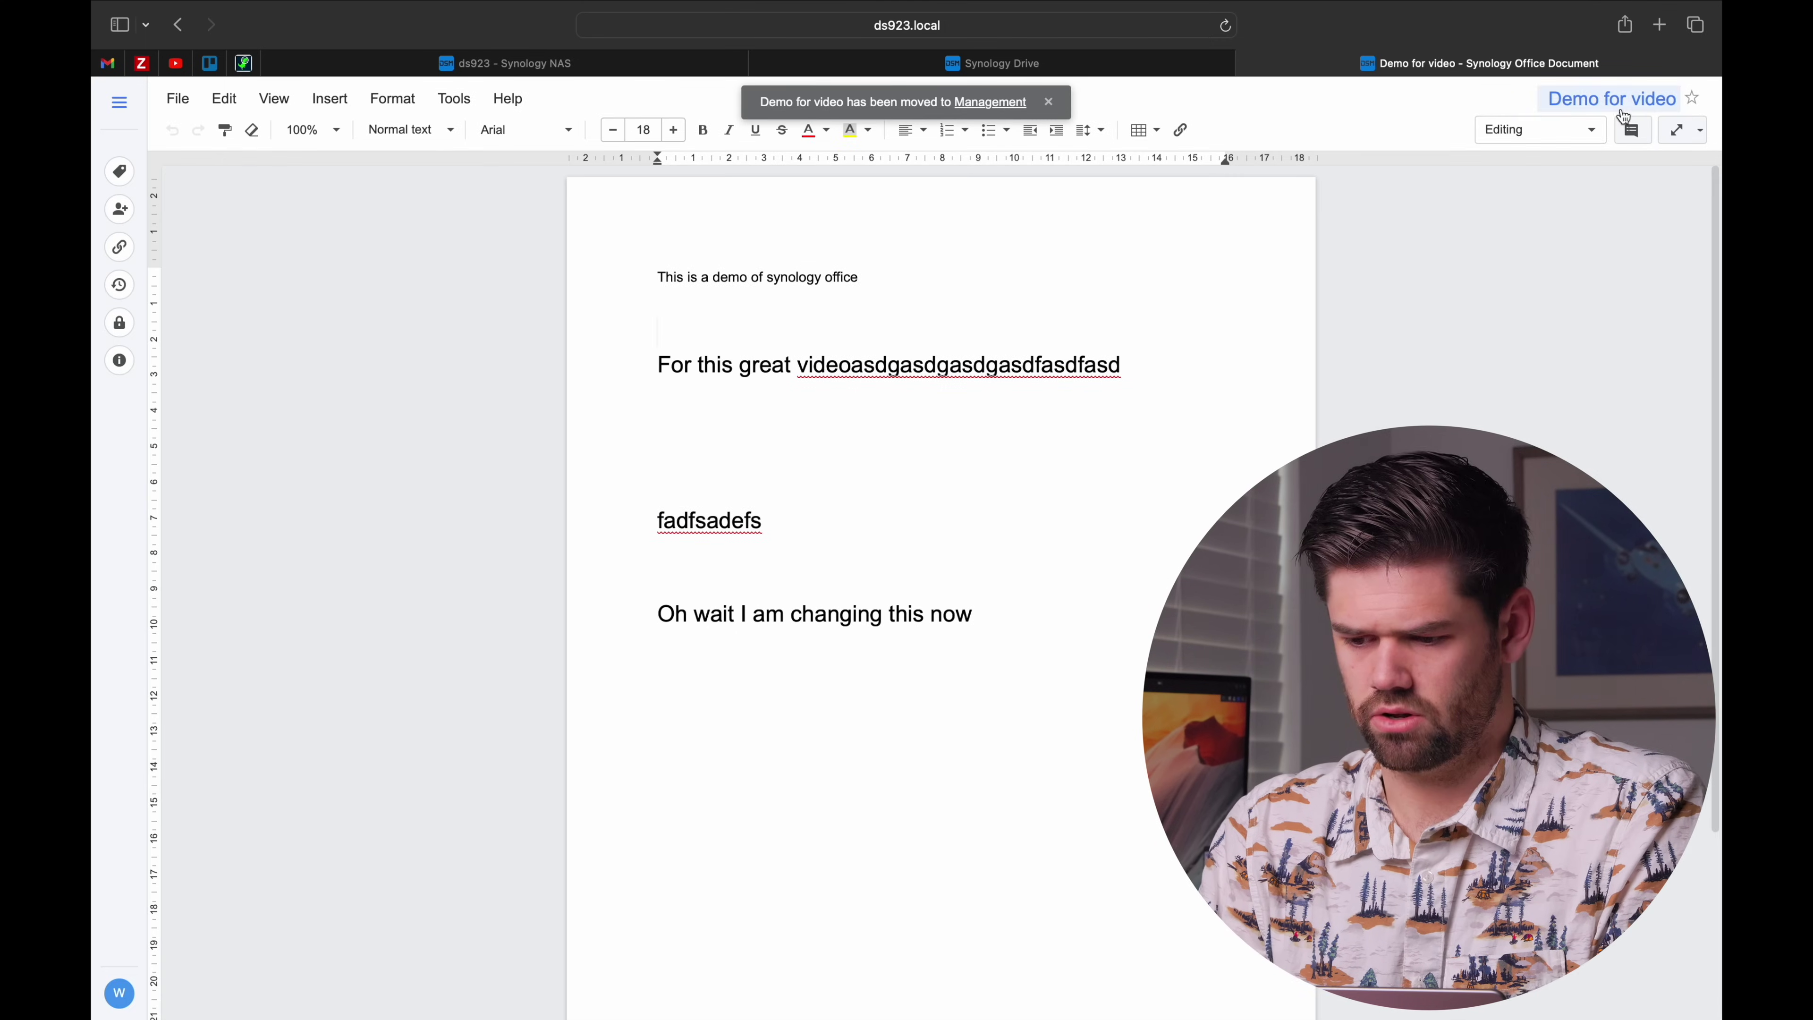
pyautogui.click(1592, 129)
pyautogui.click(1591, 129)
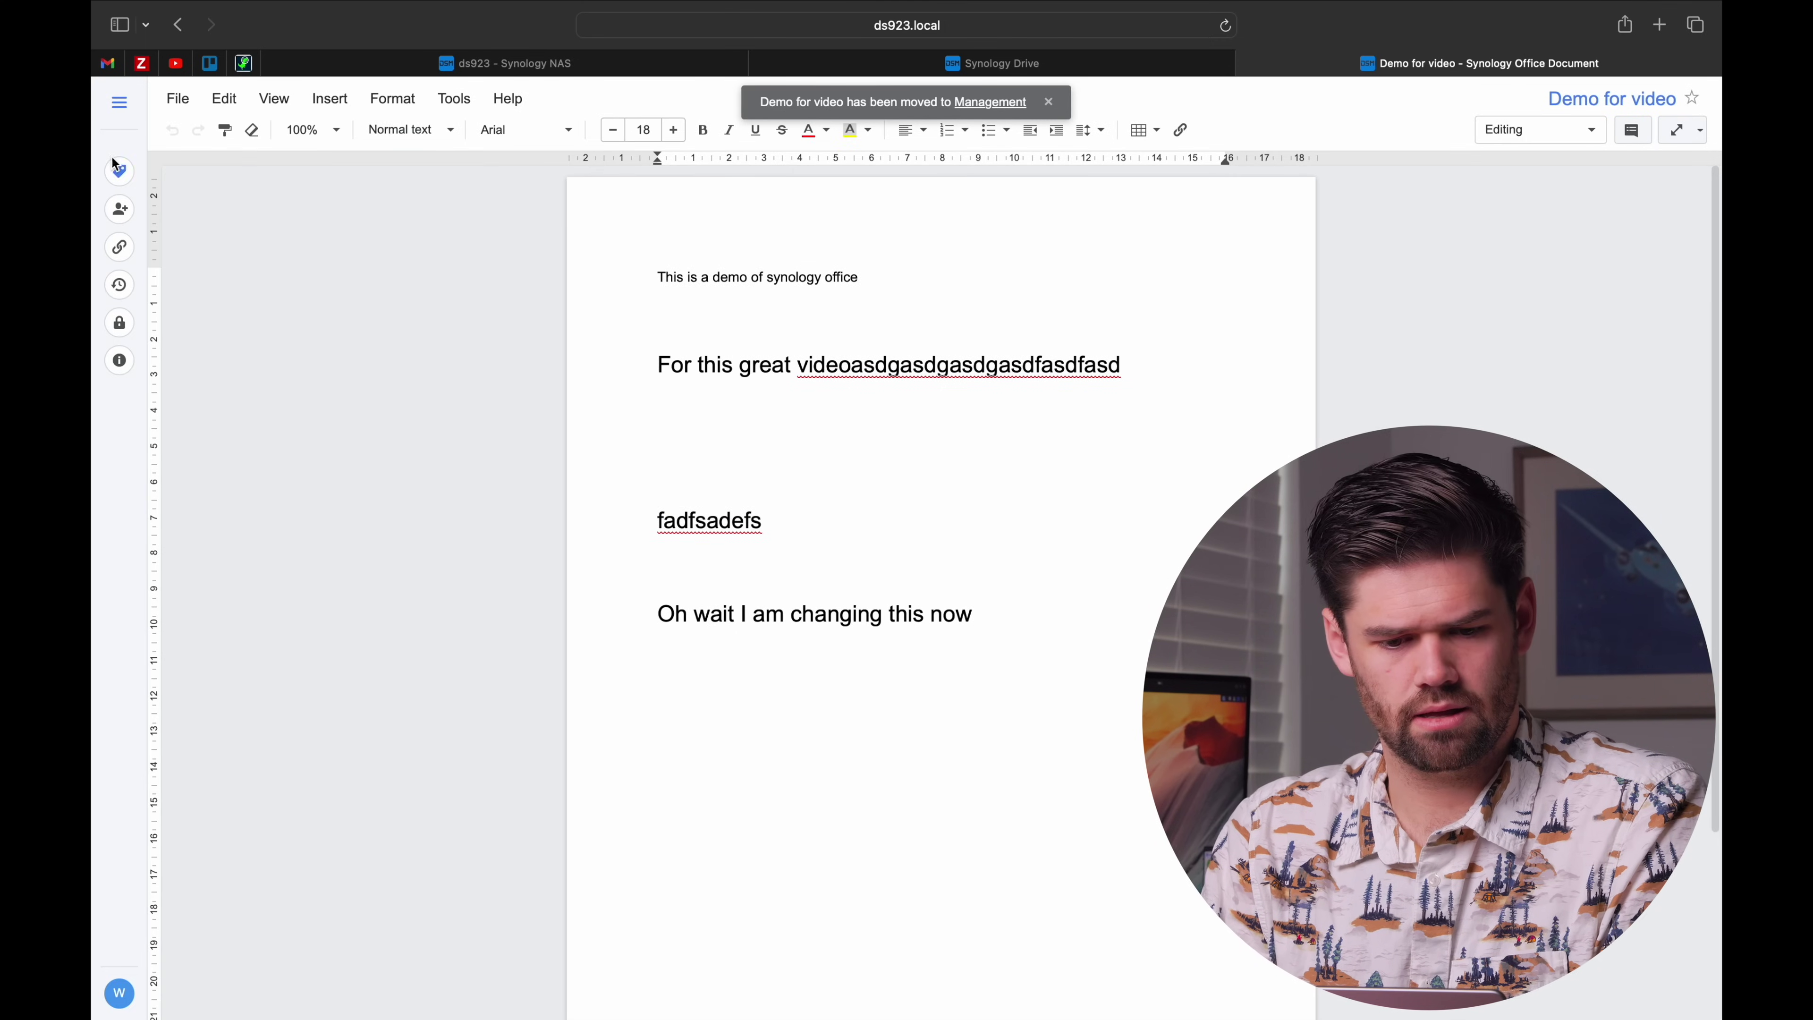
pyautogui.click(178, 98)
pyautogui.moveTo(299, 257)
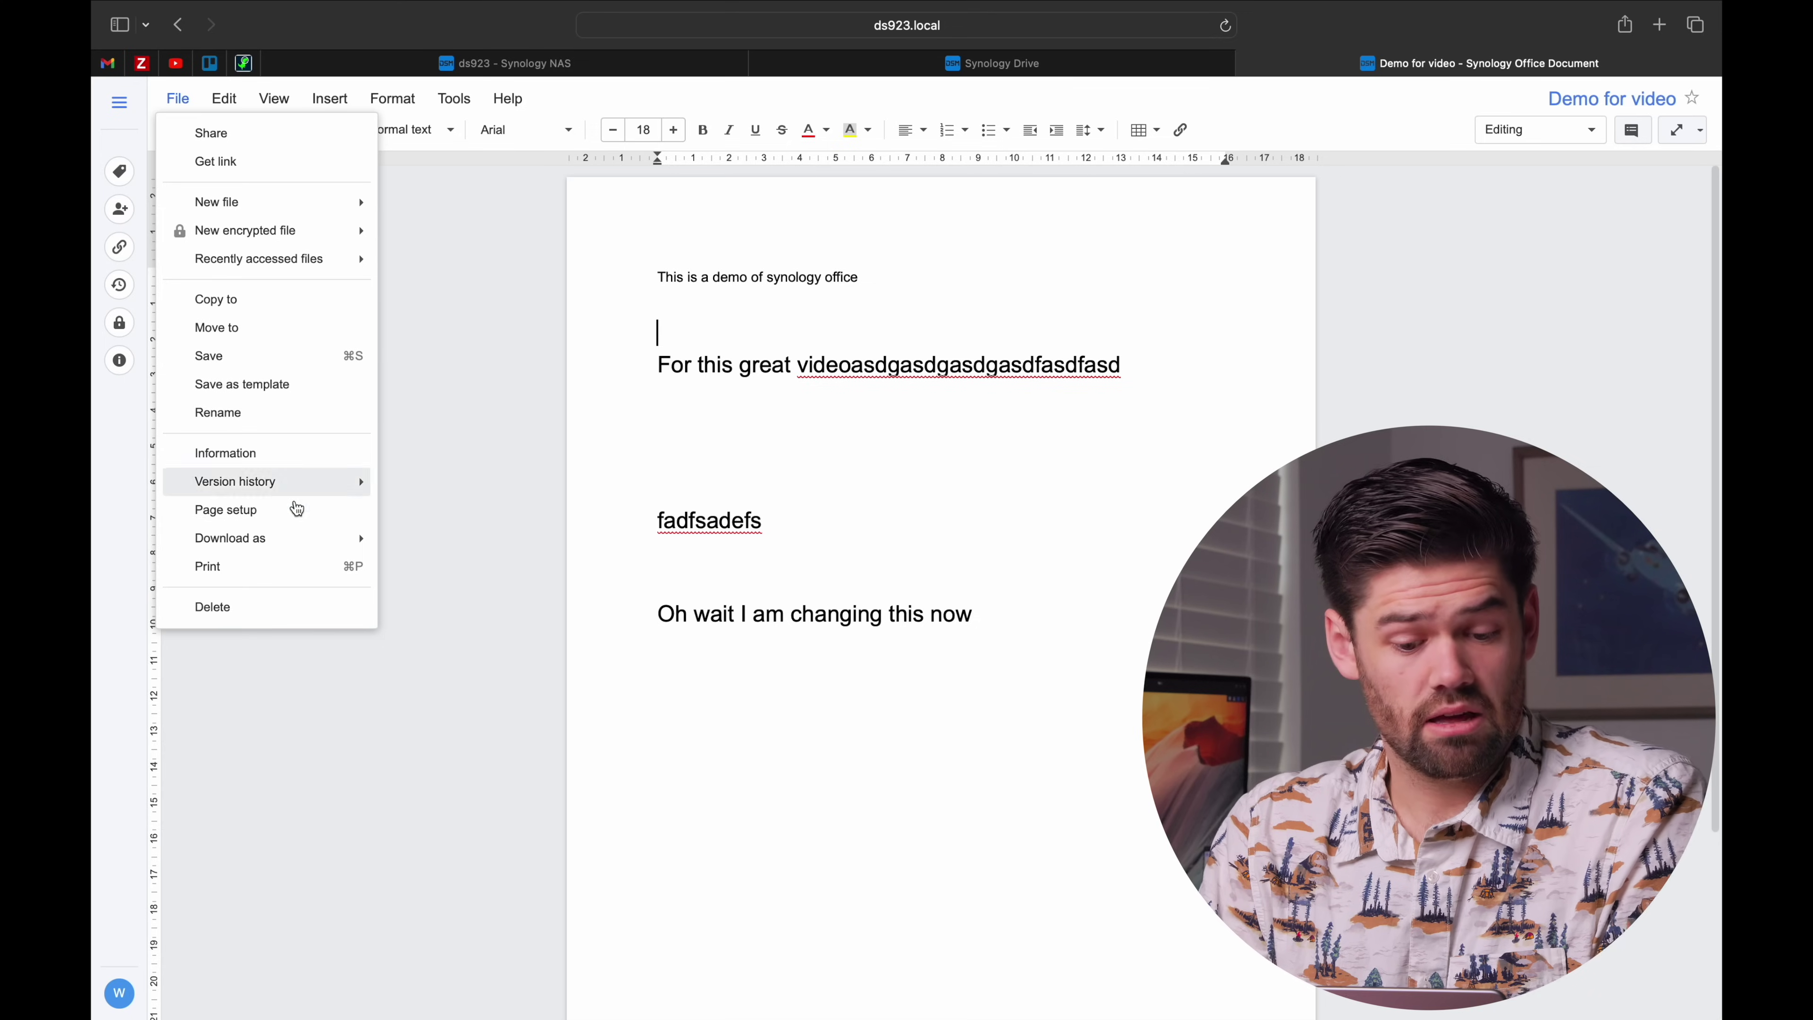
pyautogui.moveTo(302, 493)
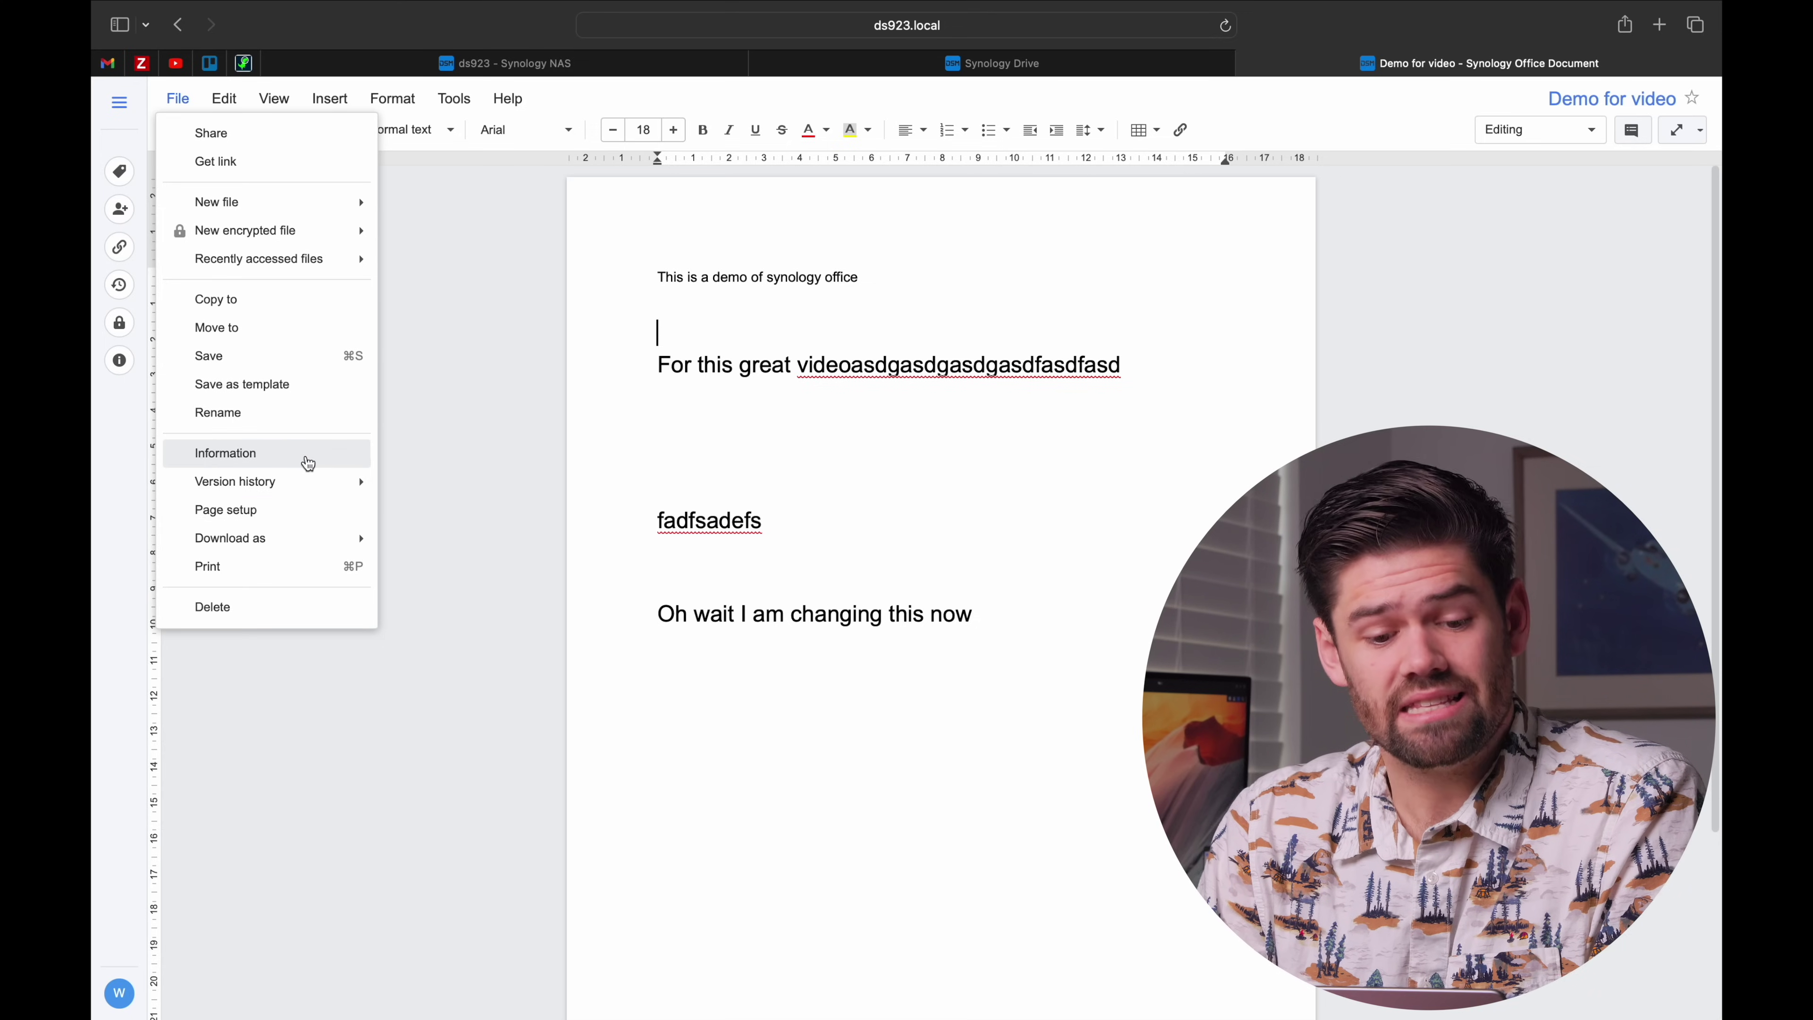
pyautogui.click(417, 358)
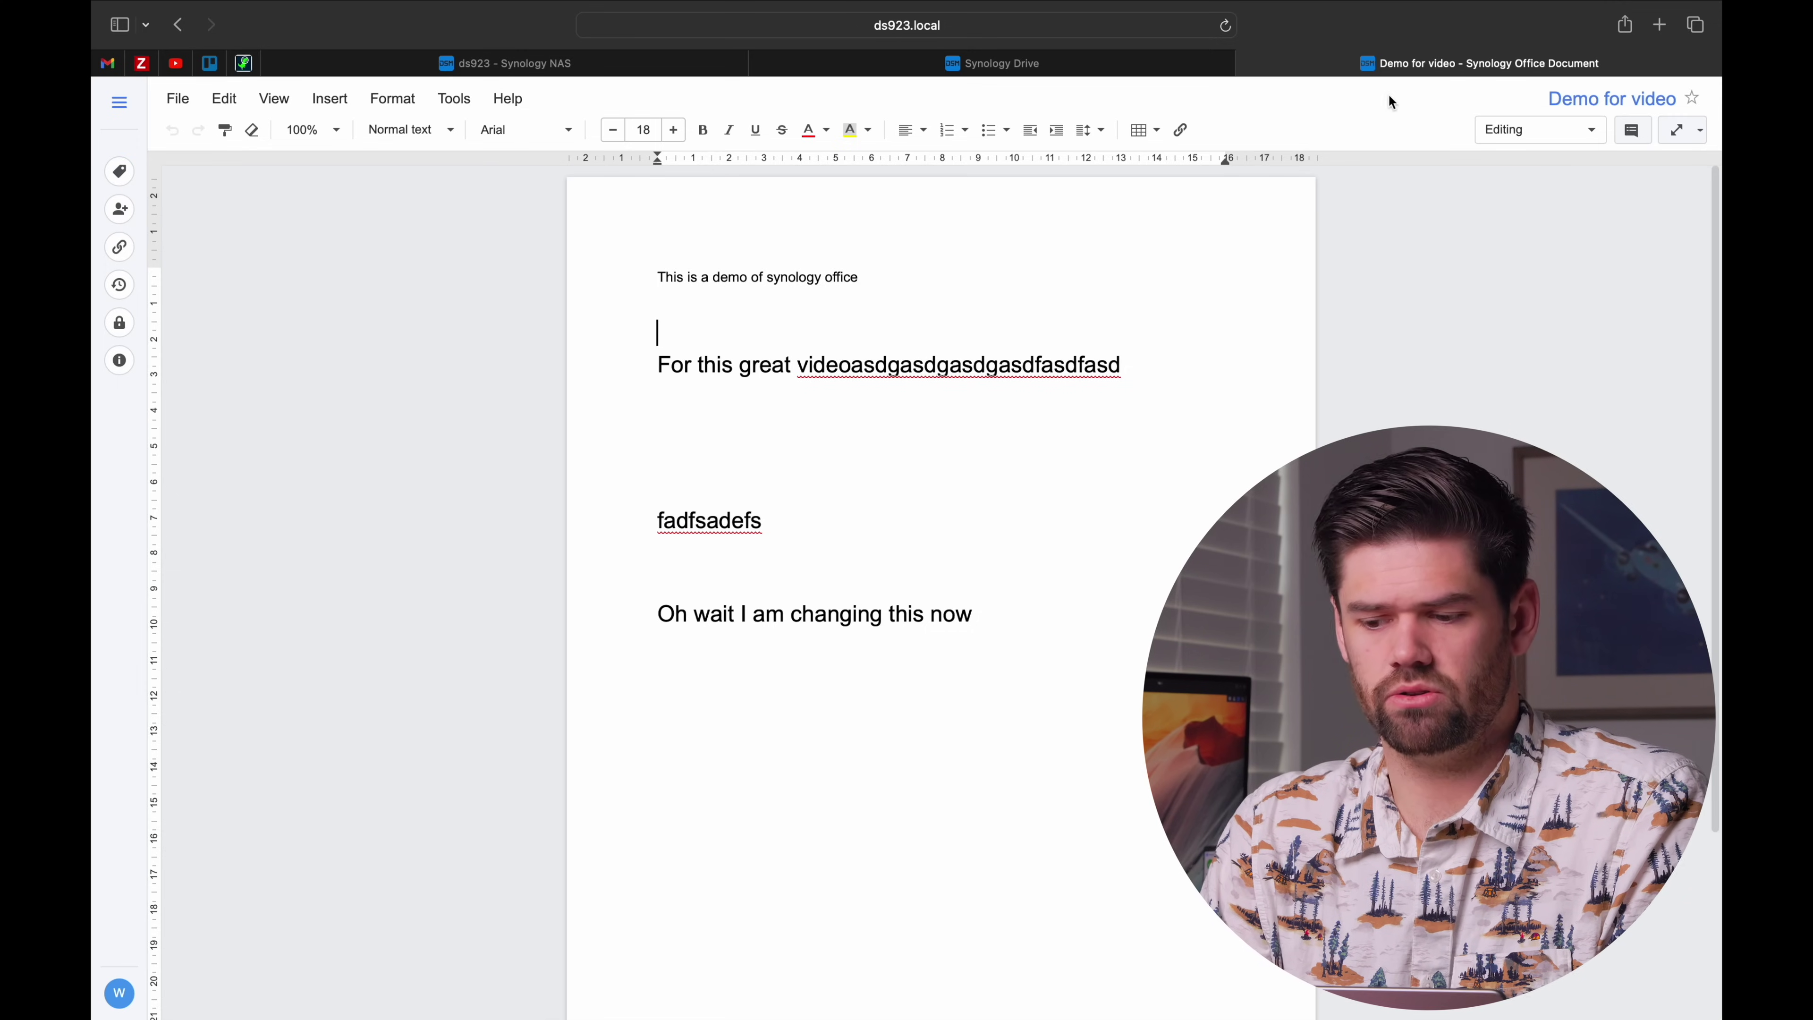
# Step: Close the document and check for it in the Management team folder and among the recent files in Synology Drive
pyautogui.click(1247, 65)
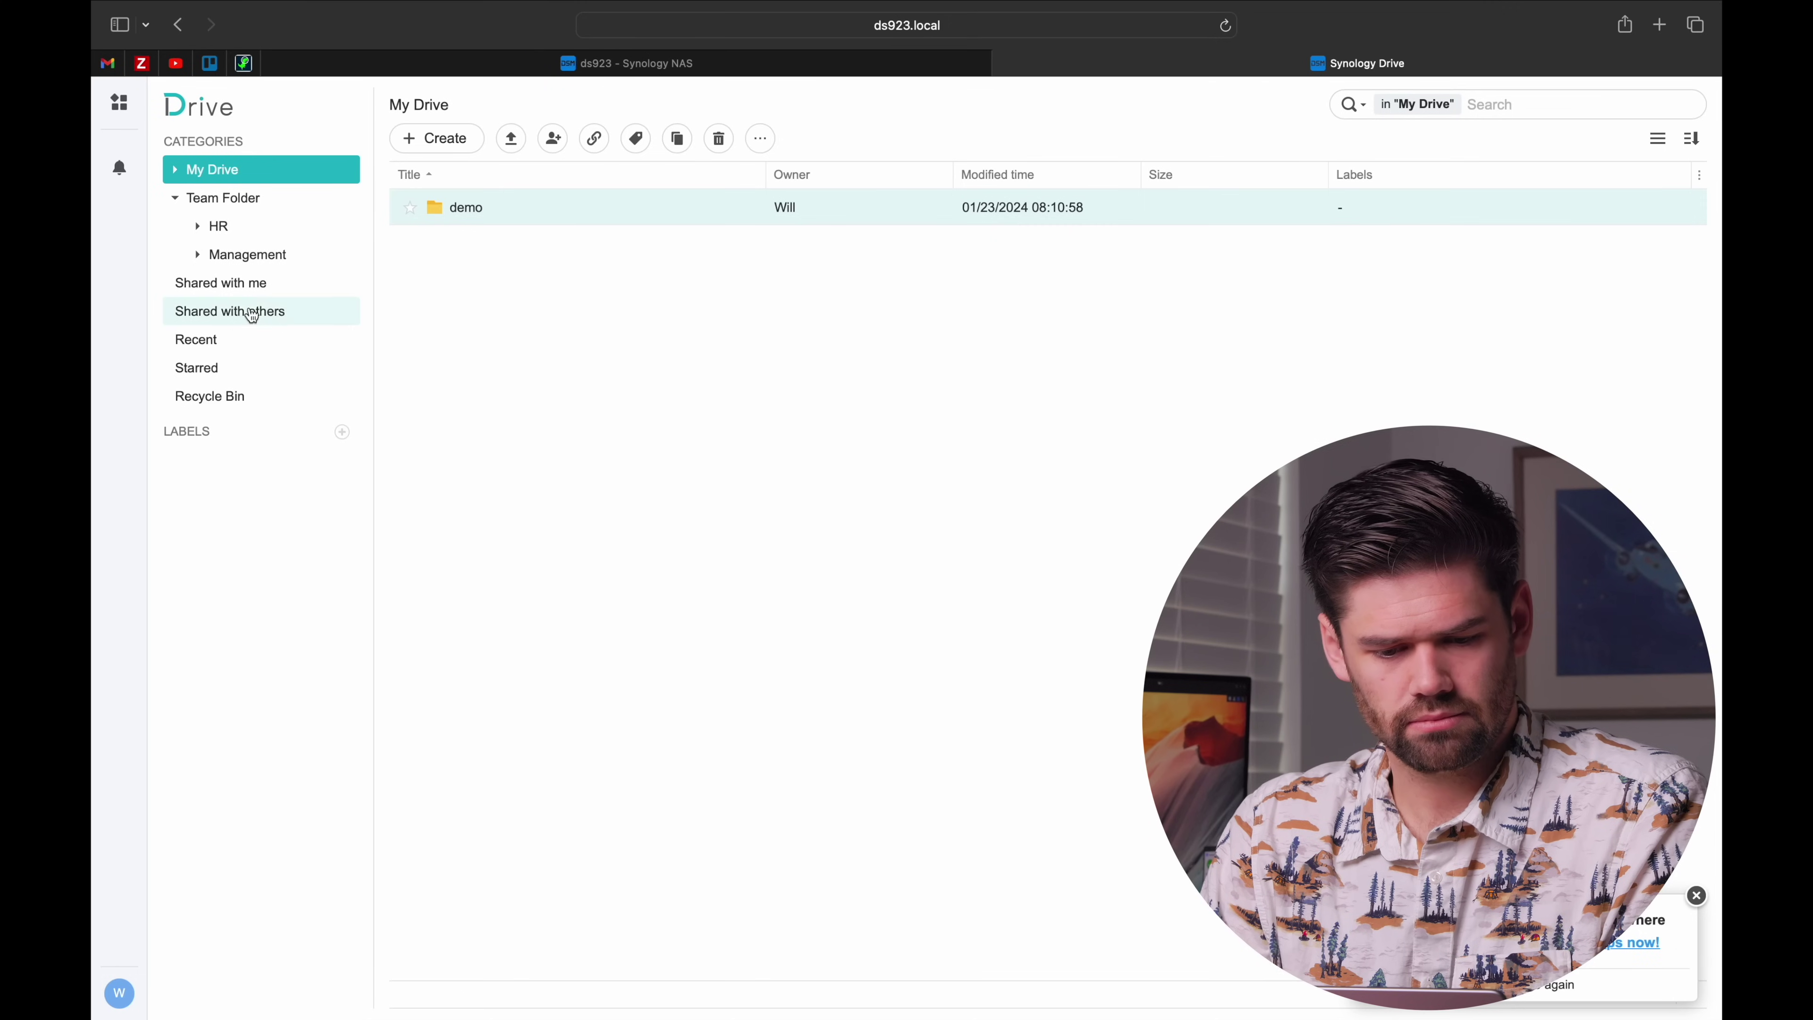
pyautogui.click(243, 251)
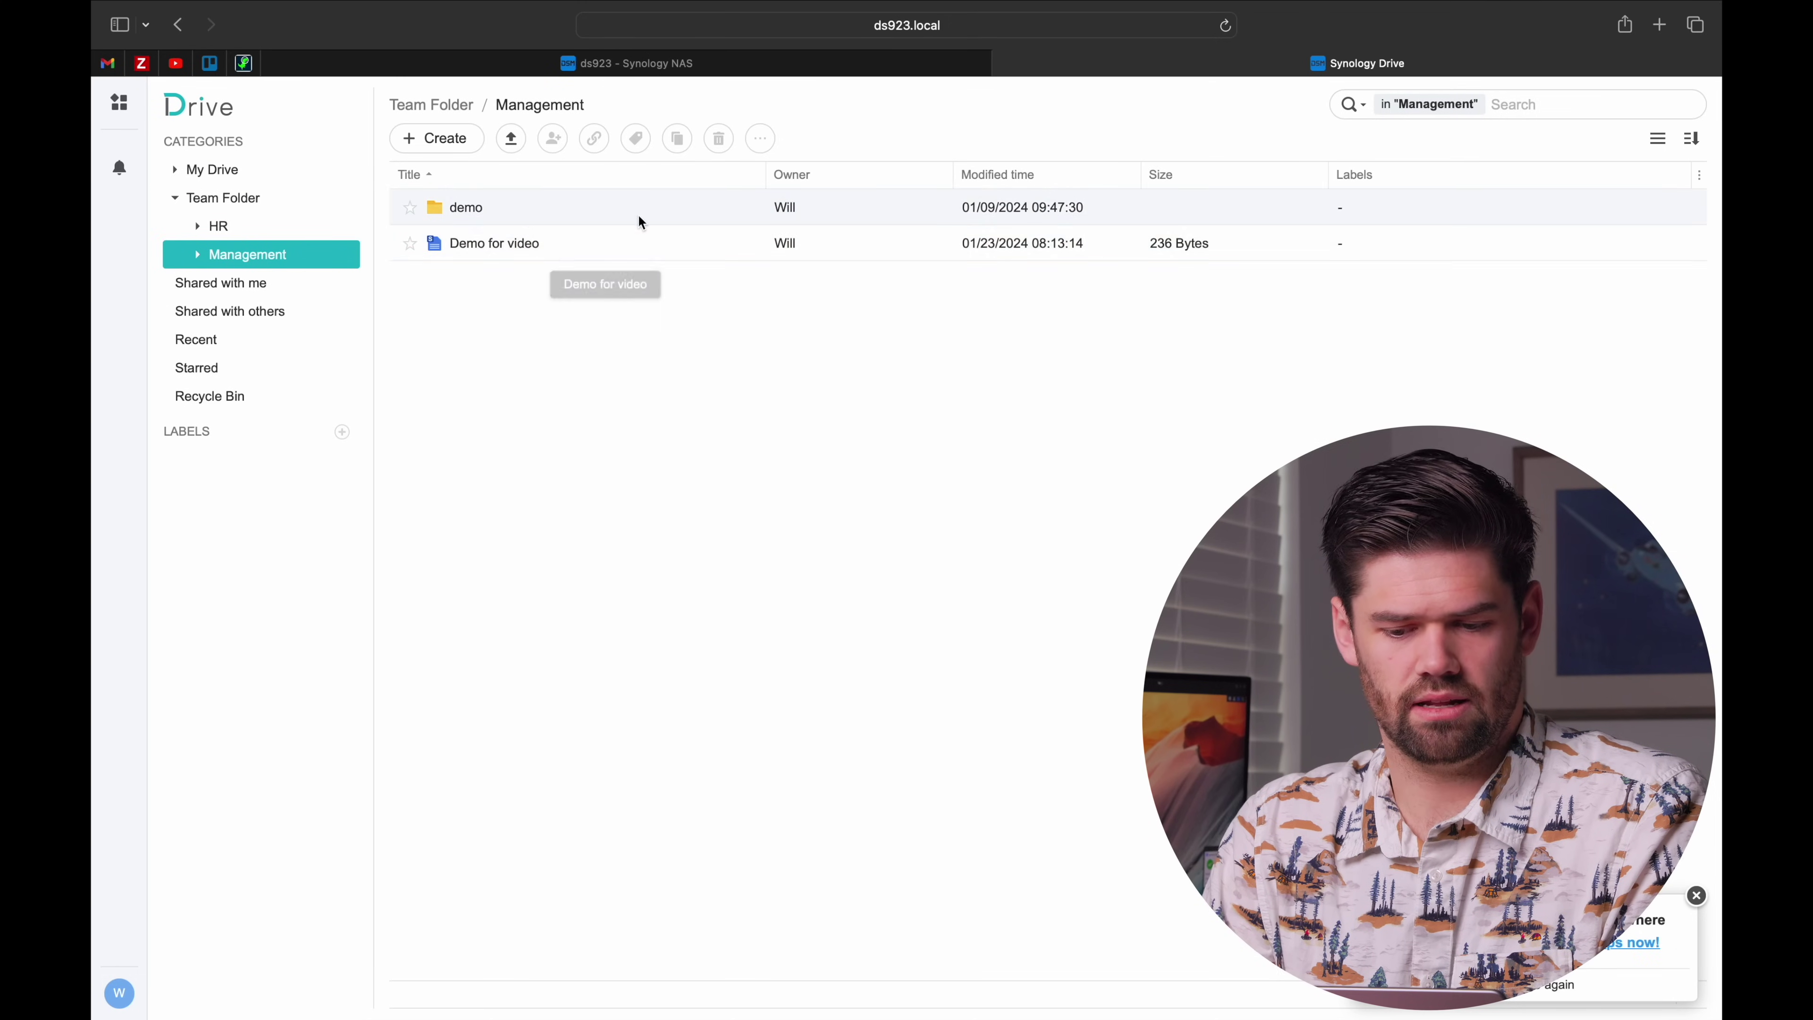
pyautogui.click(542, 252)
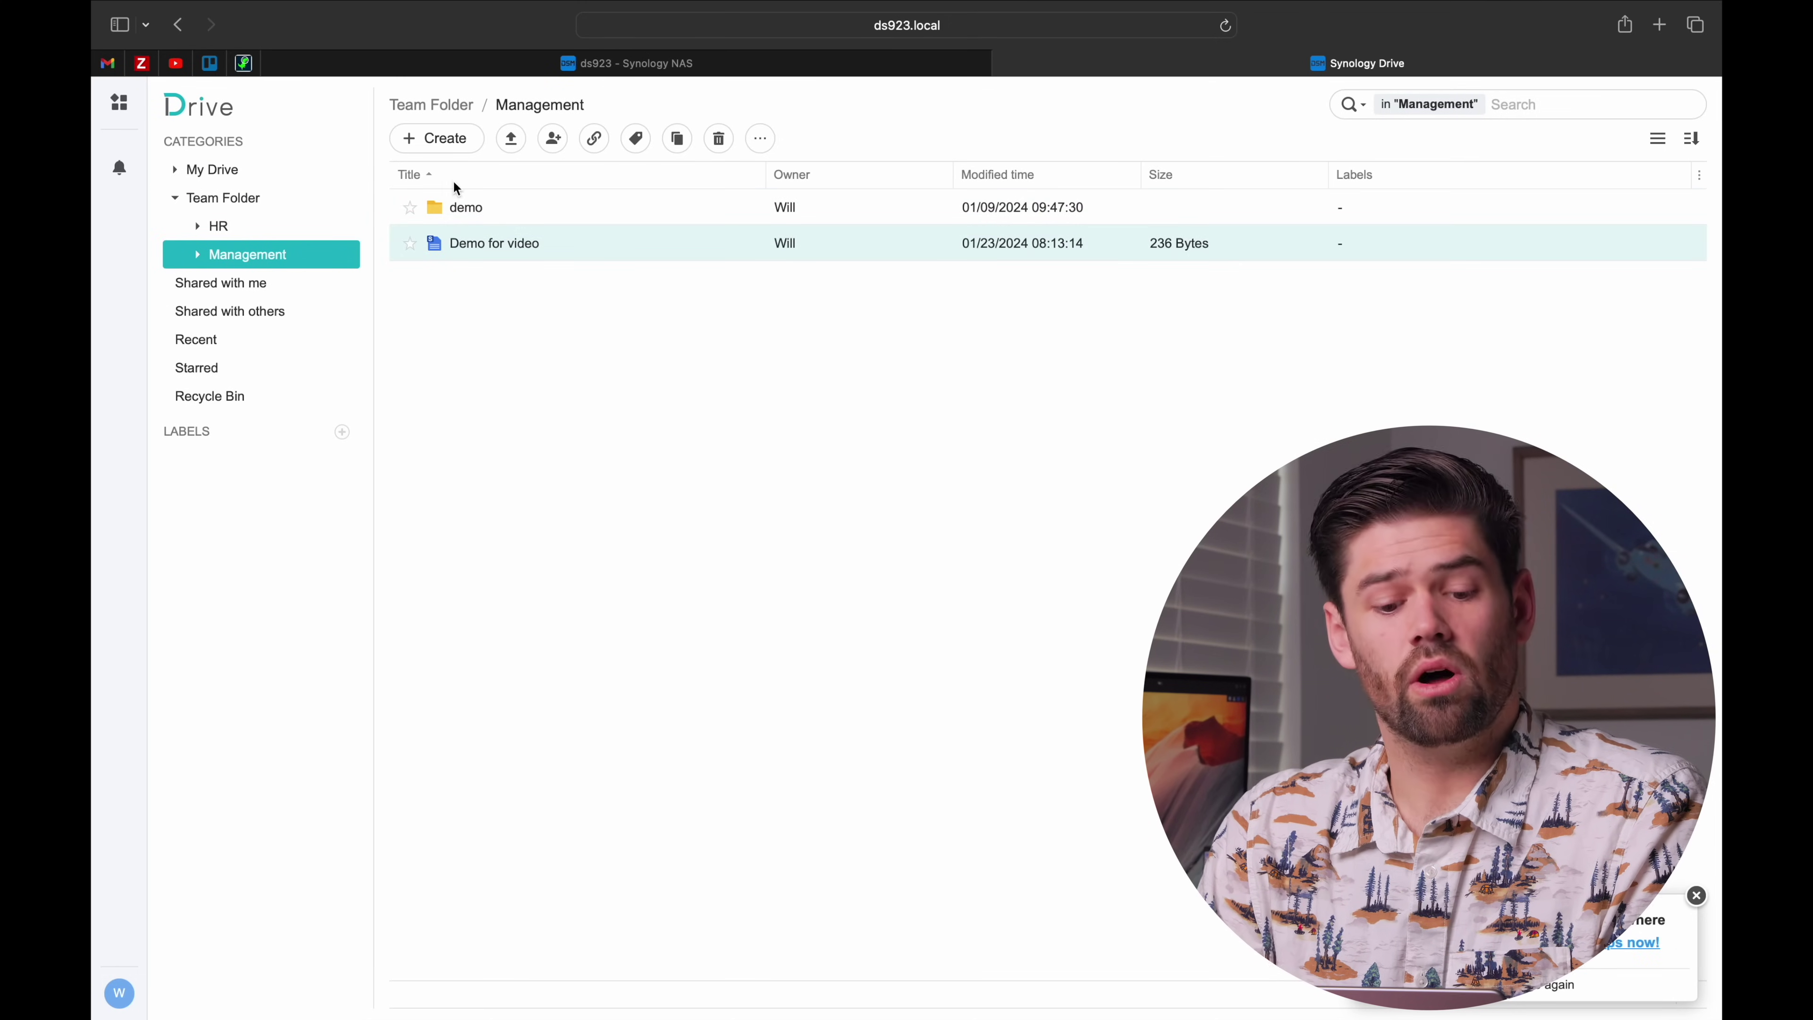
pyautogui.click(242, 339)
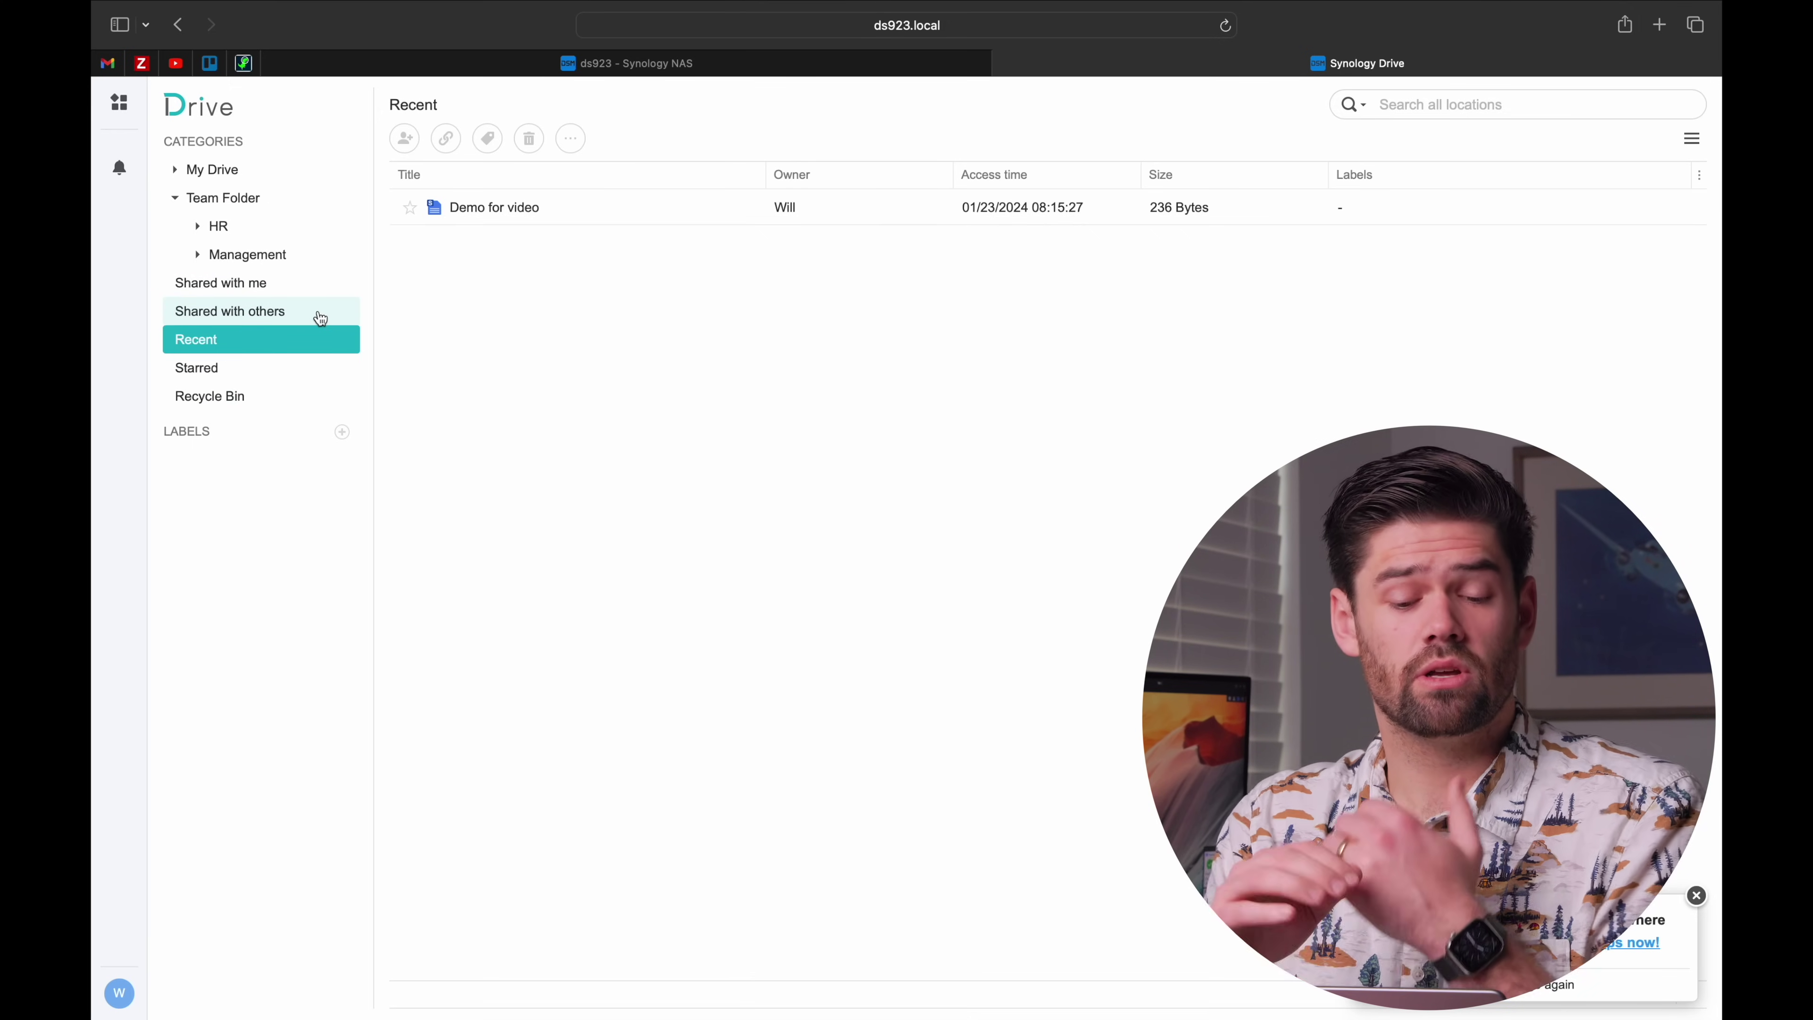
# Step: Open the sharing settings of the demo folder in My Drive and review the available privacy options
pyautogui.click(273, 173)
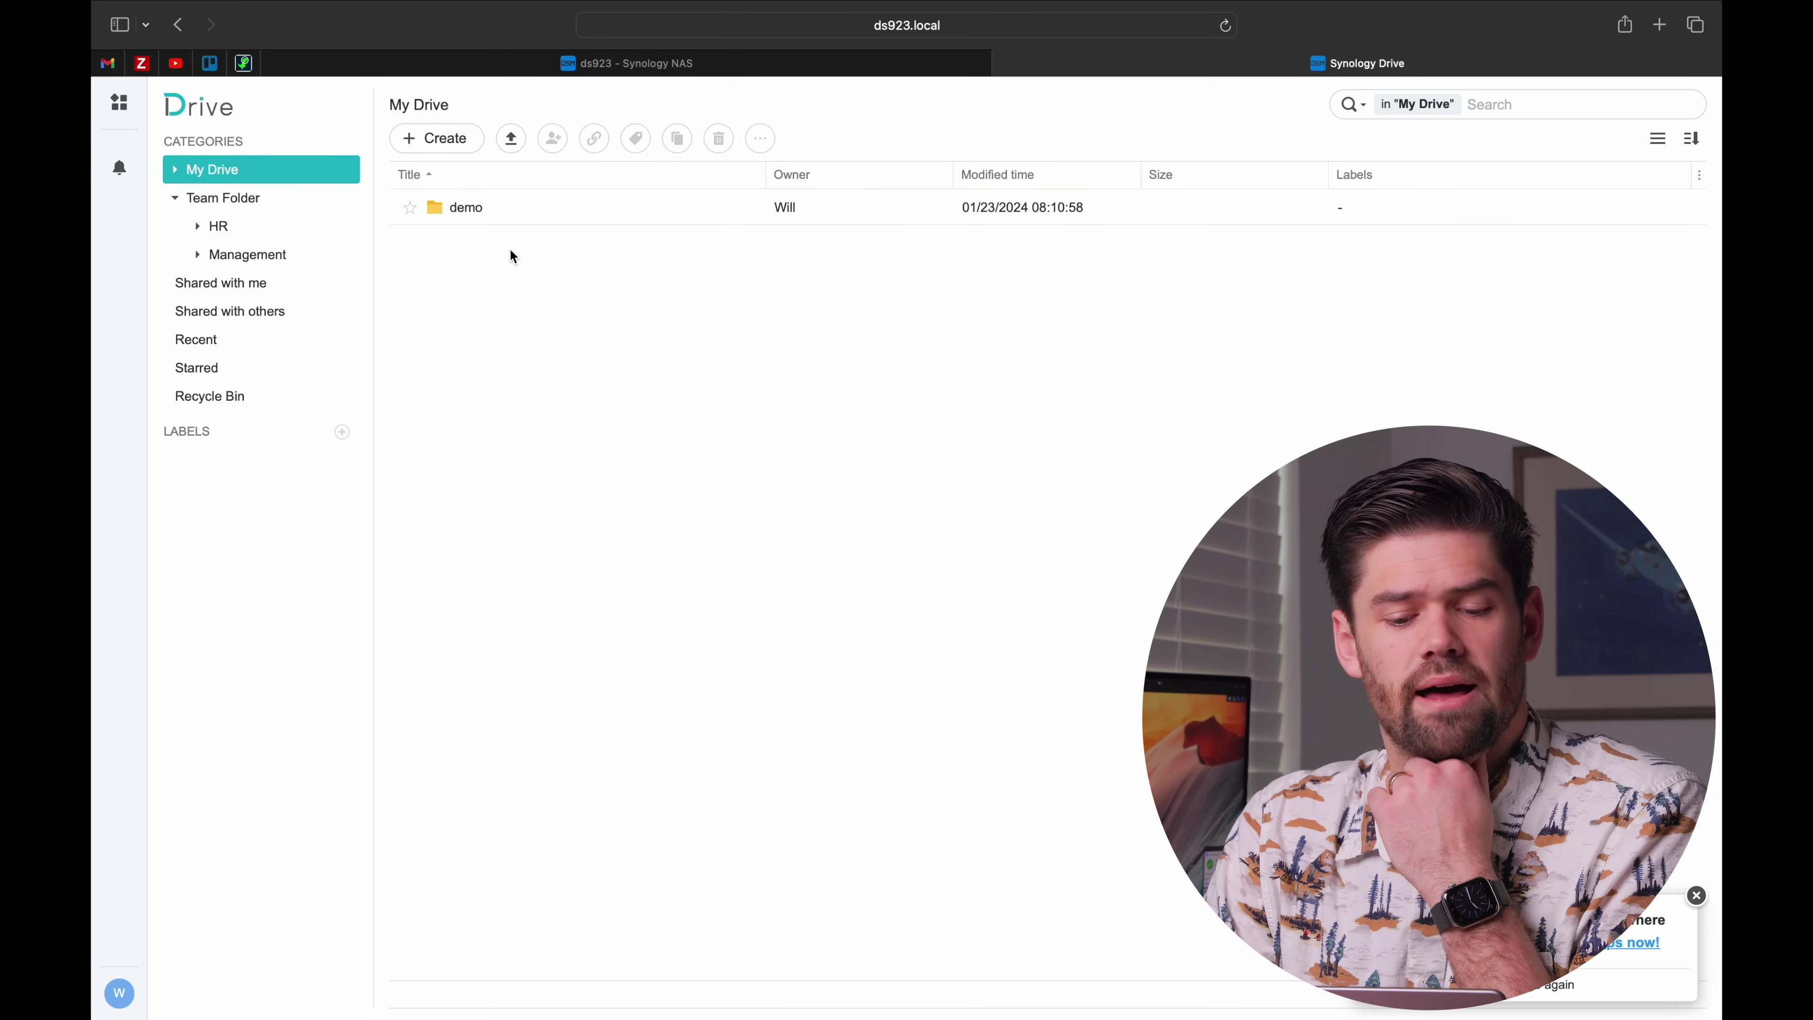
pyautogui.rightClick(510, 217)
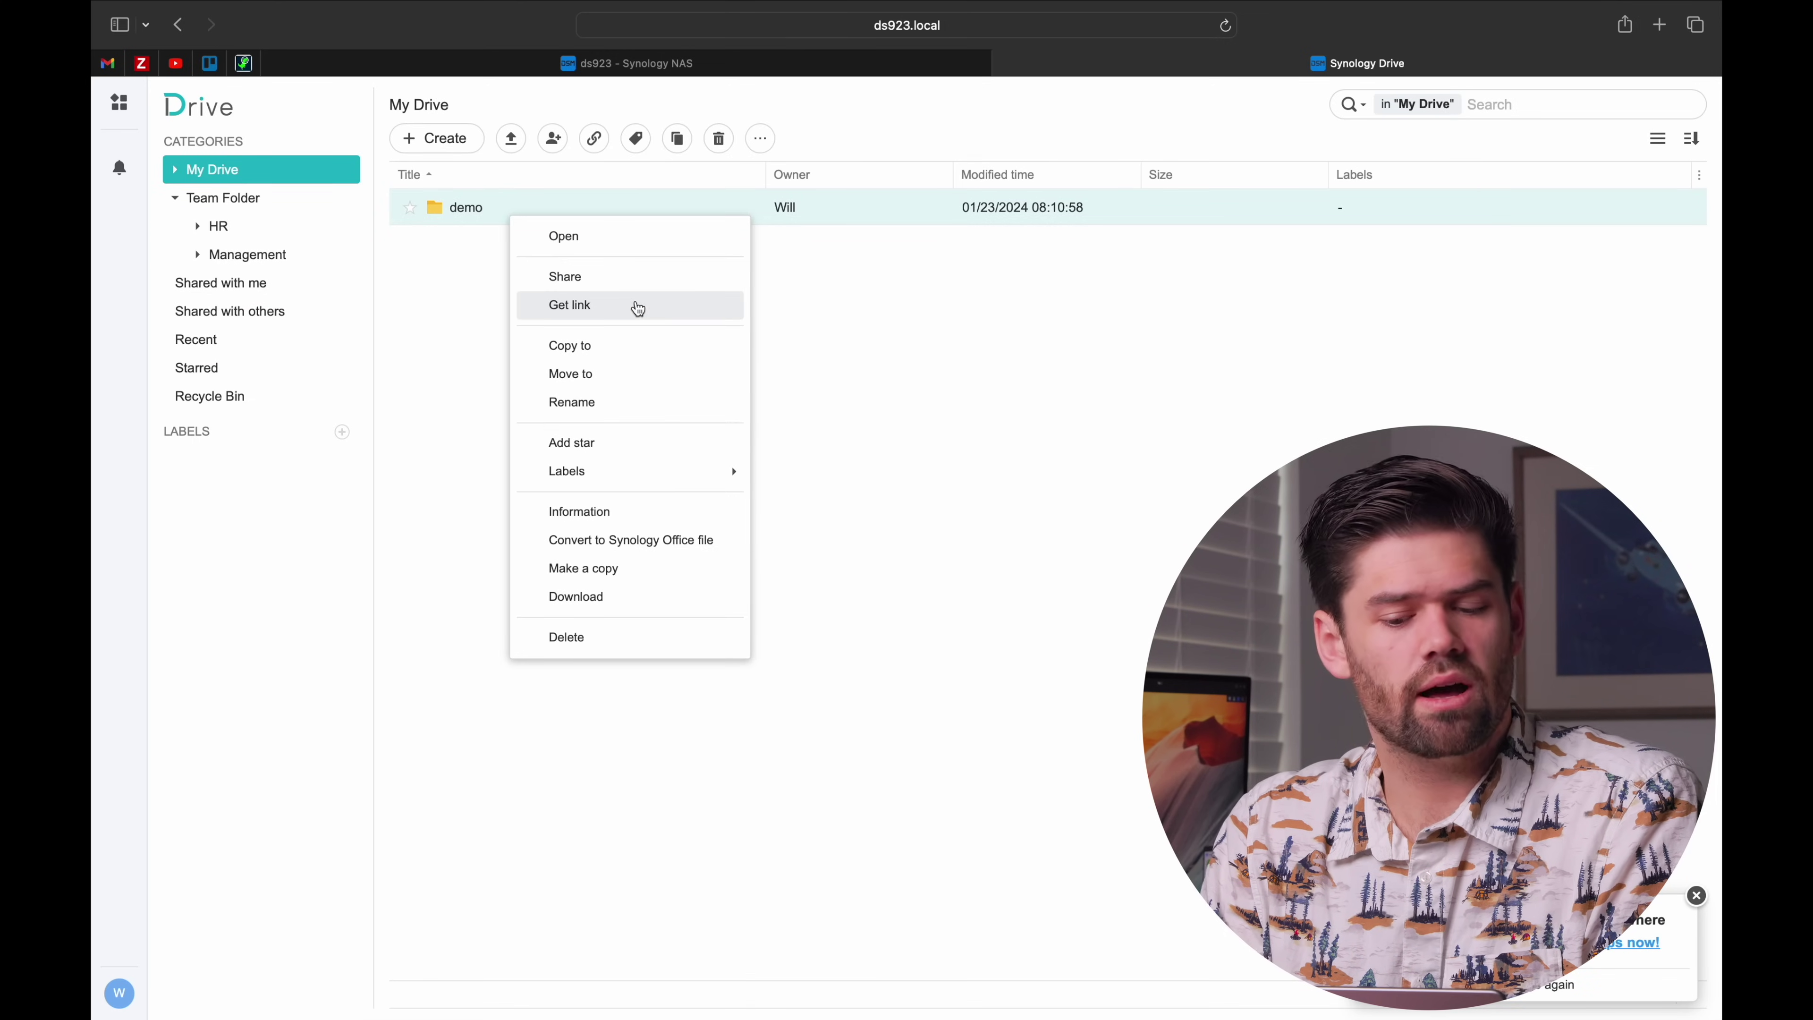
pyautogui.click(640, 286)
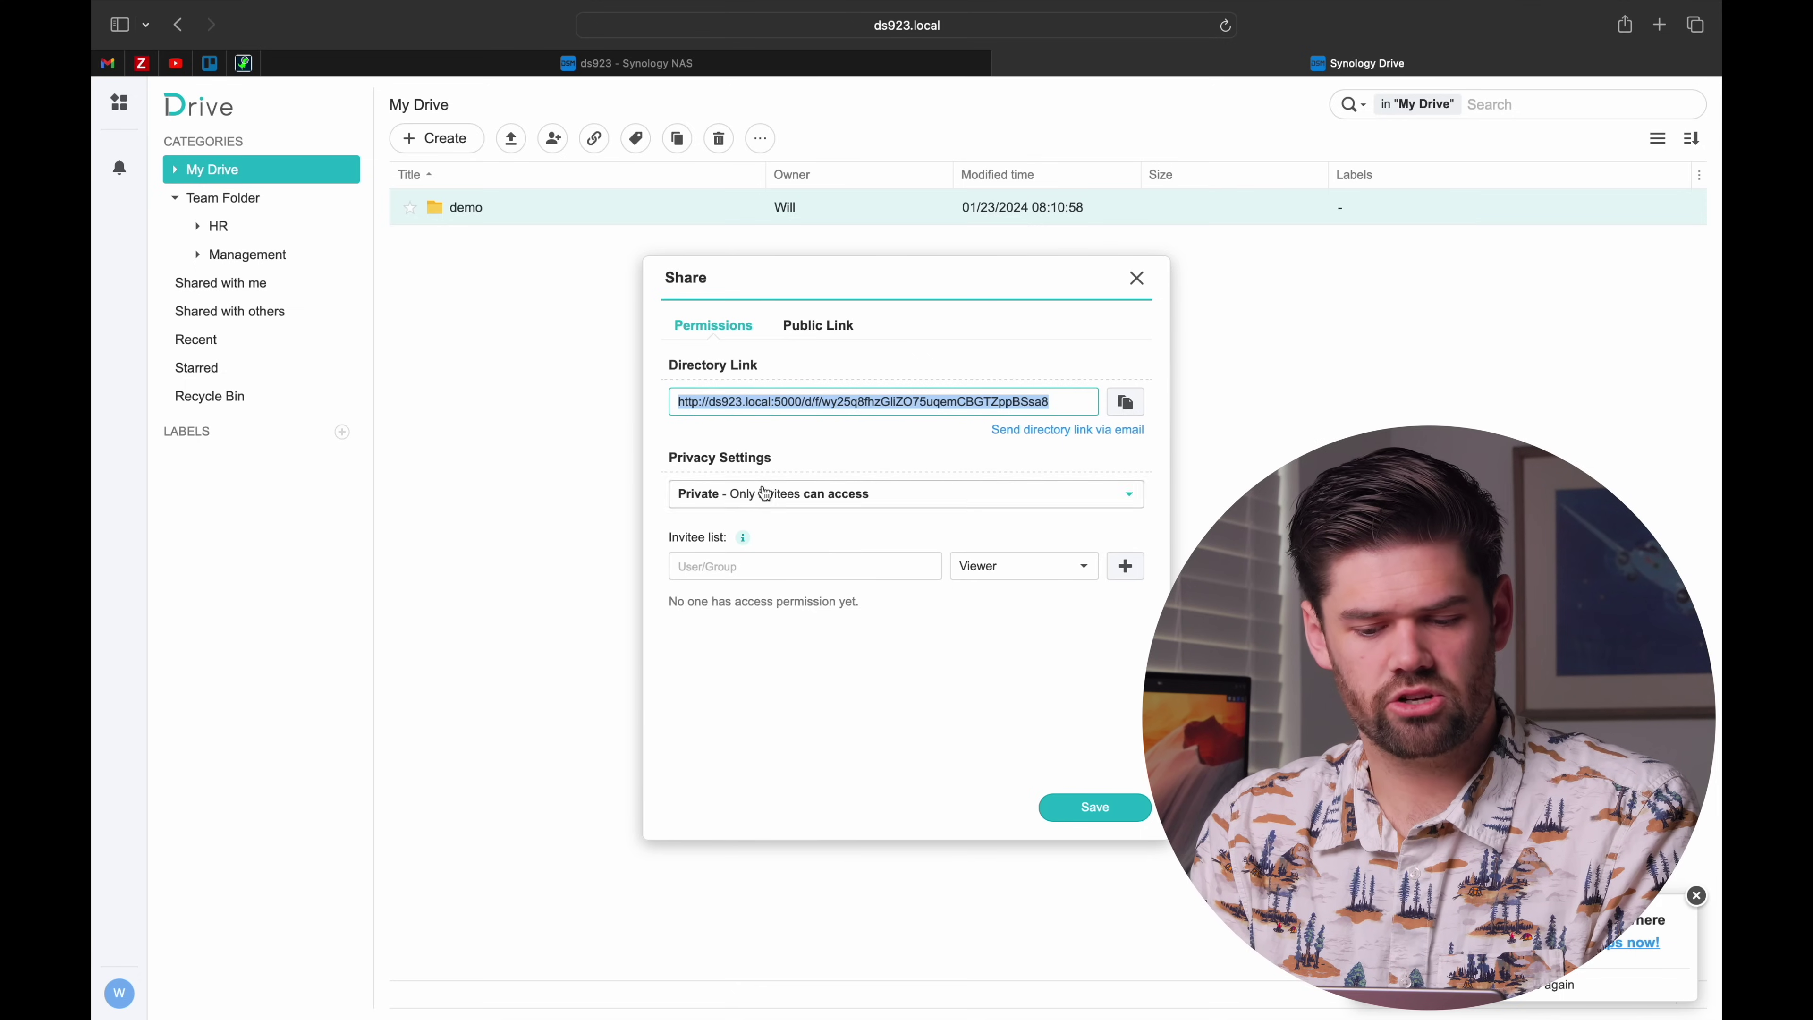
pyautogui.click(819, 506)
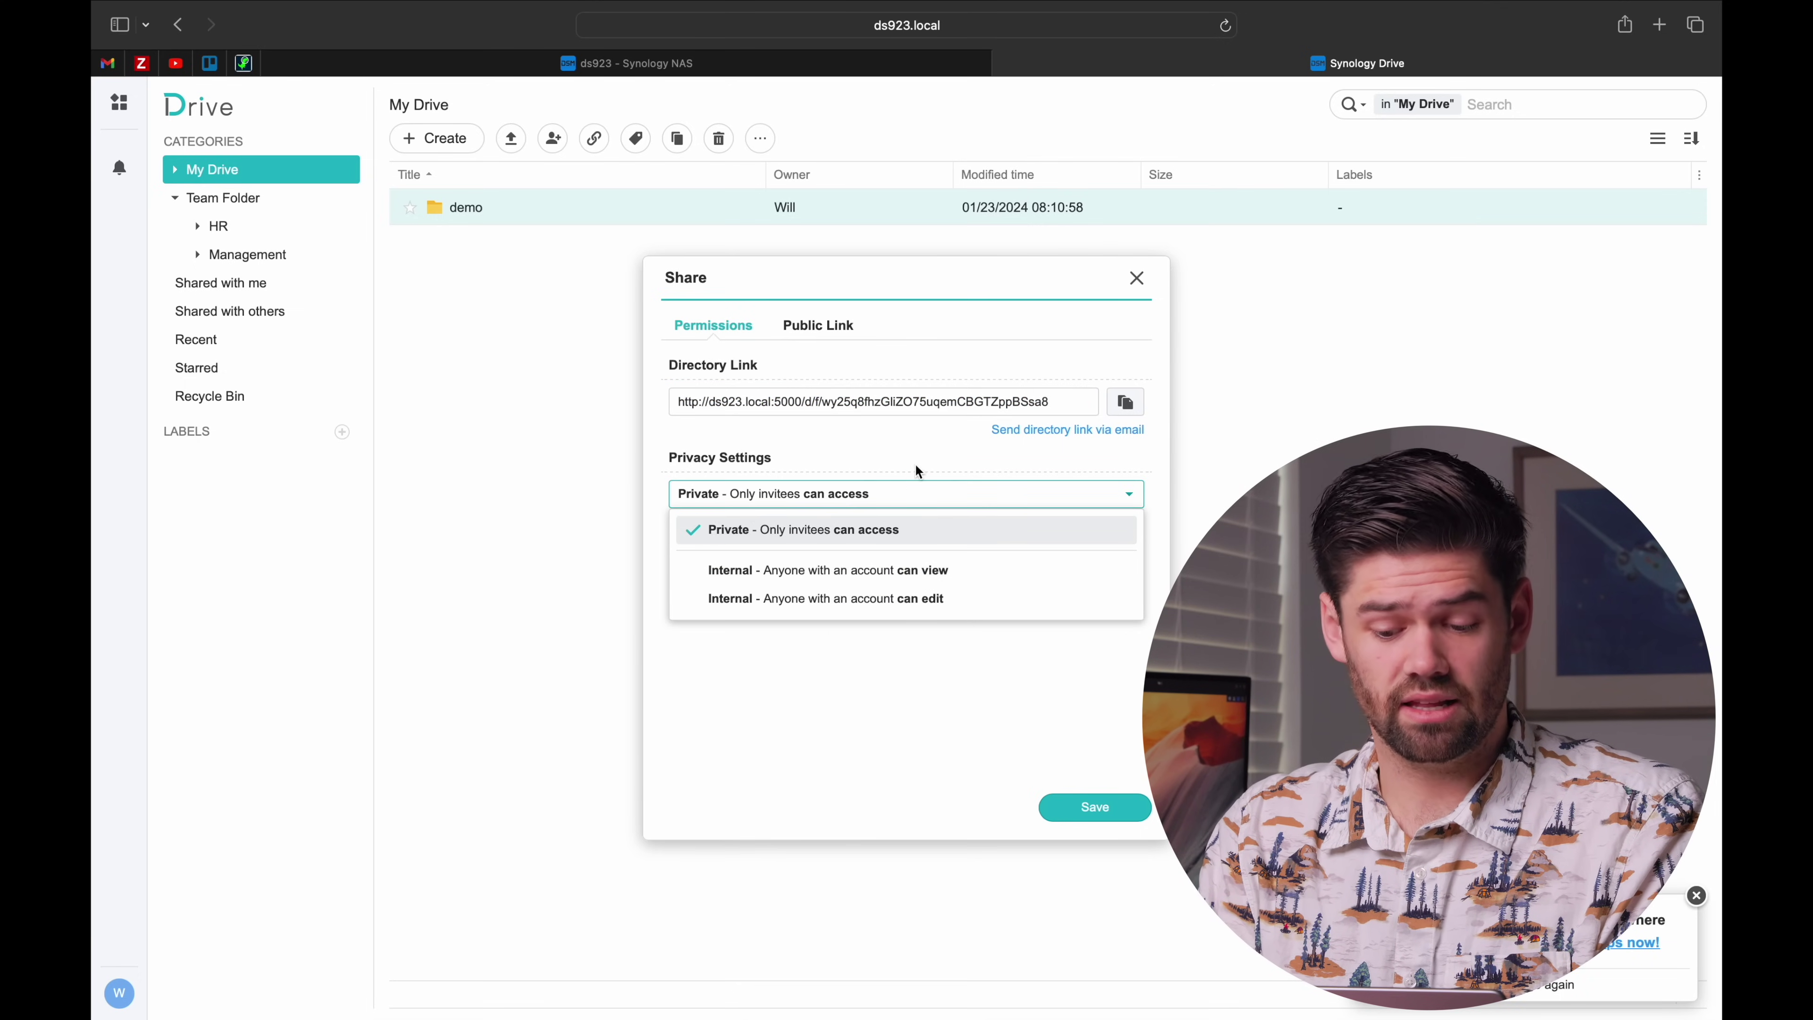
pyautogui.click(863, 420)
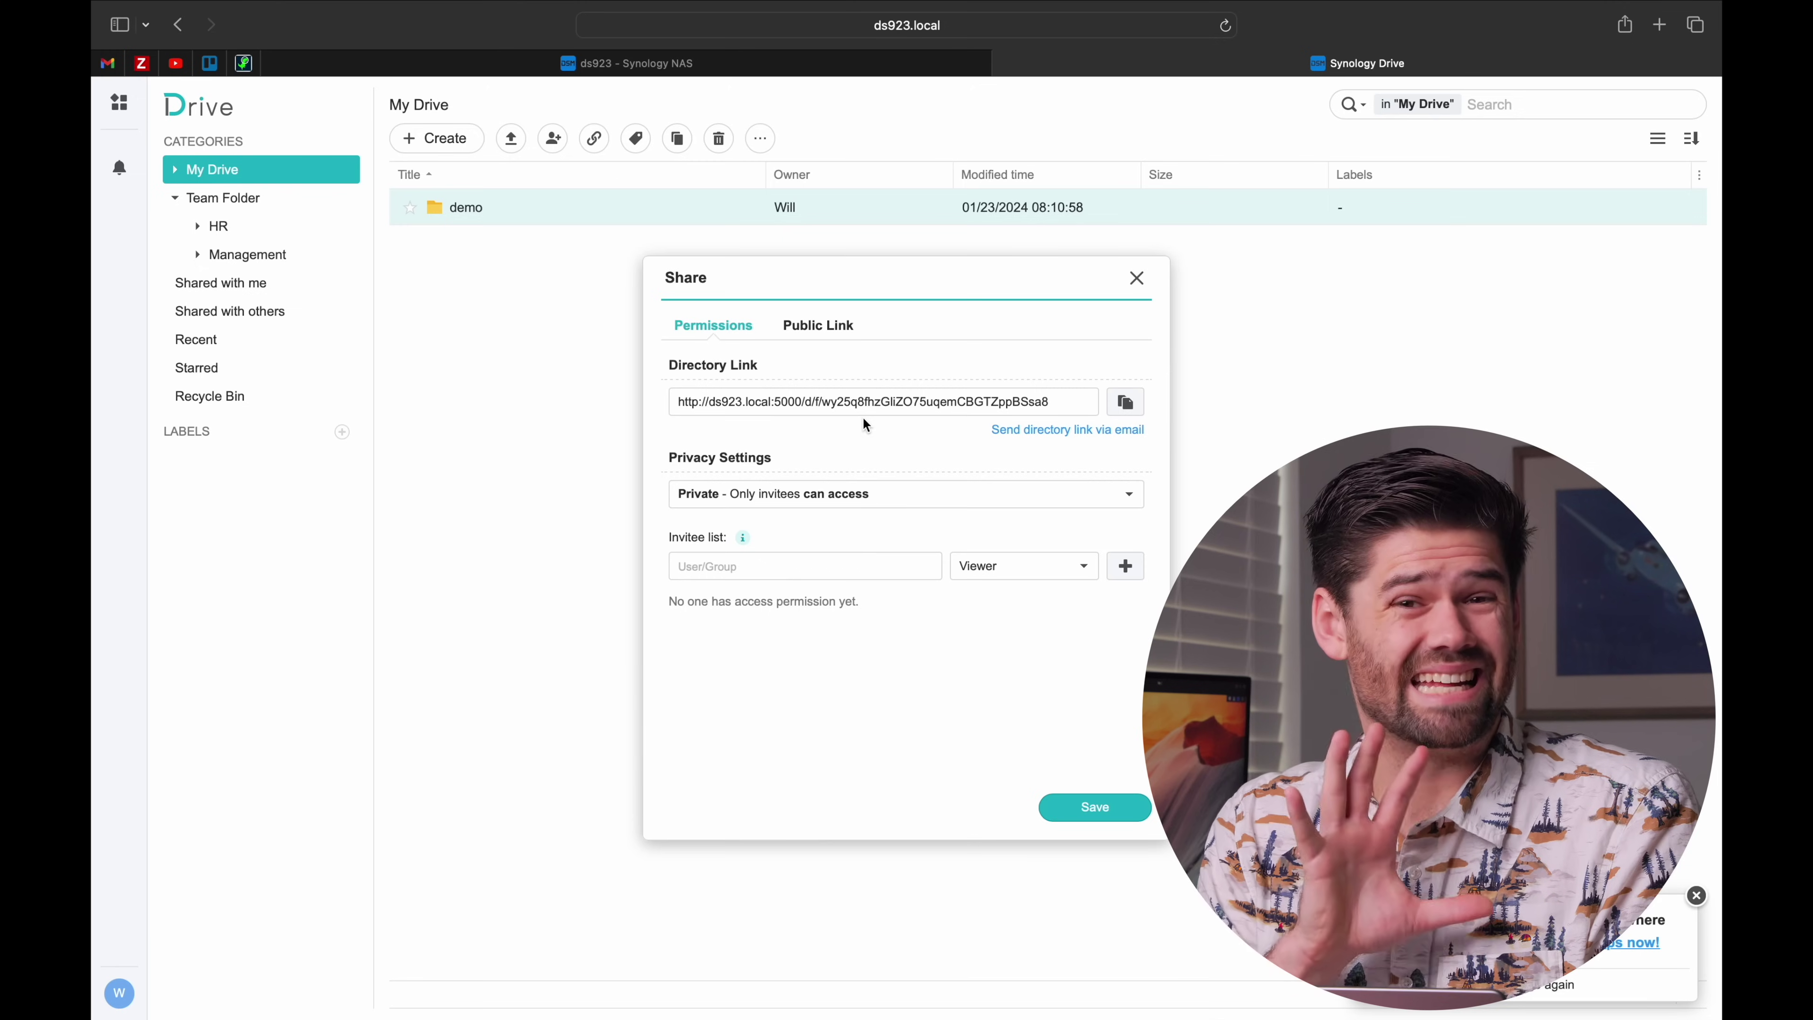
# Step: Add another user to the demo folder's invitee list with the Manager role
pyautogui.click(901, 564)
pyautogui.write('Sa')
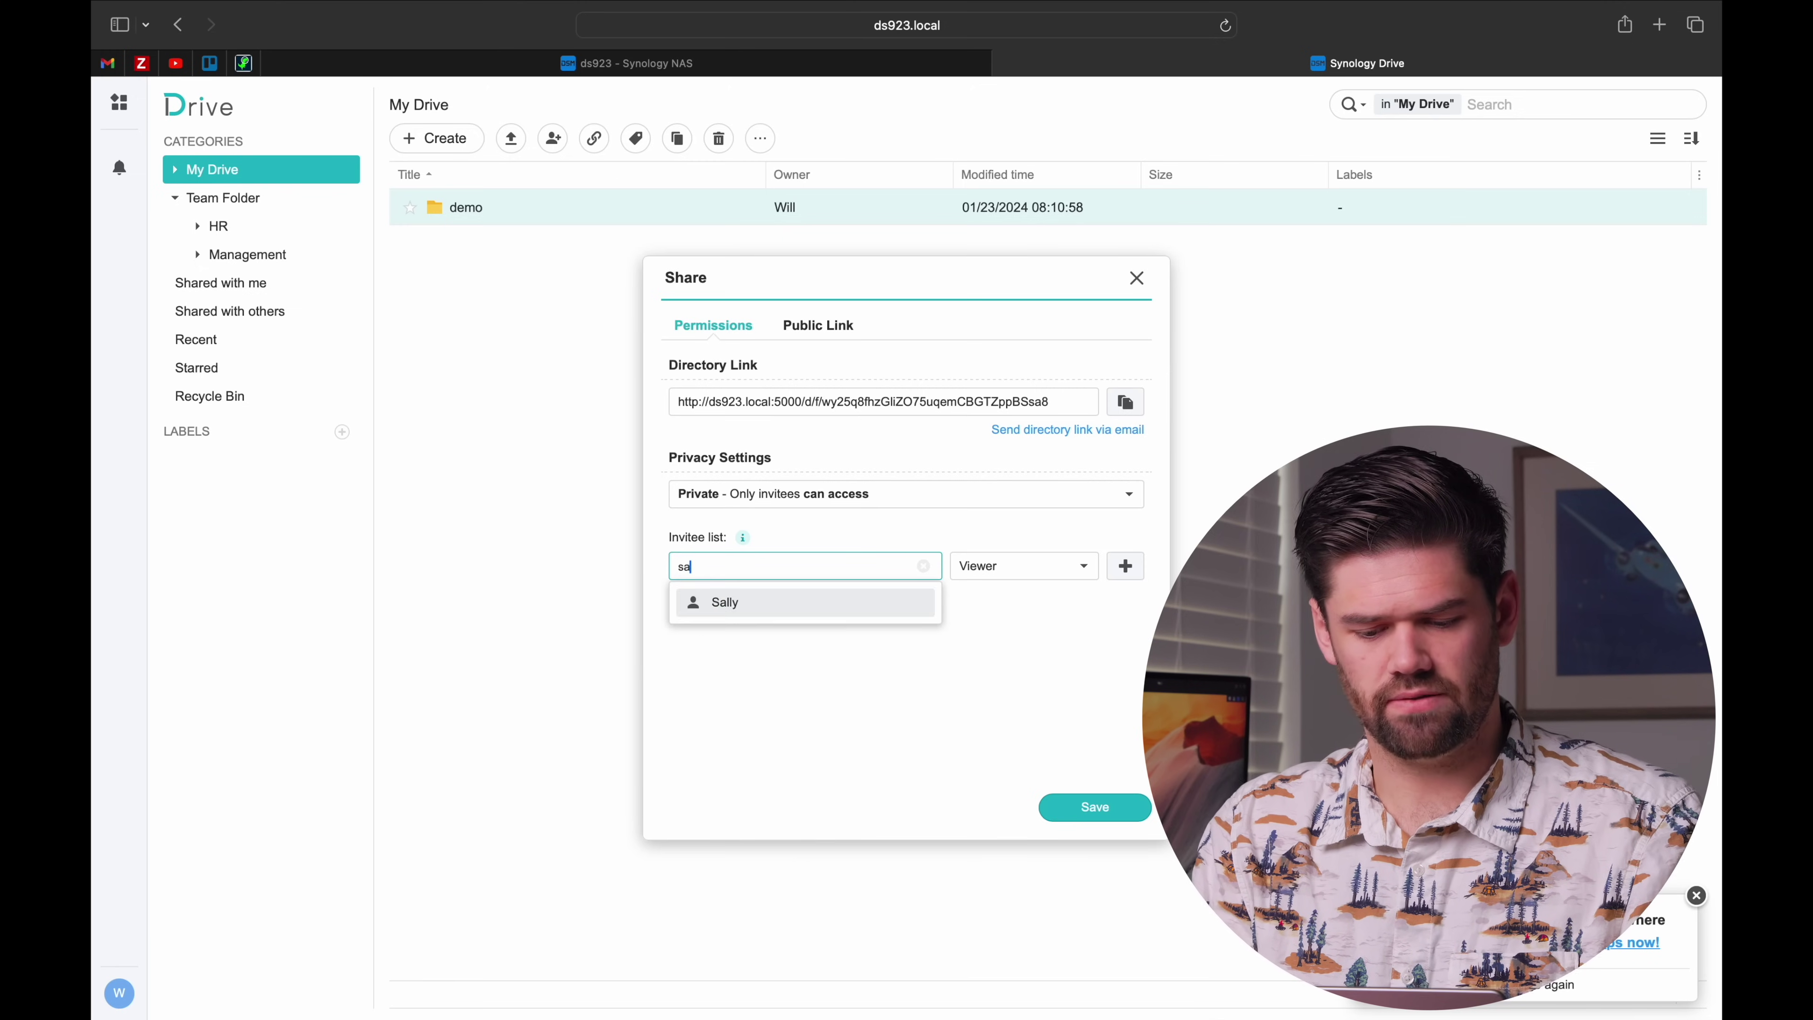
pyautogui.click(880, 608)
pyautogui.click(1044, 575)
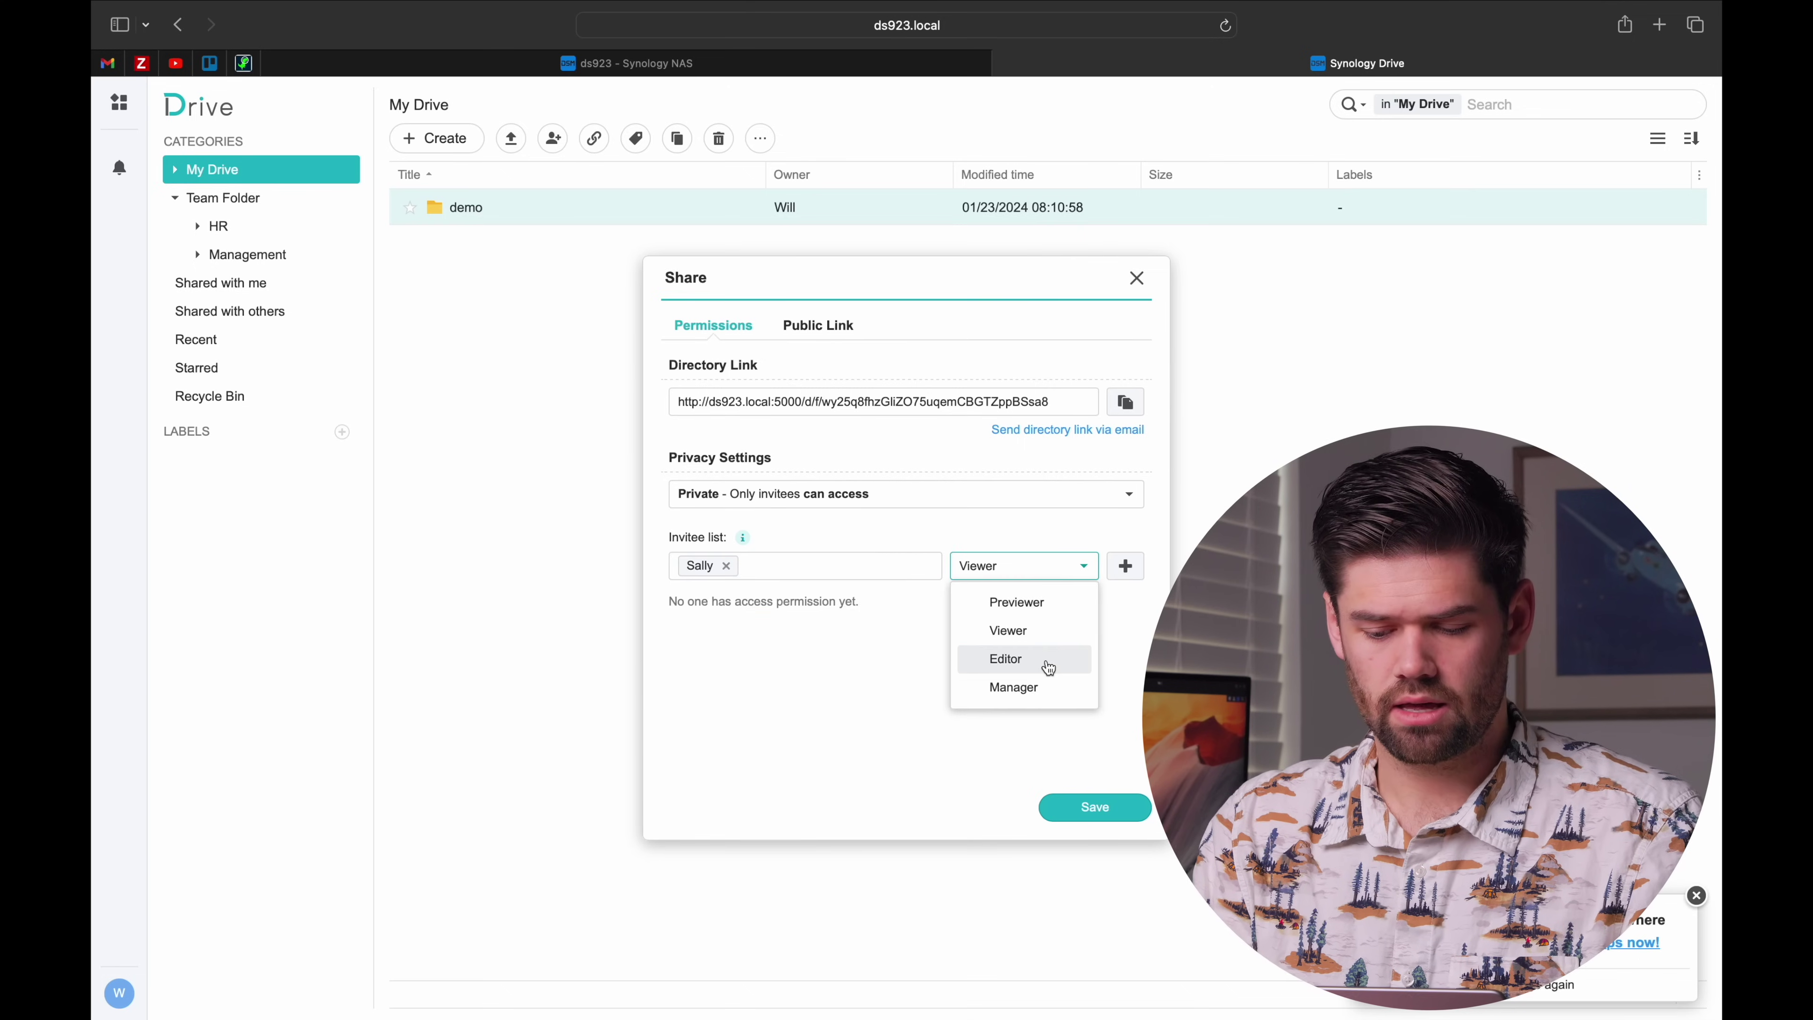
pyautogui.click(1044, 684)
pyautogui.click(1142, 577)
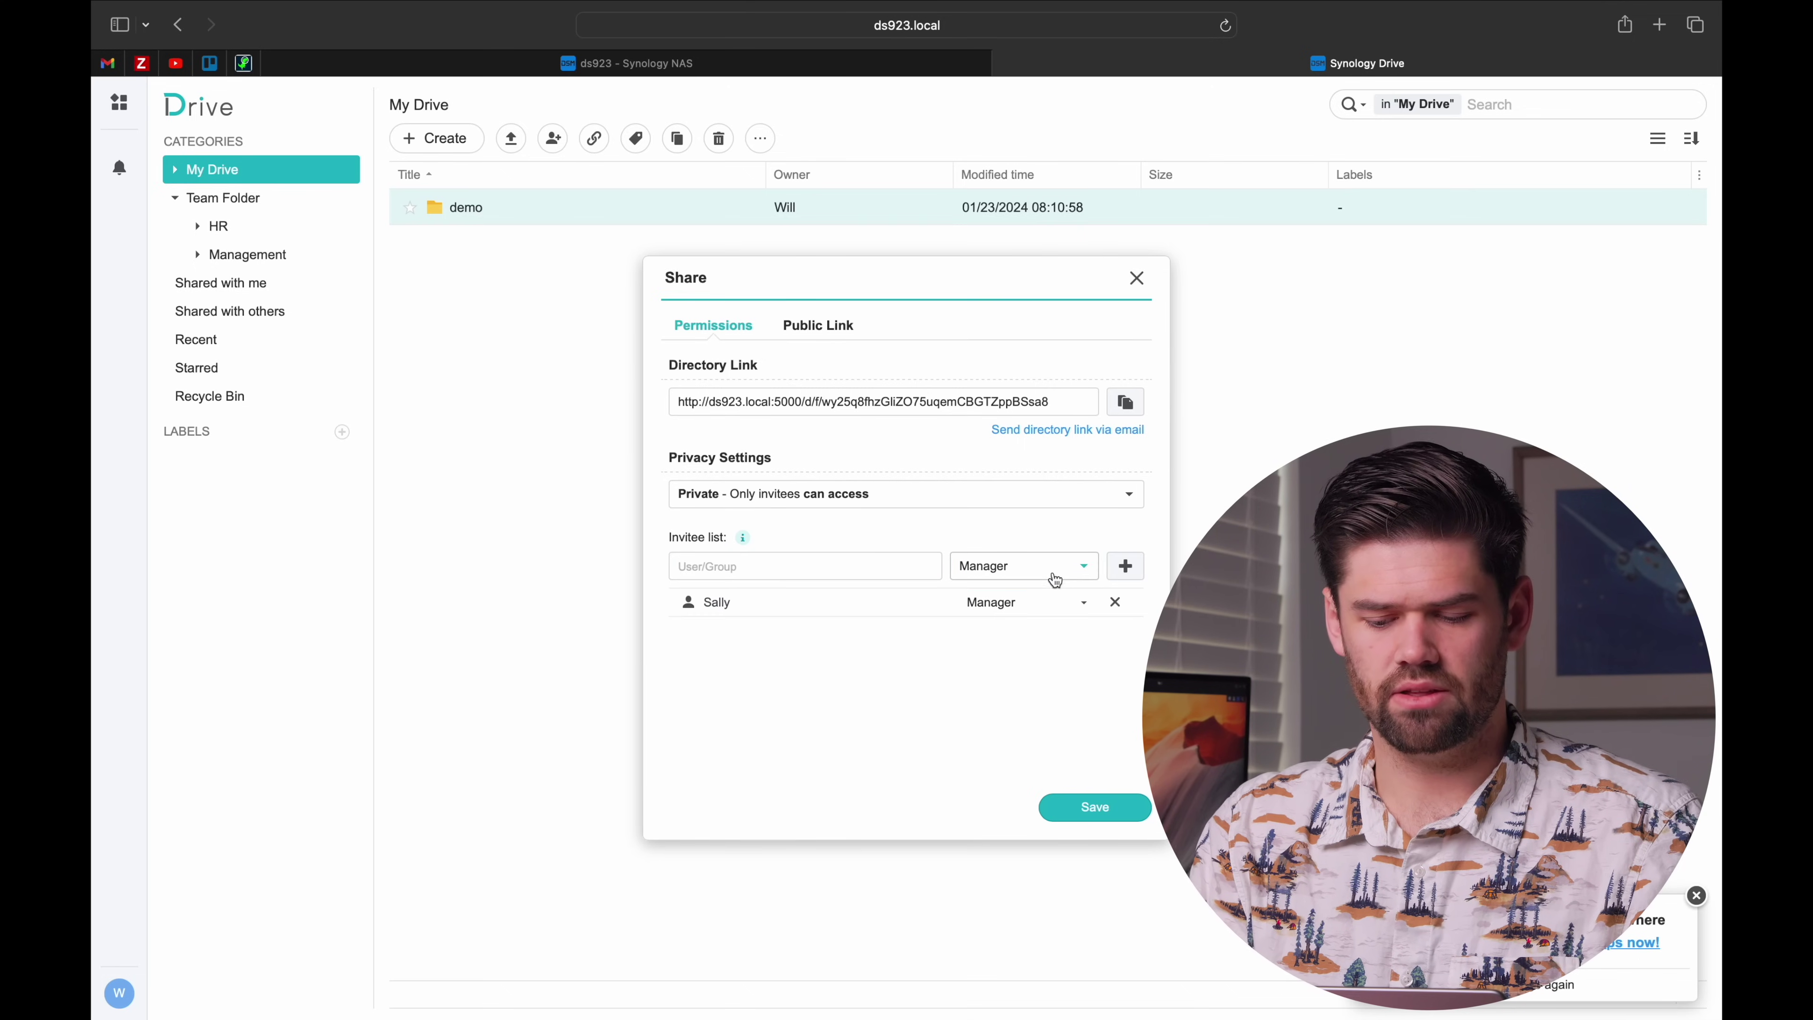
# Step: Review the permissions of each invitee role and save the demo folder's sharing settings
pyautogui.click(1072, 572)
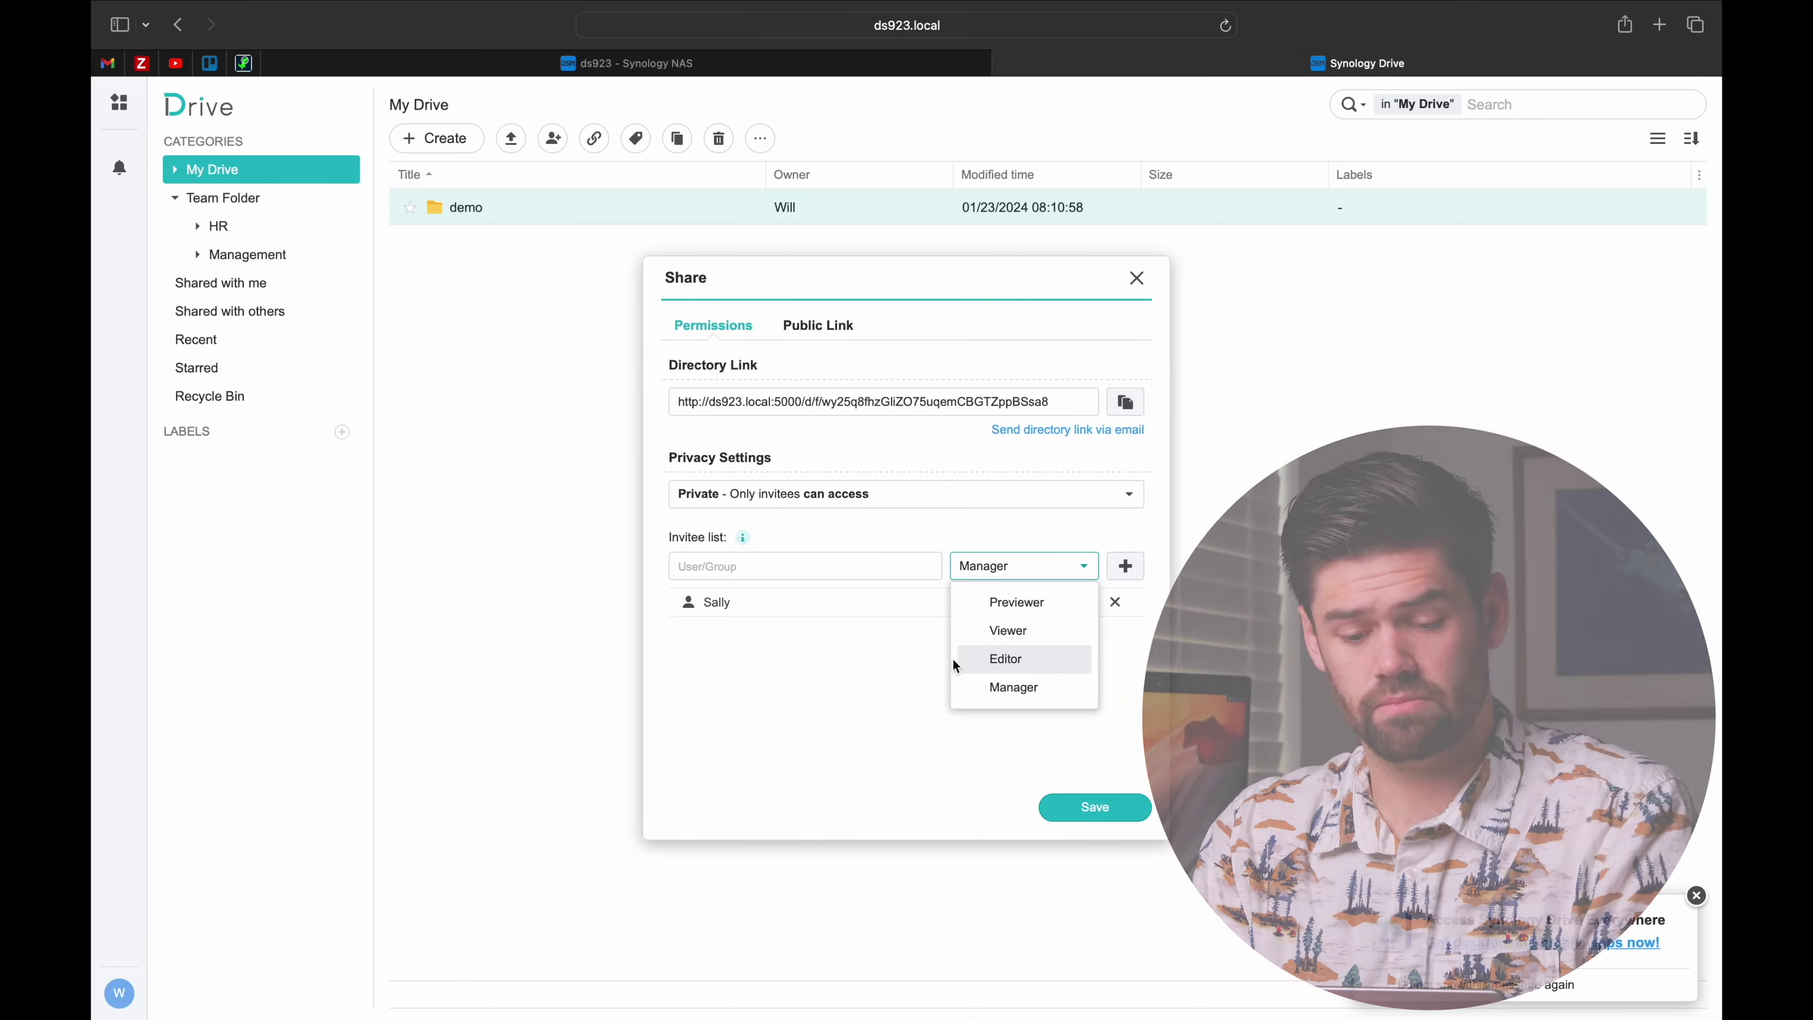
pyautogui.click(736, 538)
pyautogui.moveTo(745, 542)
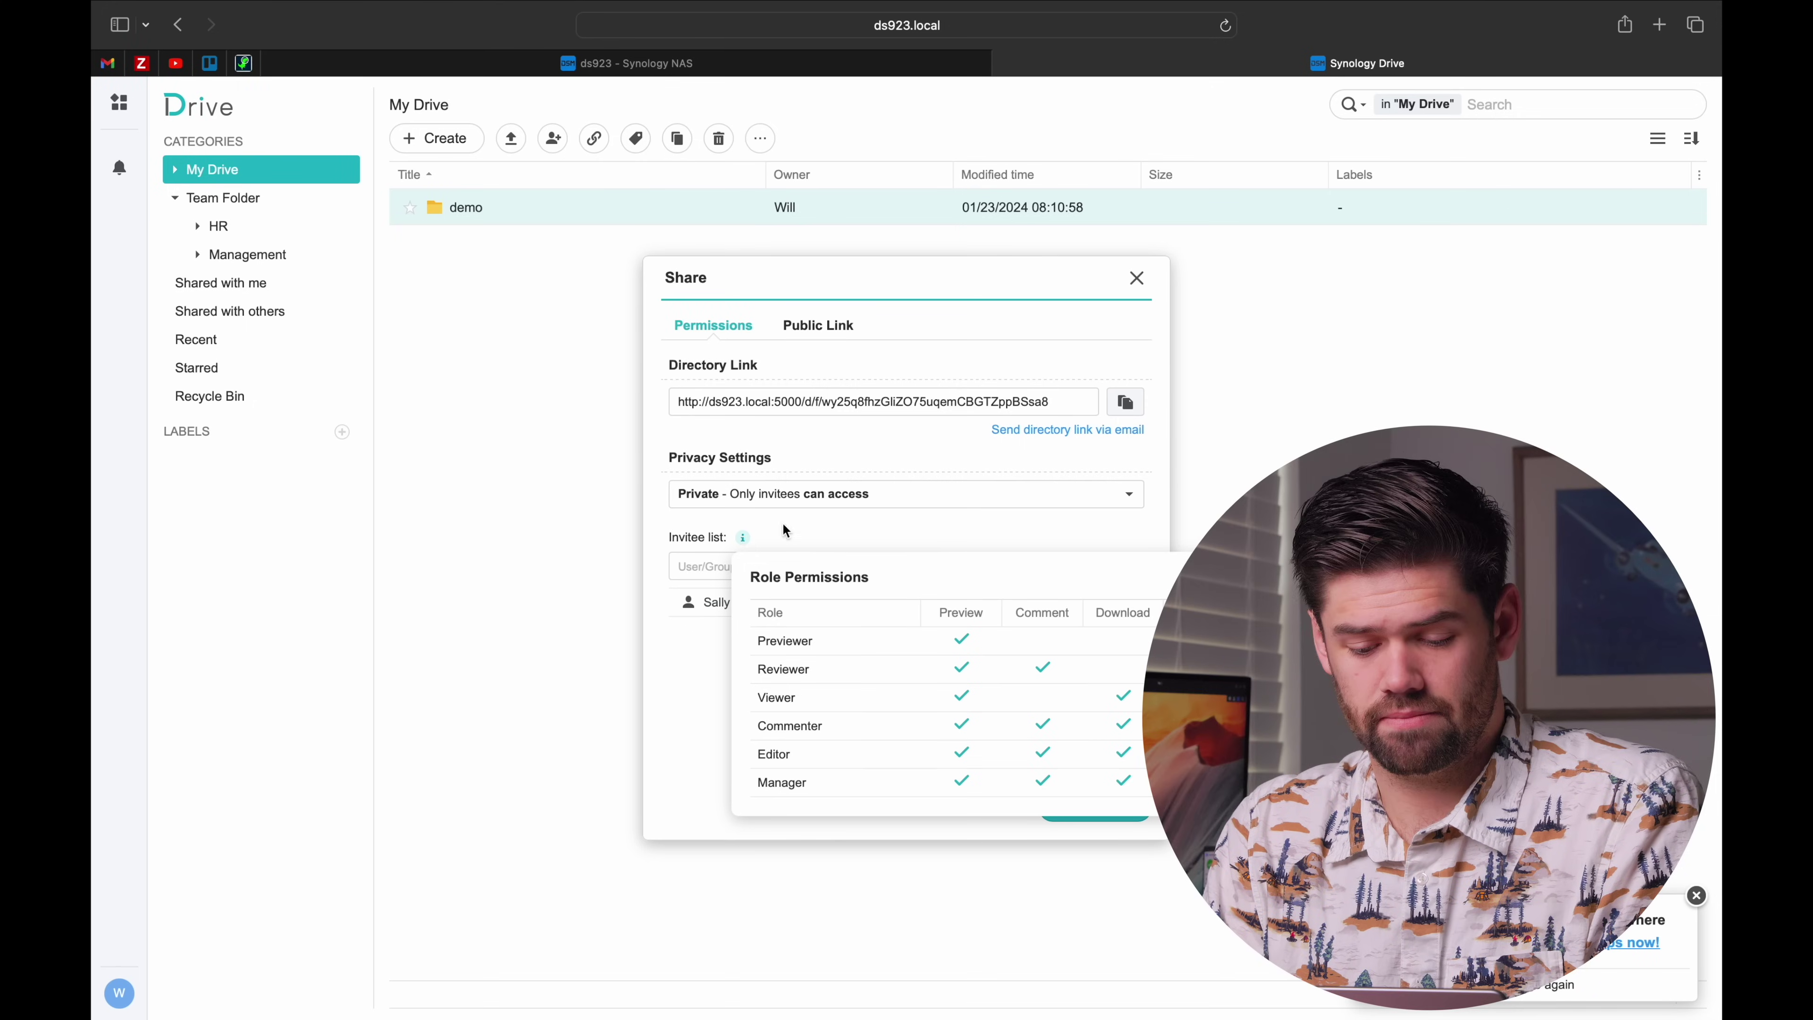
pyautogui.click(1094, 807)
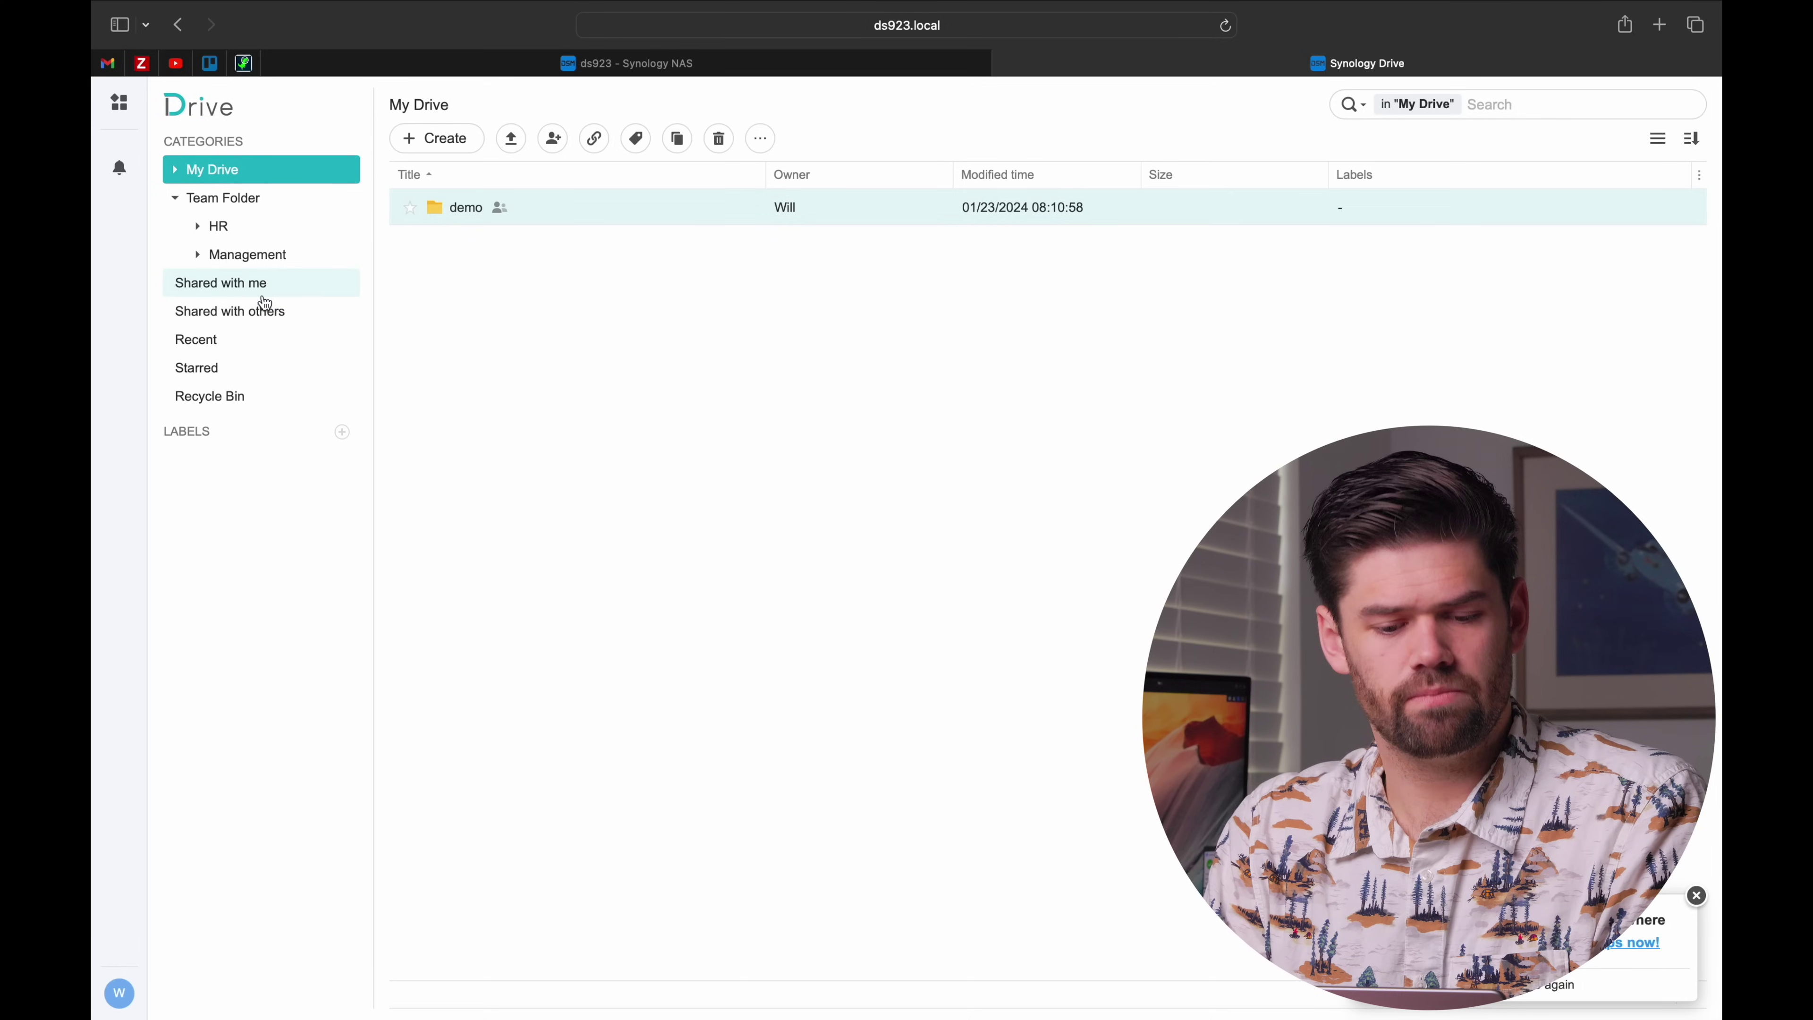
pyautogui.moveTo(503, 213)
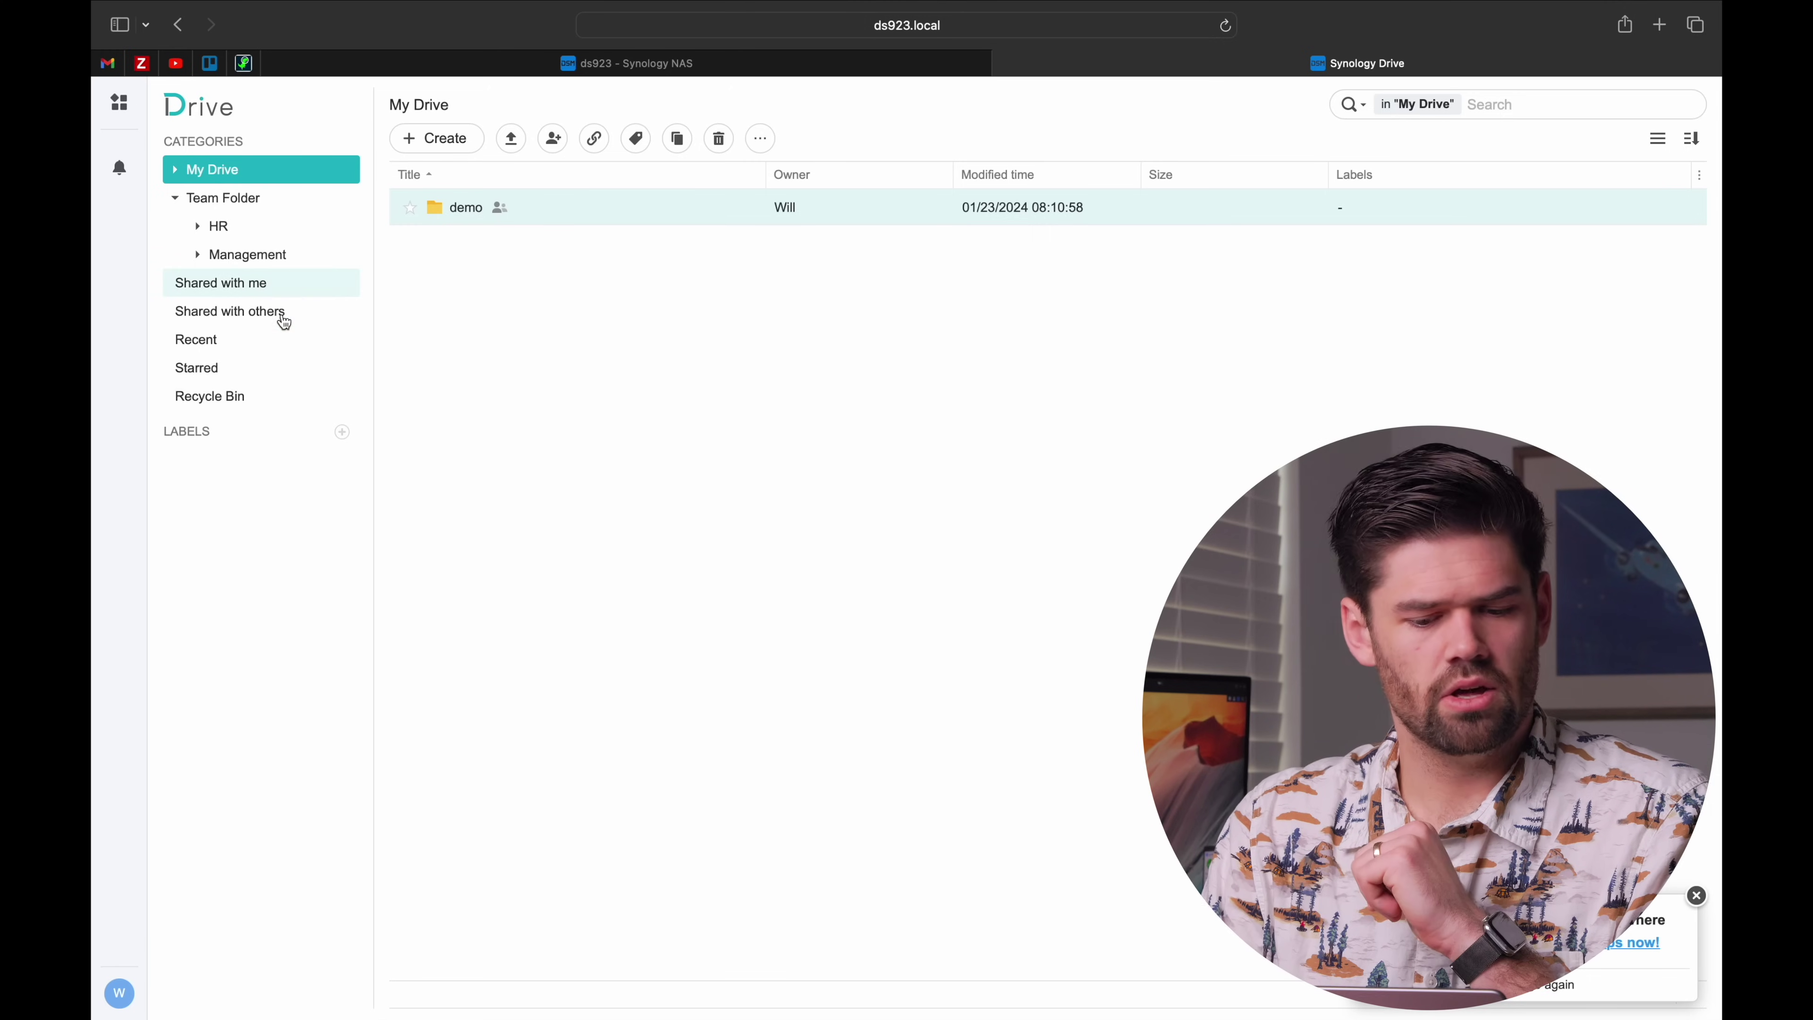
pyautogui.rightClick(600, 201)
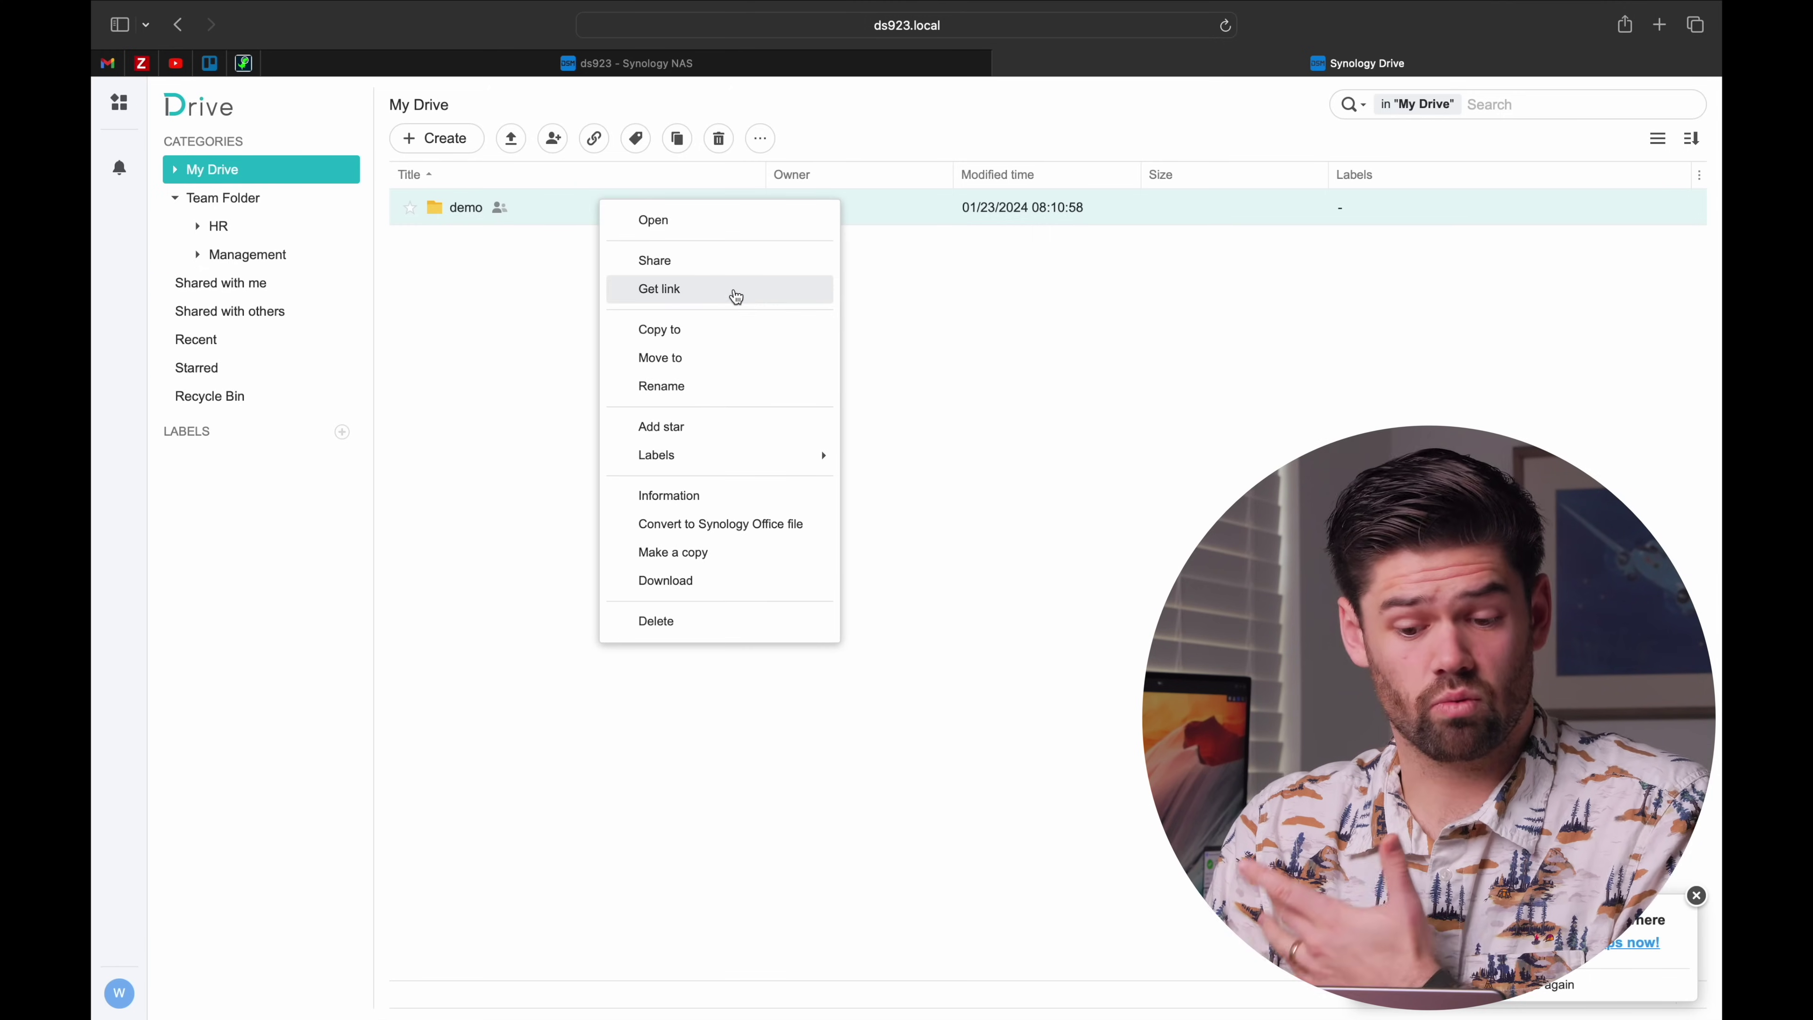
pyautogui.click(1054, 416)
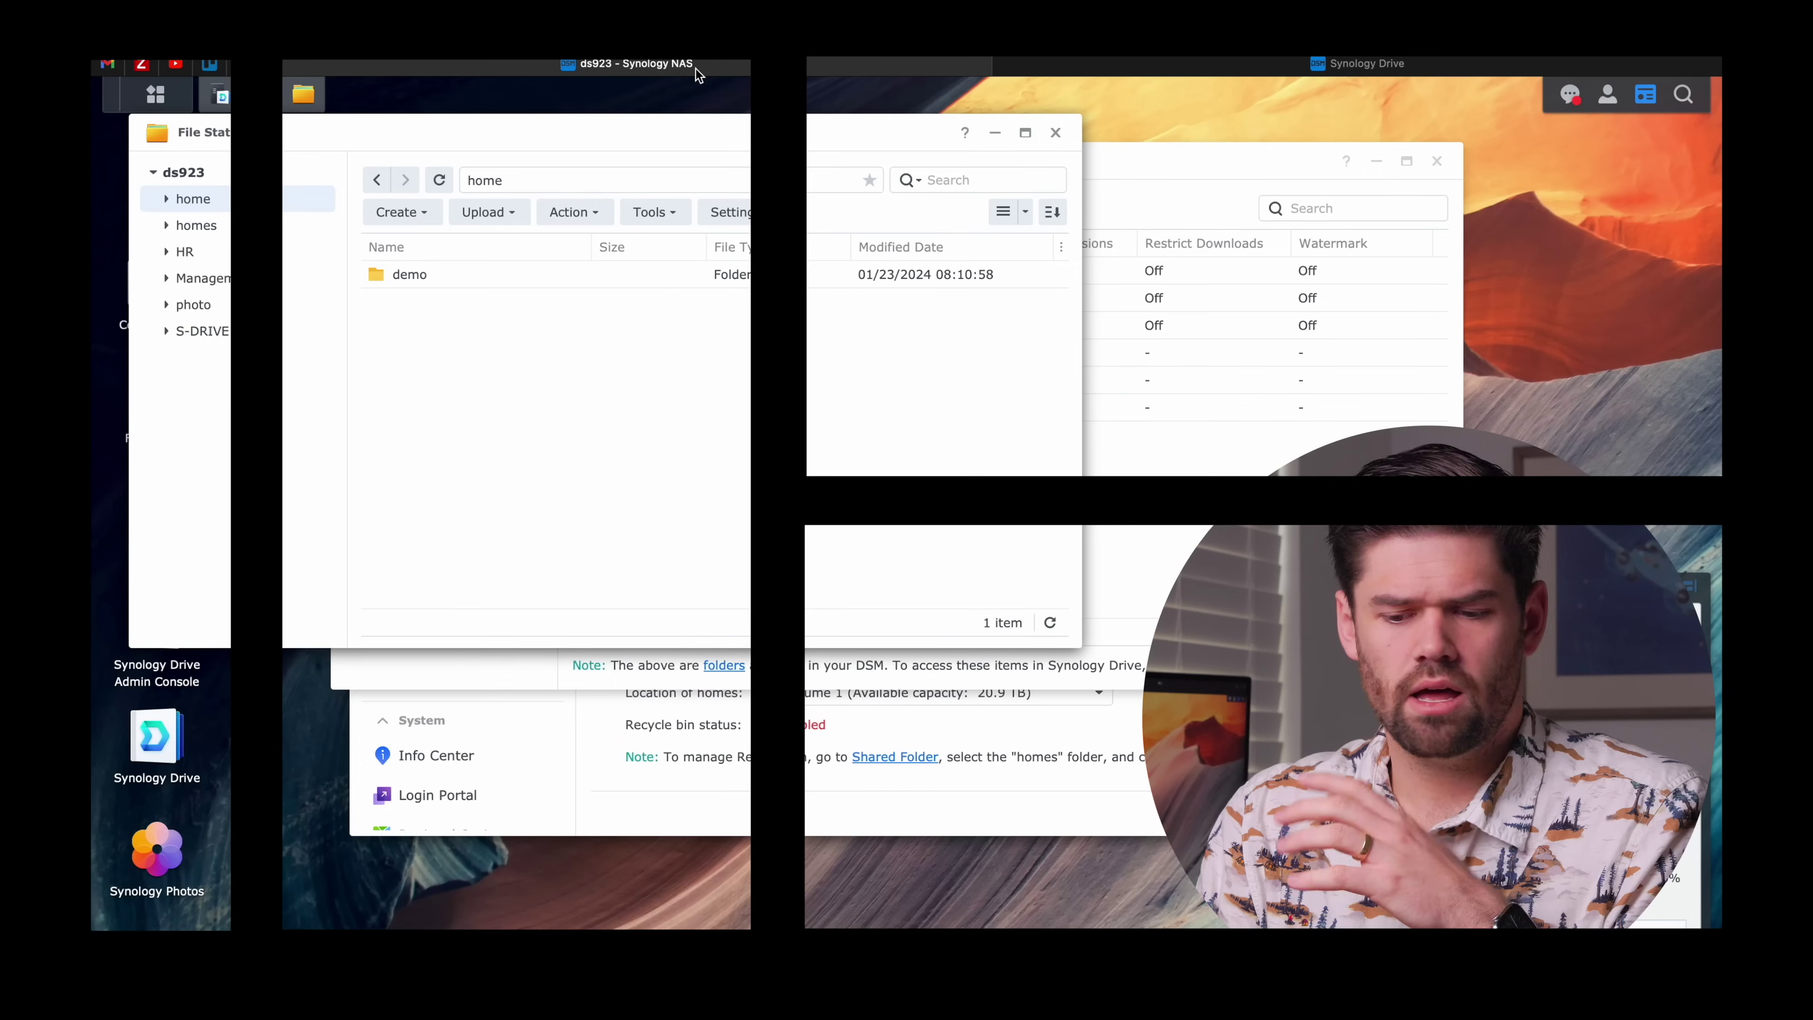
# Step: In the NAS's external access settings, enable QuickConnect with the ID ds923demo and apply it
pyautogui.click(1128, 749)
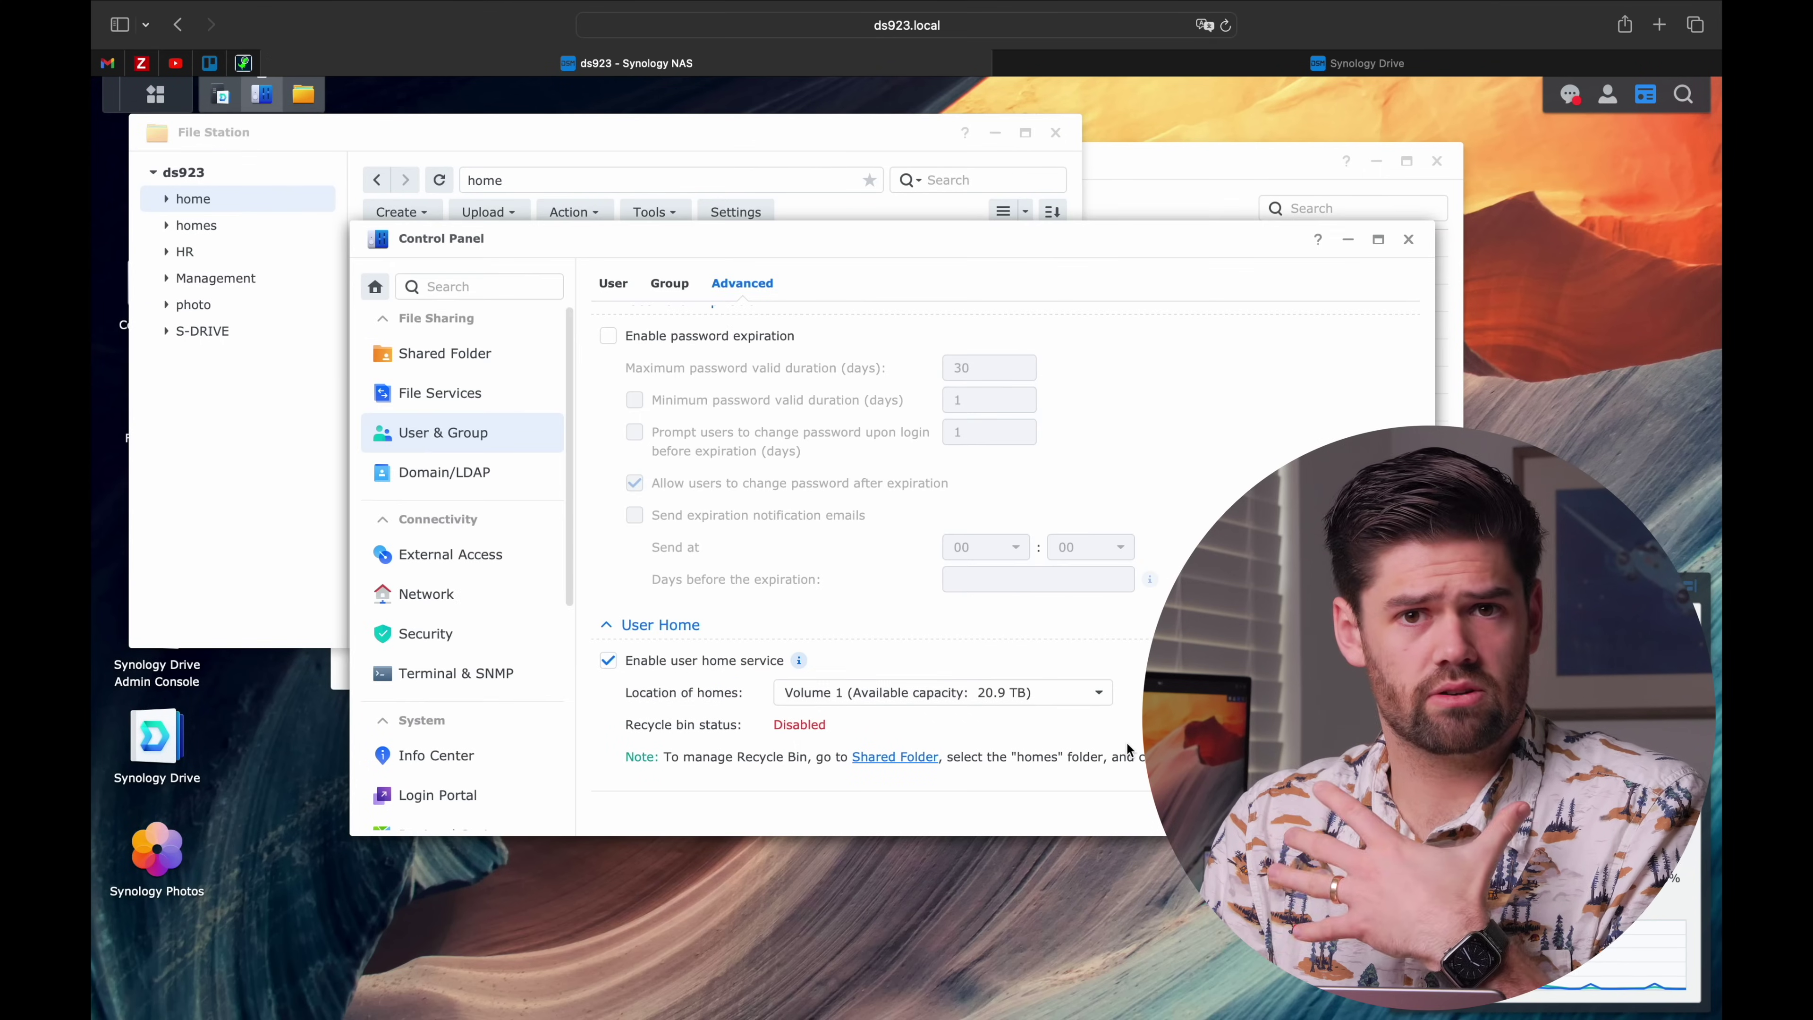
pyautogui.click(483, 568)
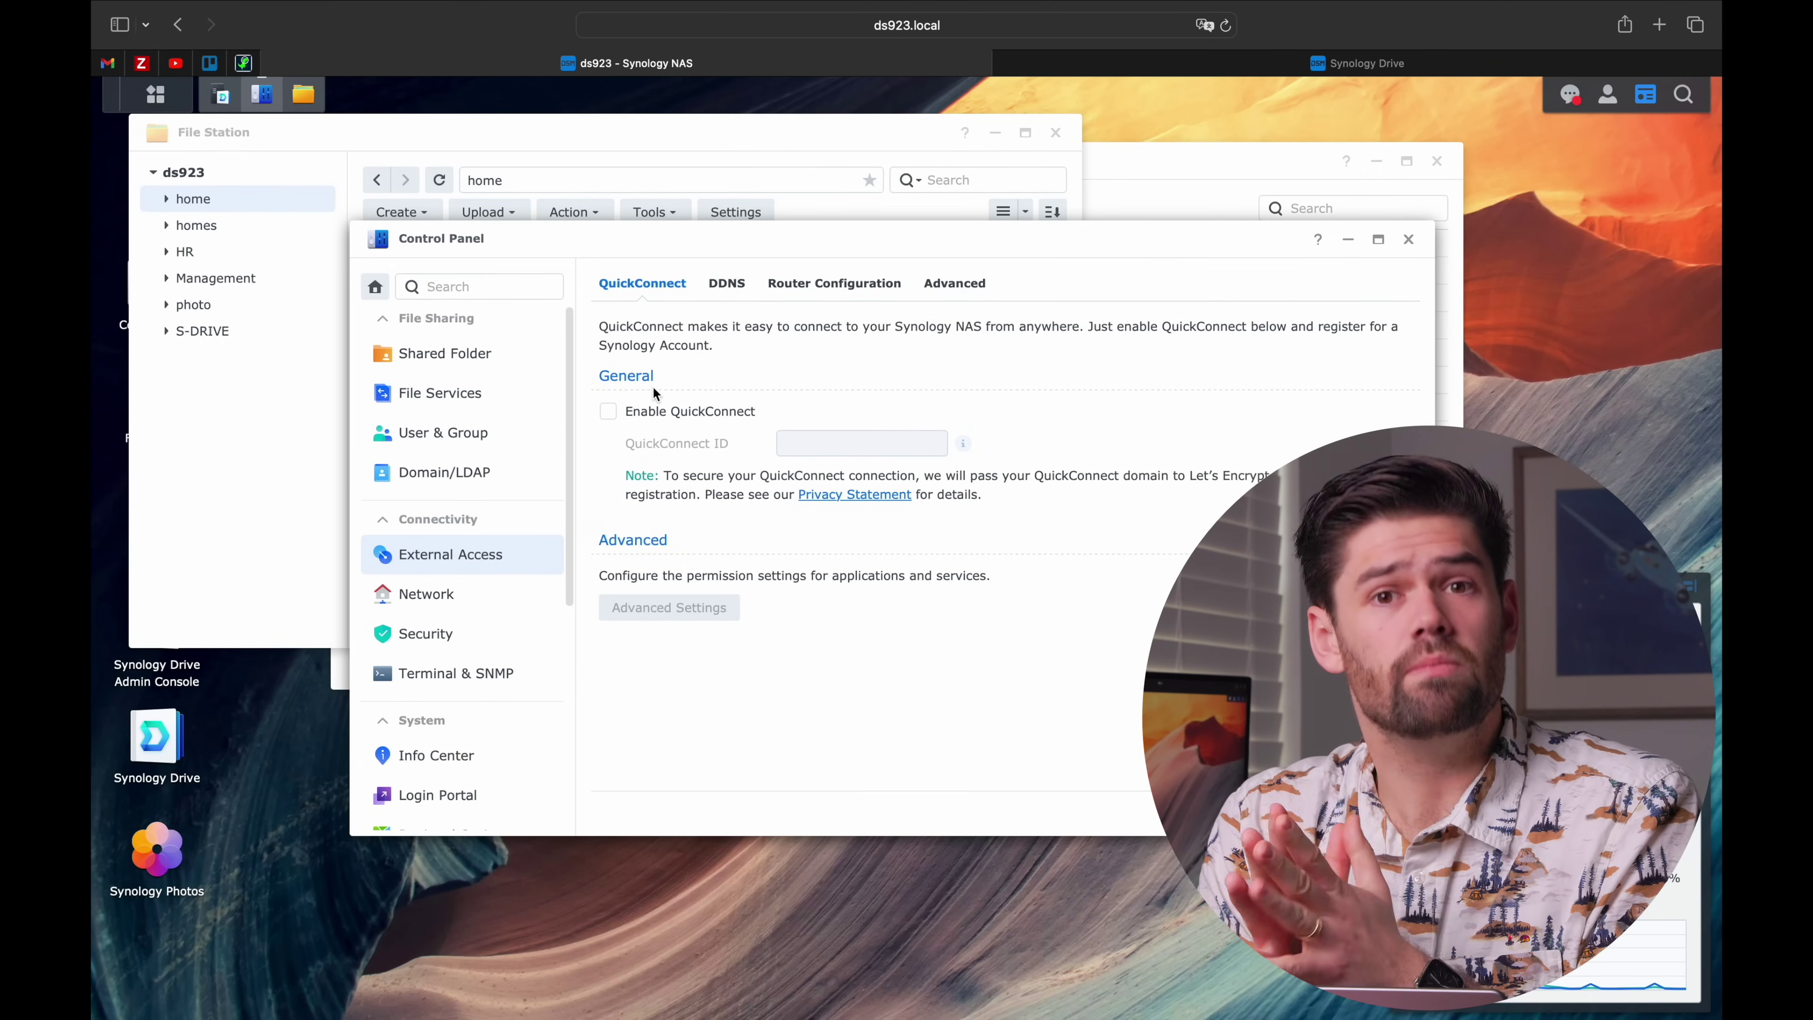
pyautogui.click(677, 413)
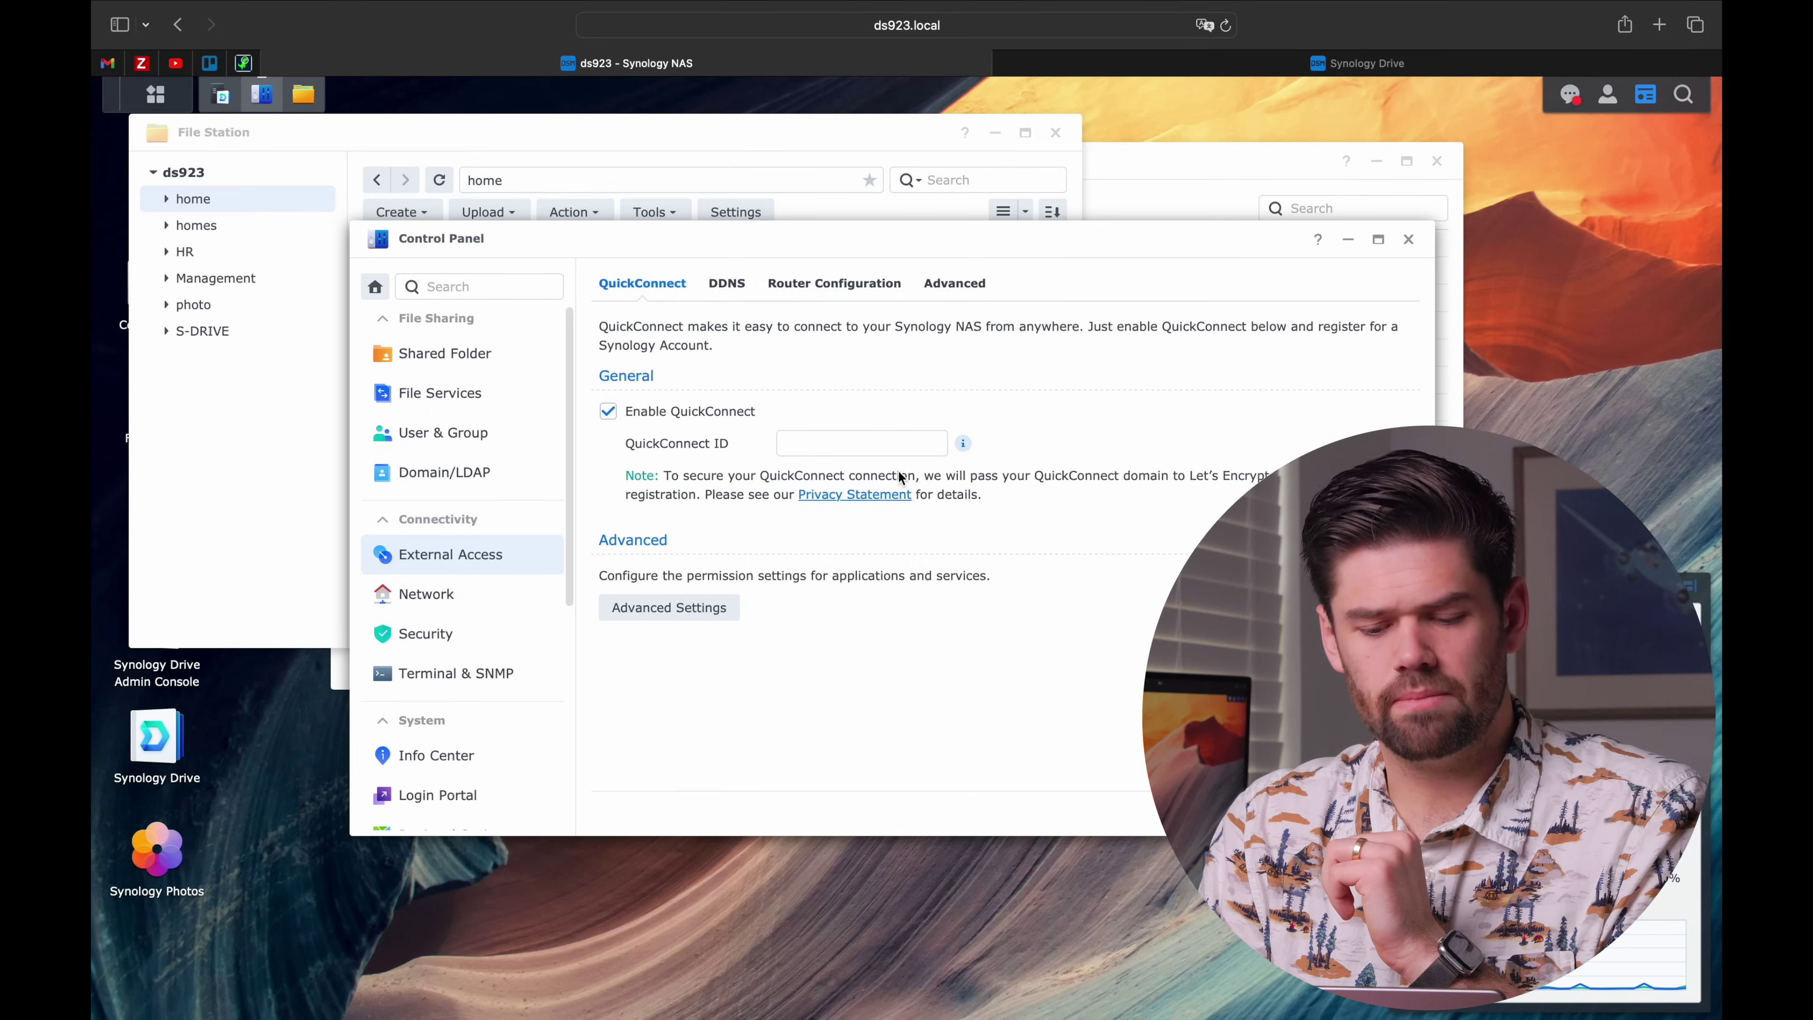
pyautogui.click(850, 442)
pyautogui.write('ds9')
pyautogui.press('BackSpace')
pyautogui.press('BackSpace')
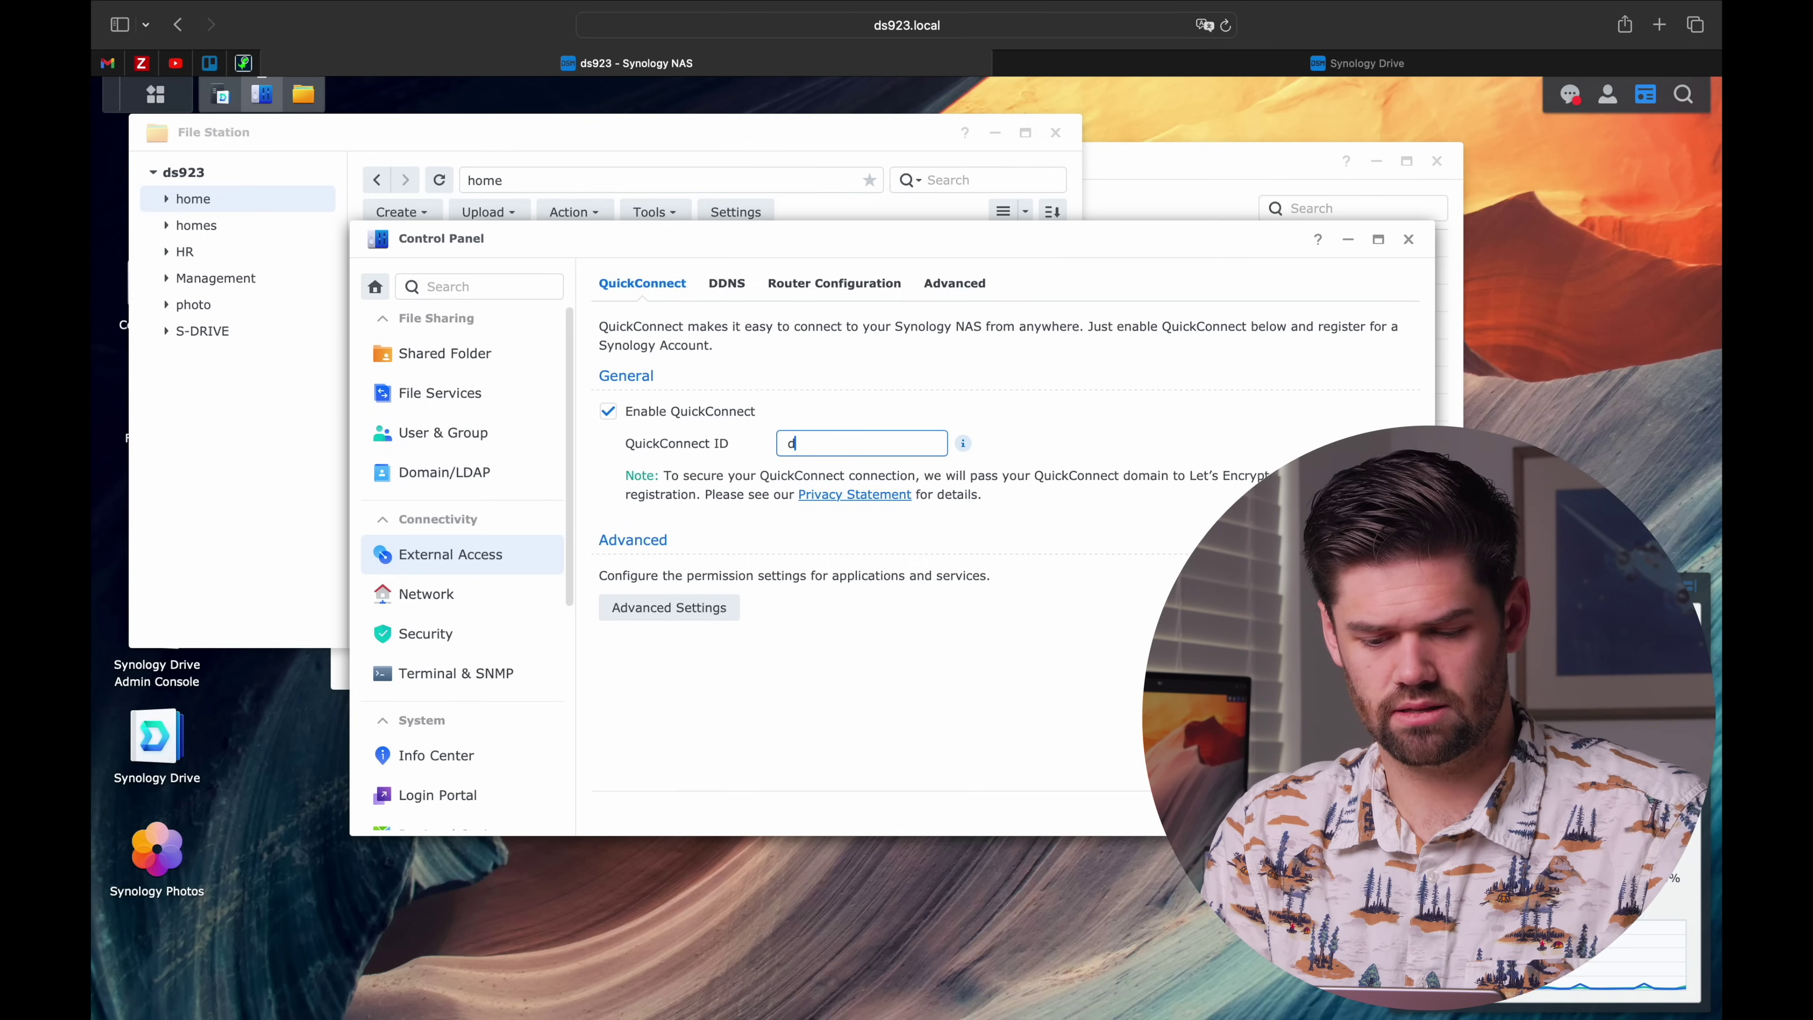
pyautogui.write('s923demo')
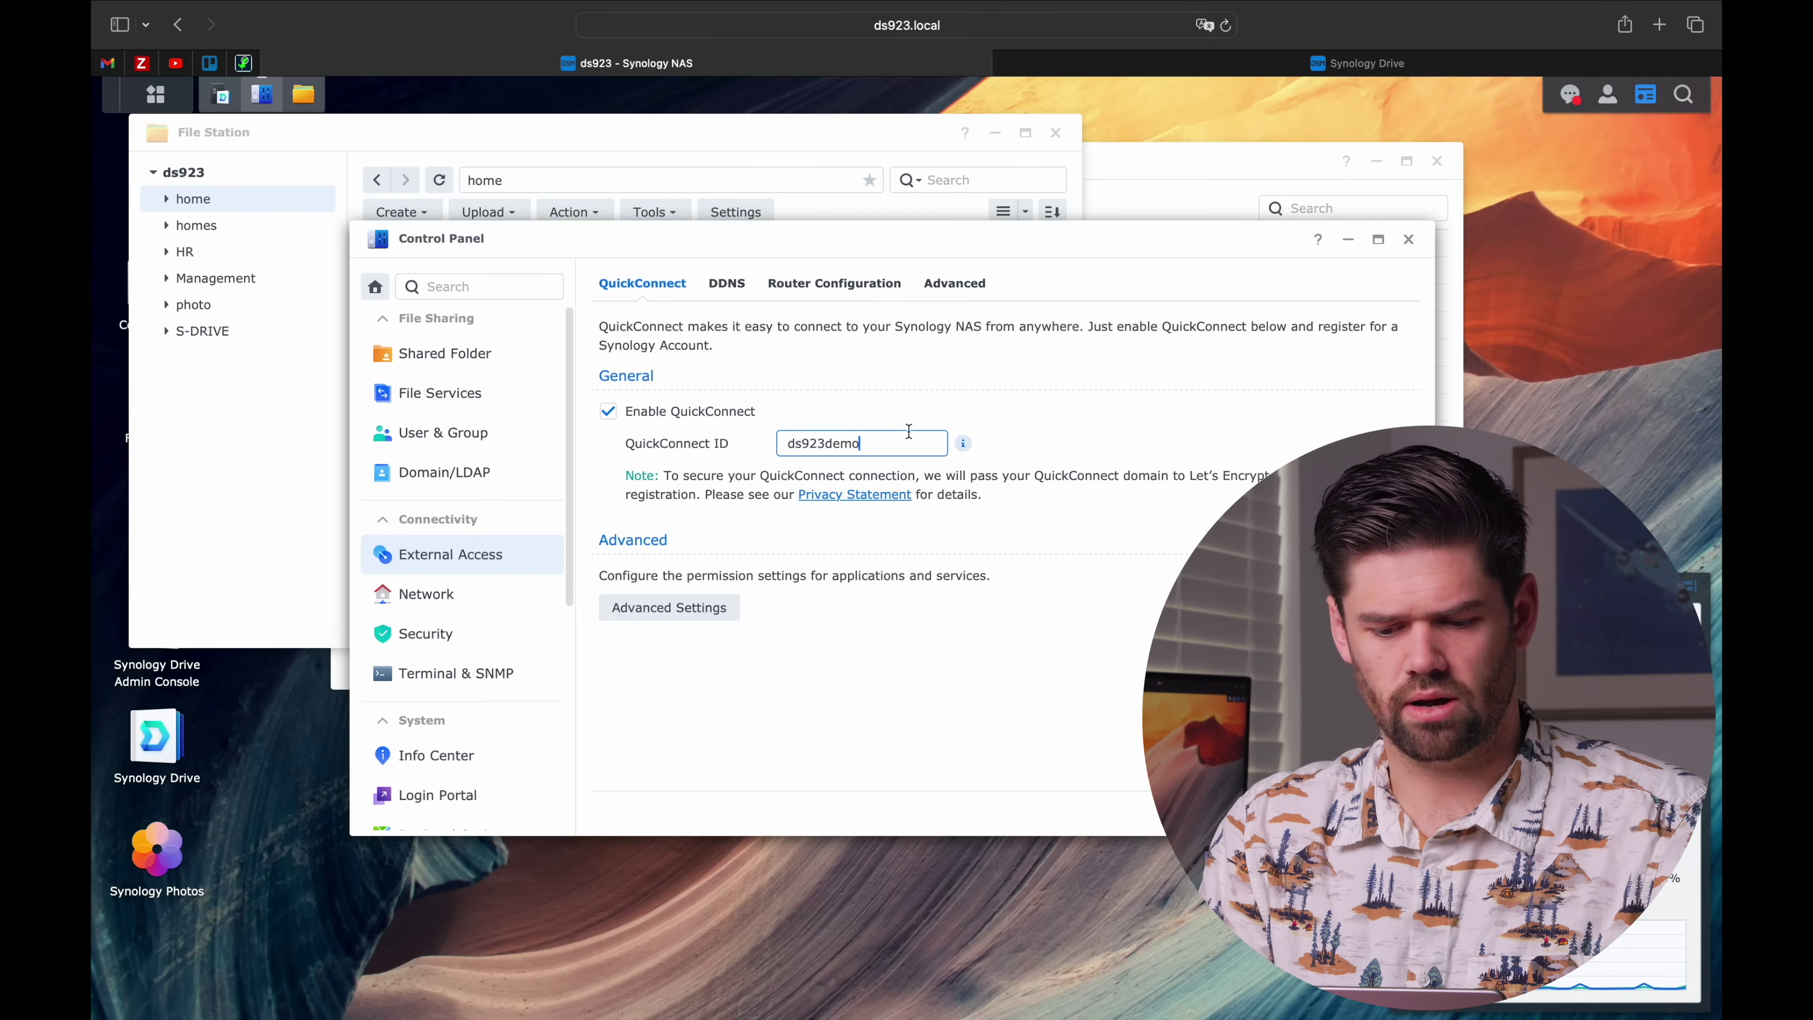
pyautogui.click(1356, 813)
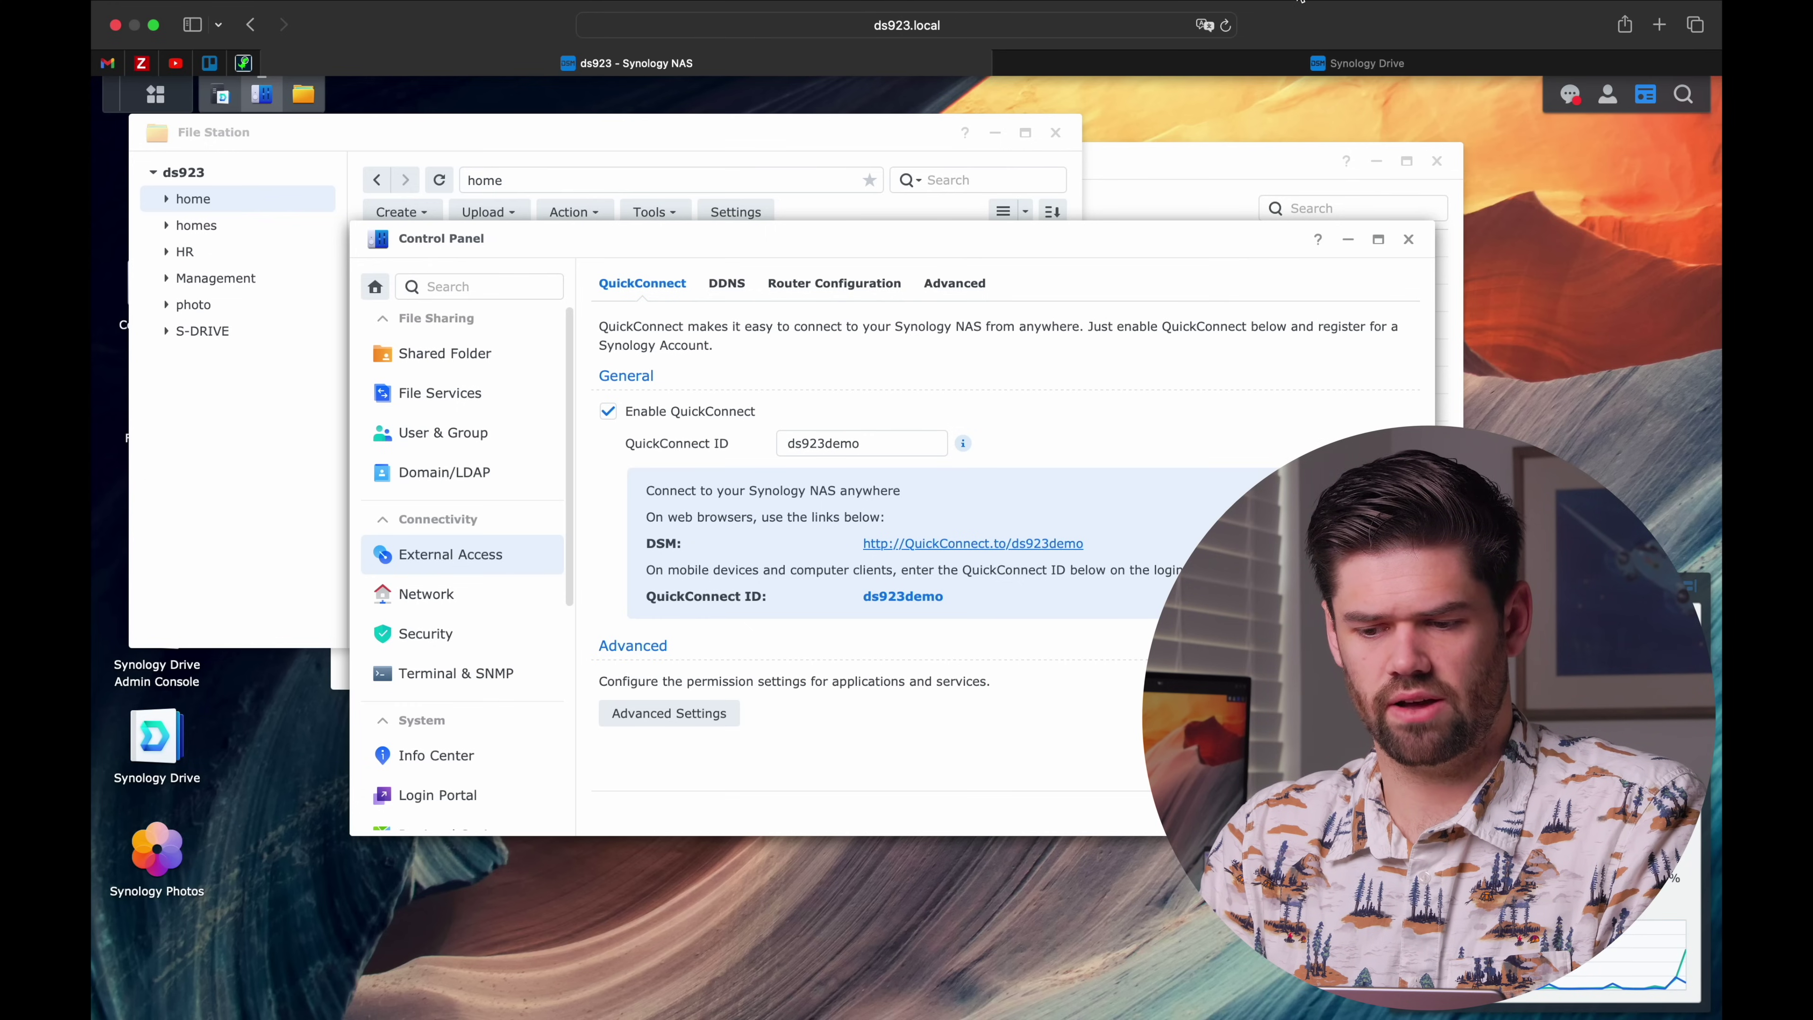
# Step: Switch to Synology Drive Client and start creating a new sync task
pyautogui.click(1299, 7)
pyautogui.click(1220, 7)
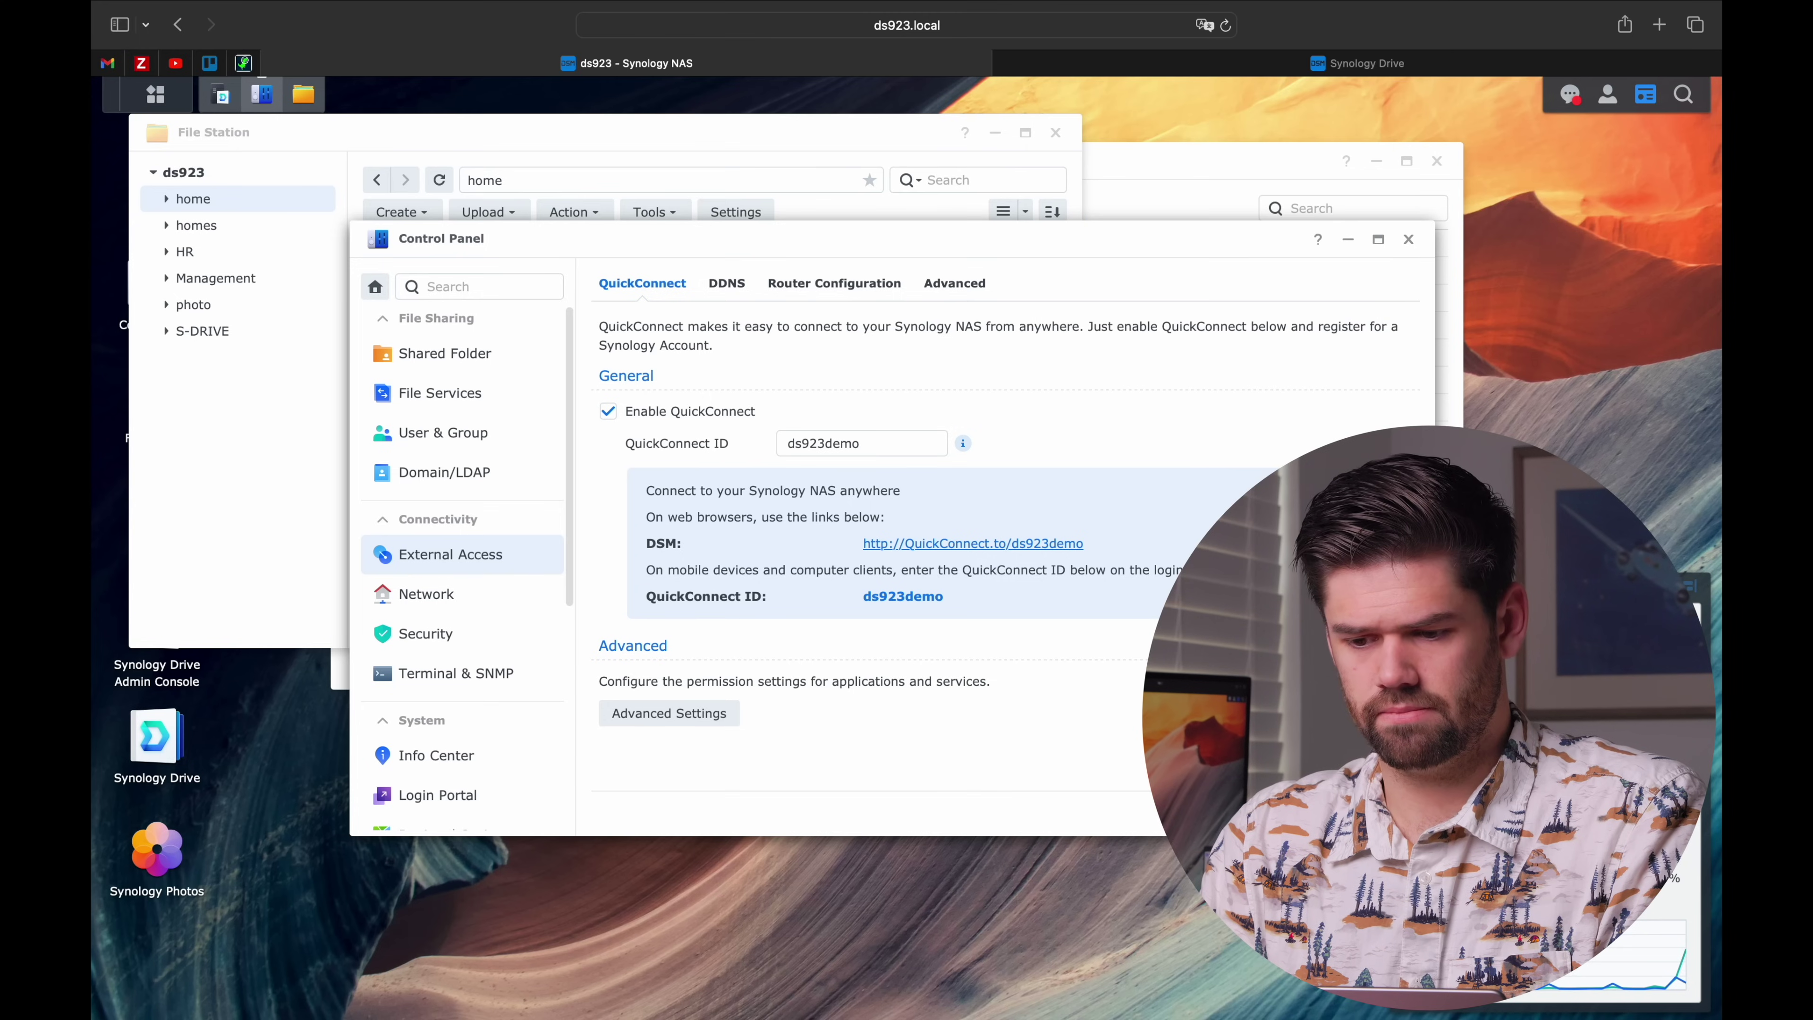
pyautogui.click(1262, 7)
pyautogui.click(1357, 410)
pyautogui.click(1335, 261)
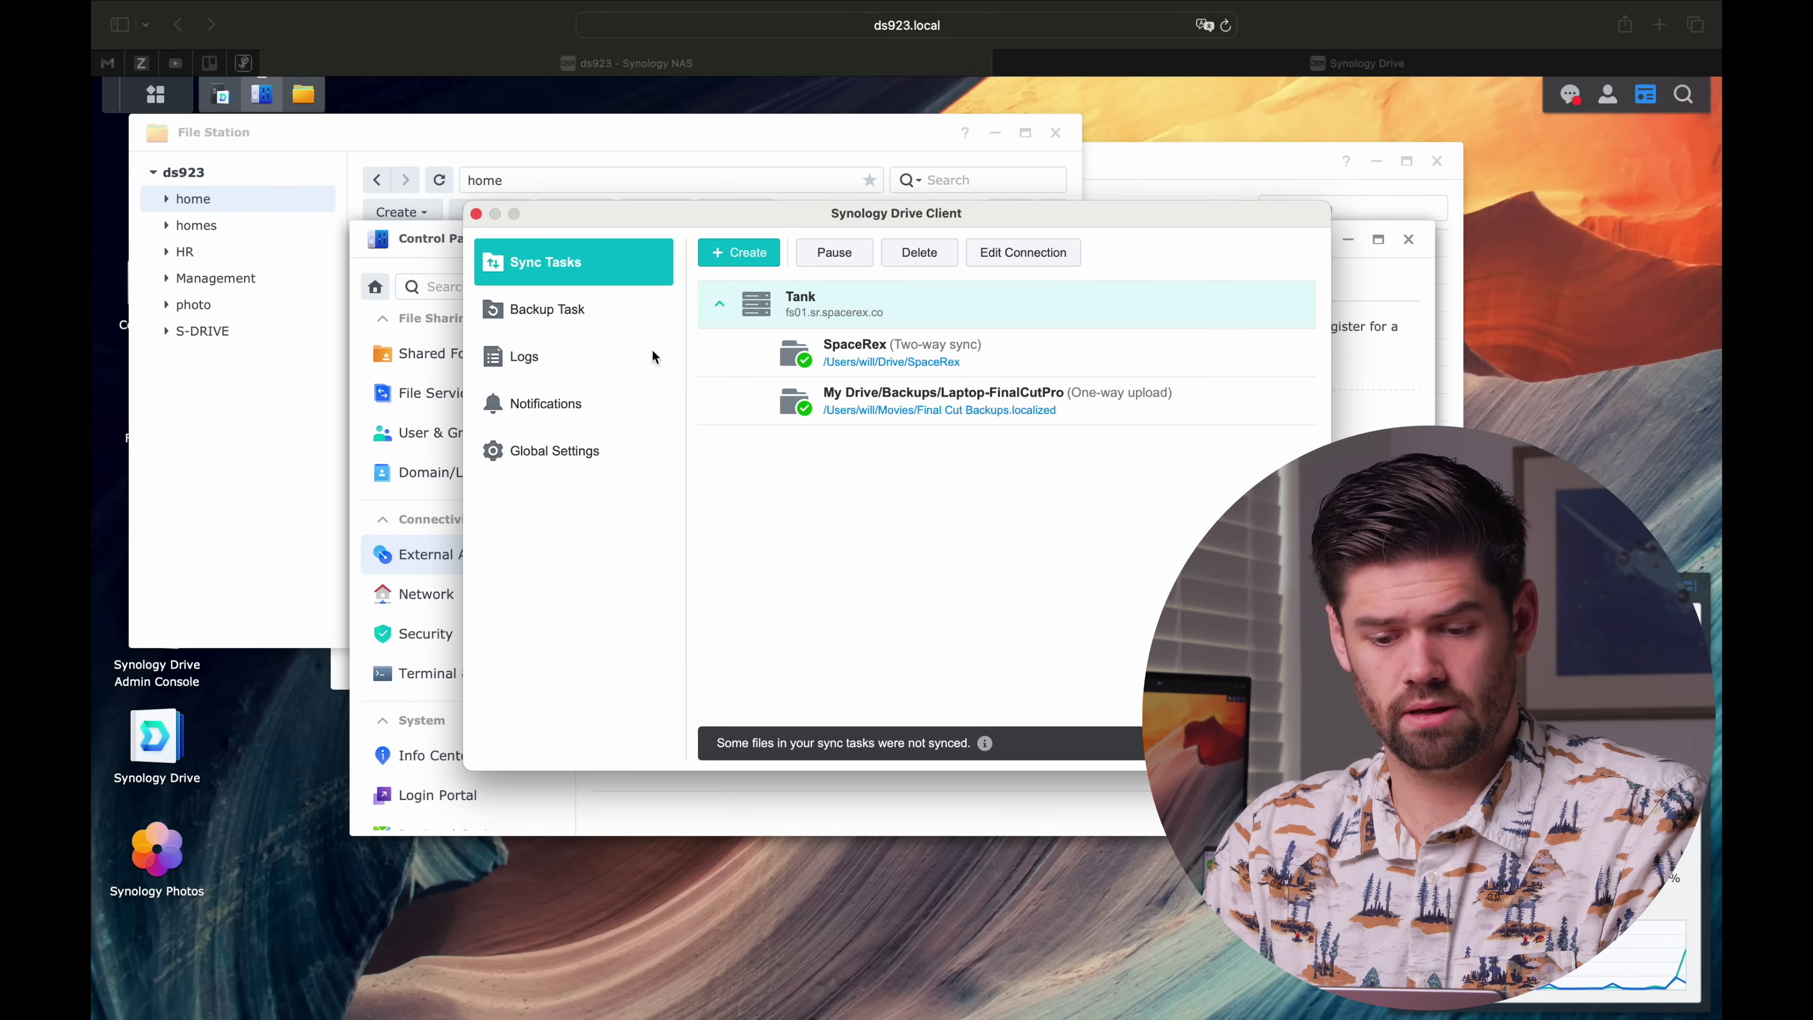
pyautogui.click(762, 251)
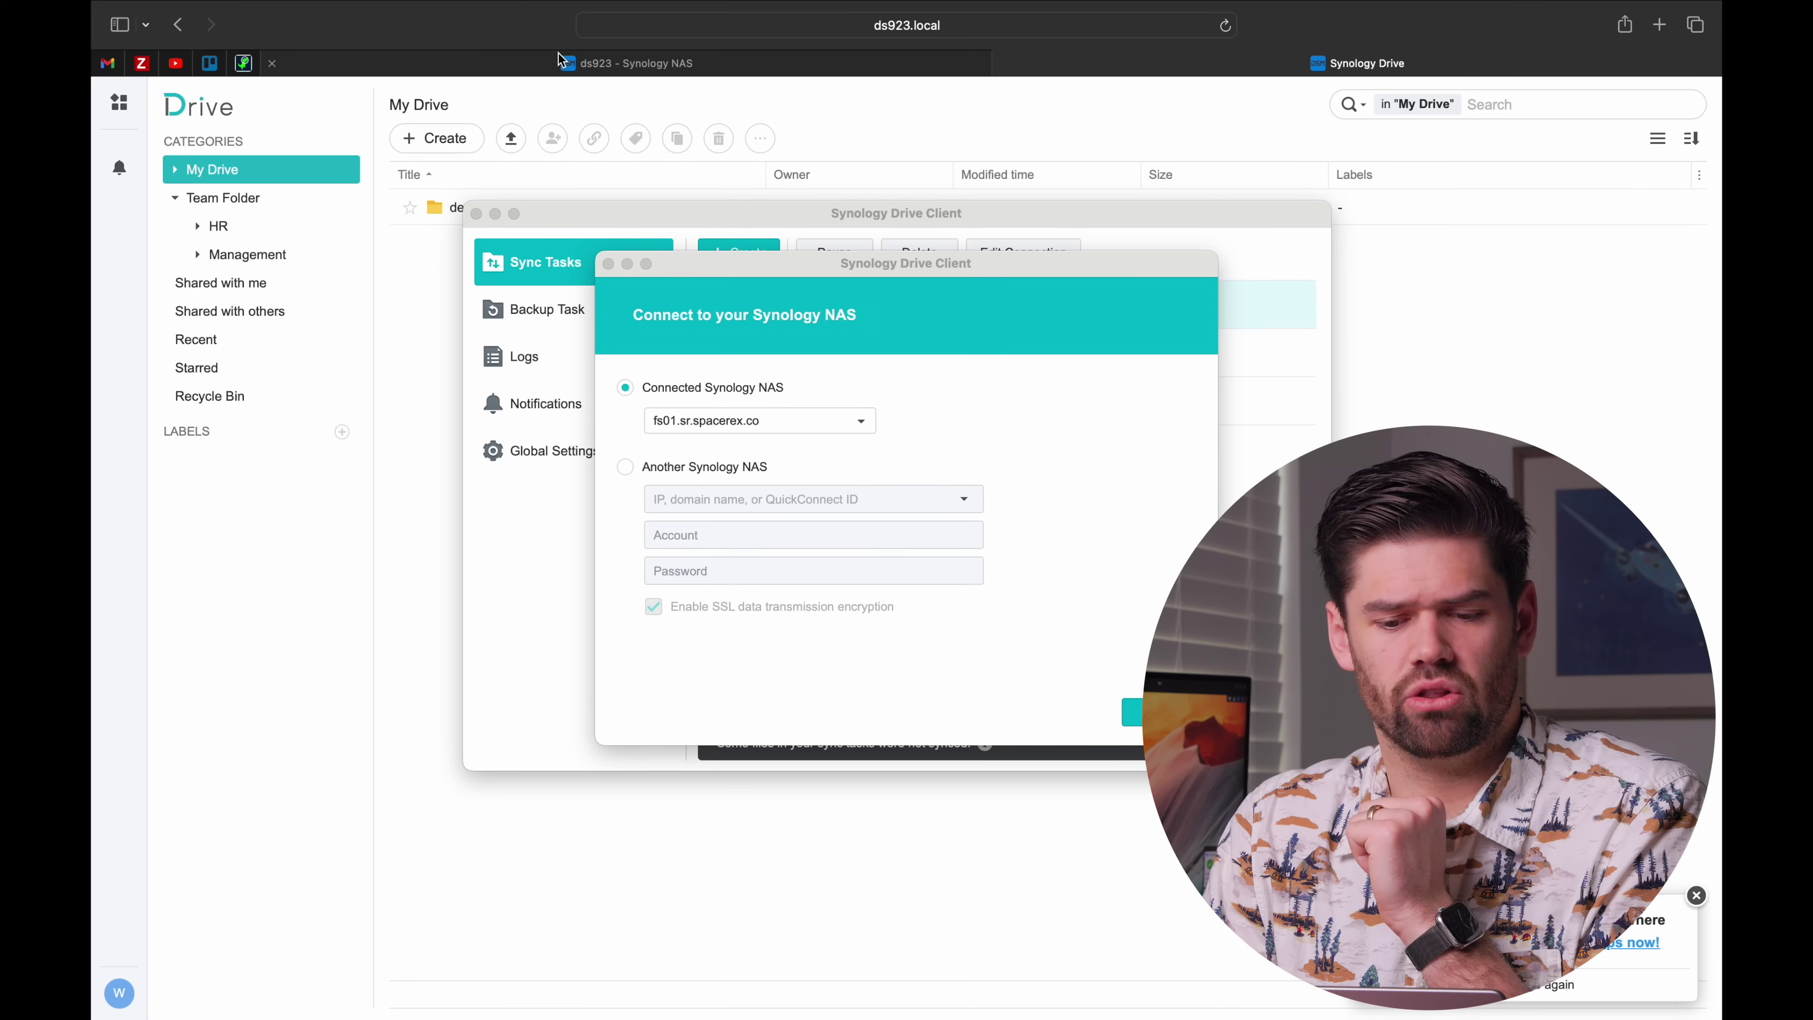
# Step: Choose to connect the sync task to another Synology NAS and enter the QuickConnect ID ds923demo
pyautogui.click(611, 65)
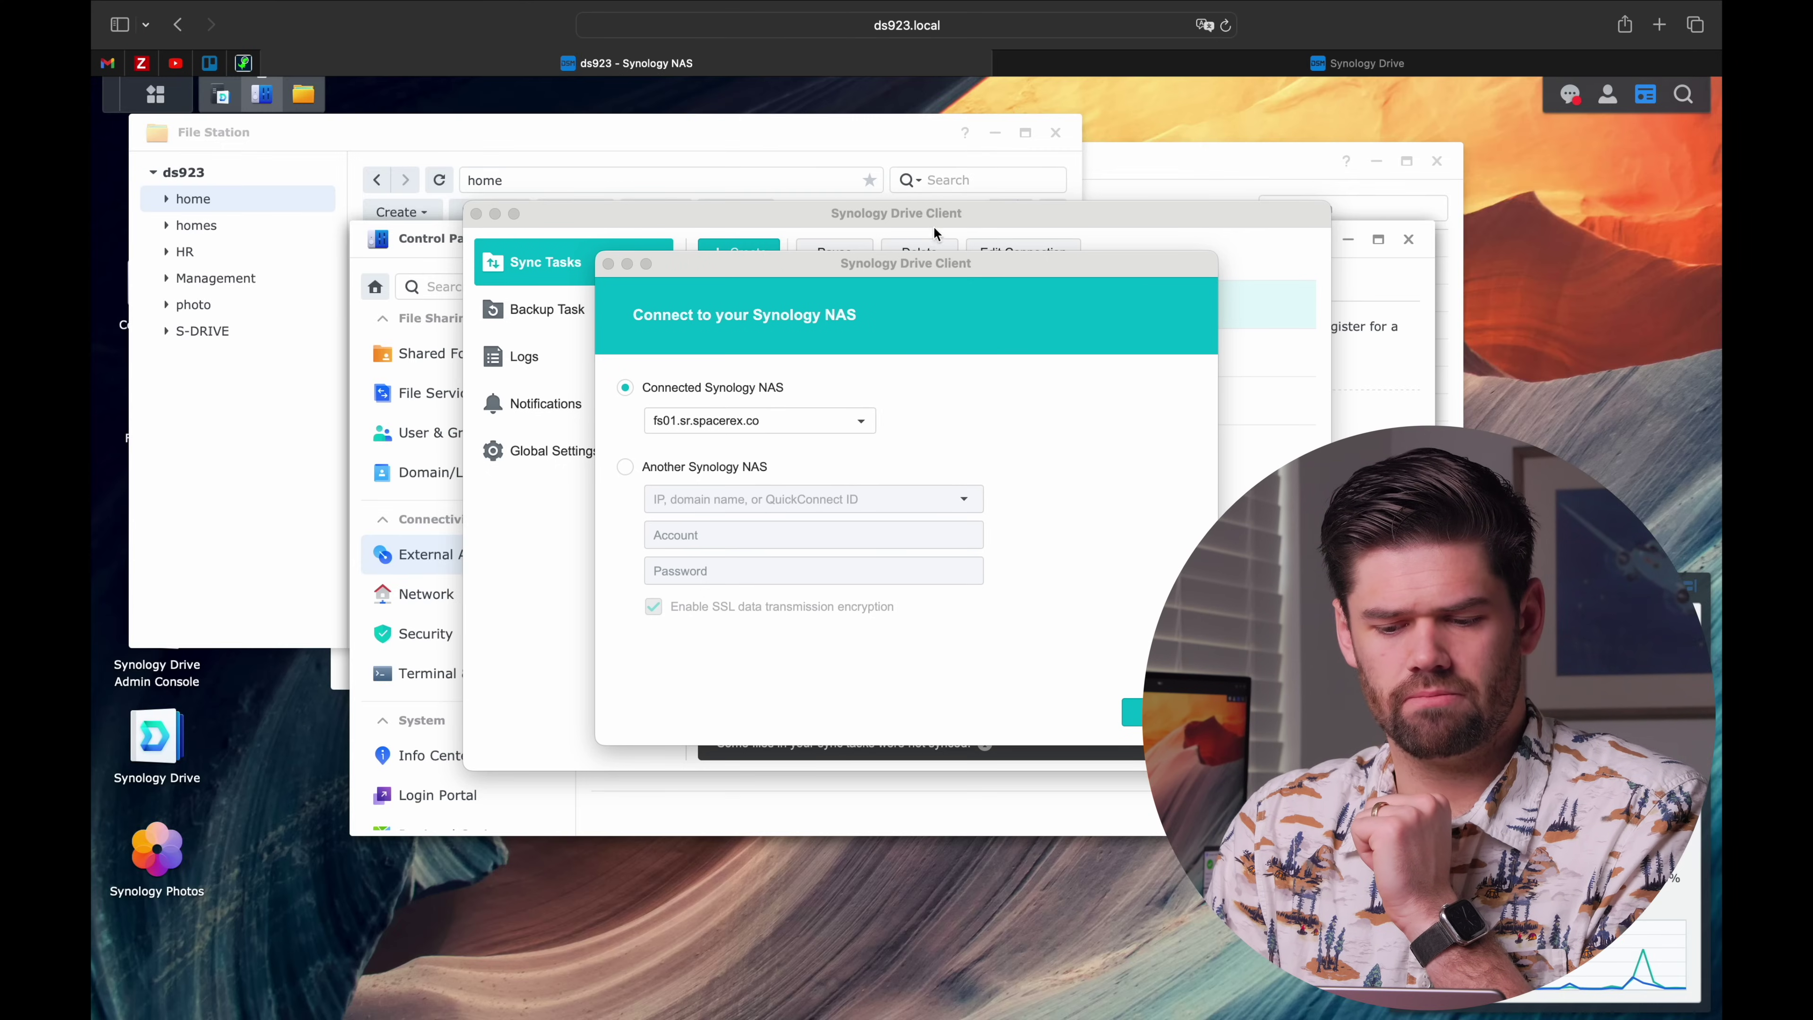
pyautogui.click(912, 273)
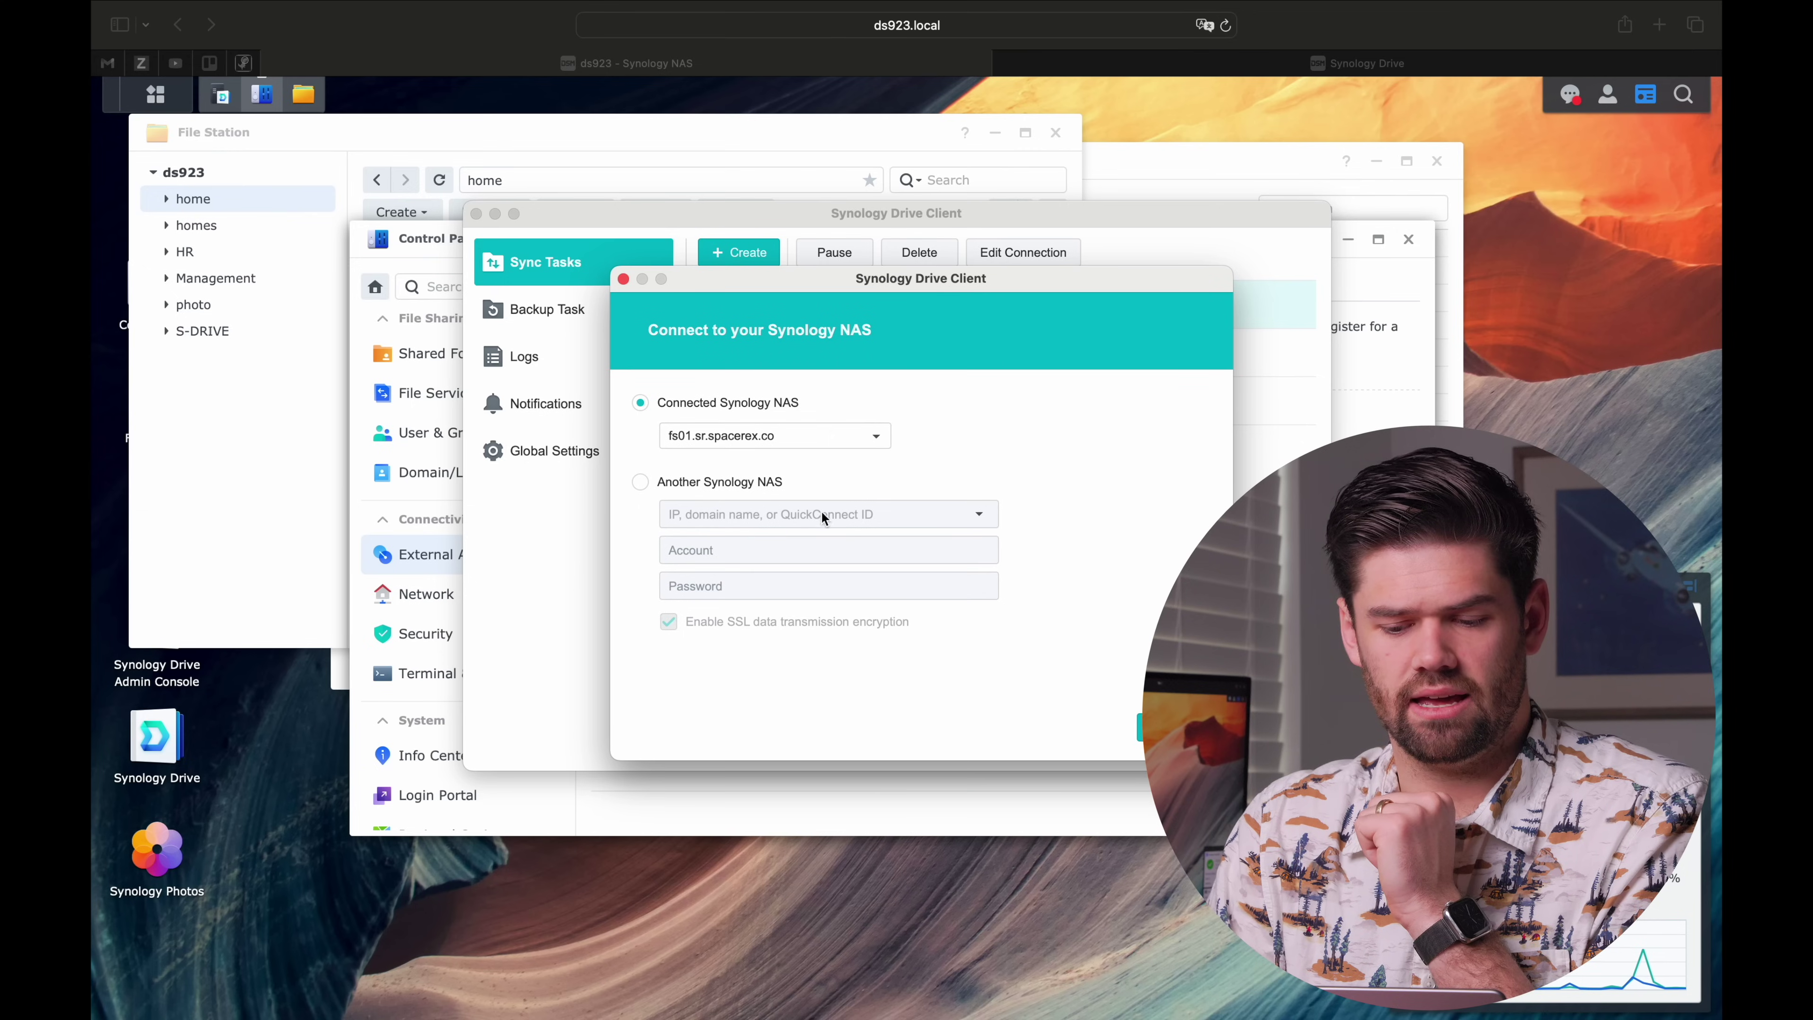
pyautogui.click(751, 484)
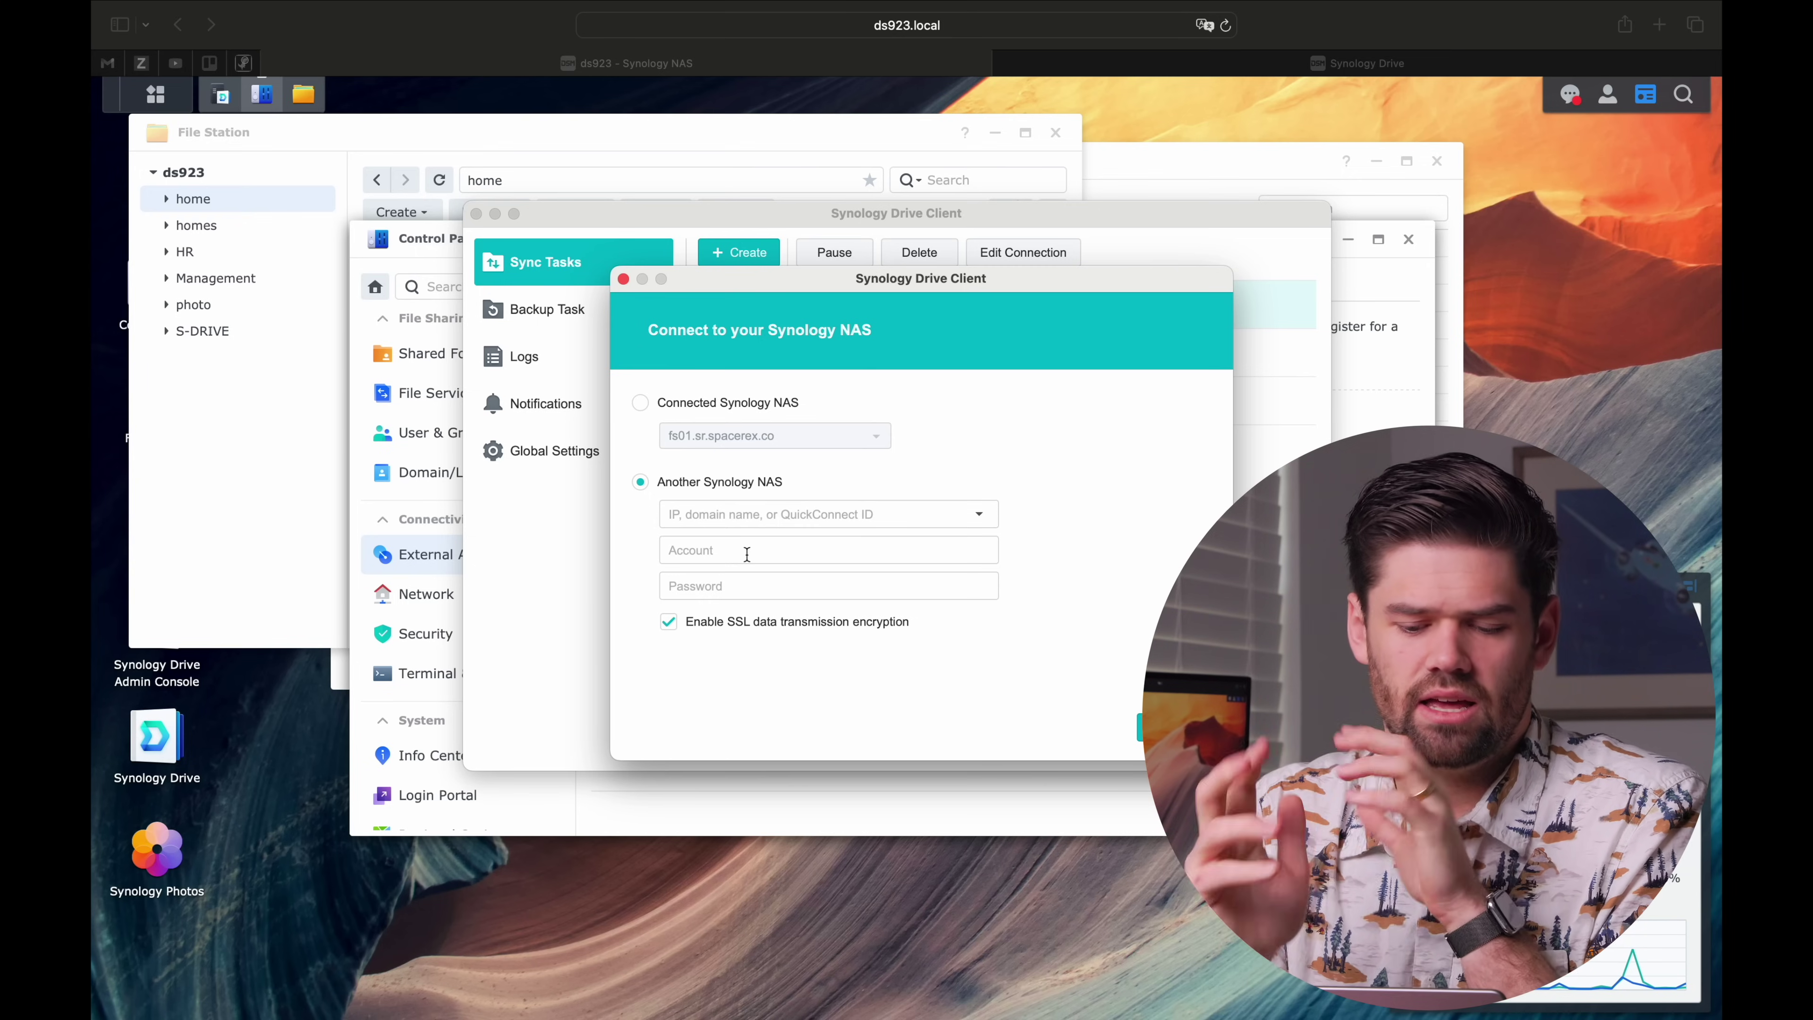
pyautogui.write('ds923demo')
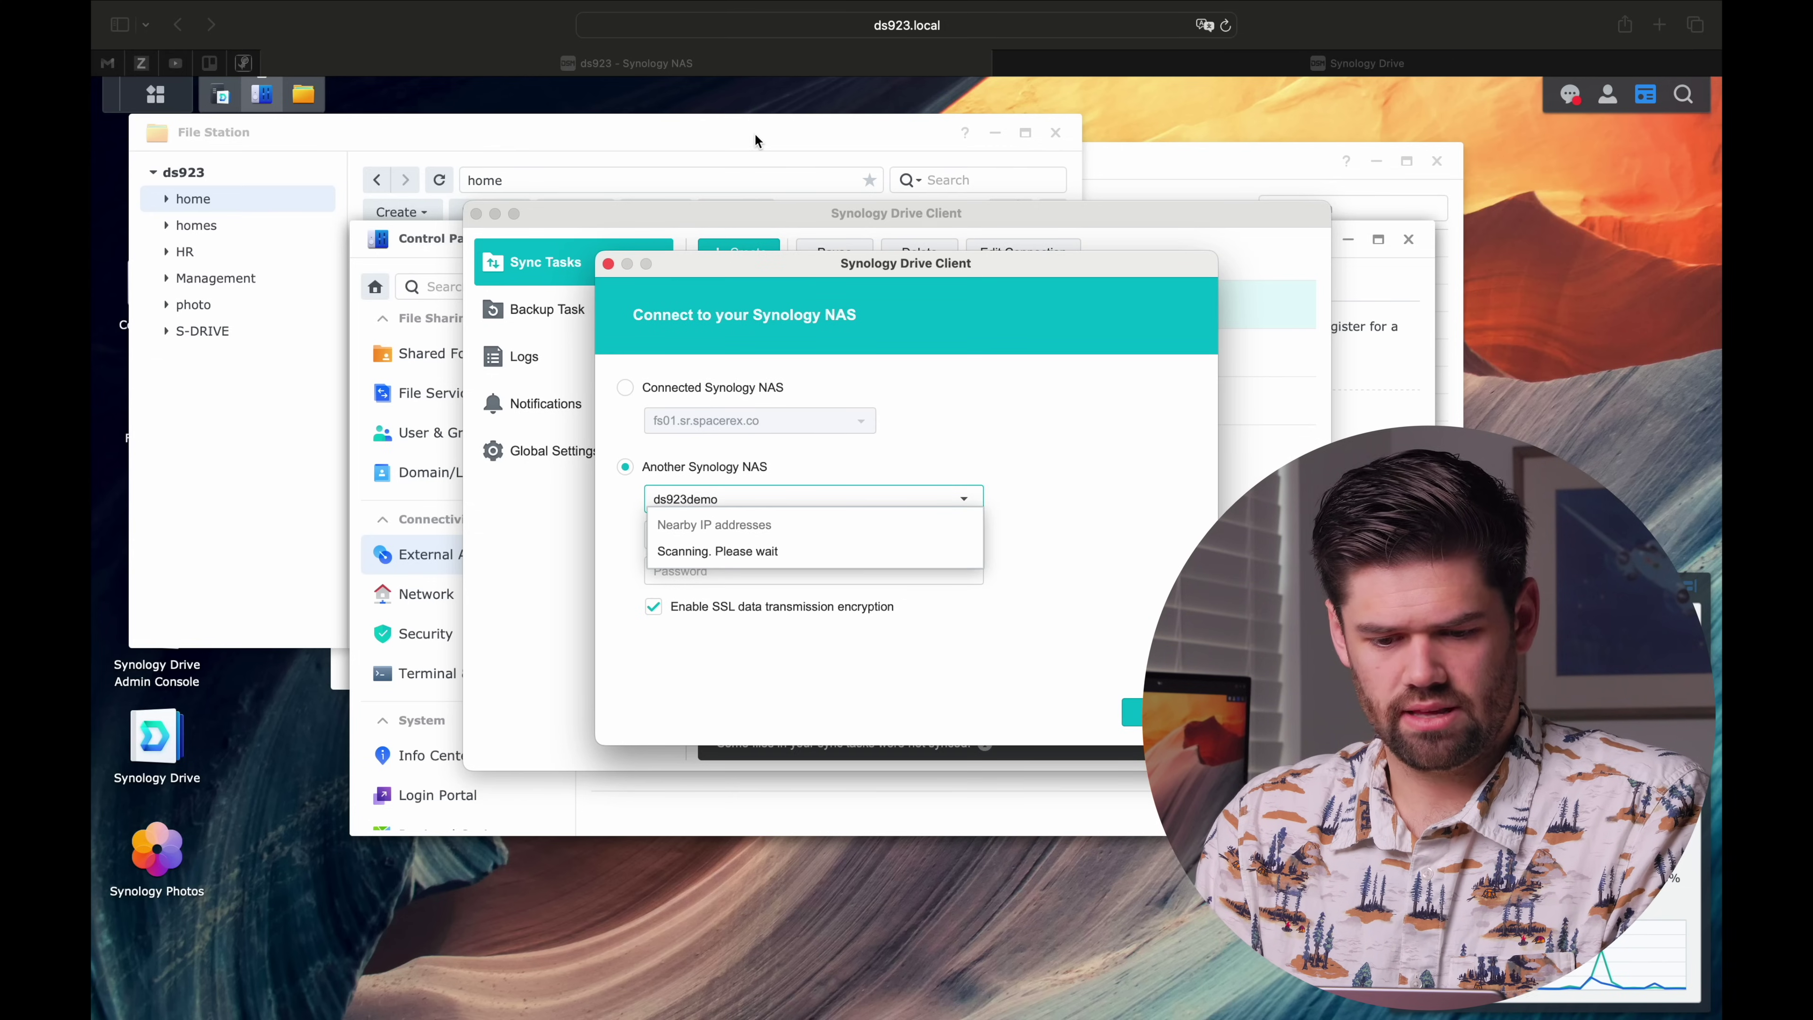
# Step: Move the Synology Drive Client windows aside and close the Synology Drive Admin Console
pyautogui.click(1144, 154)
pyautogui.click(1144, 181)
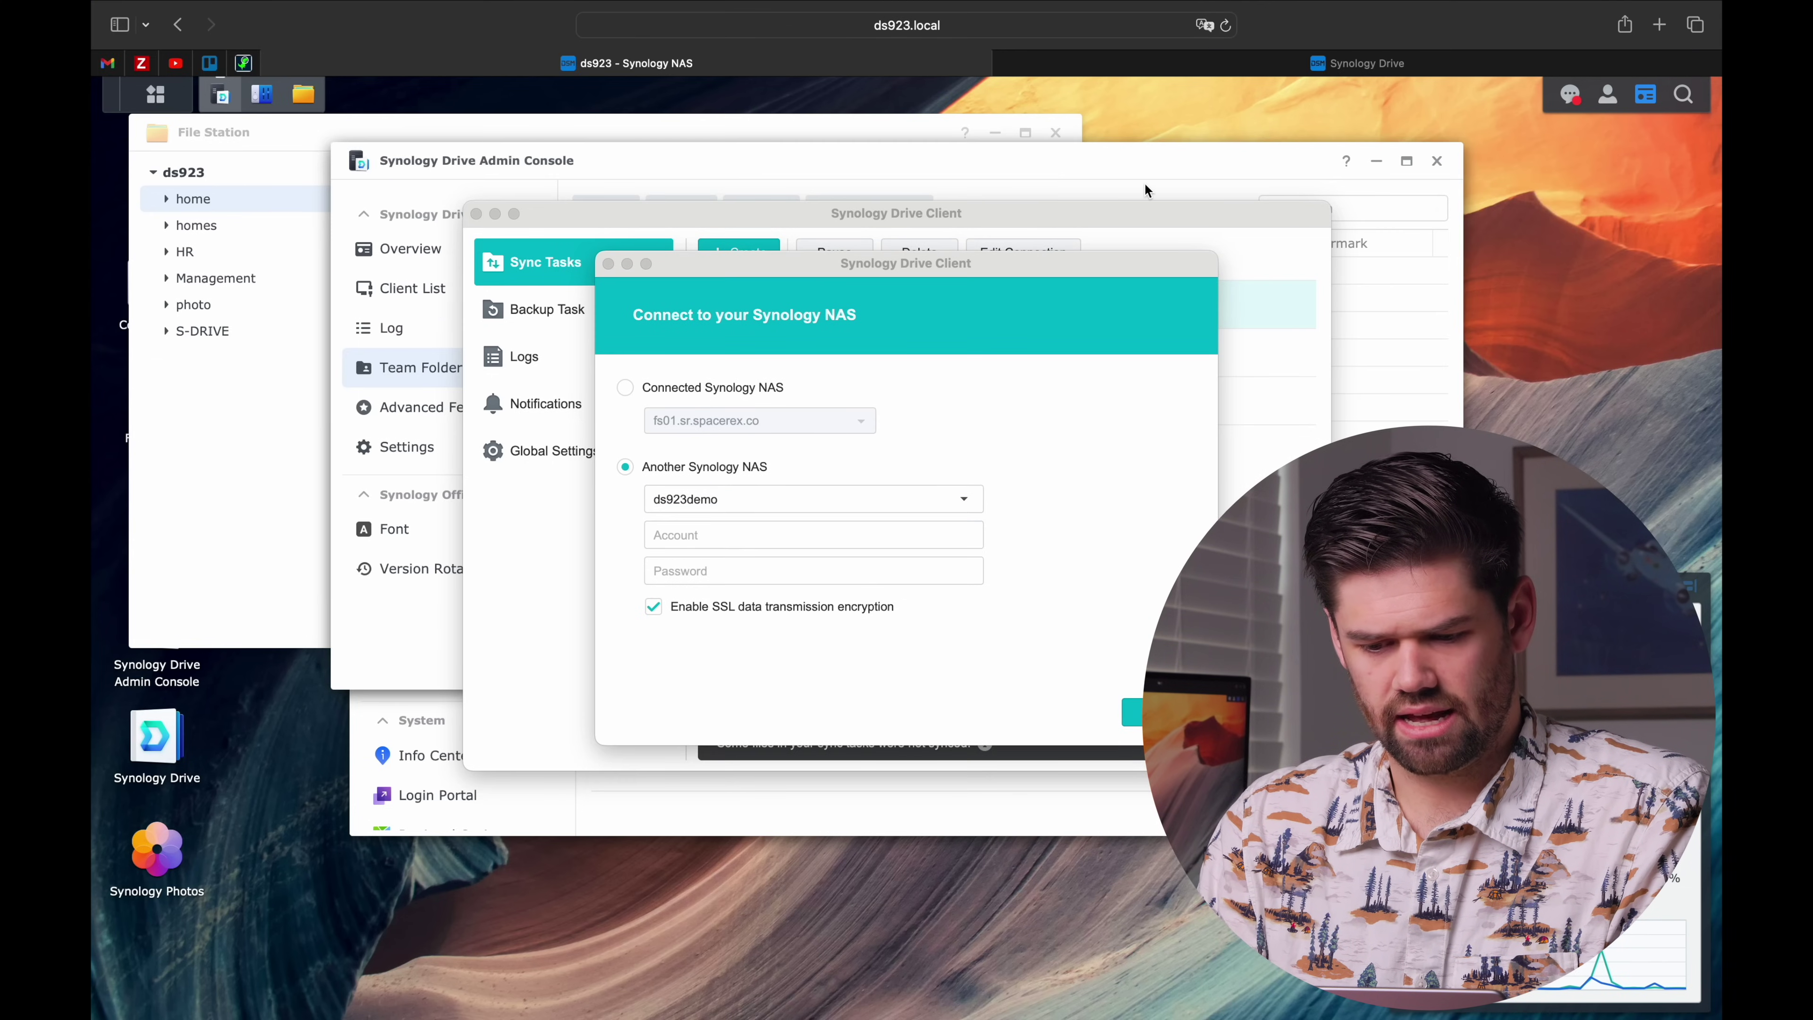
pyautogui.moveTo(1010, 260); pyautogui.dragTo(973, 632)
pyautogui.moveTo(1042, 210); pyautogui.dragTo(1063, 659)
pyautogui.click(1437, 160)
pyautogui.click(1437, 161)
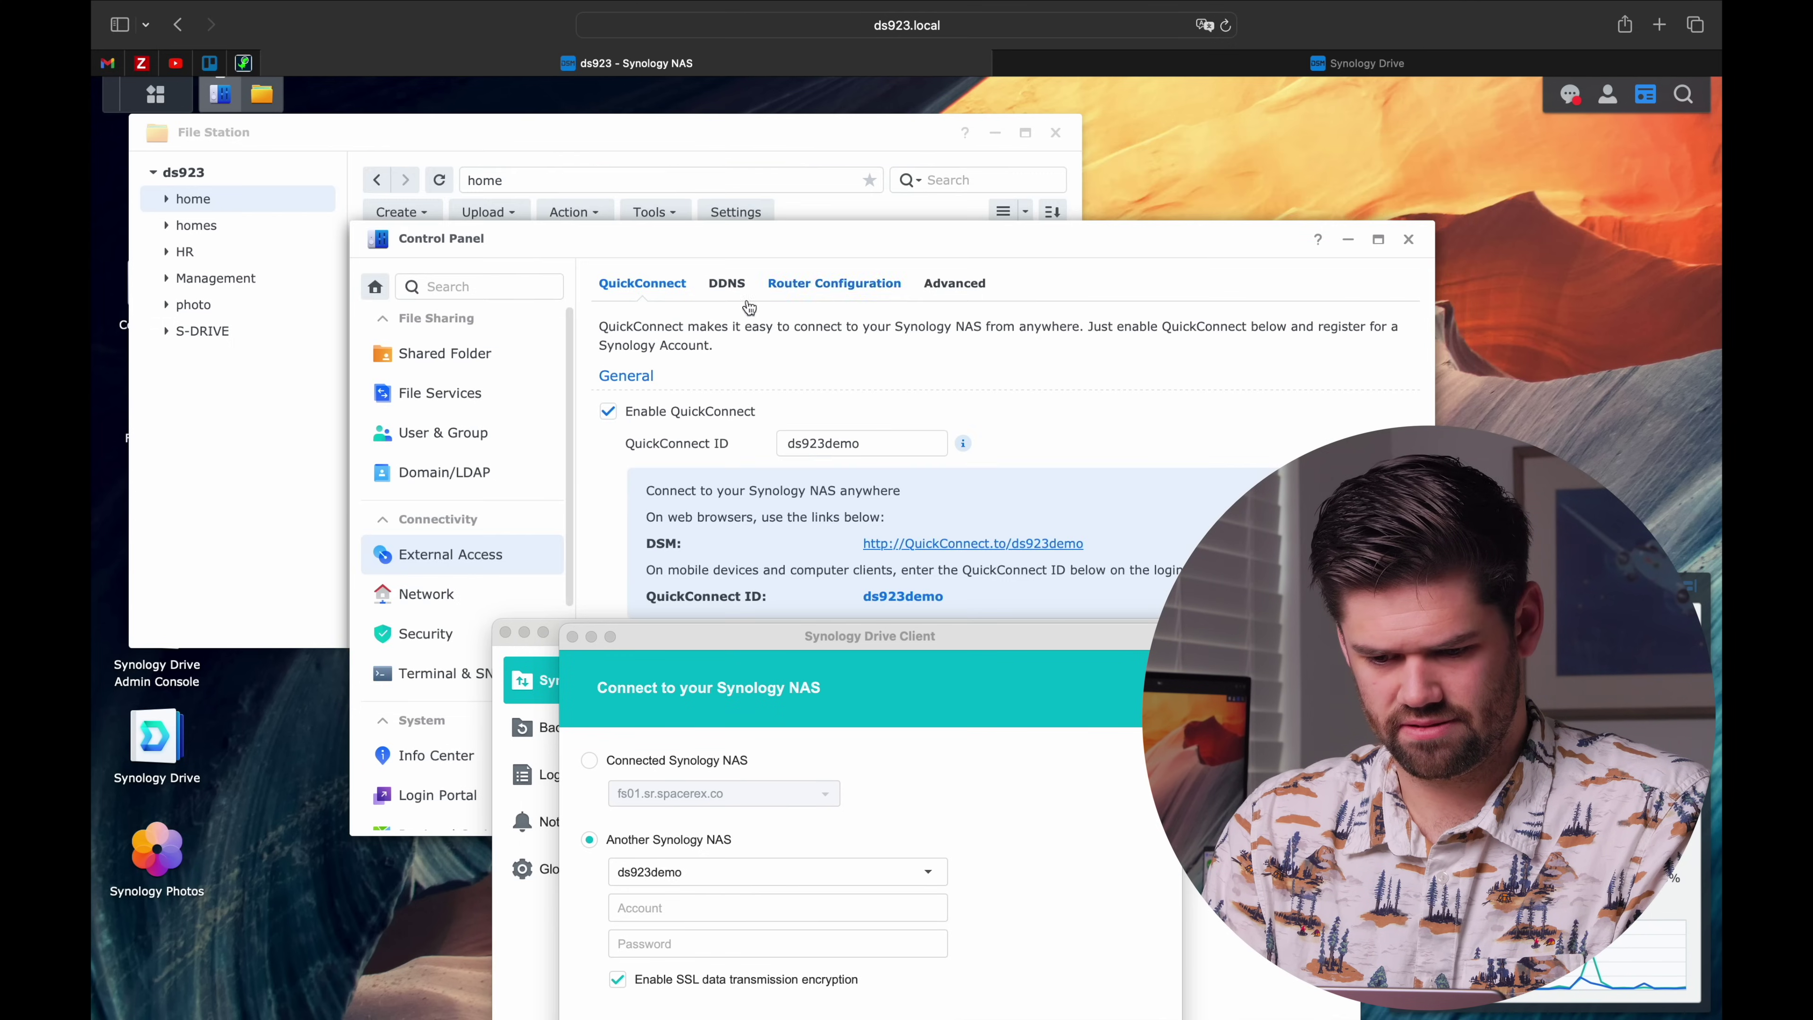
# Step: Connect the sync task to the NAS by entering the account name and the account password
pyautogui.click(944, 636)
pyautogui.moveTo(944, 635); pyautogui.dragTo(967, 231)
pyautogui.click(726, 500)
pyautogui.write('Will')
pyautogui.press('Tab')
pyautogui.write('•••••••••••••')
pyautogui.press('Return')
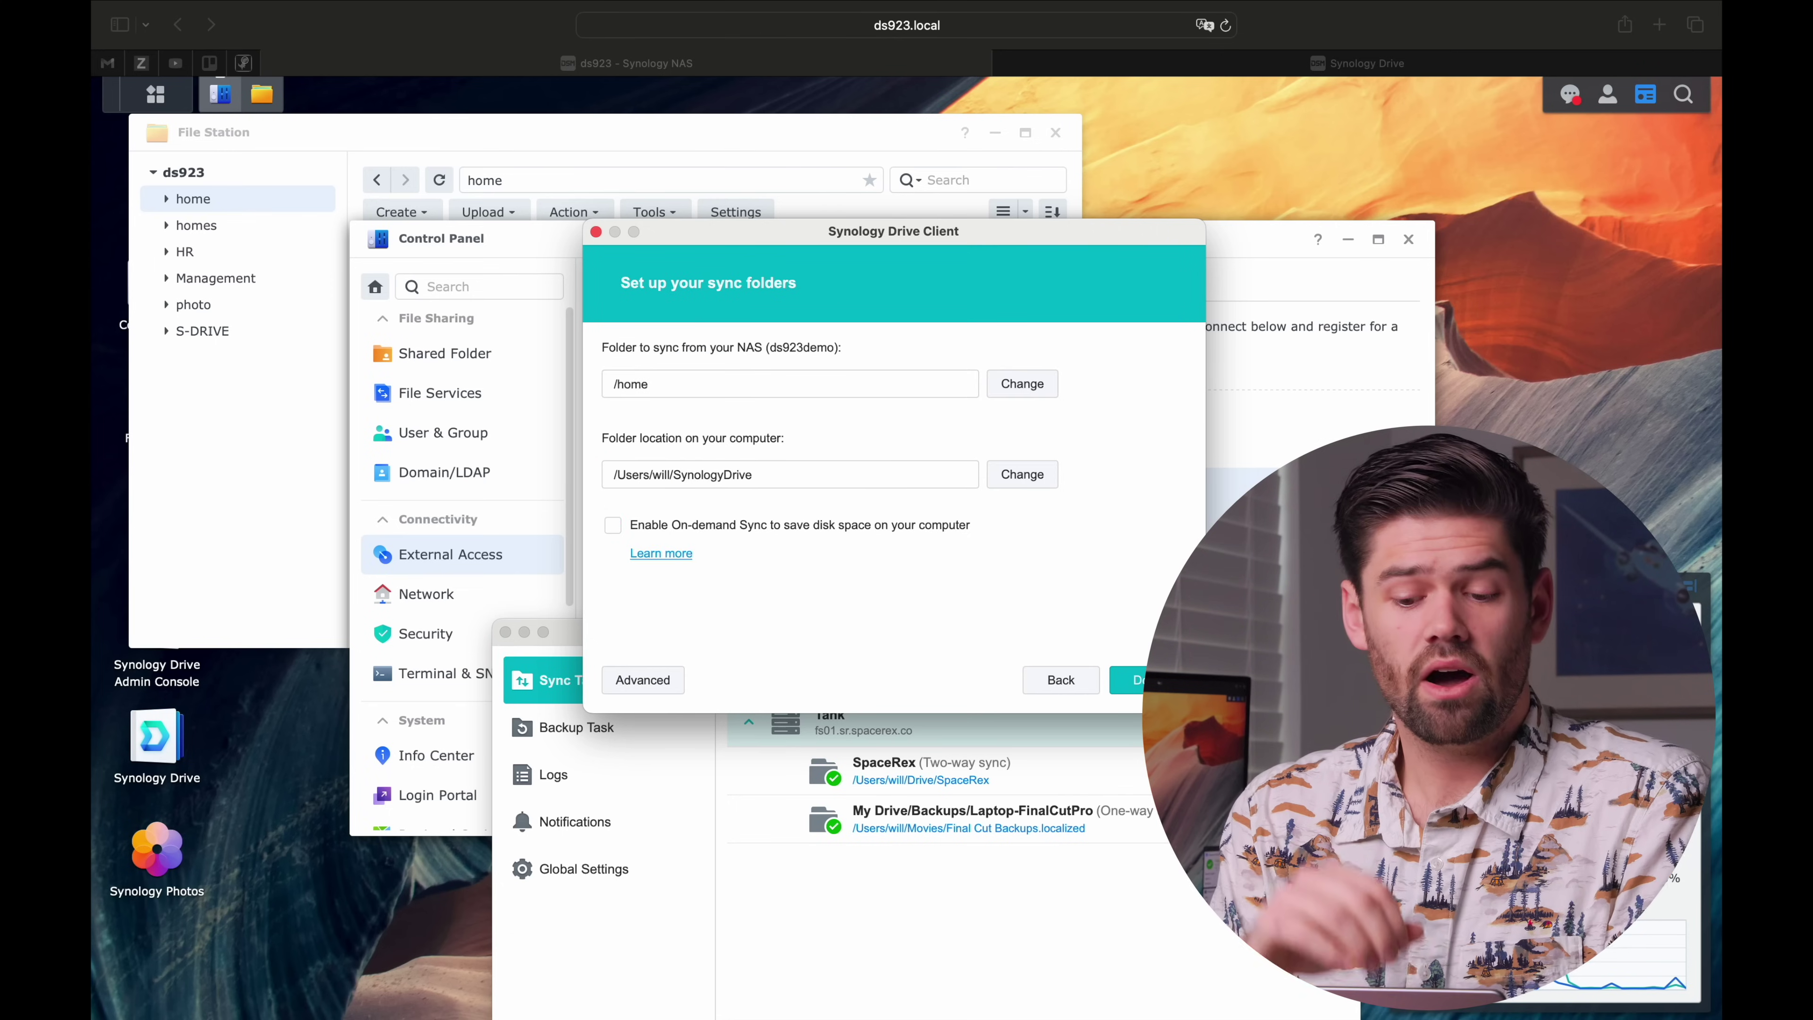
# Step: Try to create a local sync folder named Synology Home without an empty SynologyDrive subfolder
pyautogui.click(838, 217)
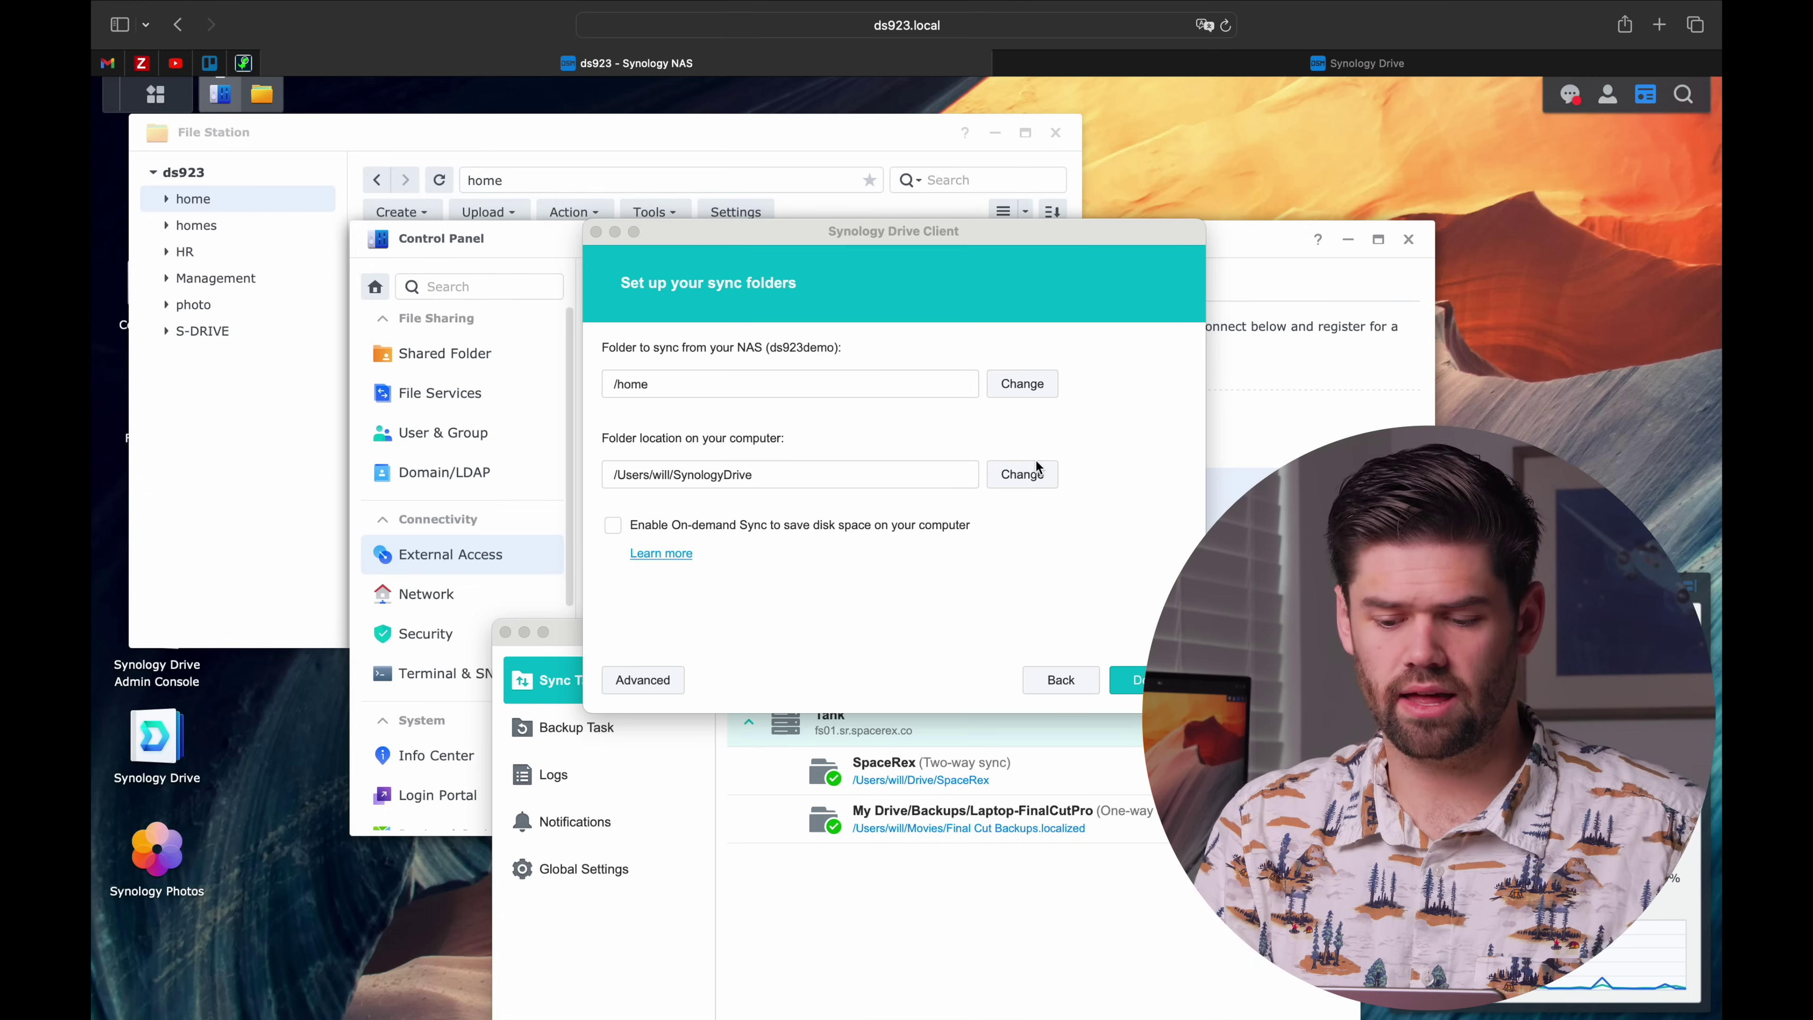
pyautogui.click(1037, 481)
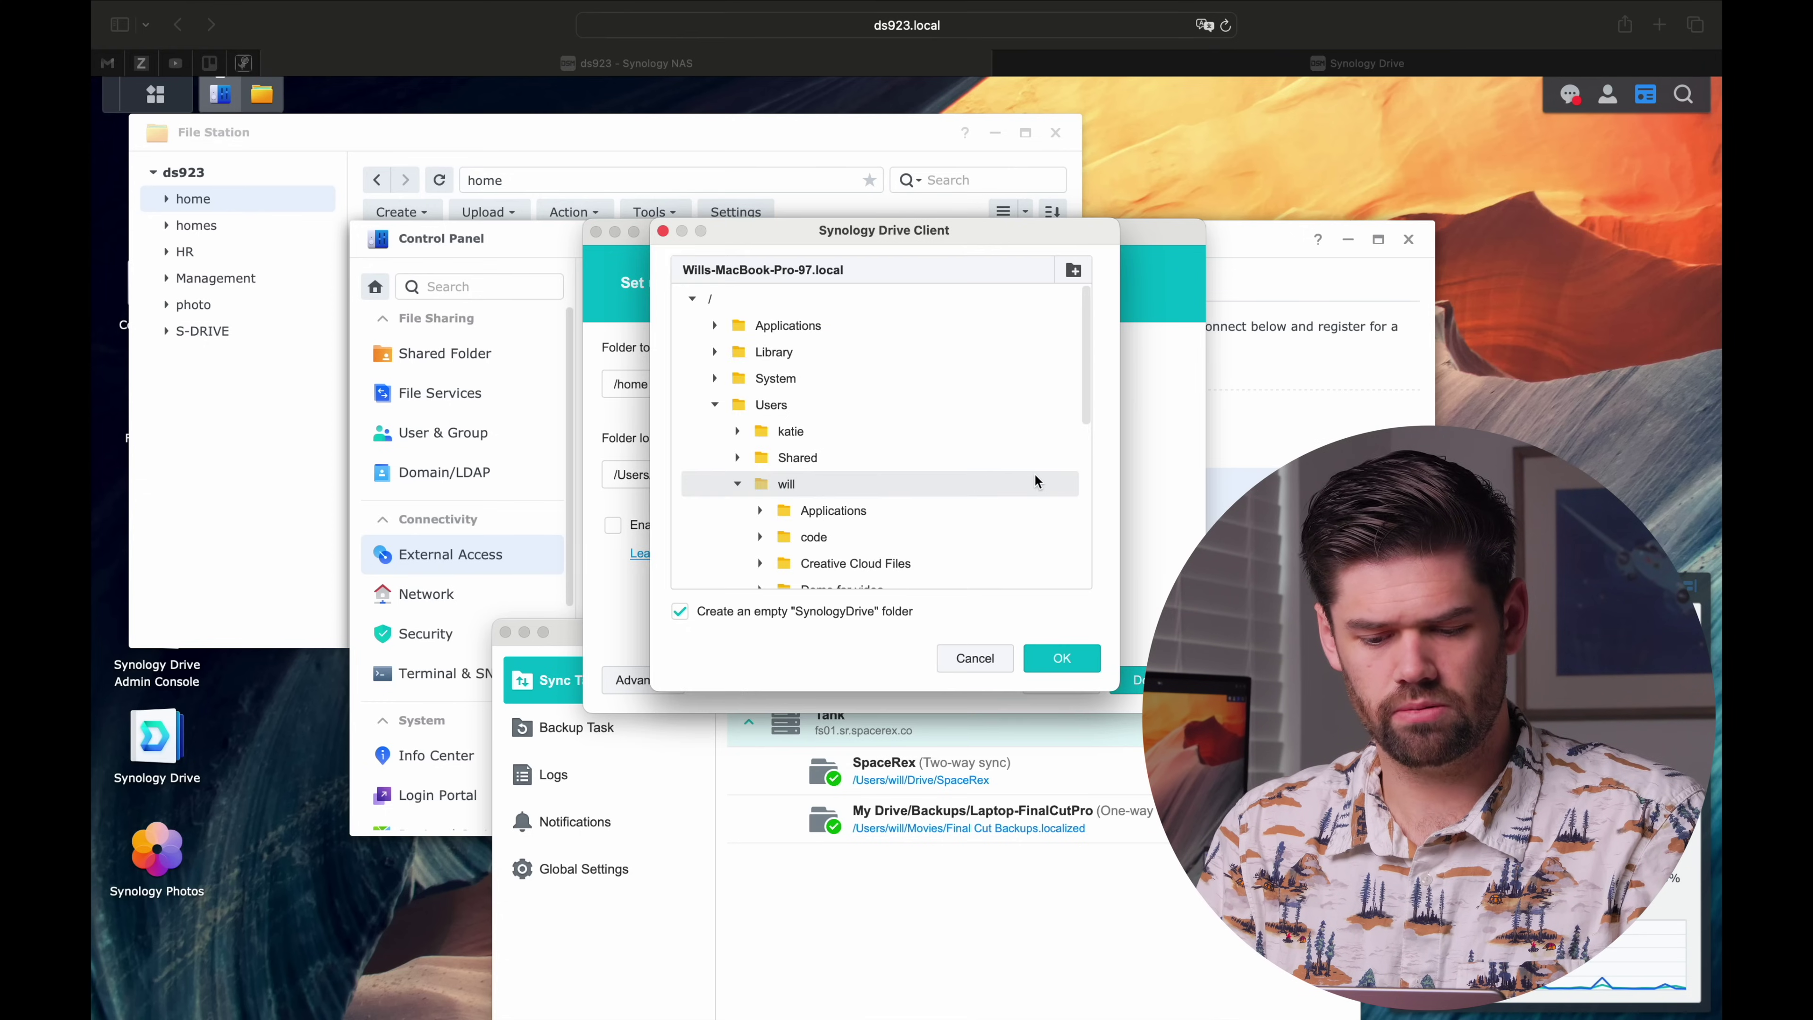
pyautogui.scroll(-5, 863, 451)
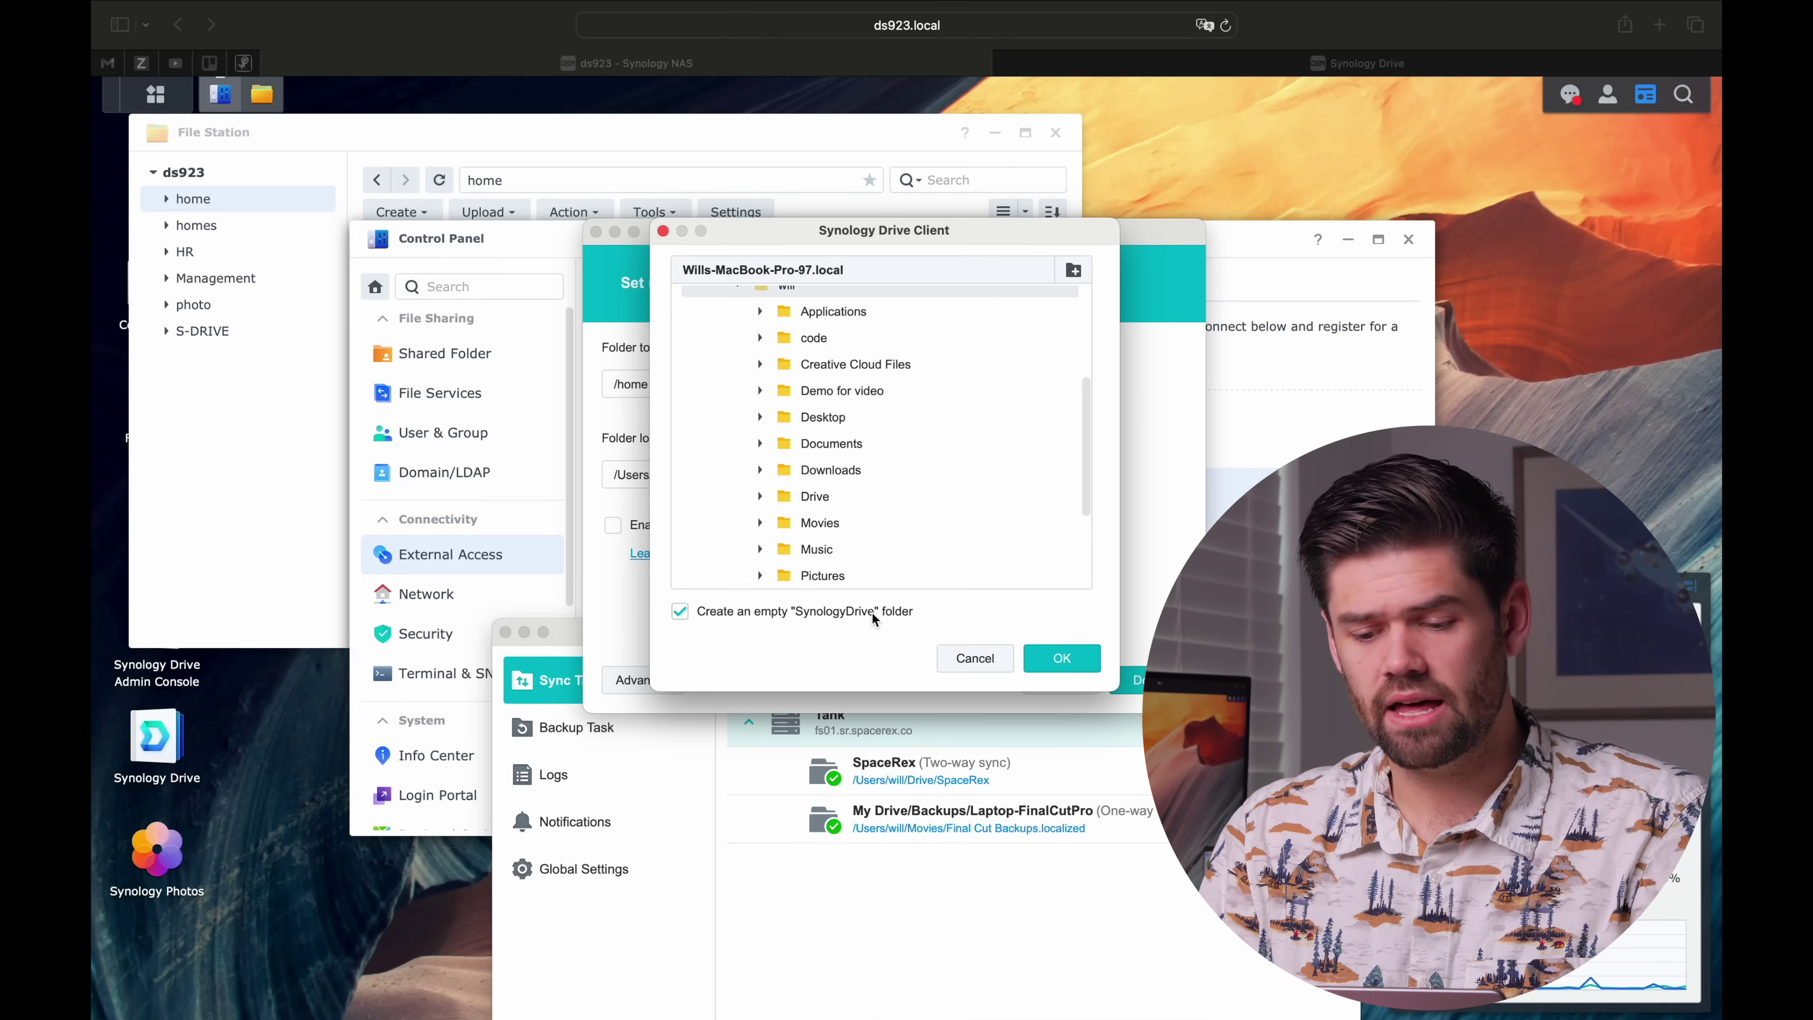
pyautogui.click(1081, 276)
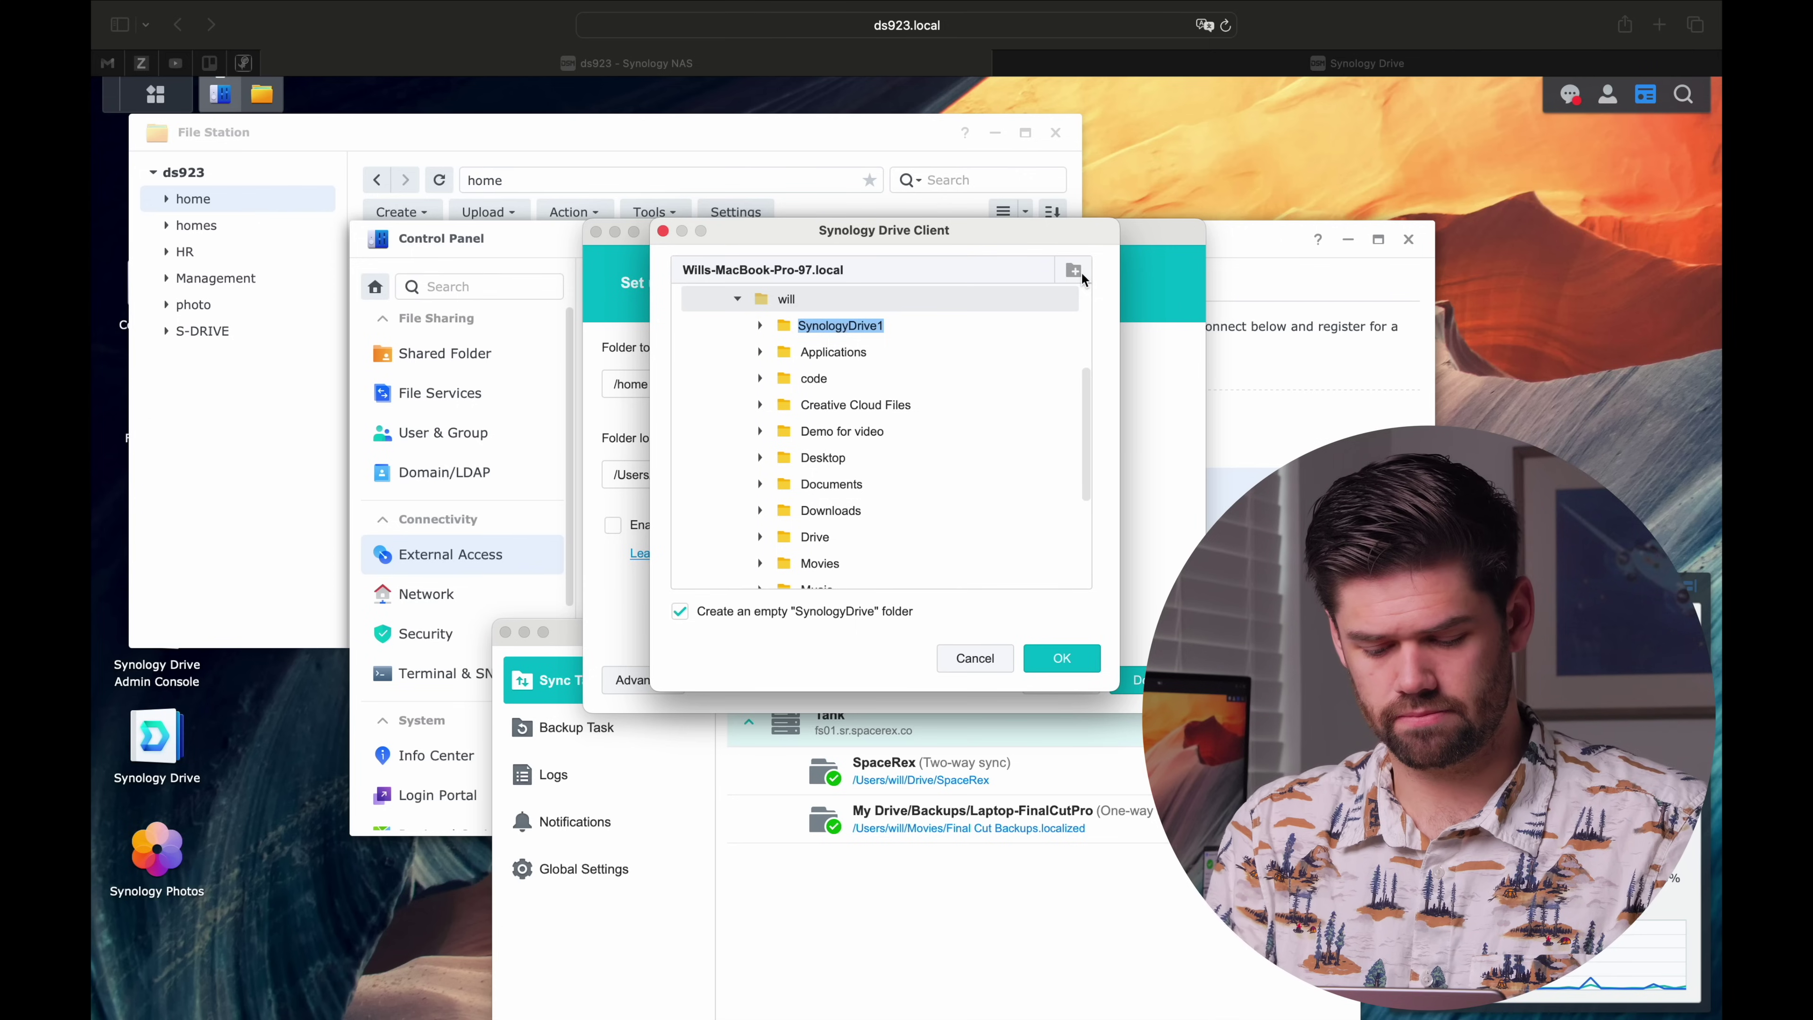
pyautogui.write('Synology Home')
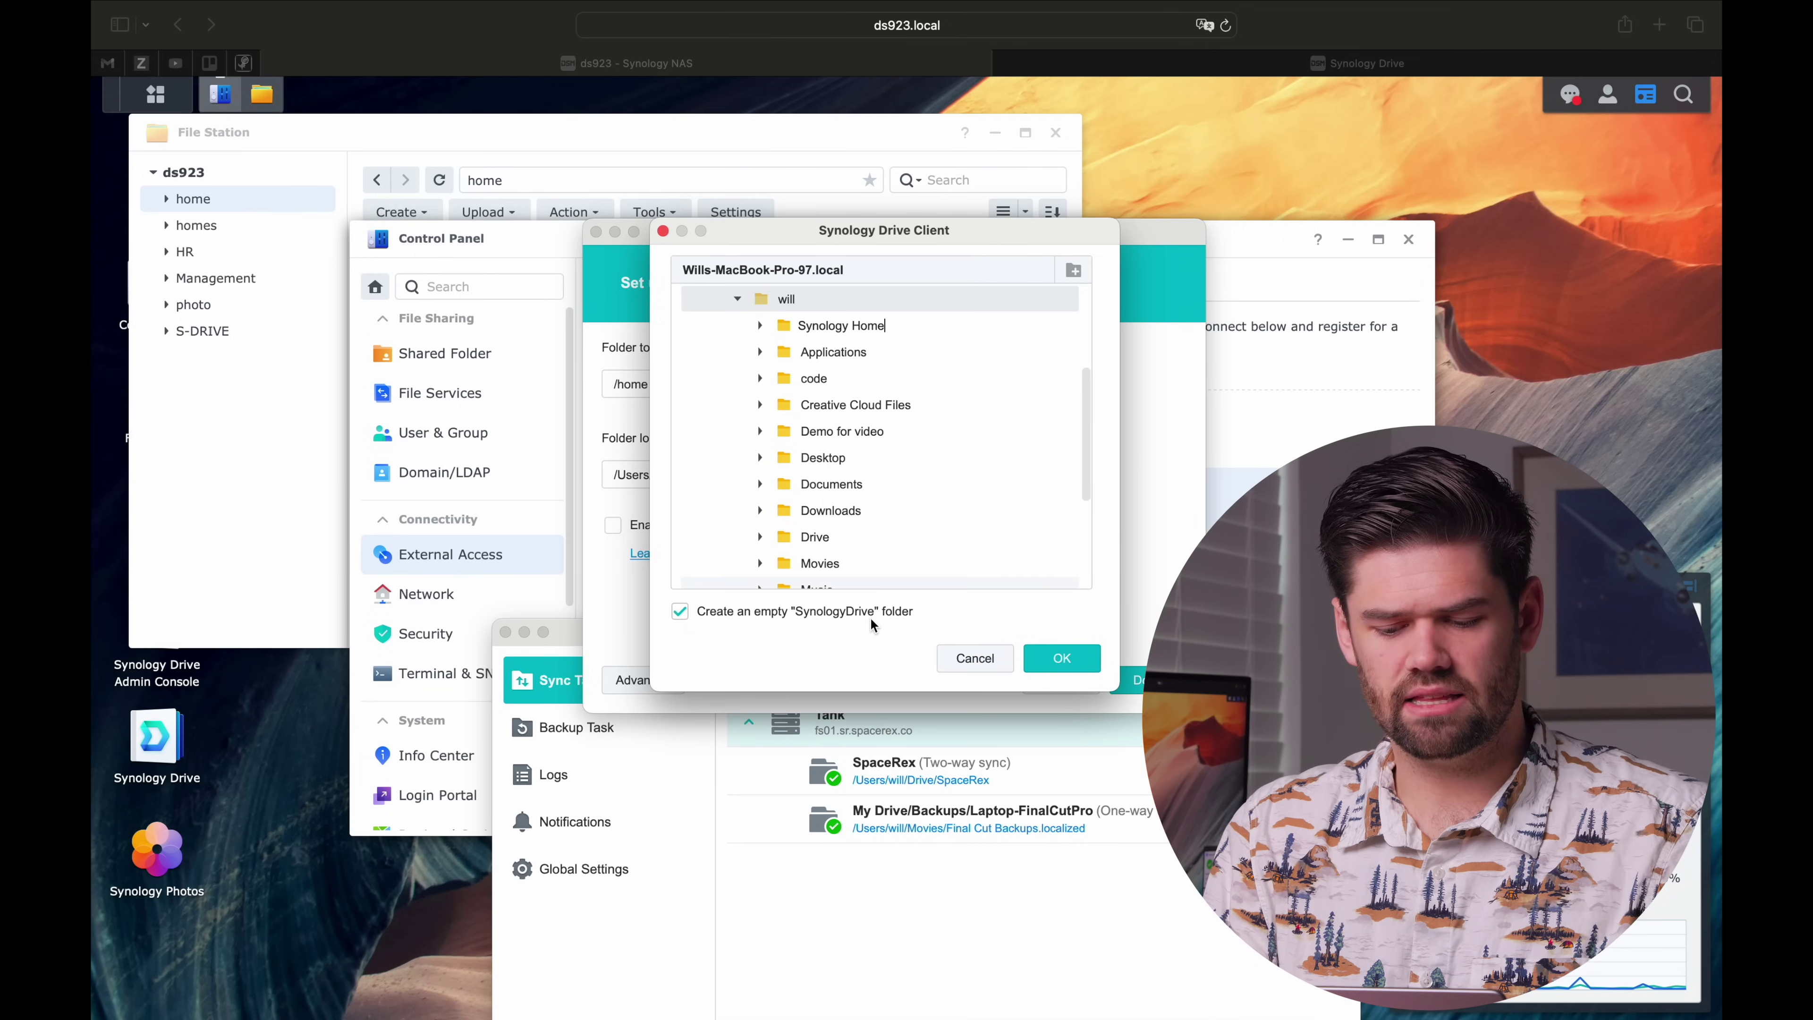
pyautogui.click(871, 611)
# Step: Examine the computer's folder tree for possible sync locations and cancel the location change
pyautogui.scroll(-3, 858, 355)
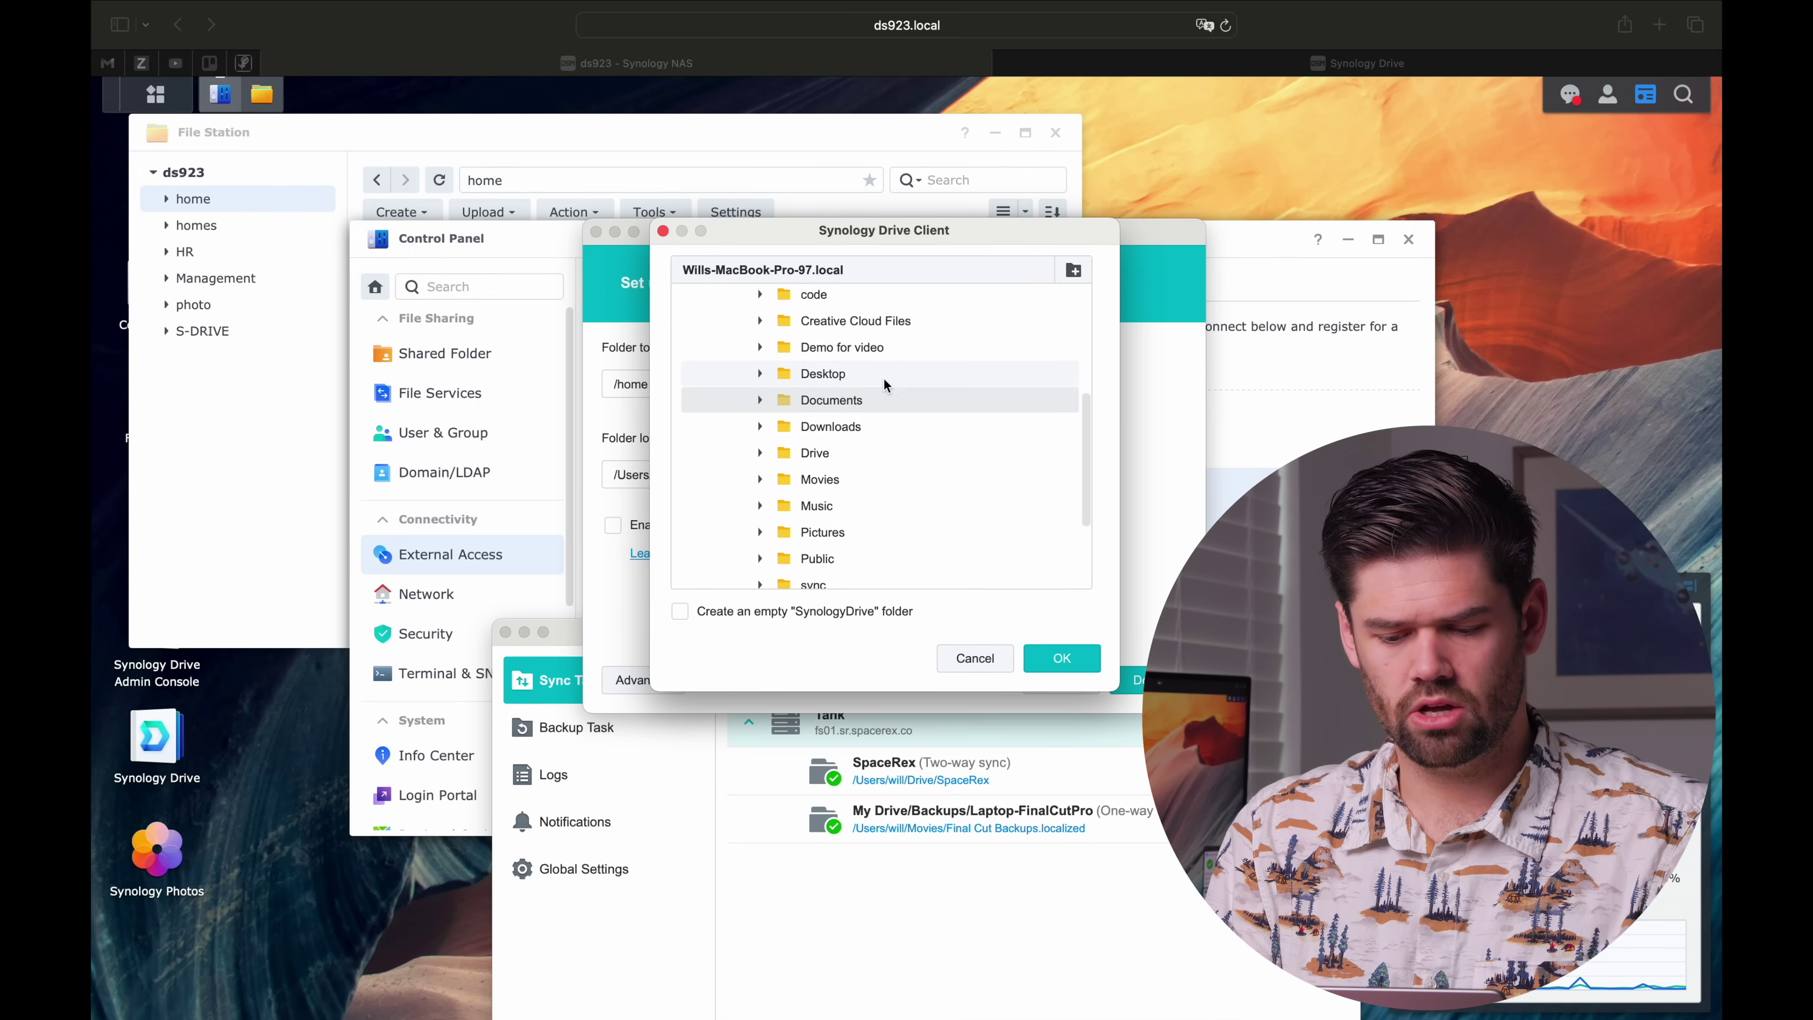
pyautogui.scroll(-5, 885, 386)
pyautogui.click(872, 475)
pyautogui.scroll(2, 872, 475)
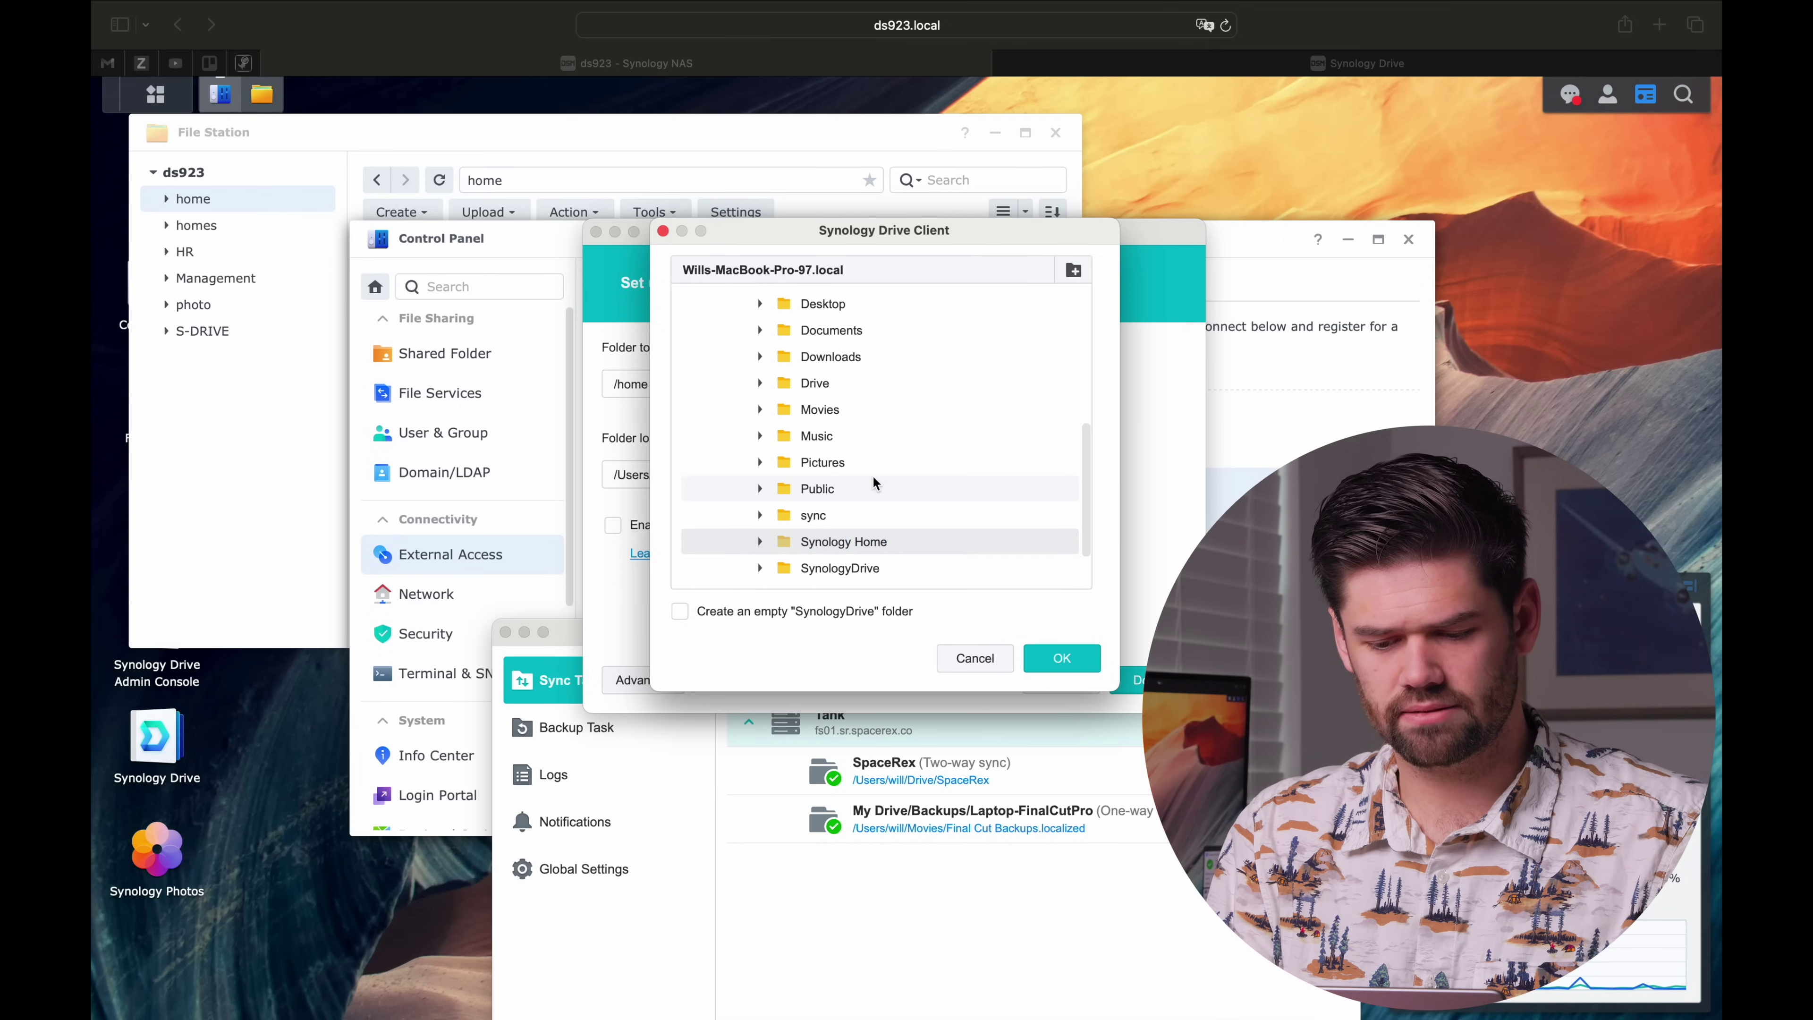
pyautogui.scroll(1, 872, 483)
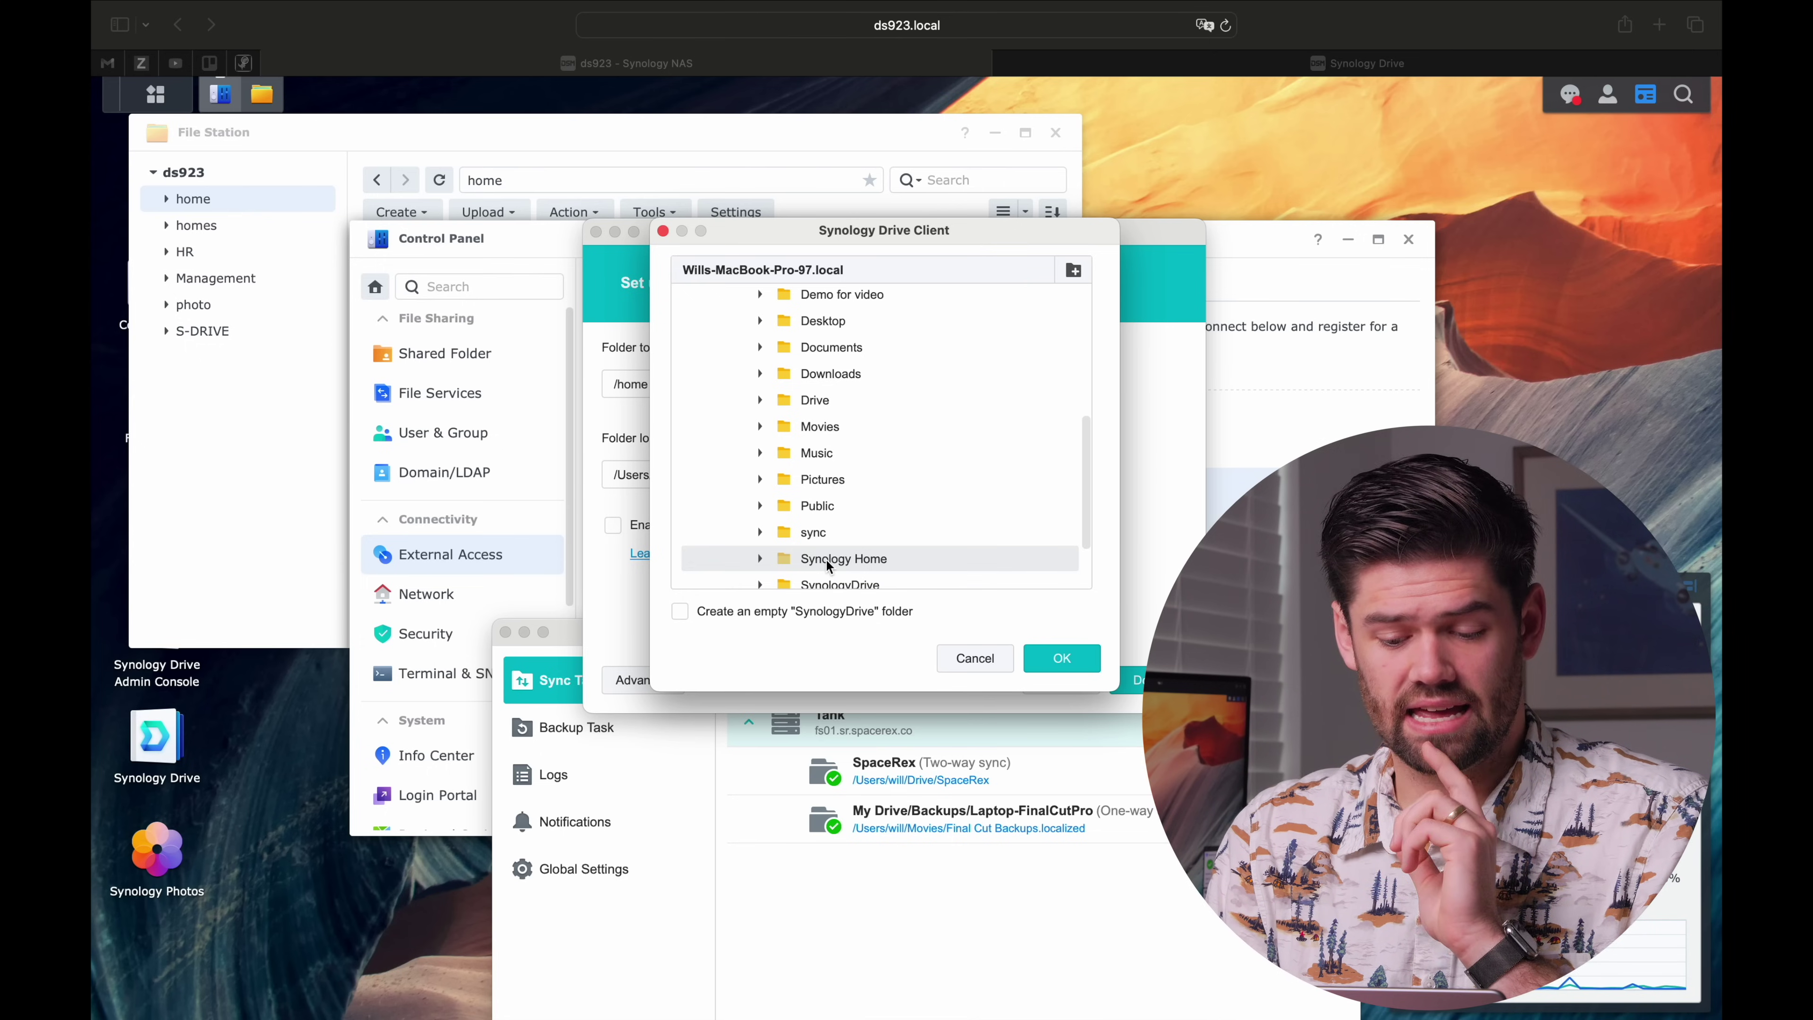
pyautogui.scroll(-1, 832, 578)
pyautogui.scroll(5, 831, 572)
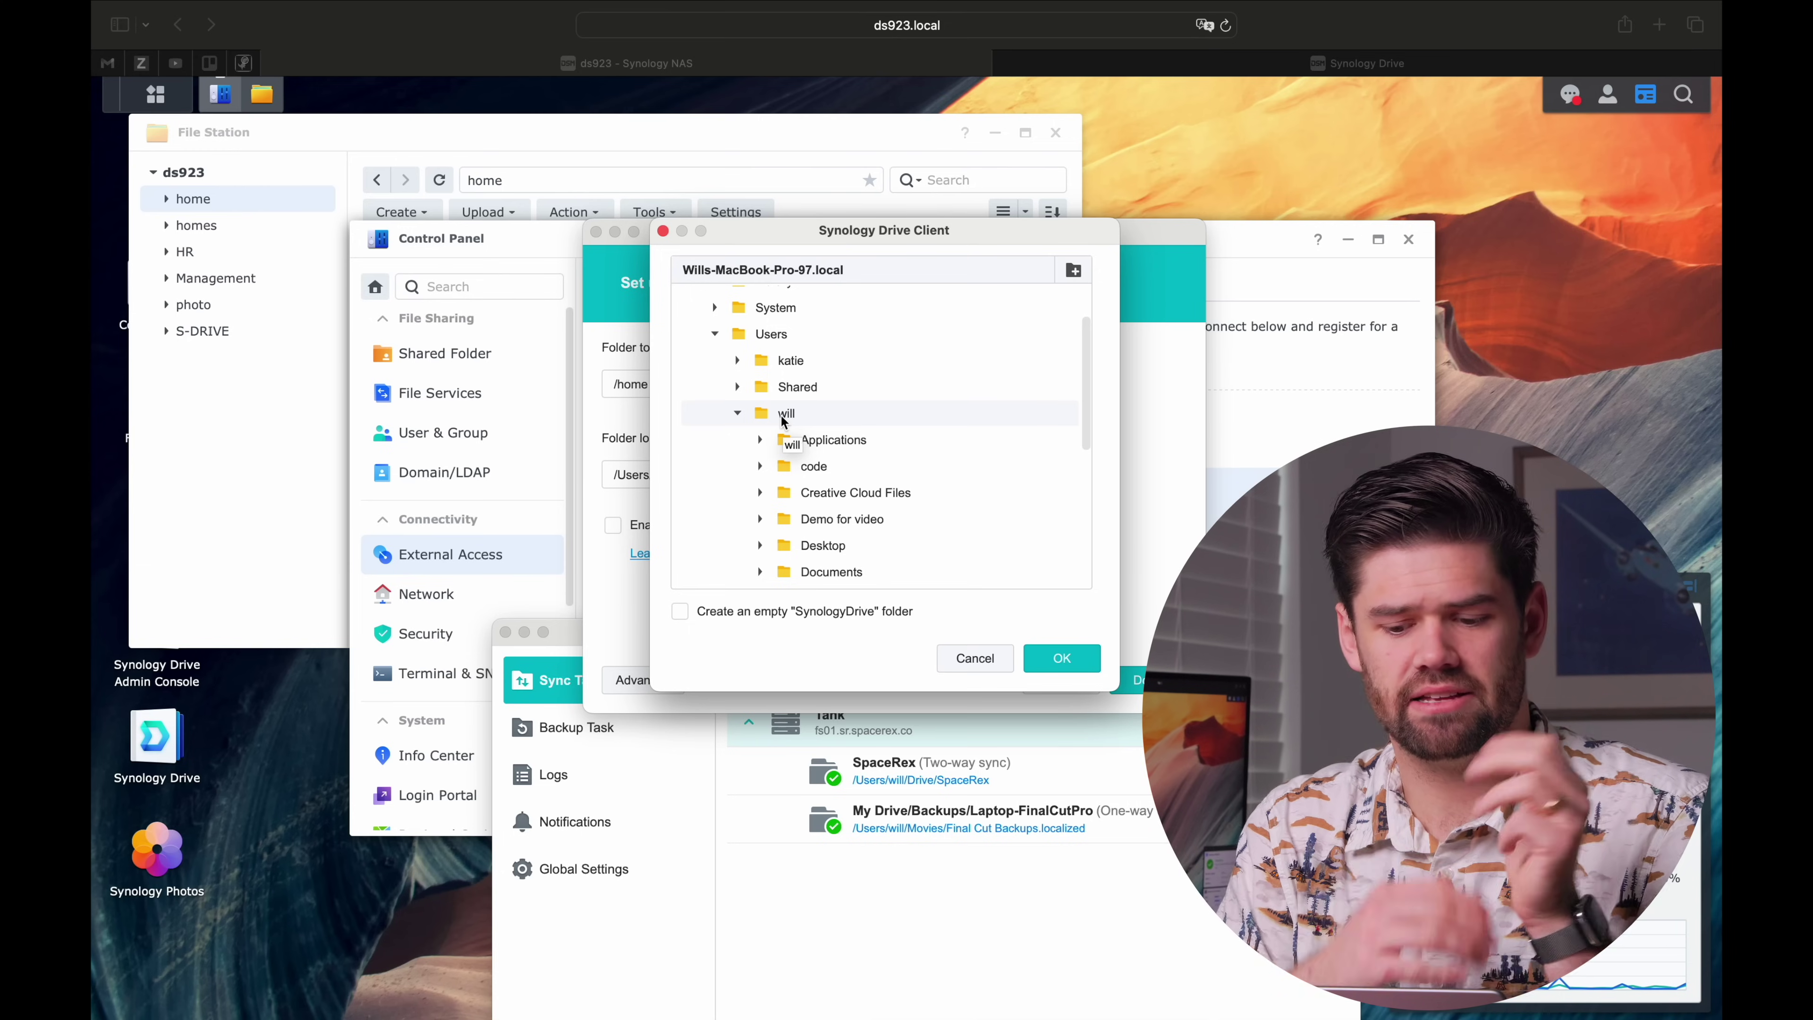
pyautogui.scroll(-5, 857, 442)
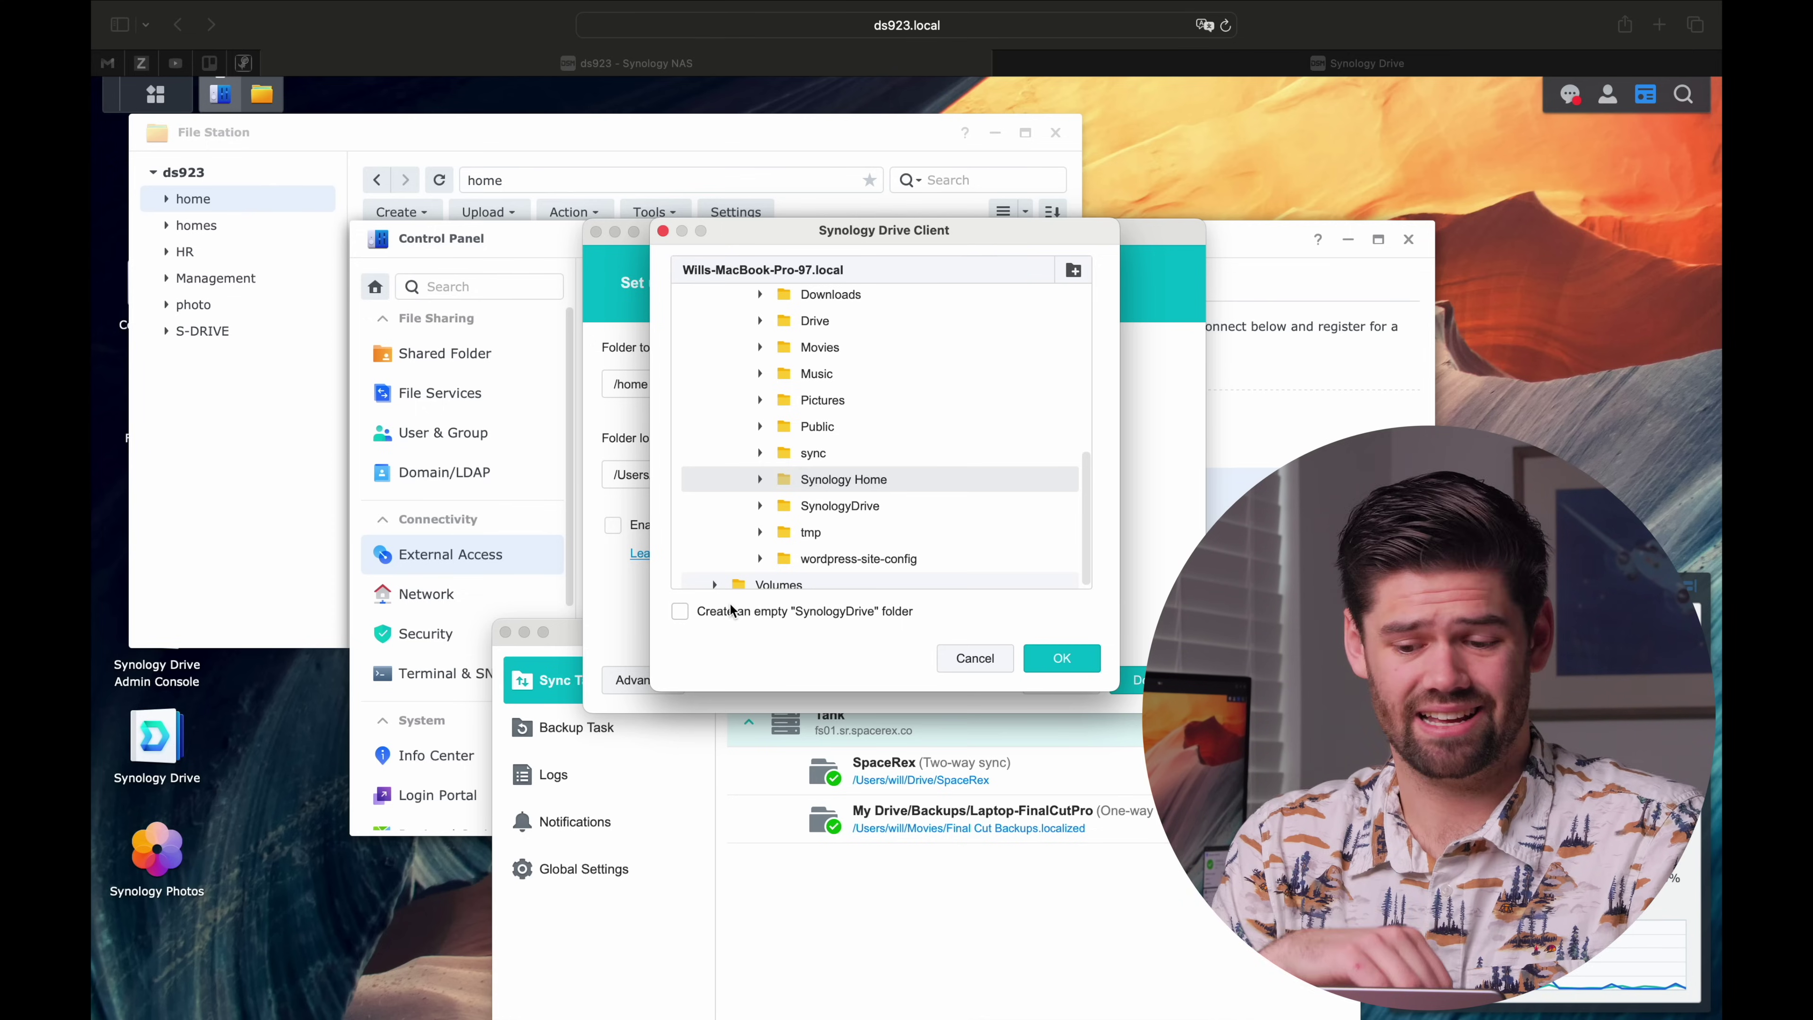
pyautogui.click(993, 670)
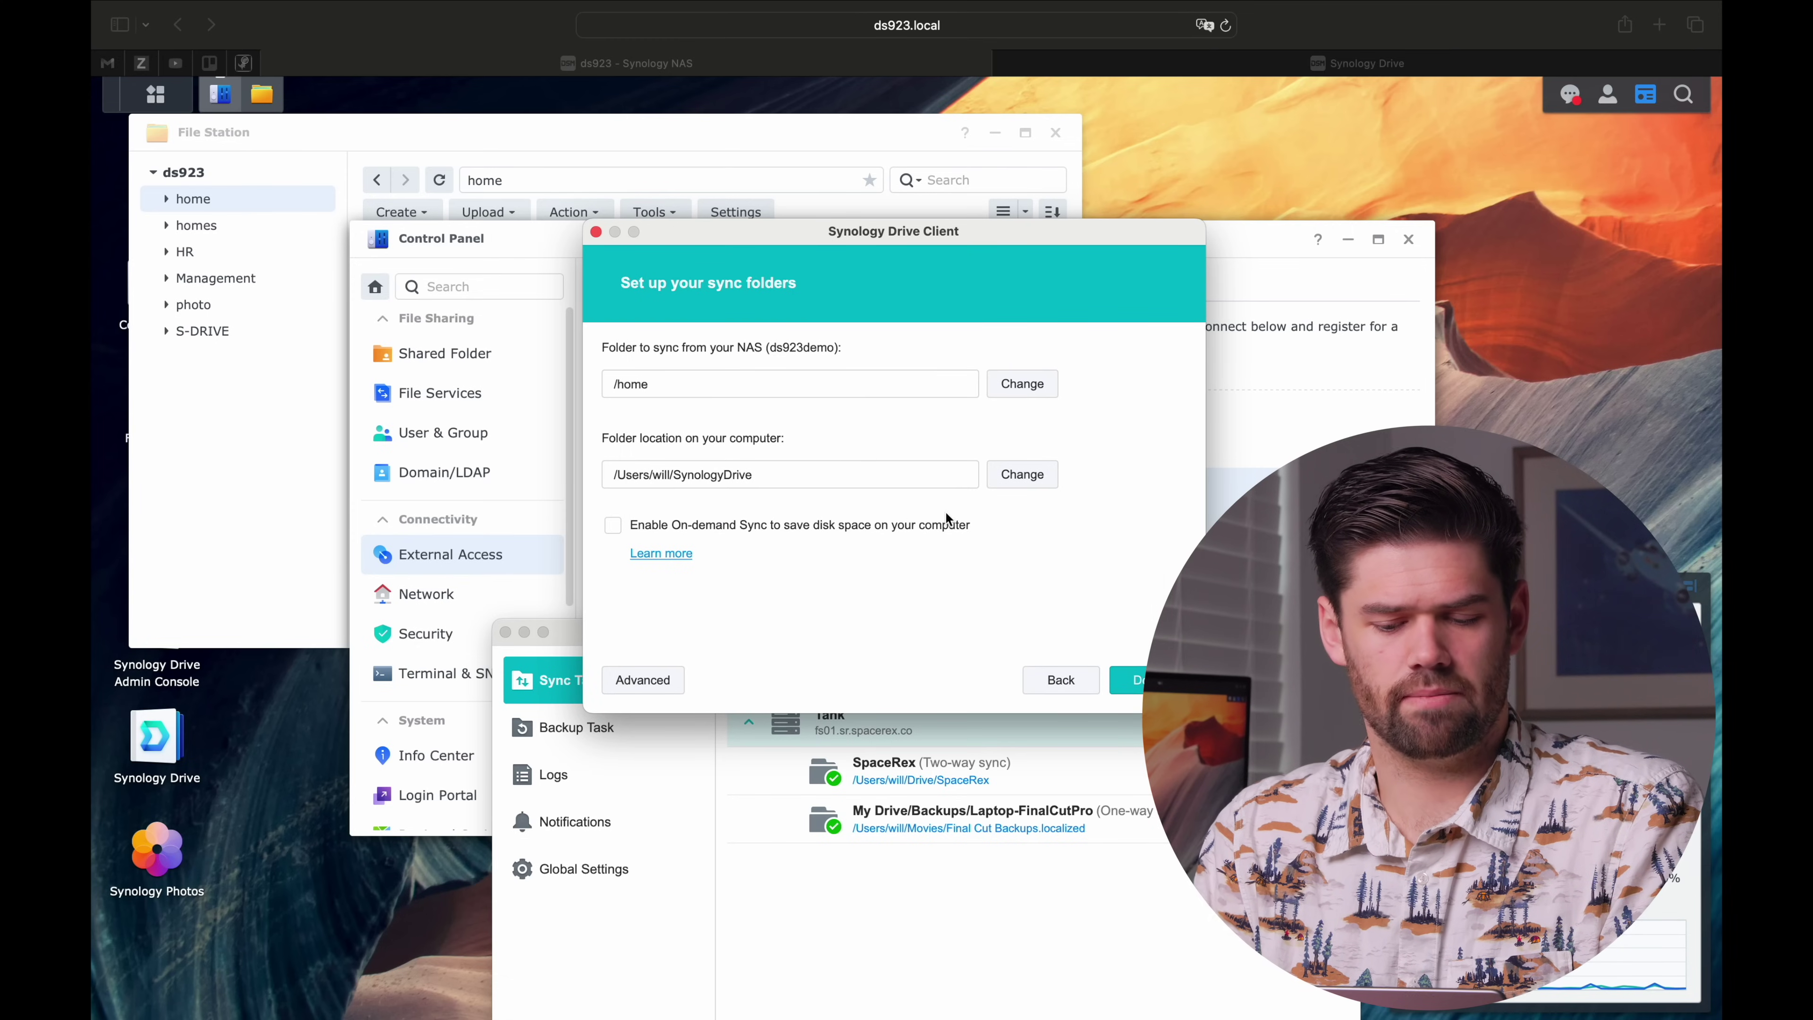
# Step: Finish the sync task with On-demand Sync enabled and the task name home, and open its local folder in Finder
pyautogui.click(672, 525)
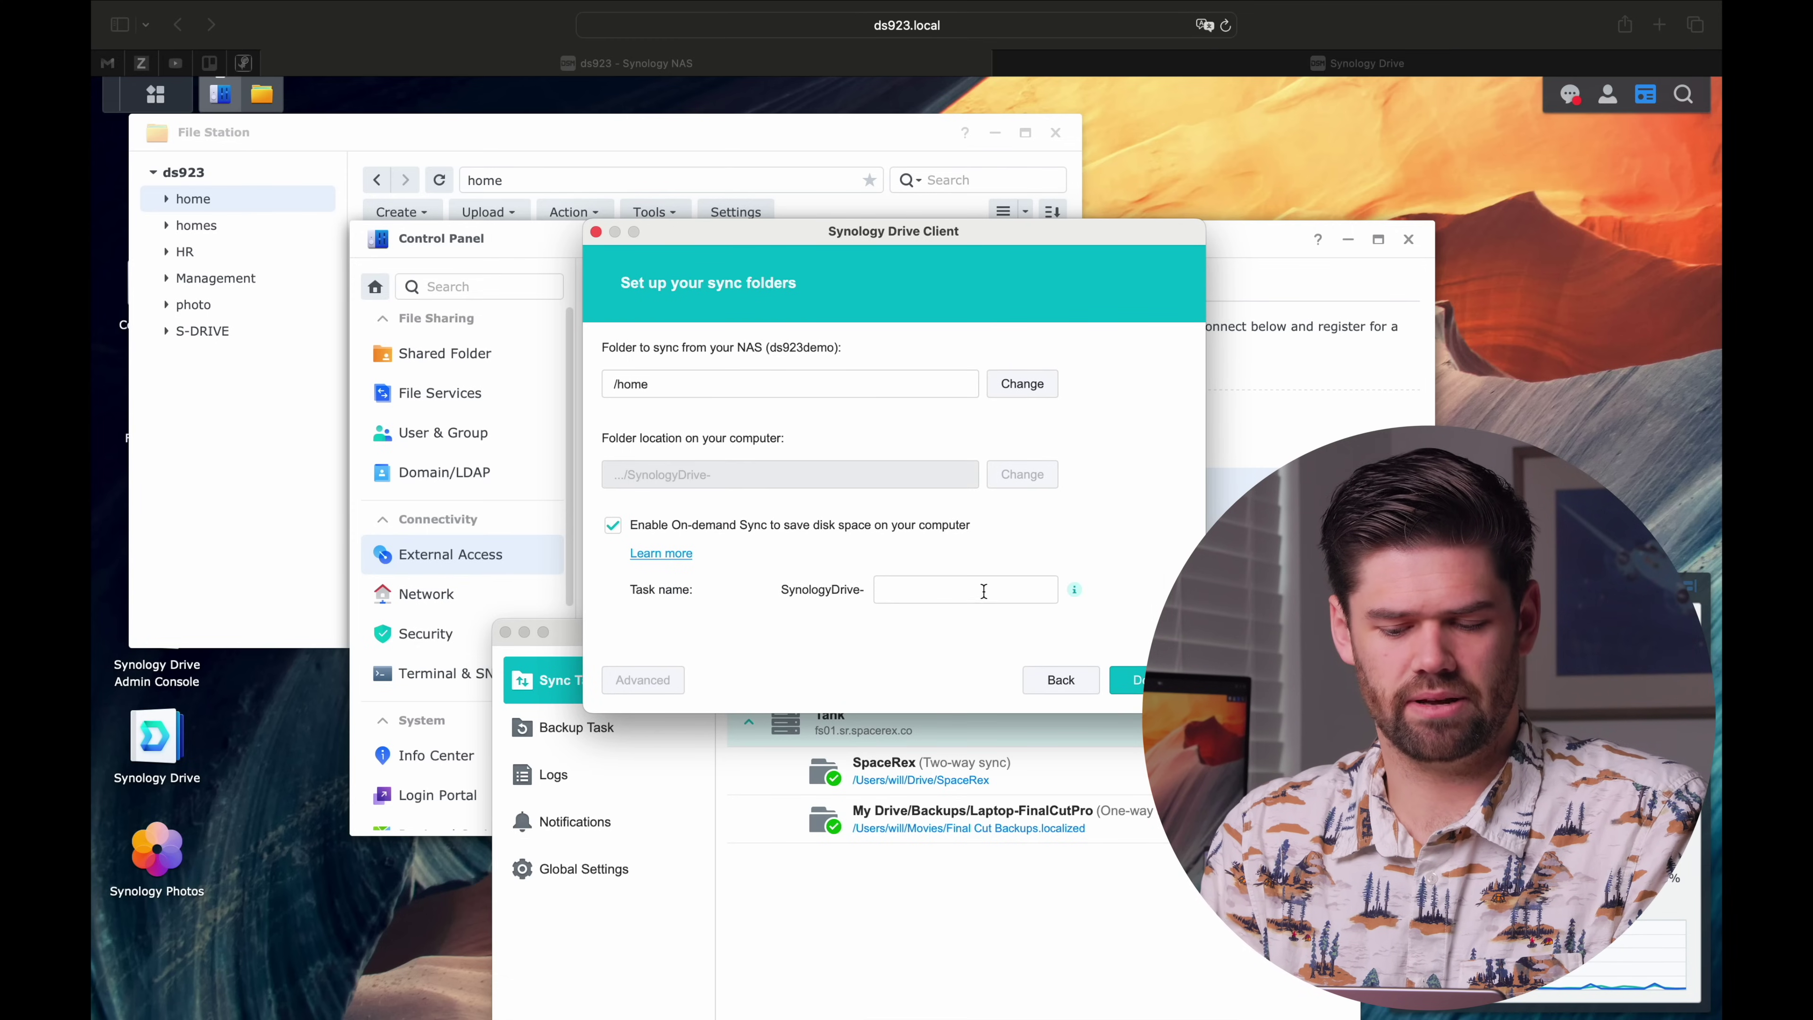
pyautogui.write('home')
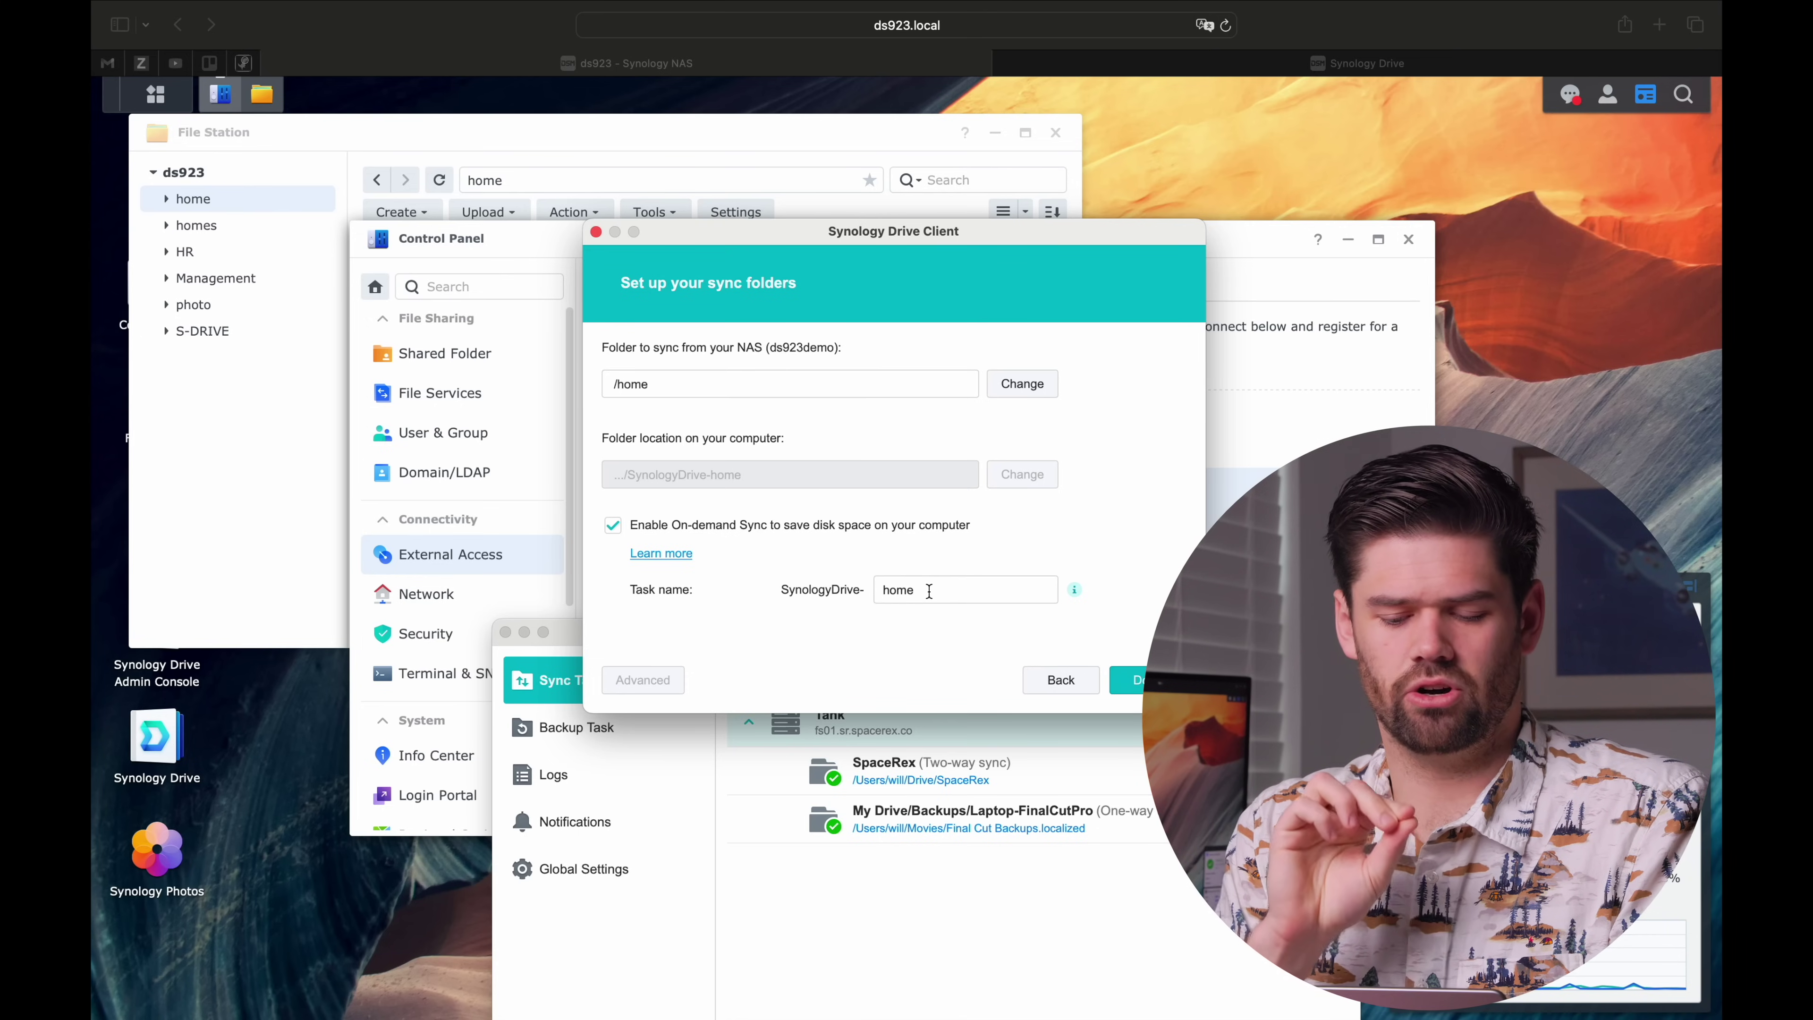
pyautogui.click(1135, 679)
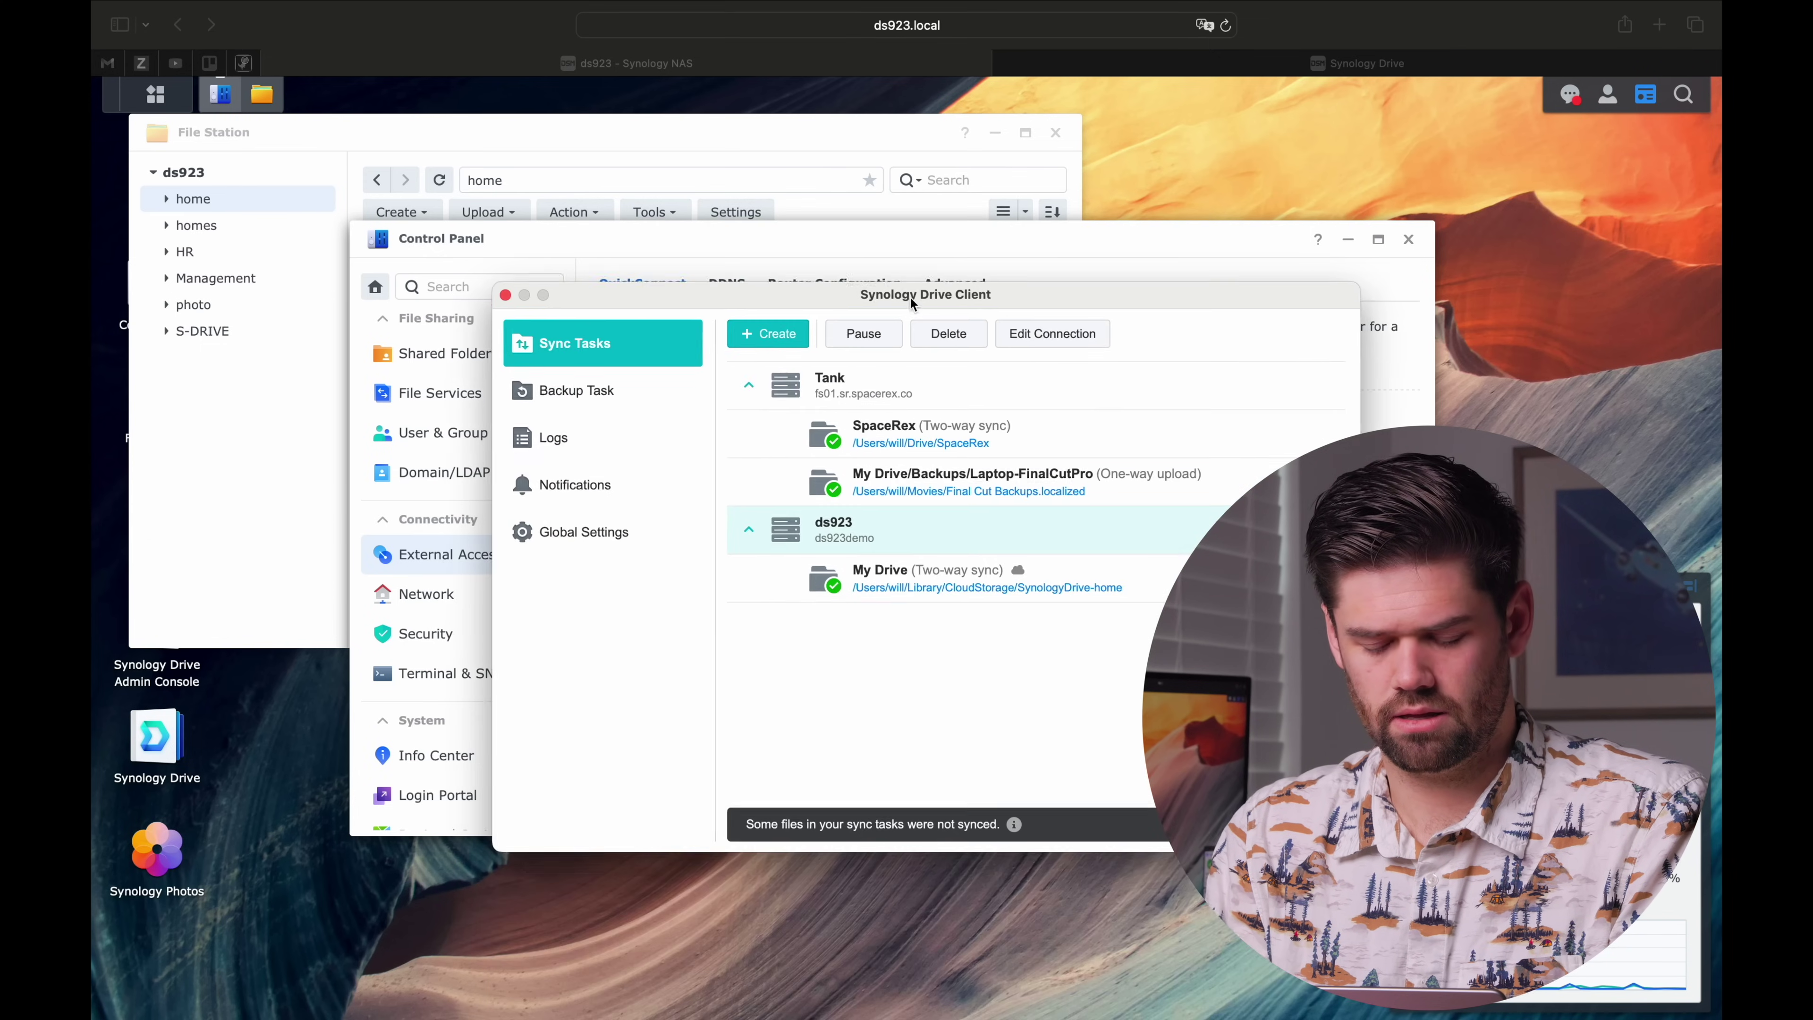
pyautogui.click(1006, 583)
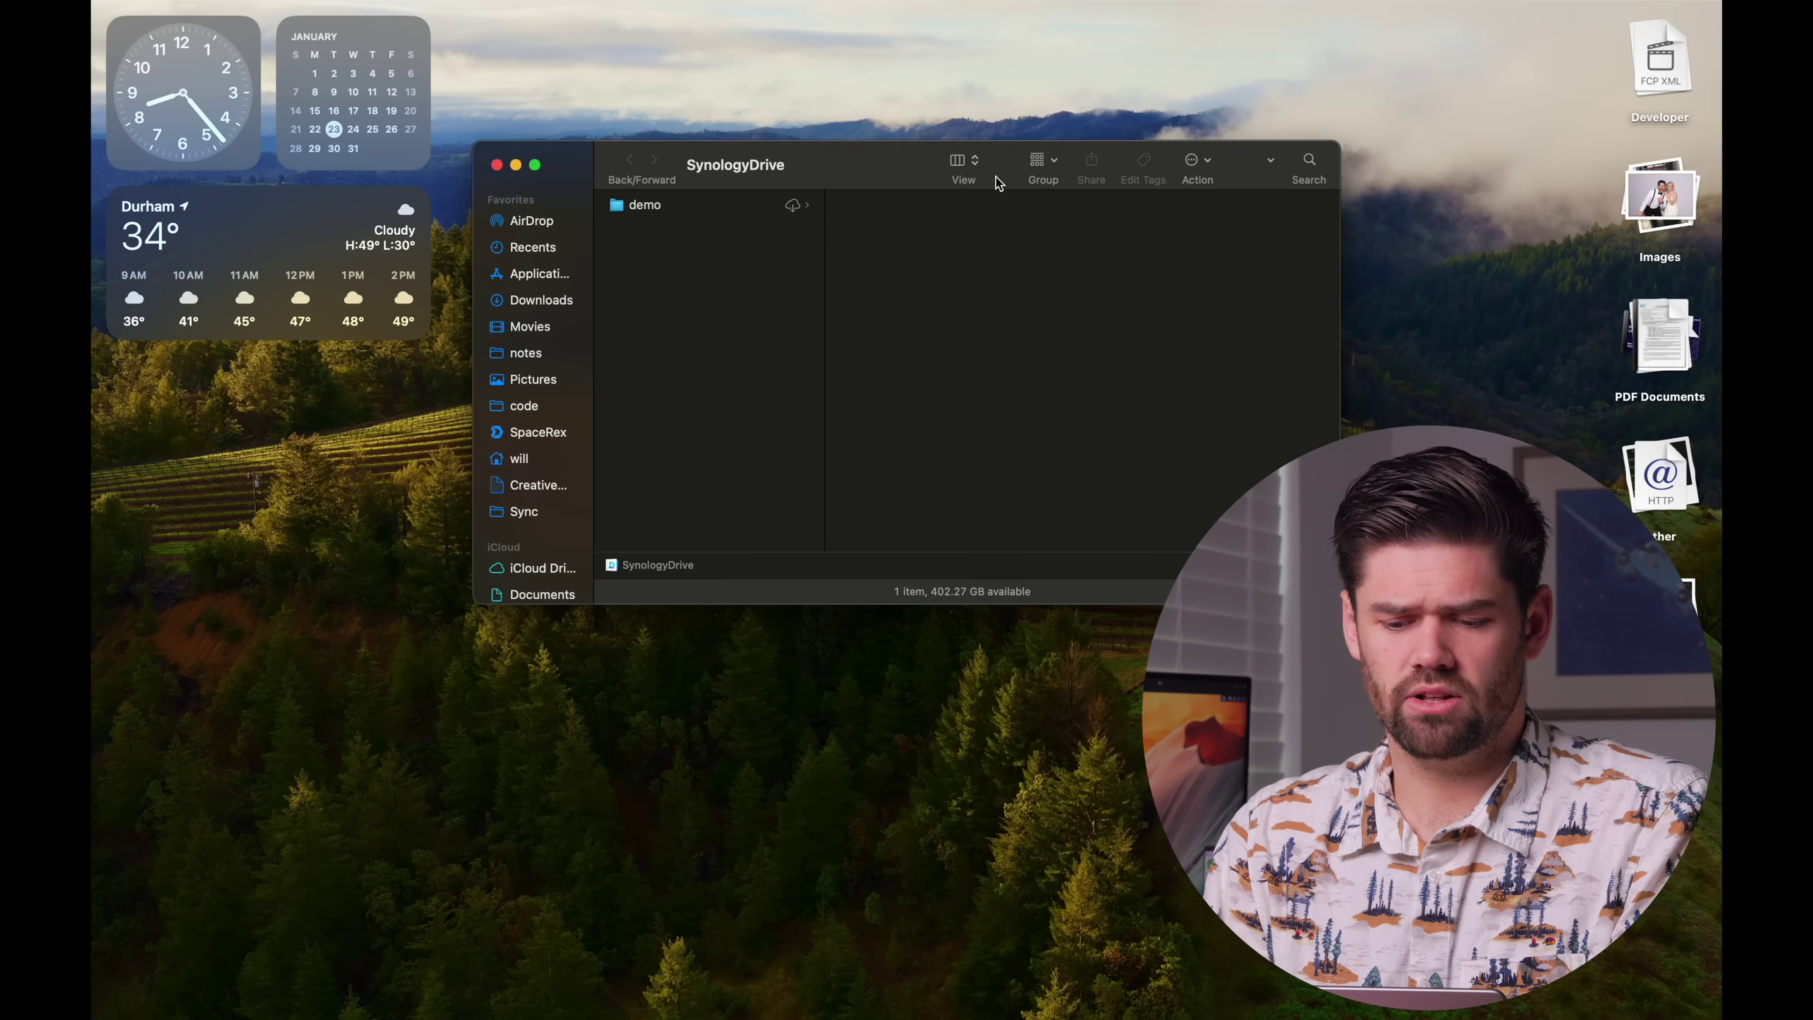
pyautogui.press('XF86MonBrightnessUp')
pyautogui.press('XF86MonBrightnessUp')
pyautogui.press('XF86MonBrightnessUp')
pyautogui.press('XF86MonBrightnessUp')
pyautogui.press('XF86MonBrightnessUp')
pyautogui.press('XF86MonBrightnessUp')
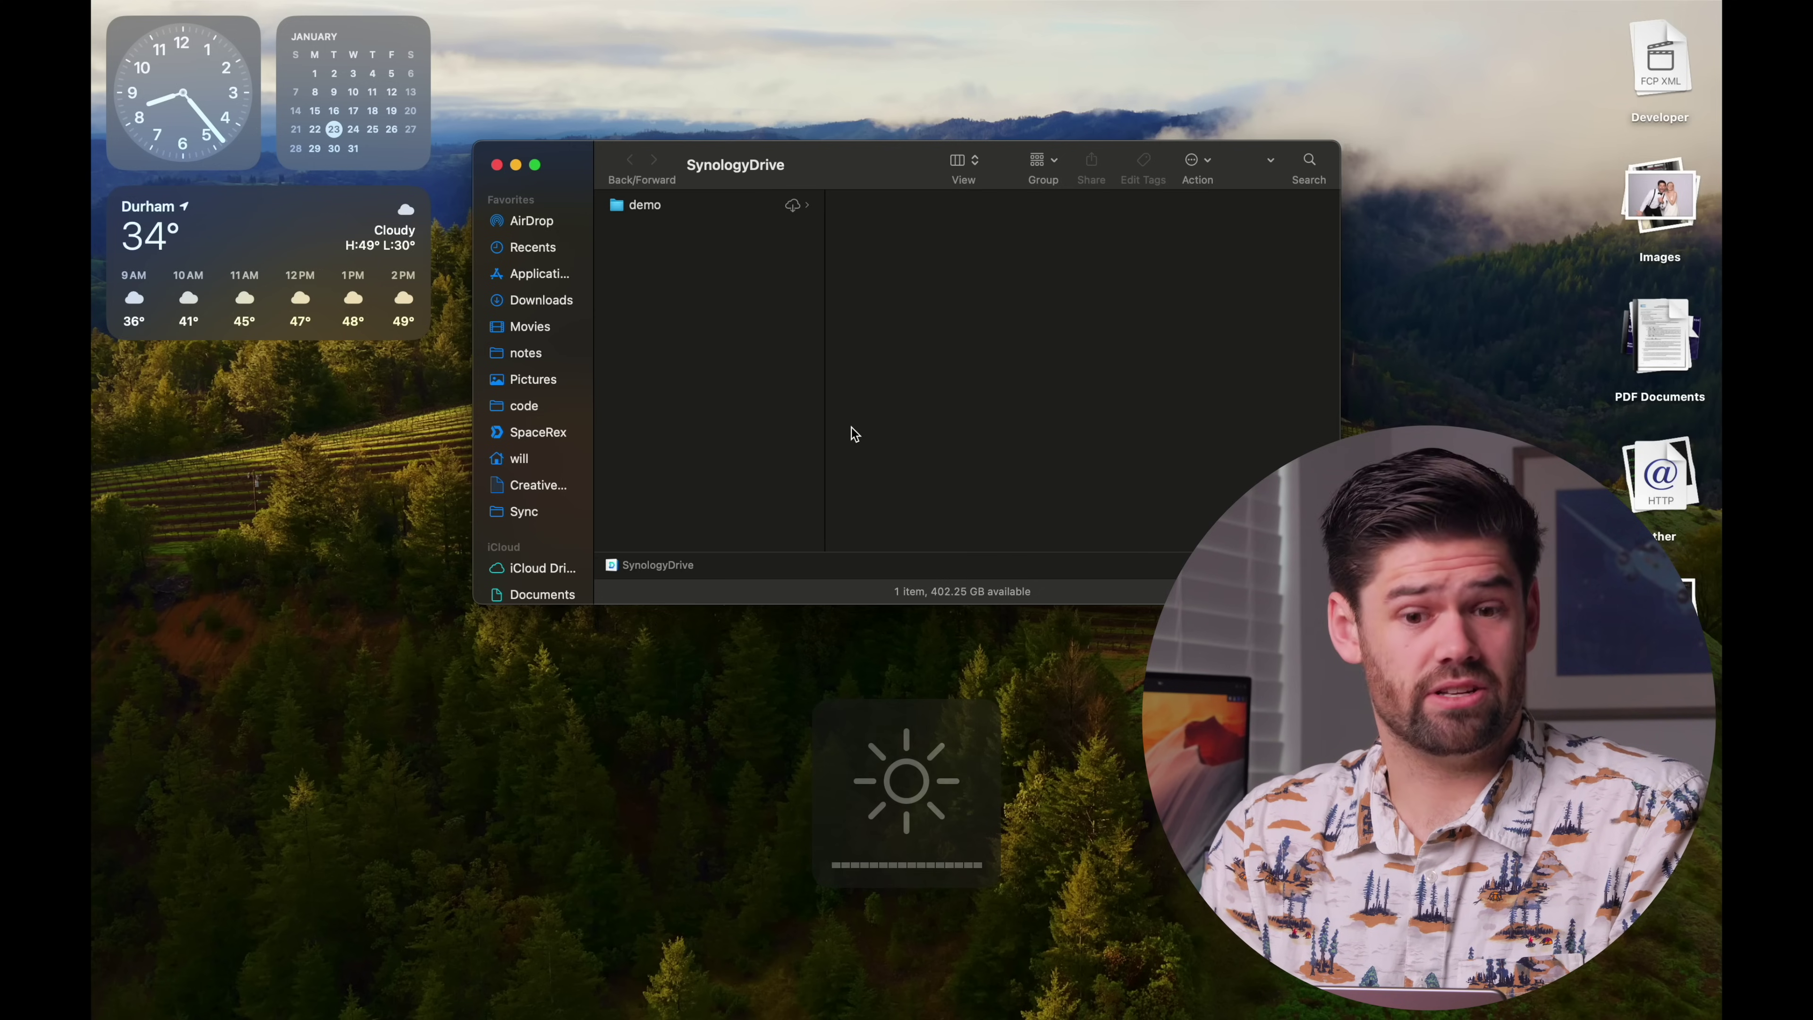
# Step: Create a folder named demo3 inside the demo folder of the synced SynologyDrive location
pyautogui.scroll(-5, 554, 461)
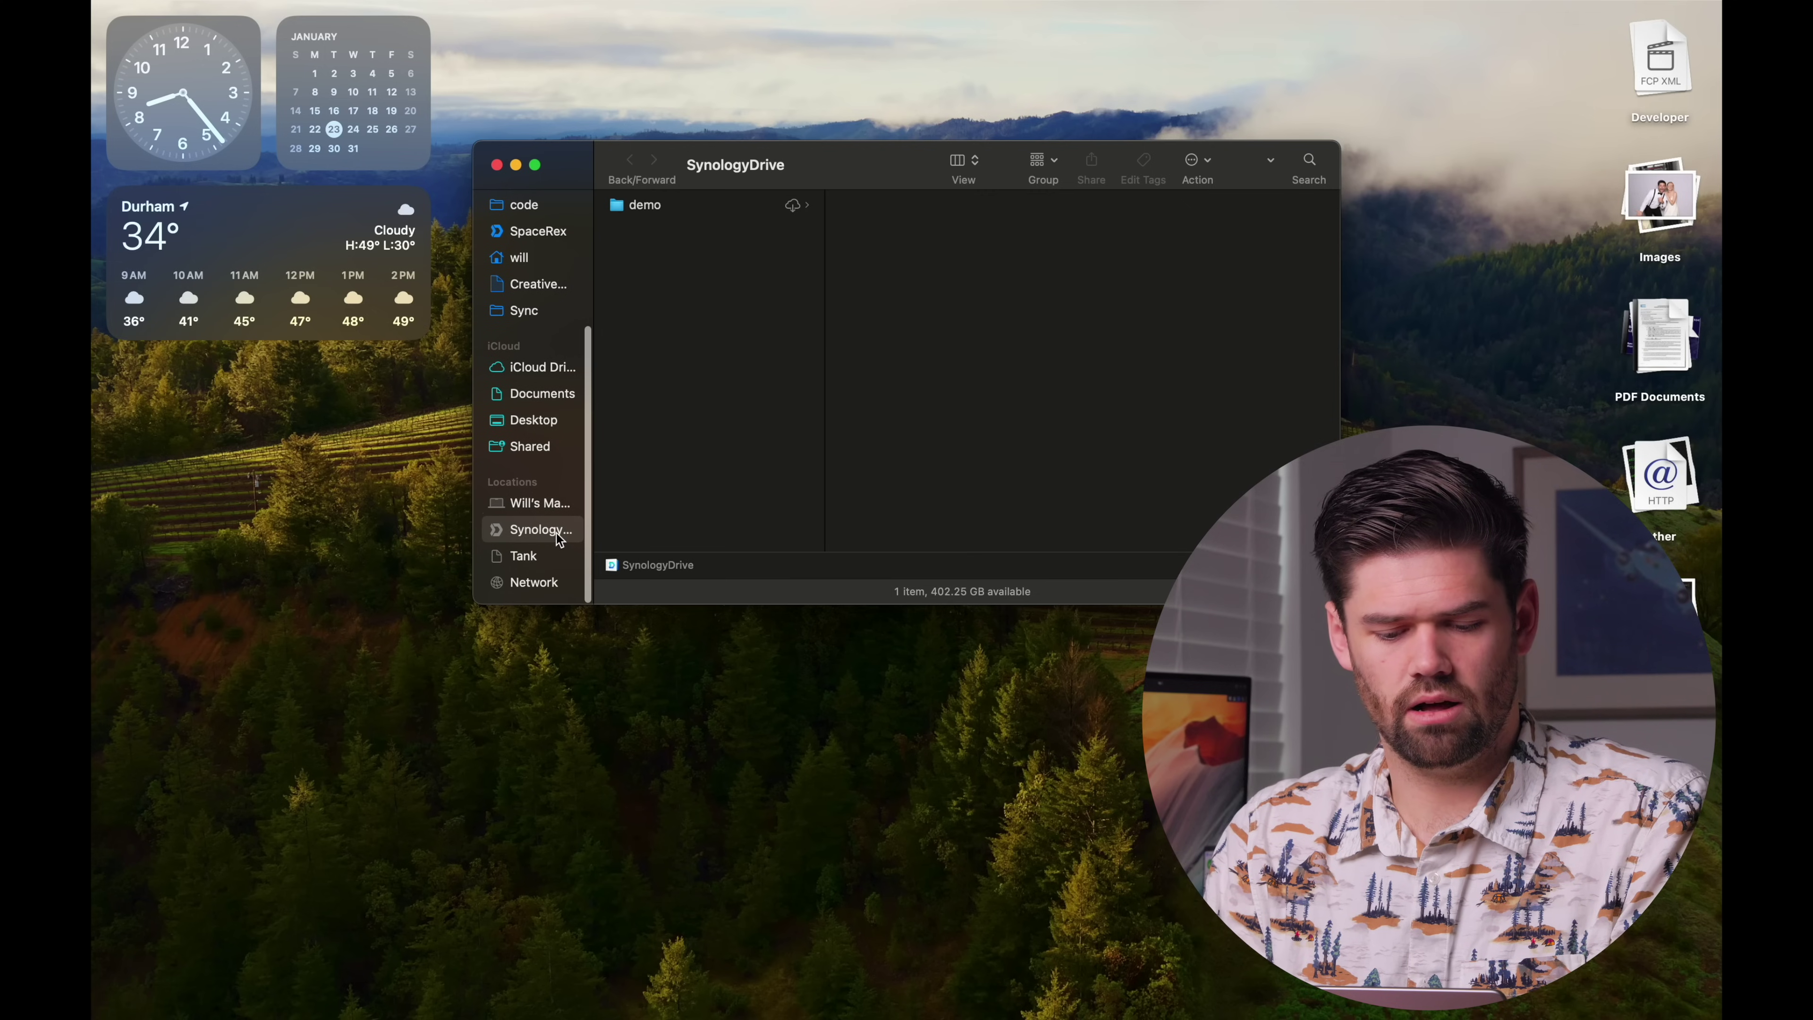
pyautogui.click(702, 214)
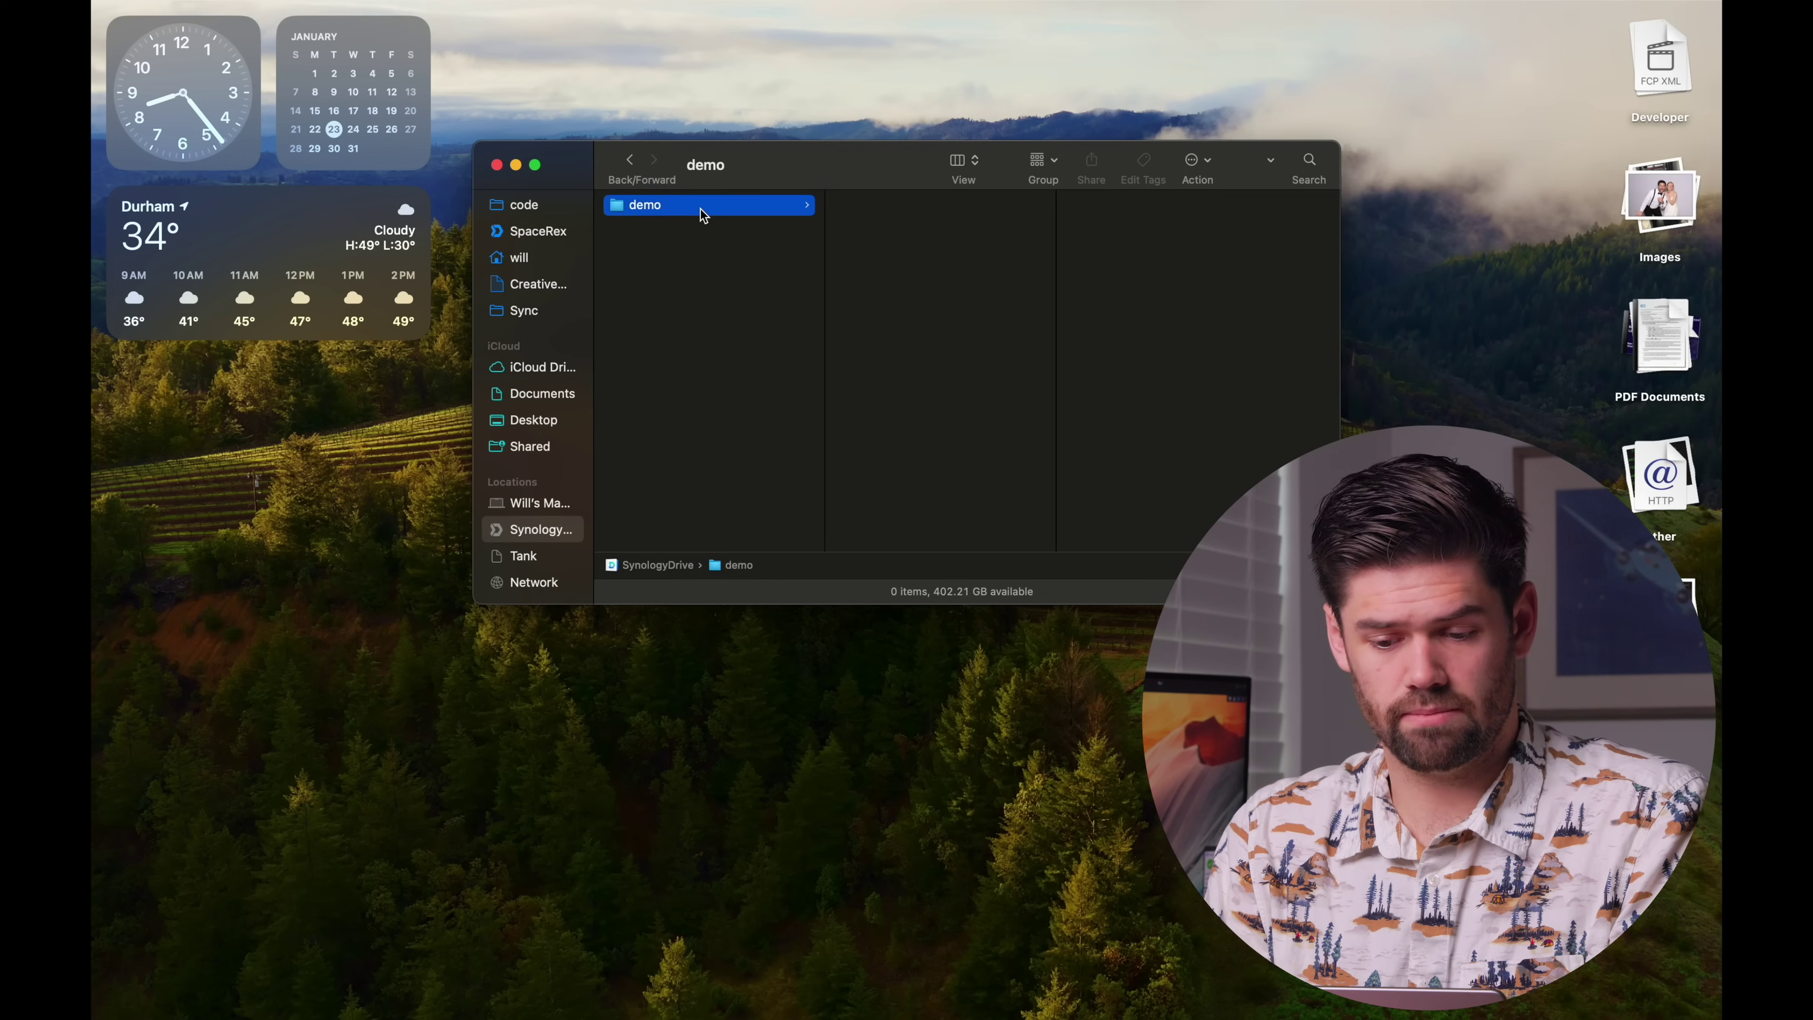
pyautogui.rightClick(928, 249)
pyautogui.click(934, 257)
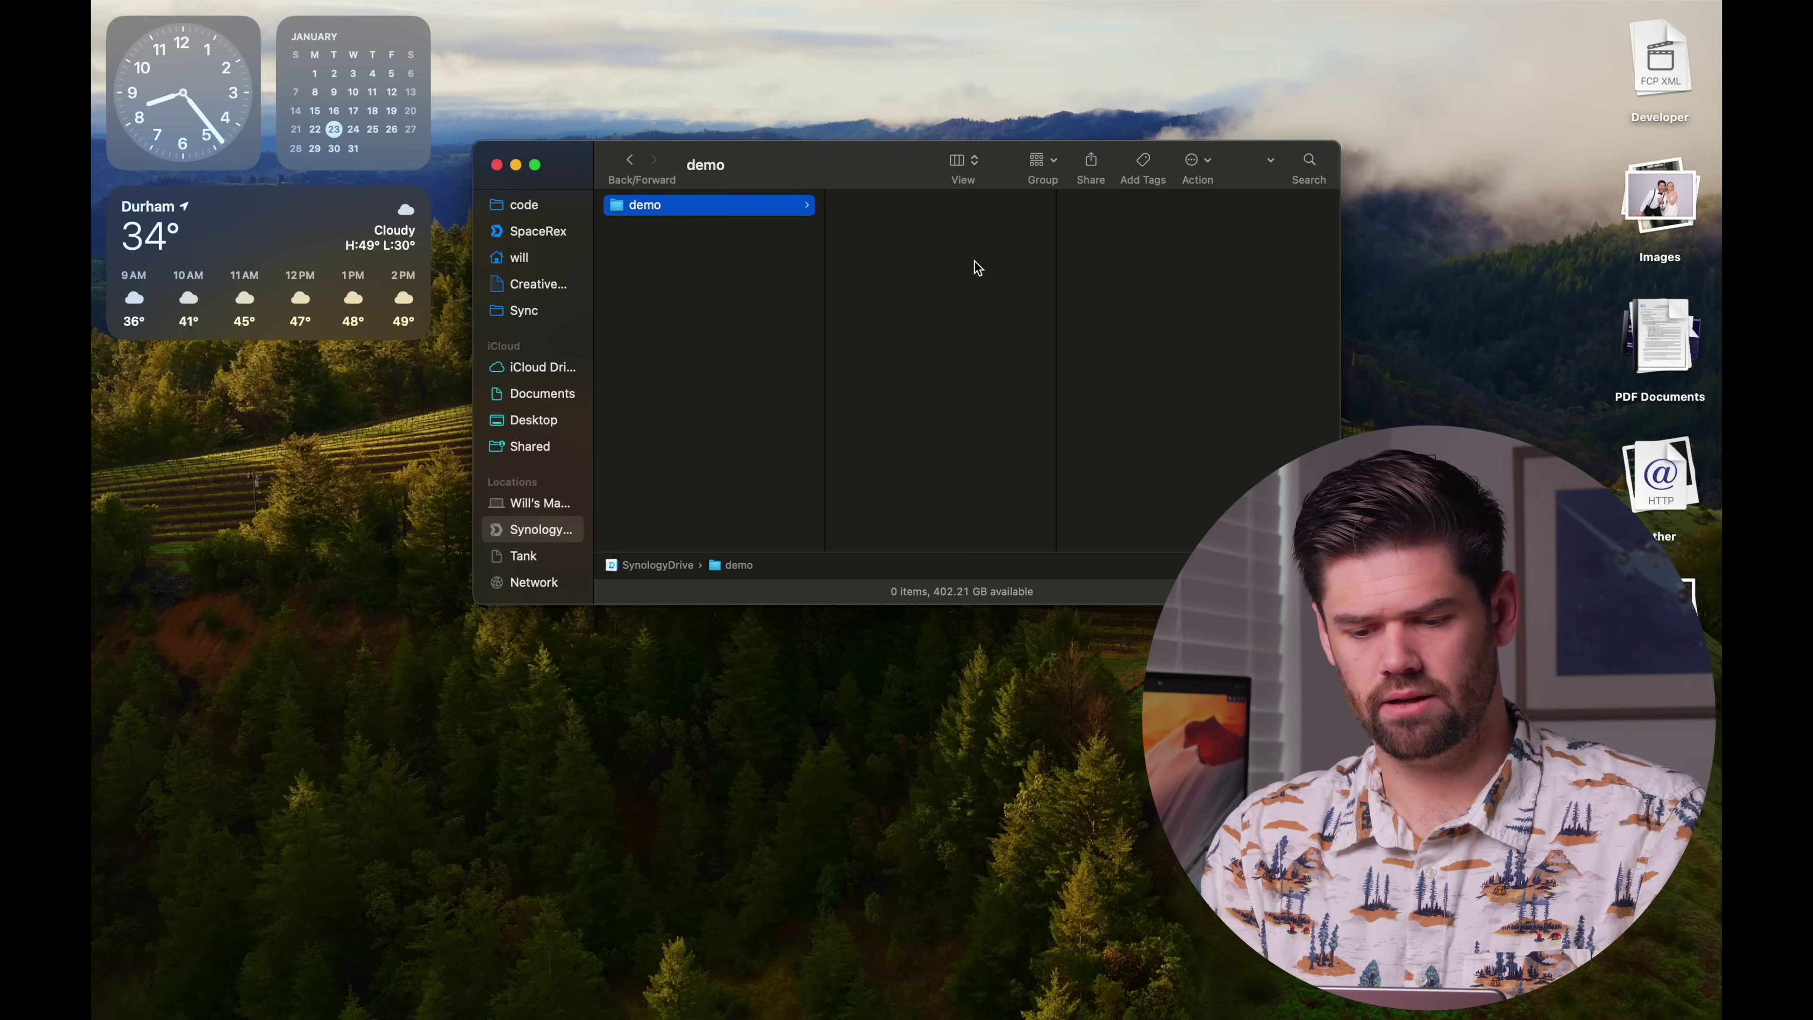
pyautogui.write('demo3')
pyautogui.click(958, 227)
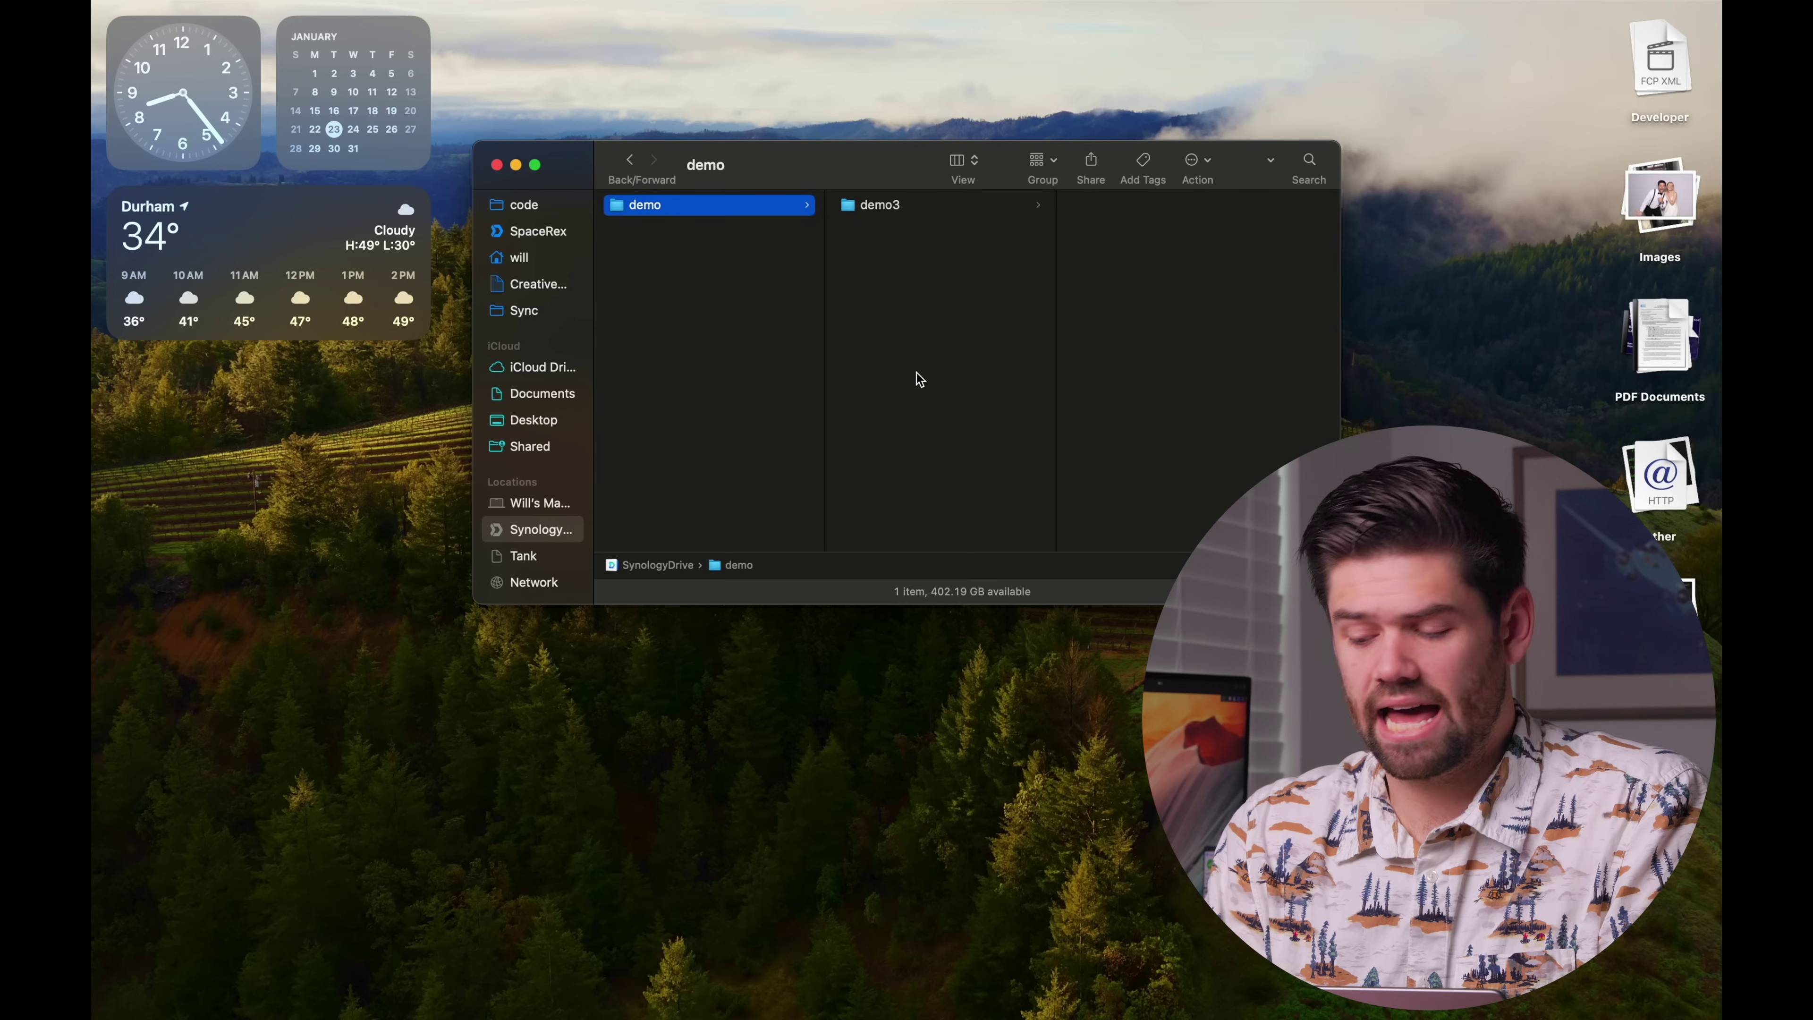
# Step: Move the file Screenshot 2024-01-10 at 4.25.12 PM.png from the desktop into the demo folder, accepting its removal from iCloud Drive
pyautogui.click(1673, 620)
pyautogui.moveTo(1699, 830); pyautogui.dragTo(974, 437)
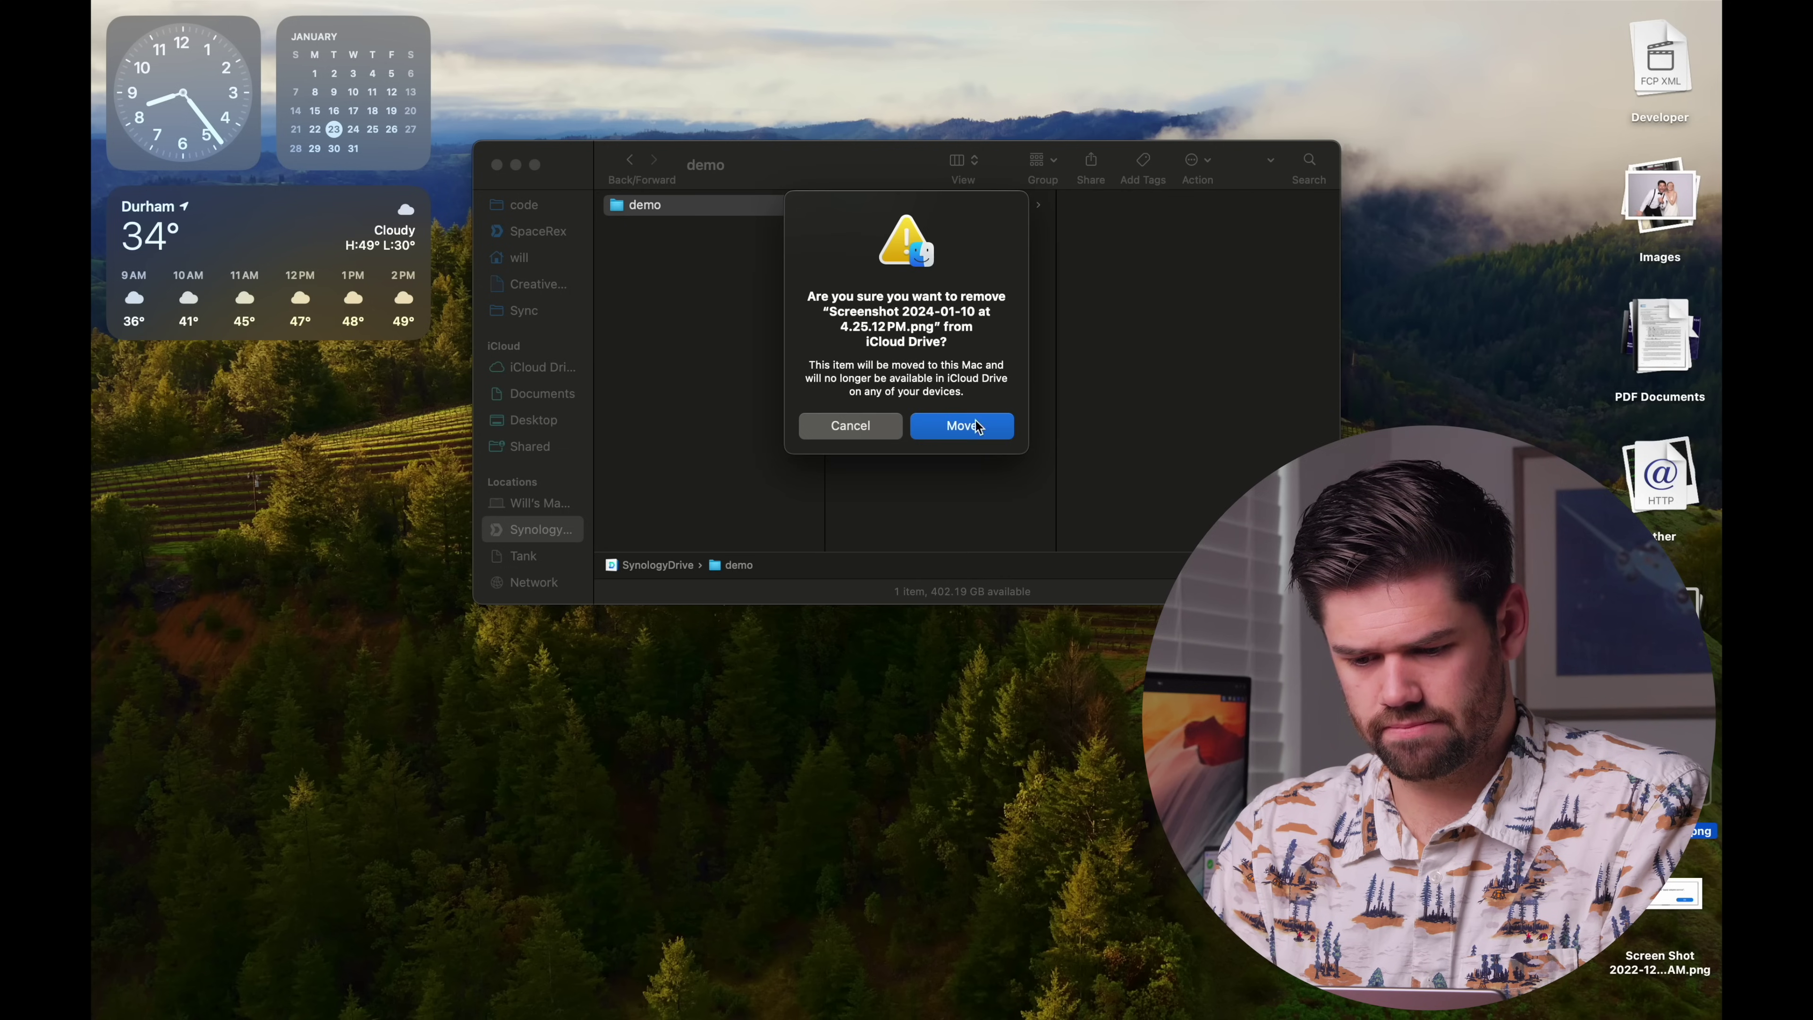
pyautogui.click(942, 421)
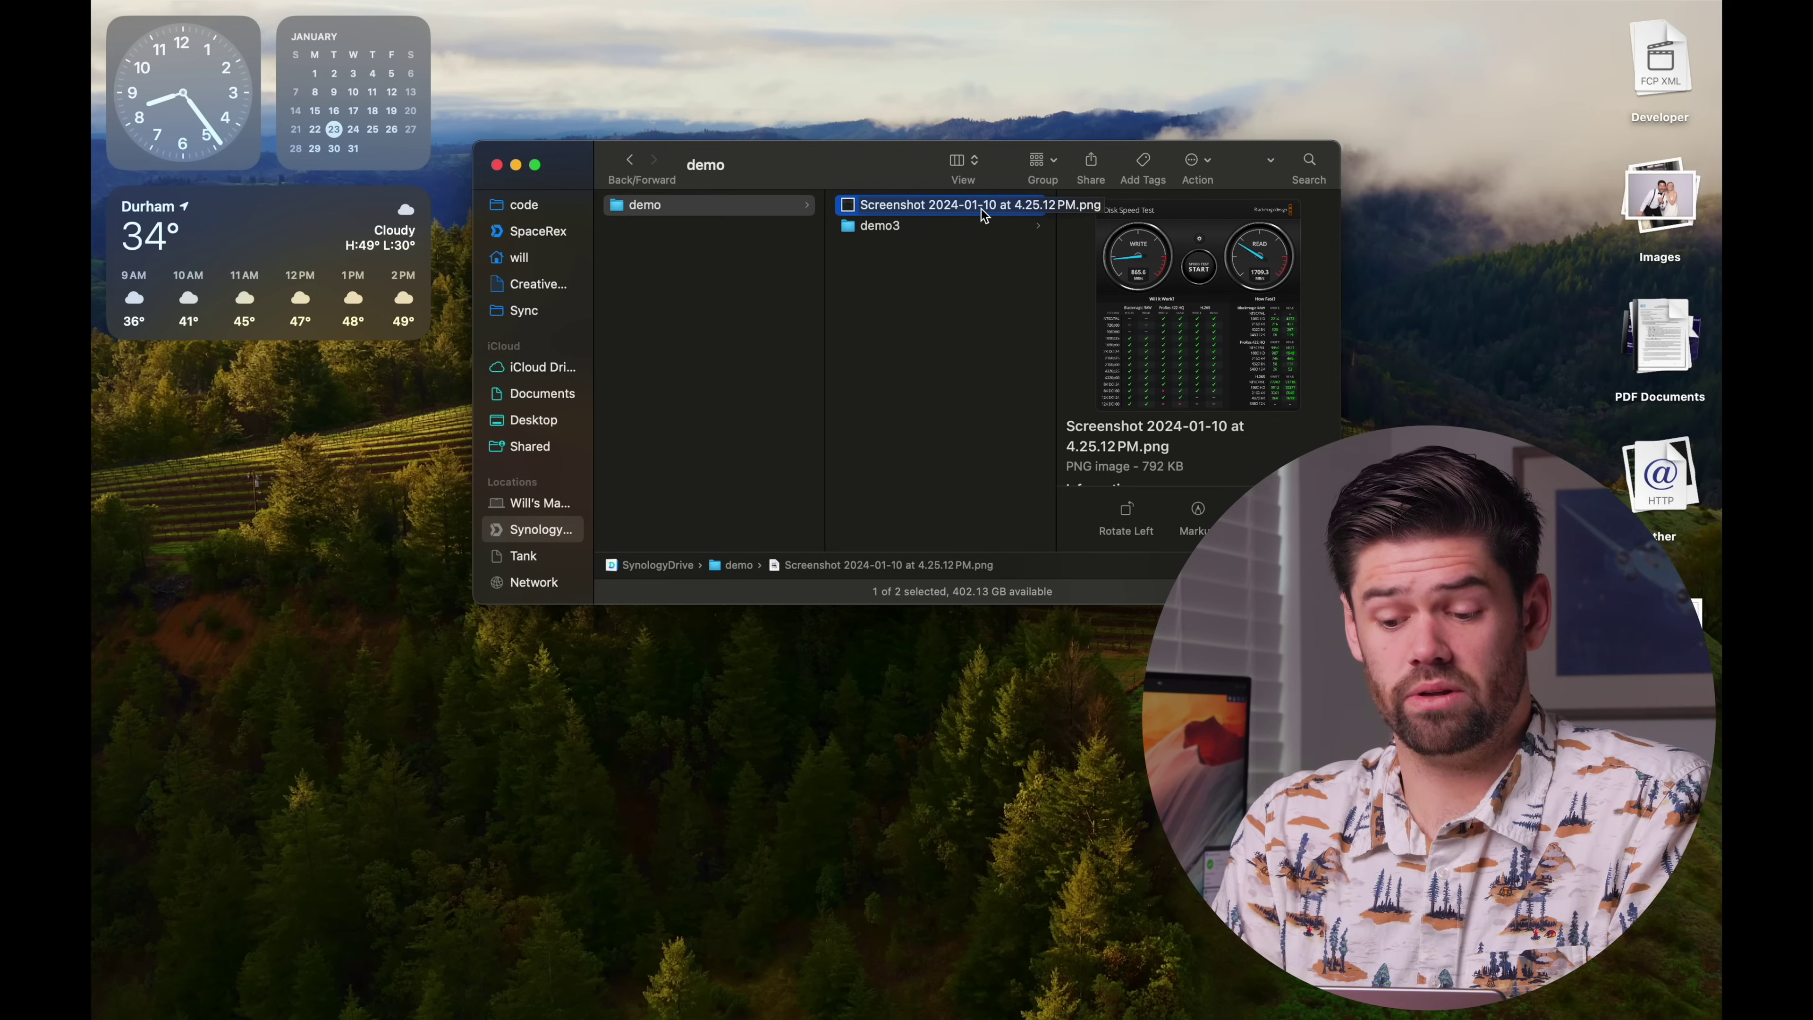
# Step: Switch to Synology Drive in the browser, close the Drive Client window, and check the demo folder for the synced items
pyautogui.hotkey('ctrl', 'Right')
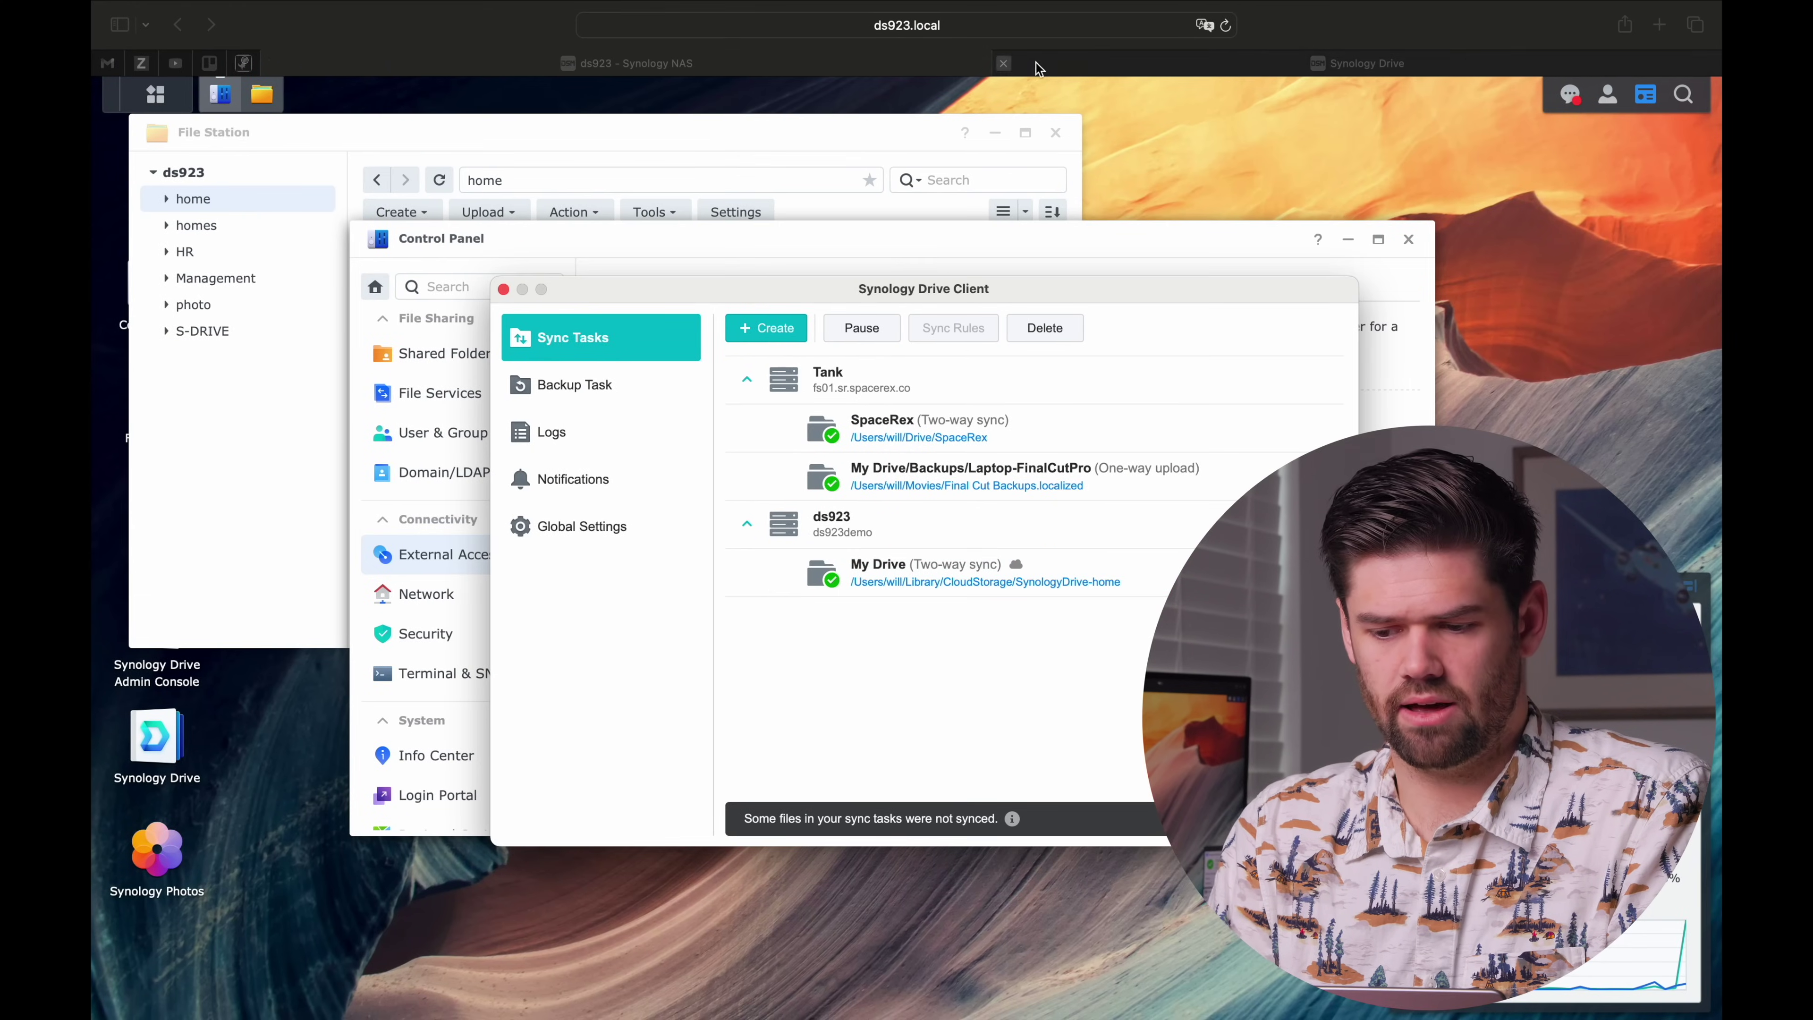
pyautogui.click(1031, 68)
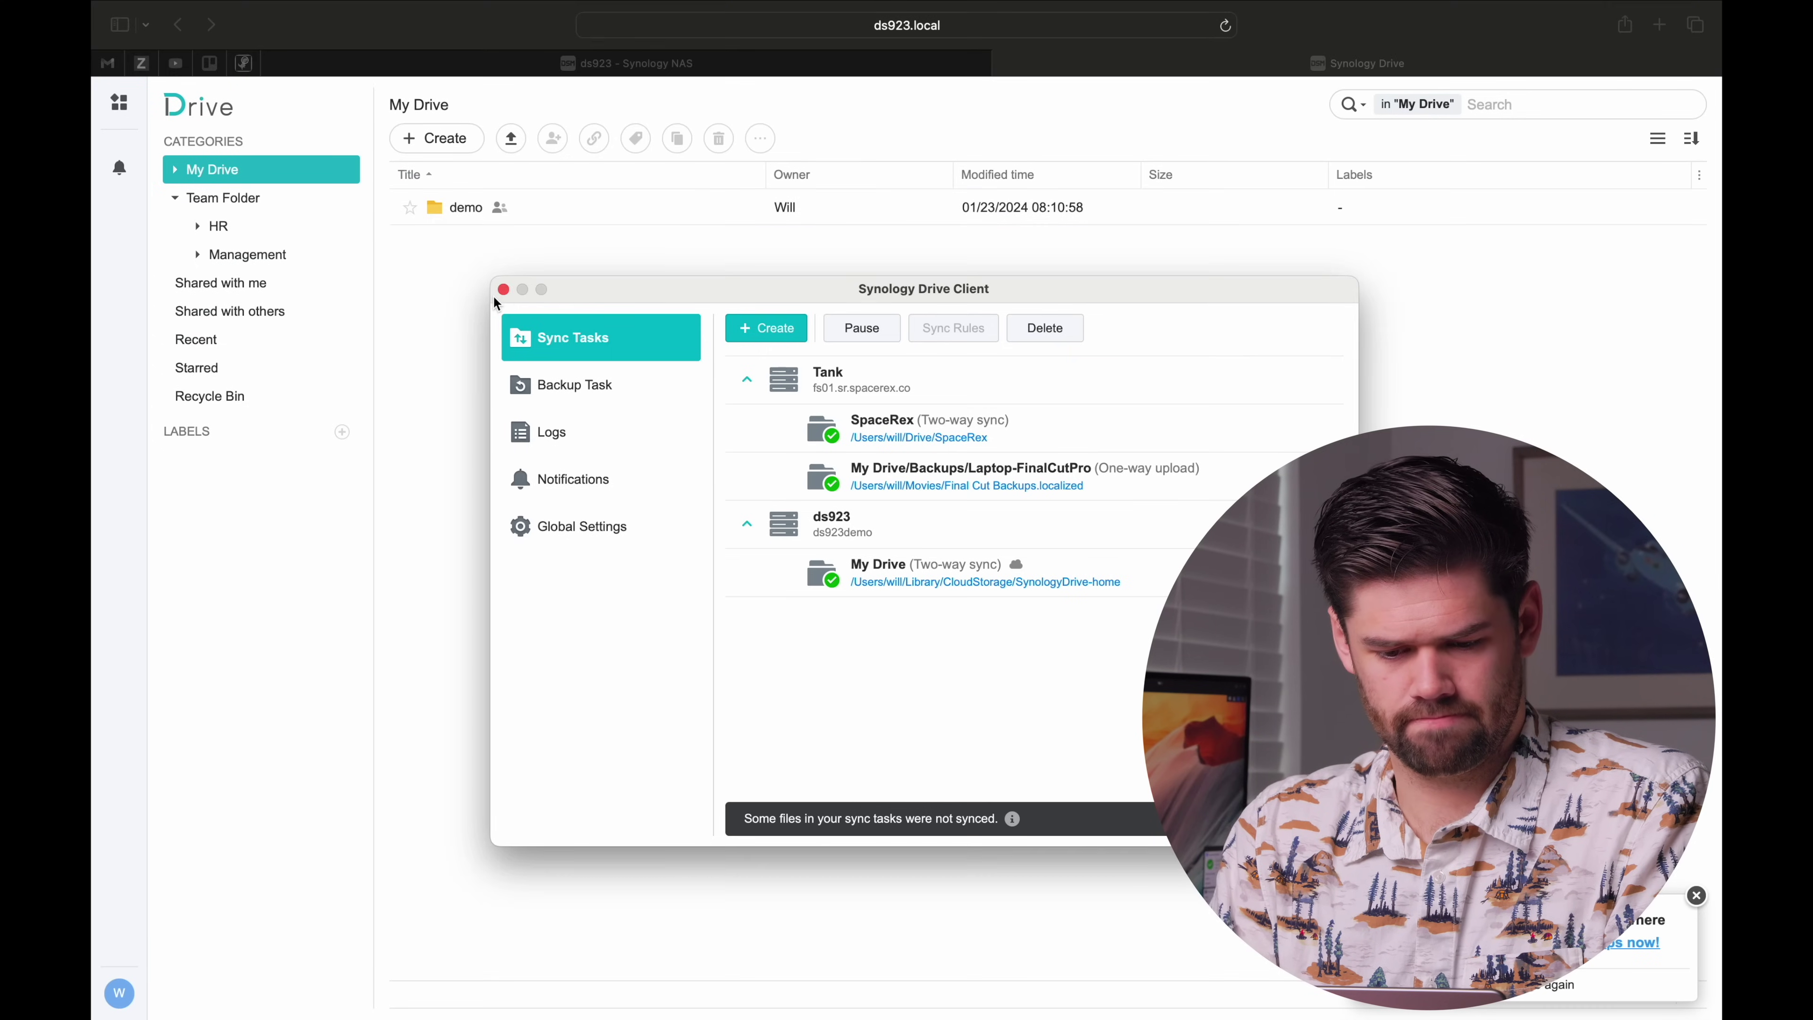
pyautogui.click(503, 290)
pyautogui.doubleClick(458, 208)
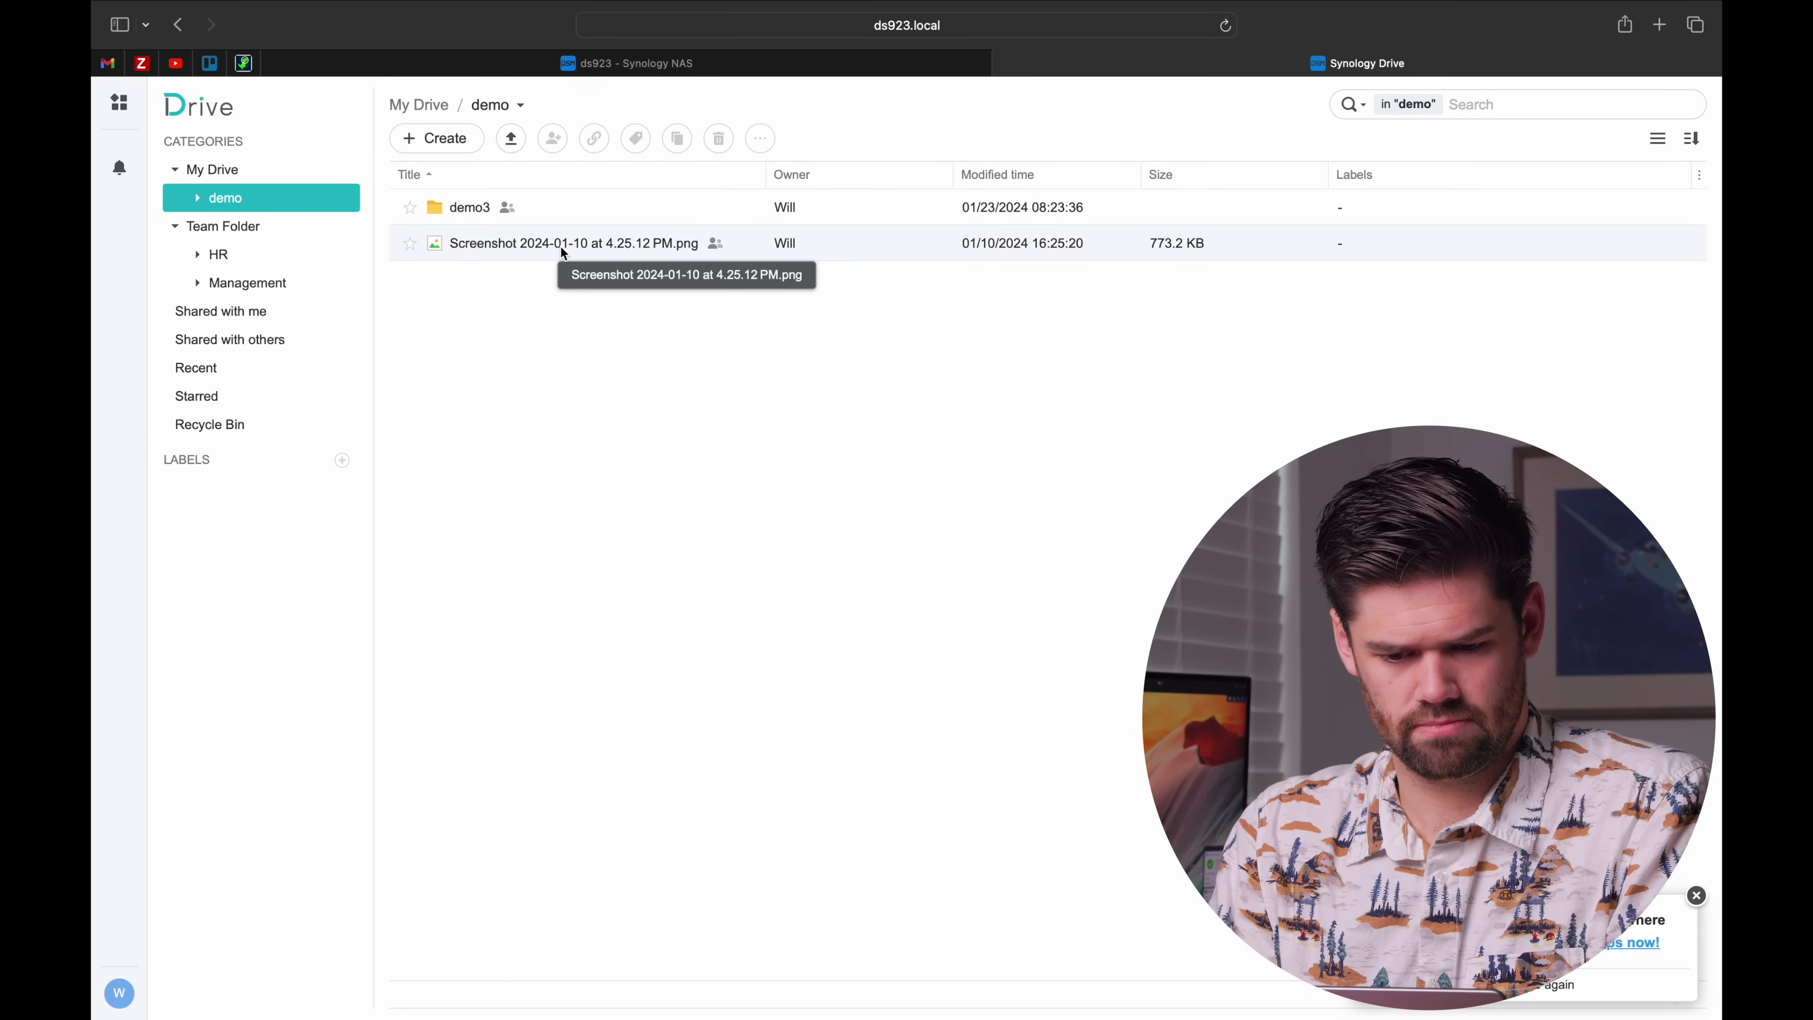
pyautogui.click(594, 243)
# Step: Return to Finder and create a public link for the screenshot that lets anyone view it, with download and copy allowed
pyautogui.hotkey('ctrl', 'Left')
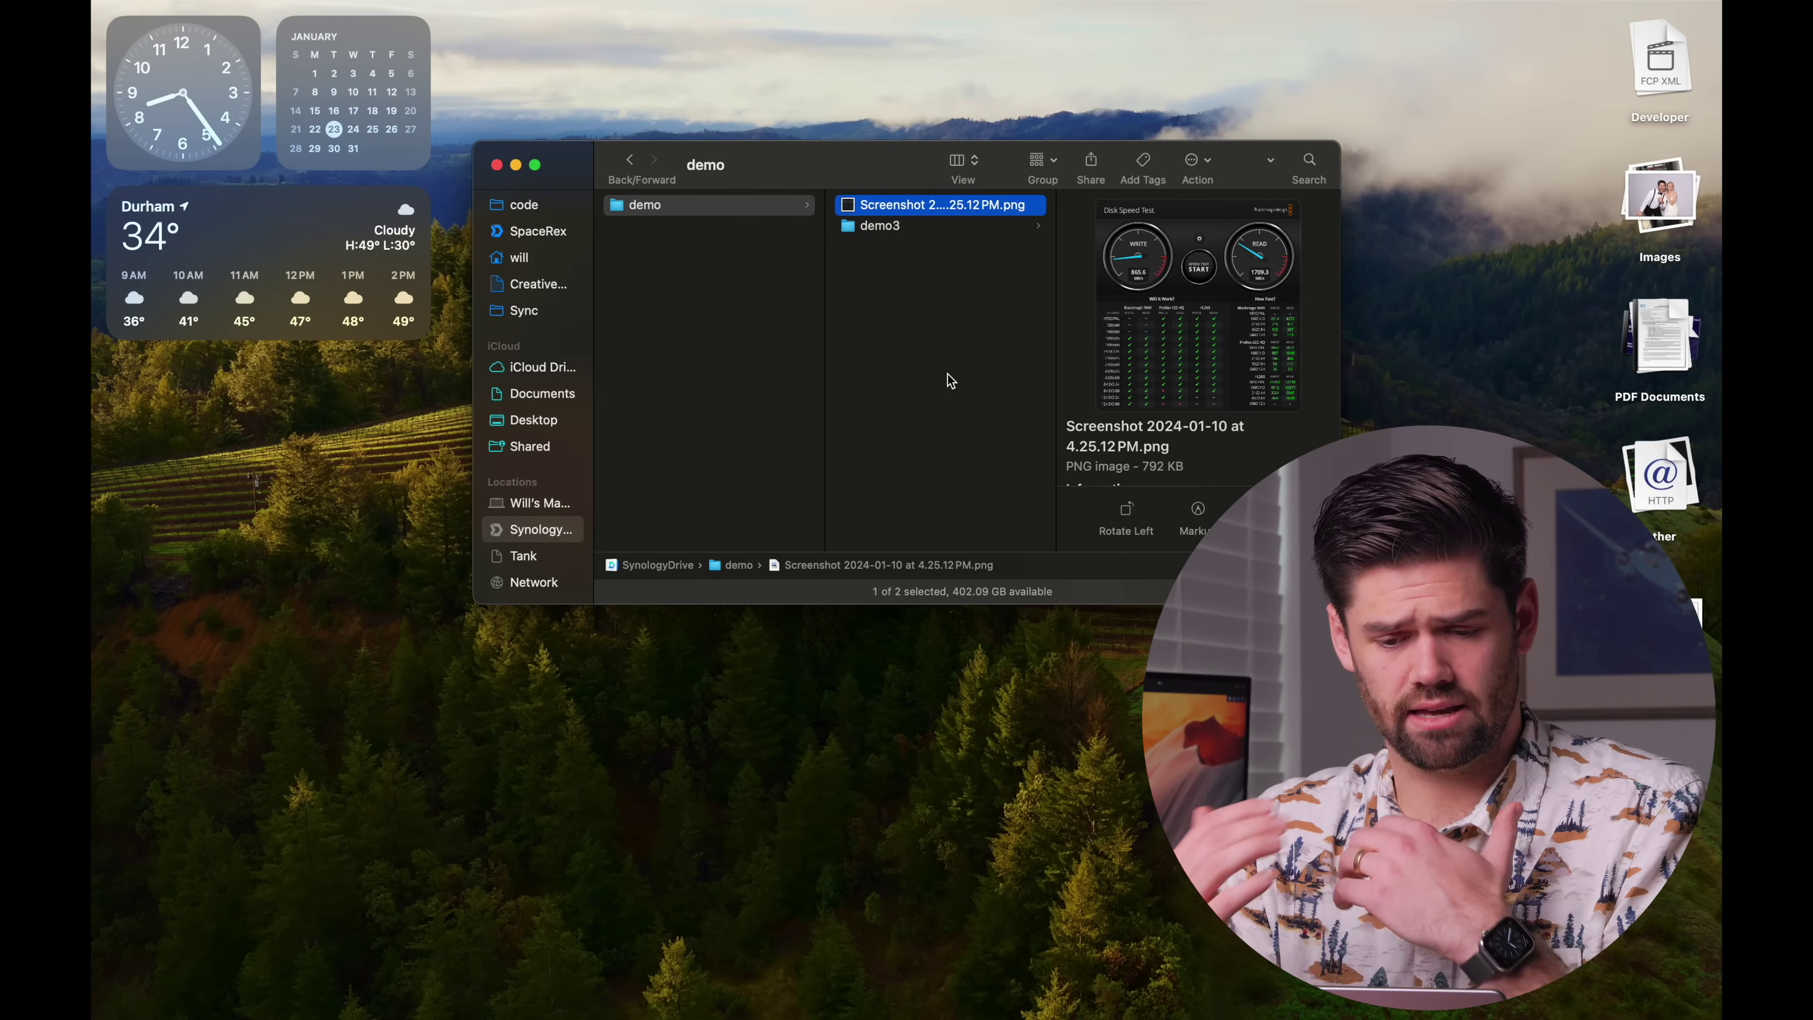
pyautogui.rightClick(947, 216)
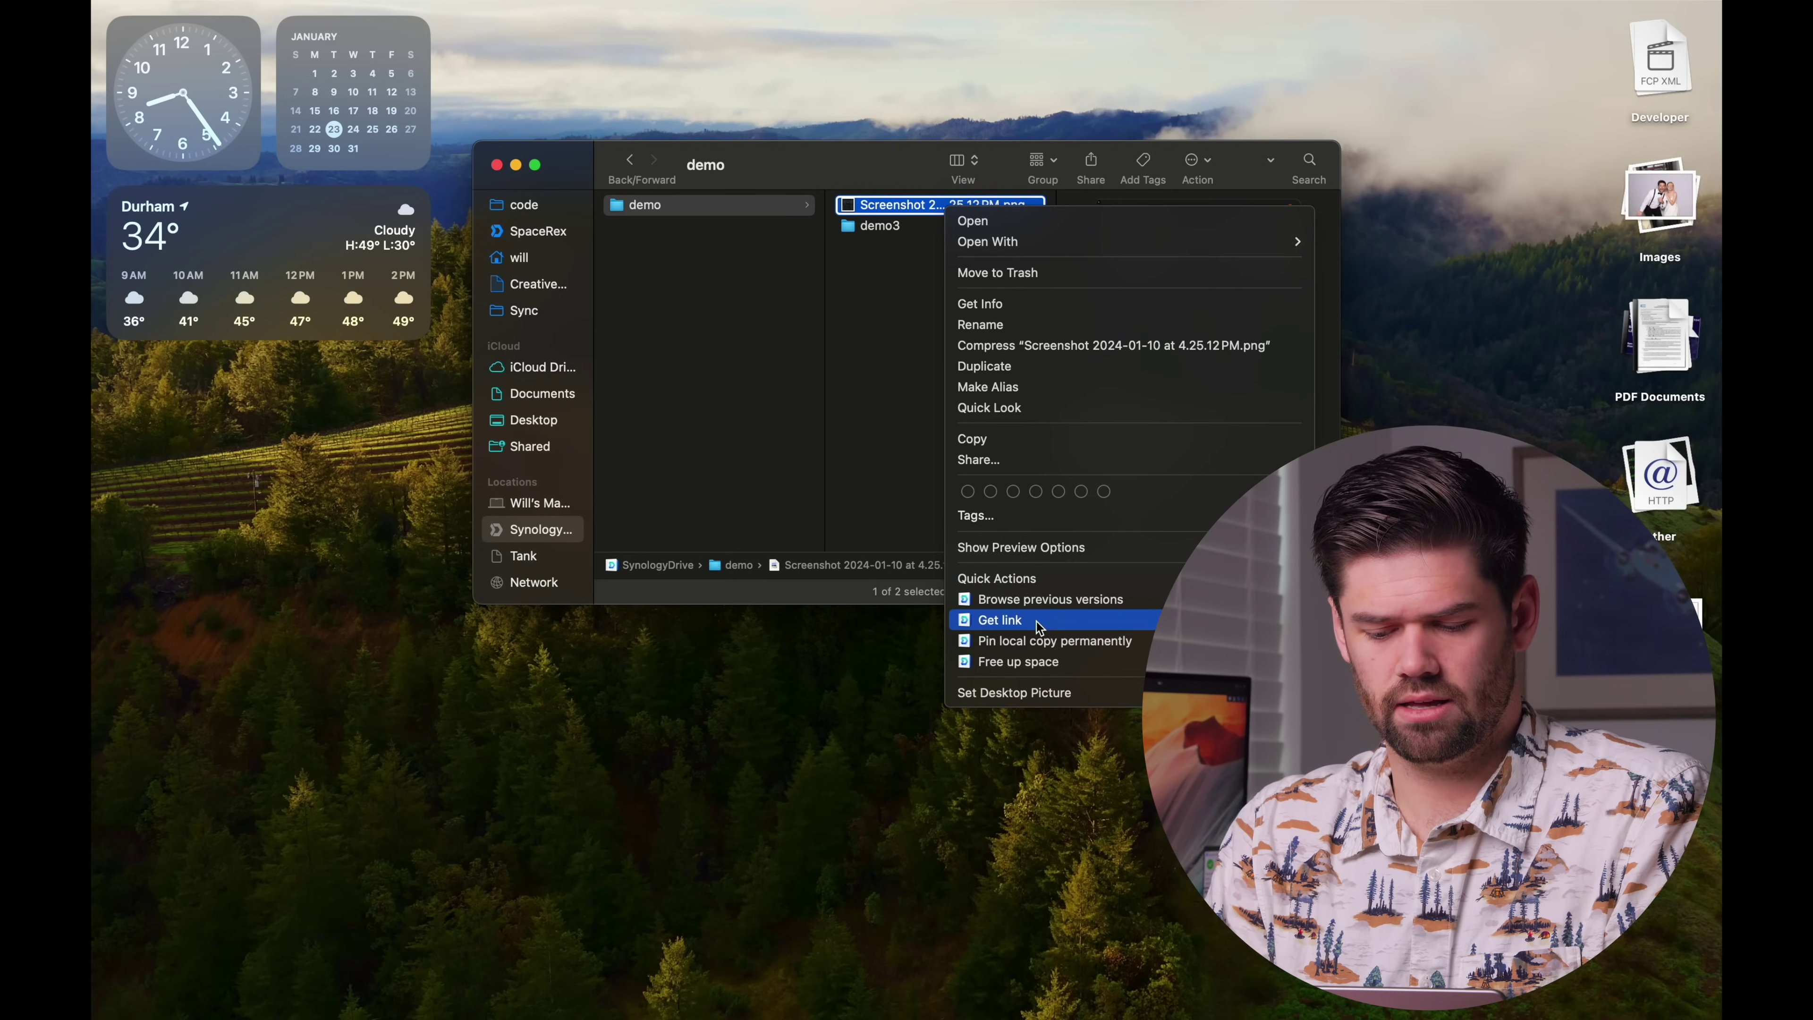
pyautogui.click(1063, 622)
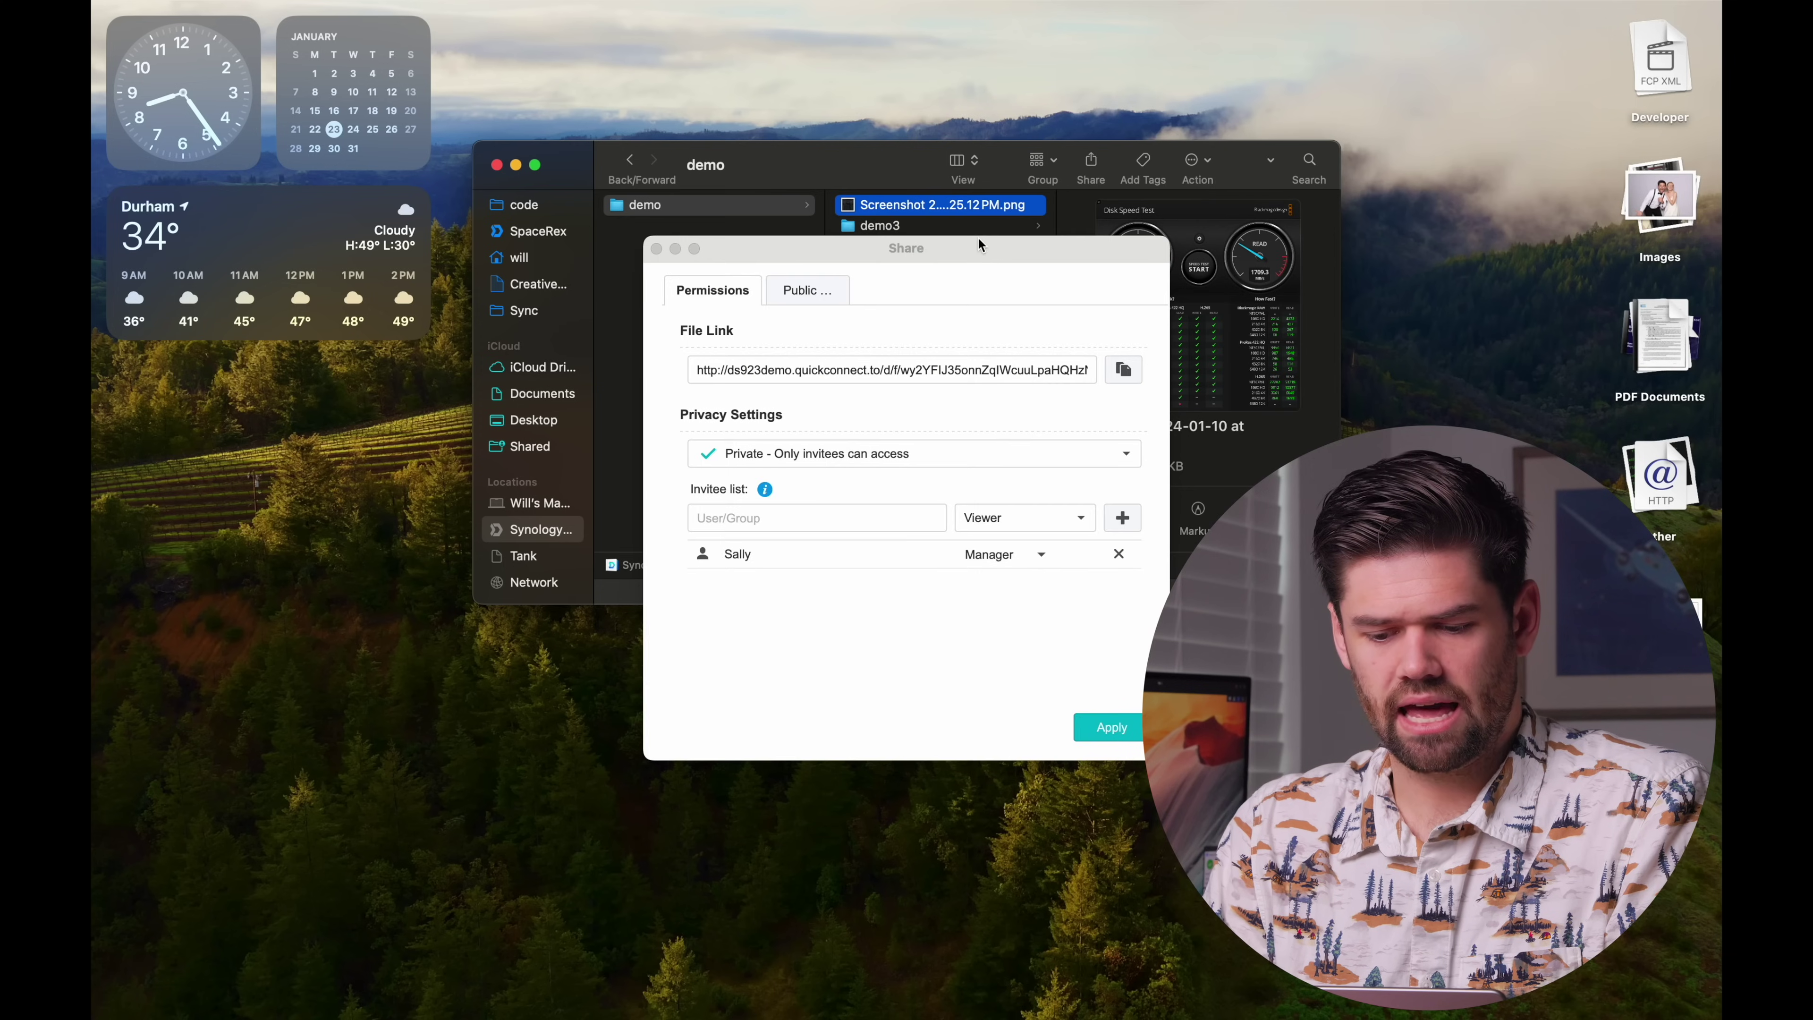
pyautogui.click(839, 291)
pyautogui.click(837, 328)
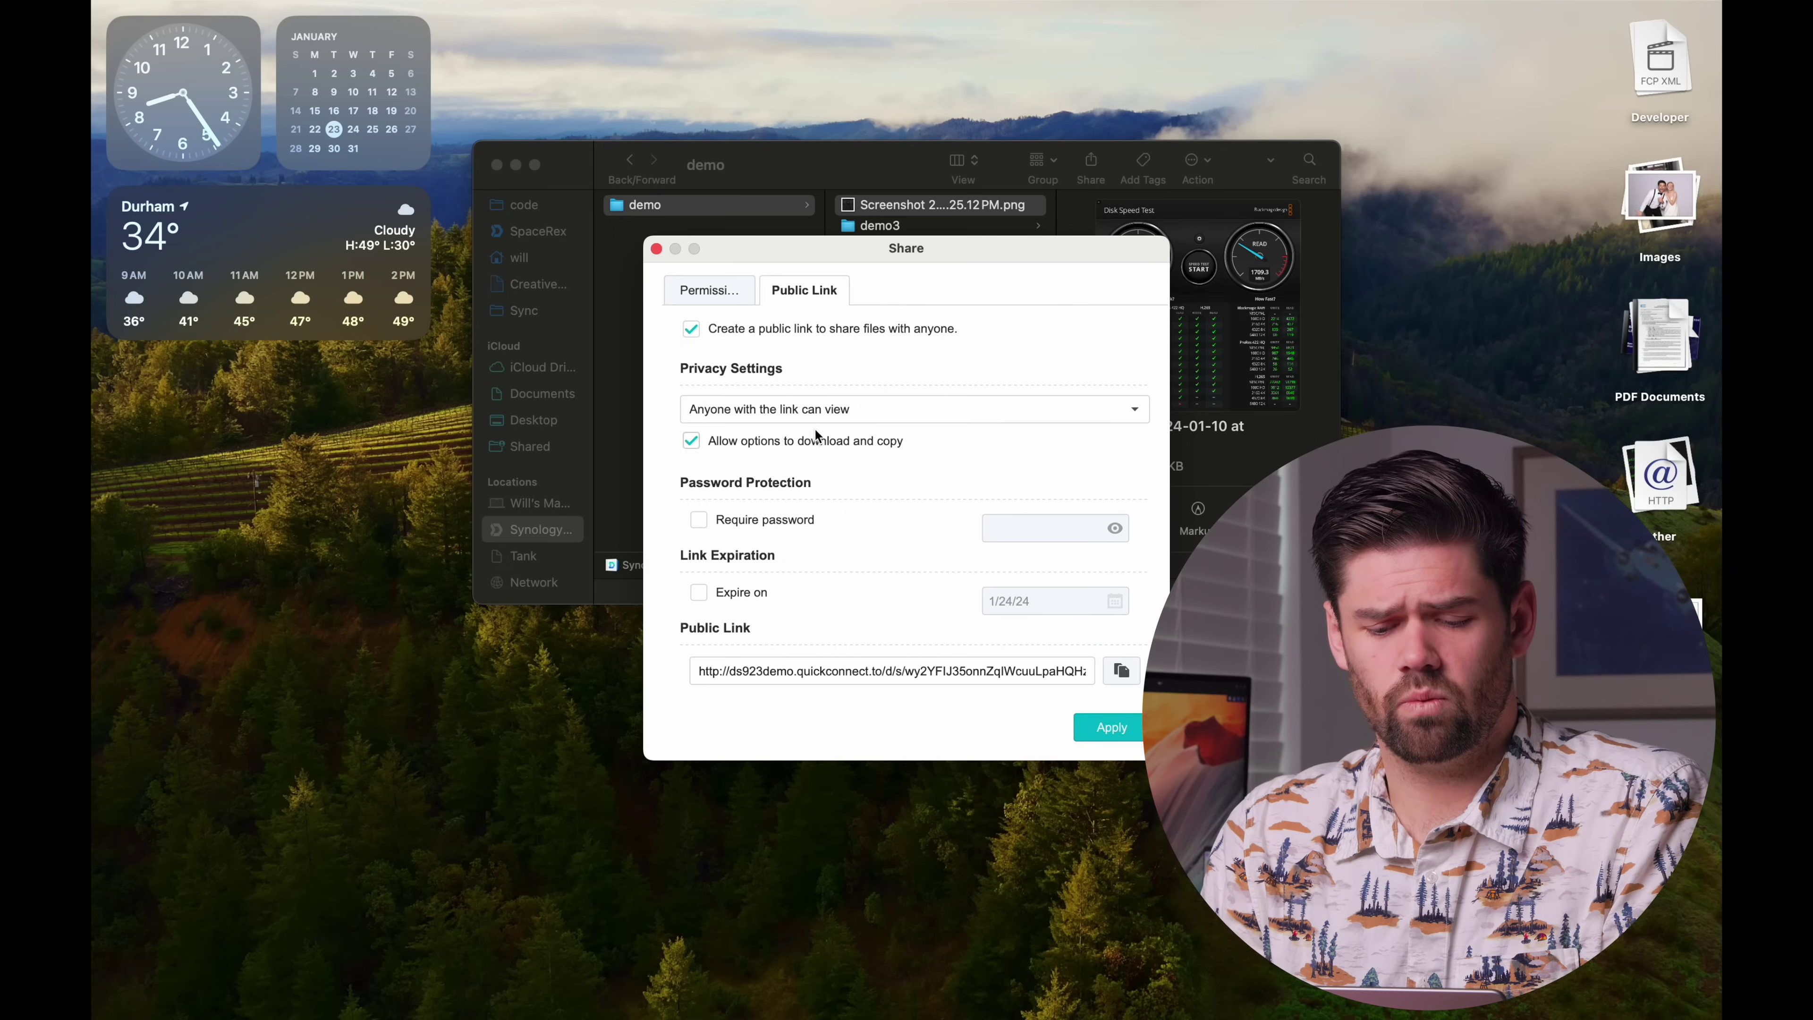
pyautogui.click(1129, 735)
# Step: Open the copied public link in a private Safari window, preview the shared screenshot, and close the preview
pyautogui.hotkey('ctrl', 'Right')
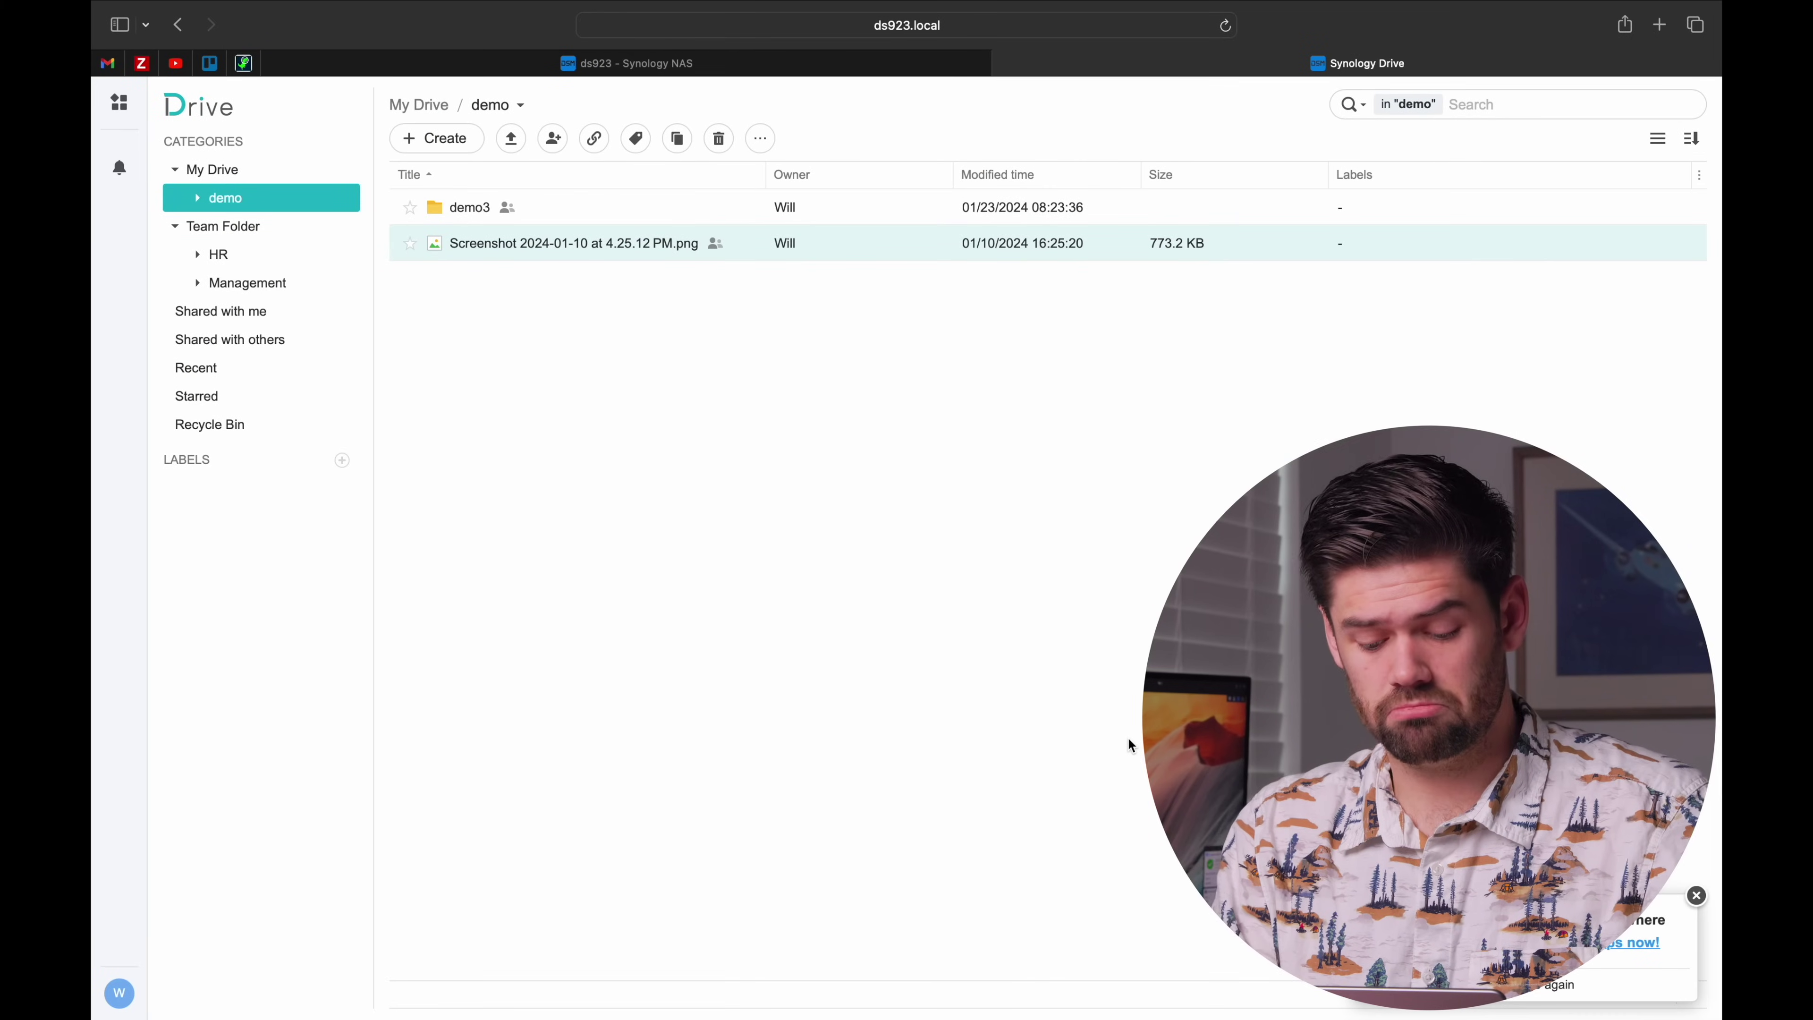
pyautogui.press('super+shift+n')
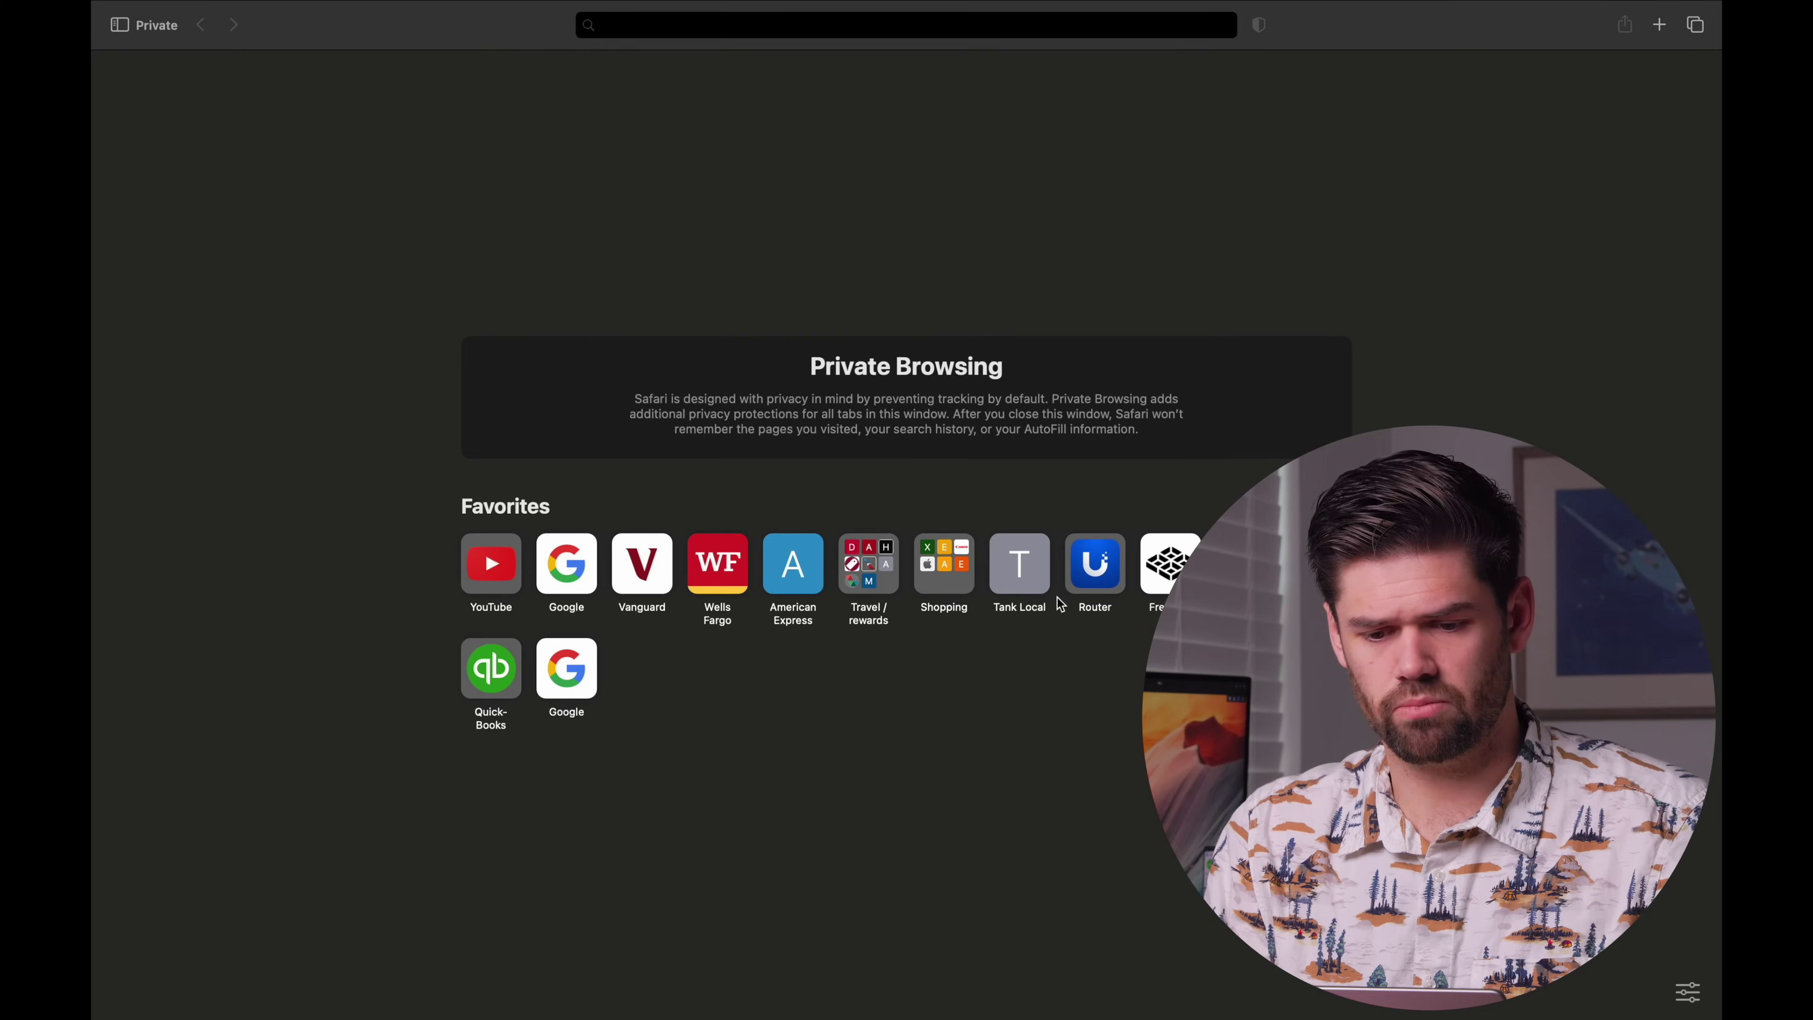
pyautogui.click(967, 13)
pyautogui.press('super+v')
pyautogui.press('Return')
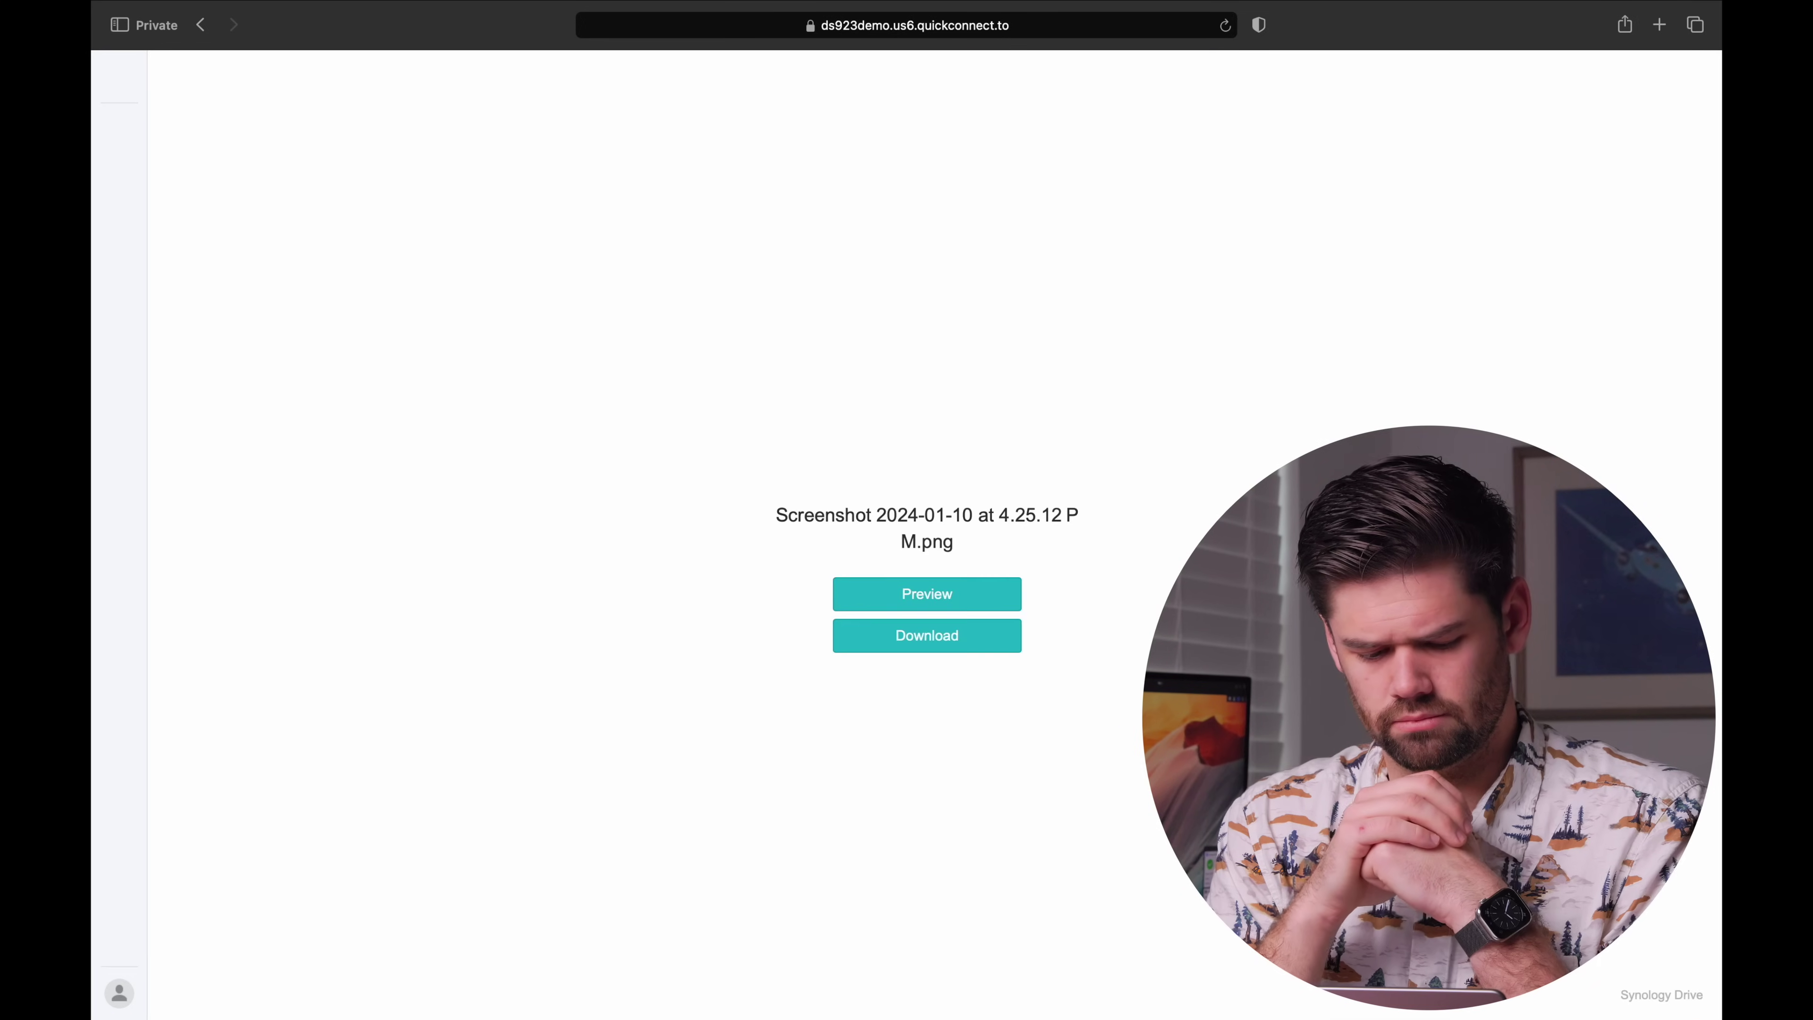
pyautogui.click(928, 594)
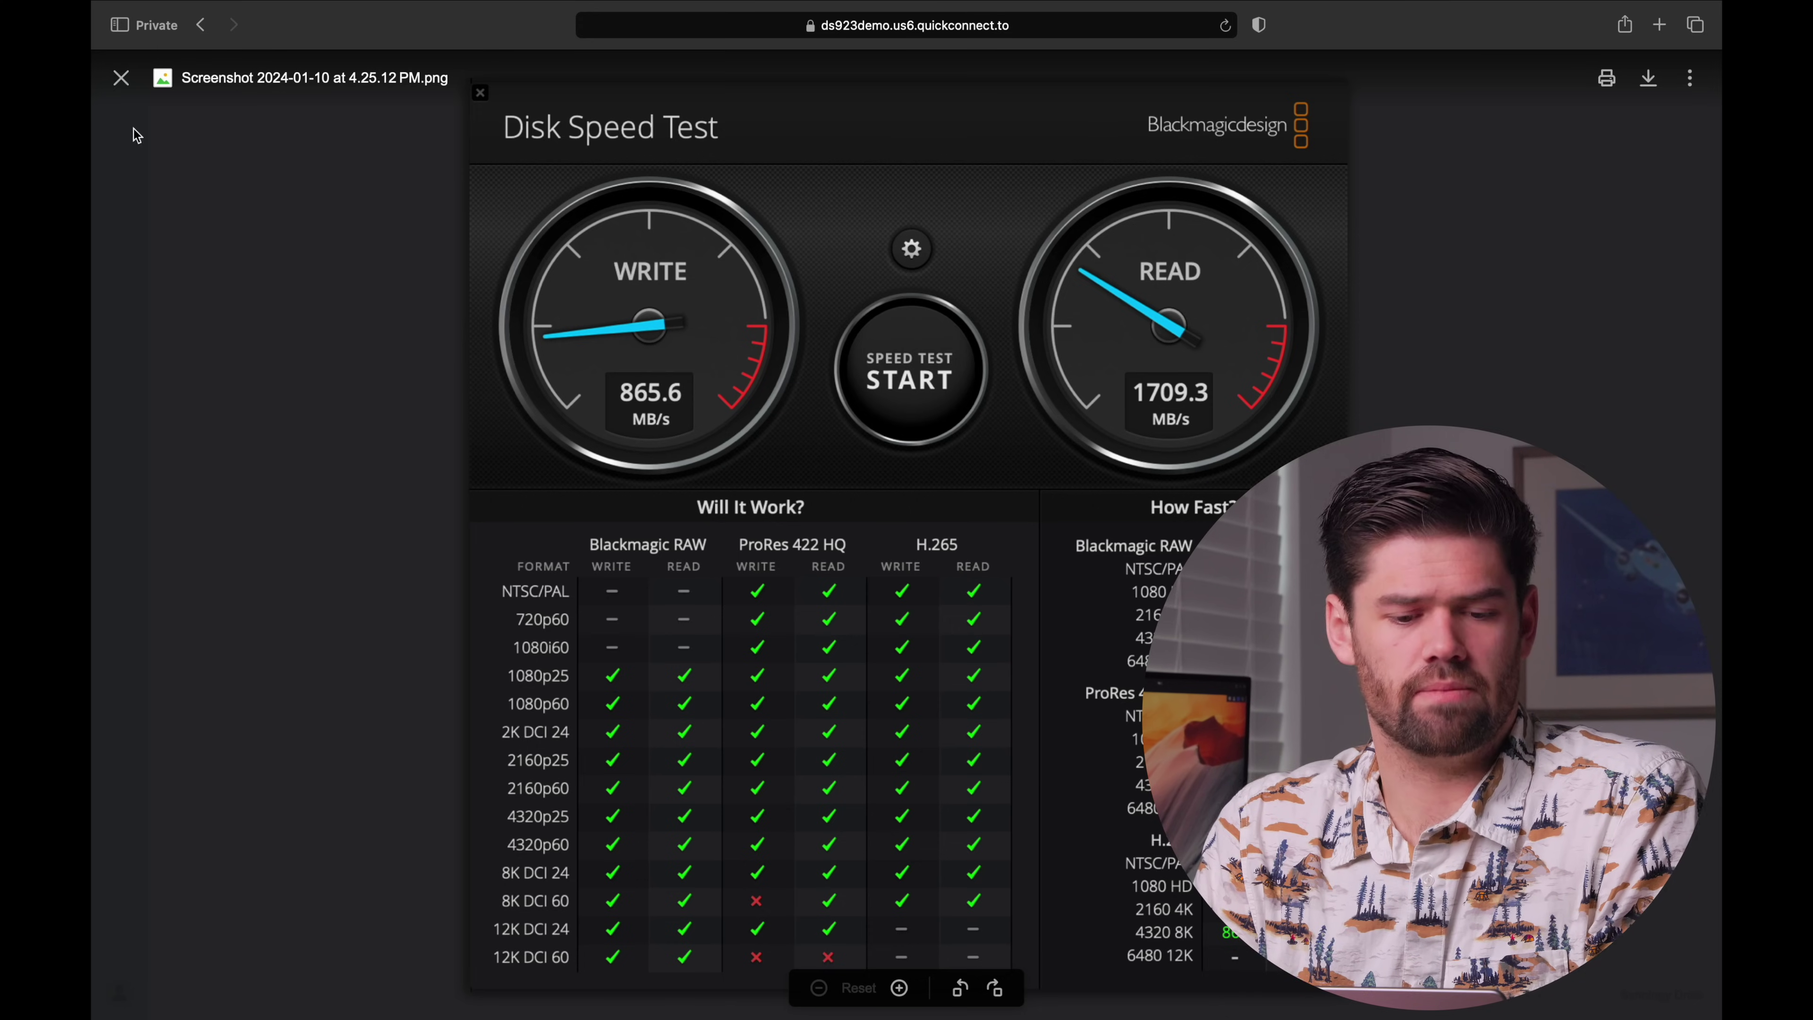
pyautogui.click(120, 80)
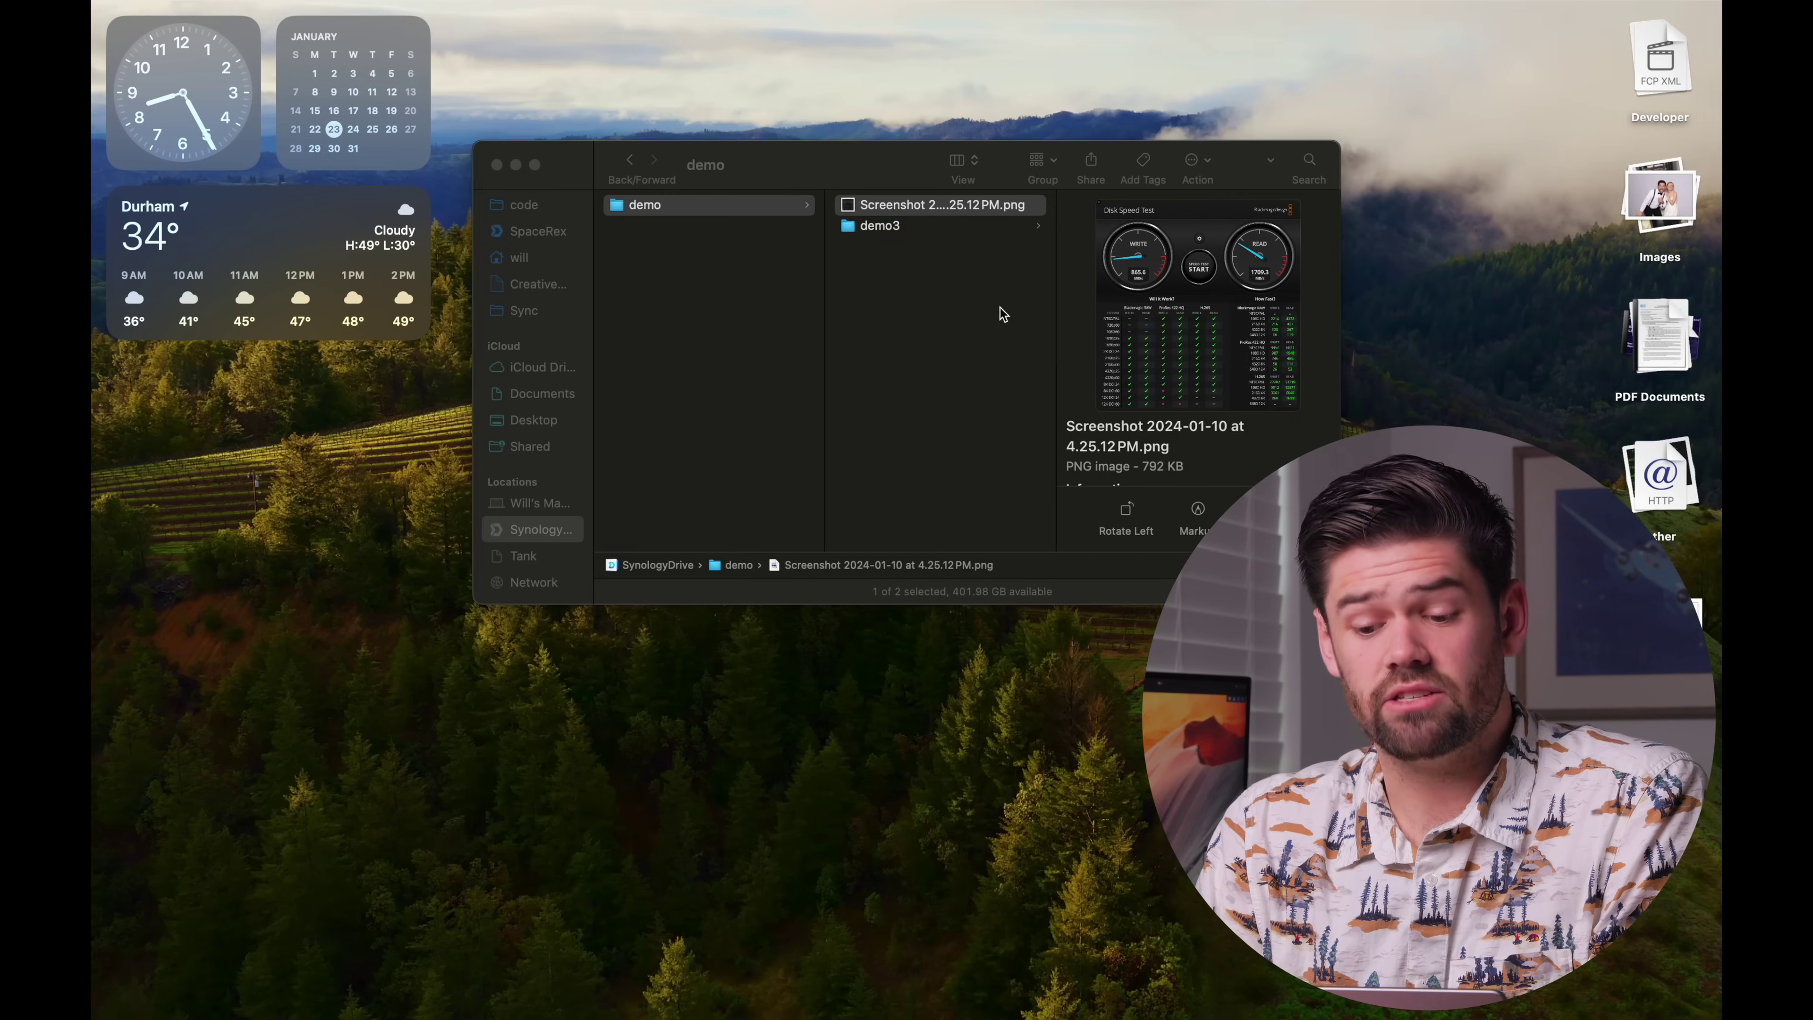
# Step: Review the Synology Drive actions offered for the screenshot in Finder, including pinning a local copy permanently
pyautogui.click(935, 357)
pyautogui.rightClick(944, 205)
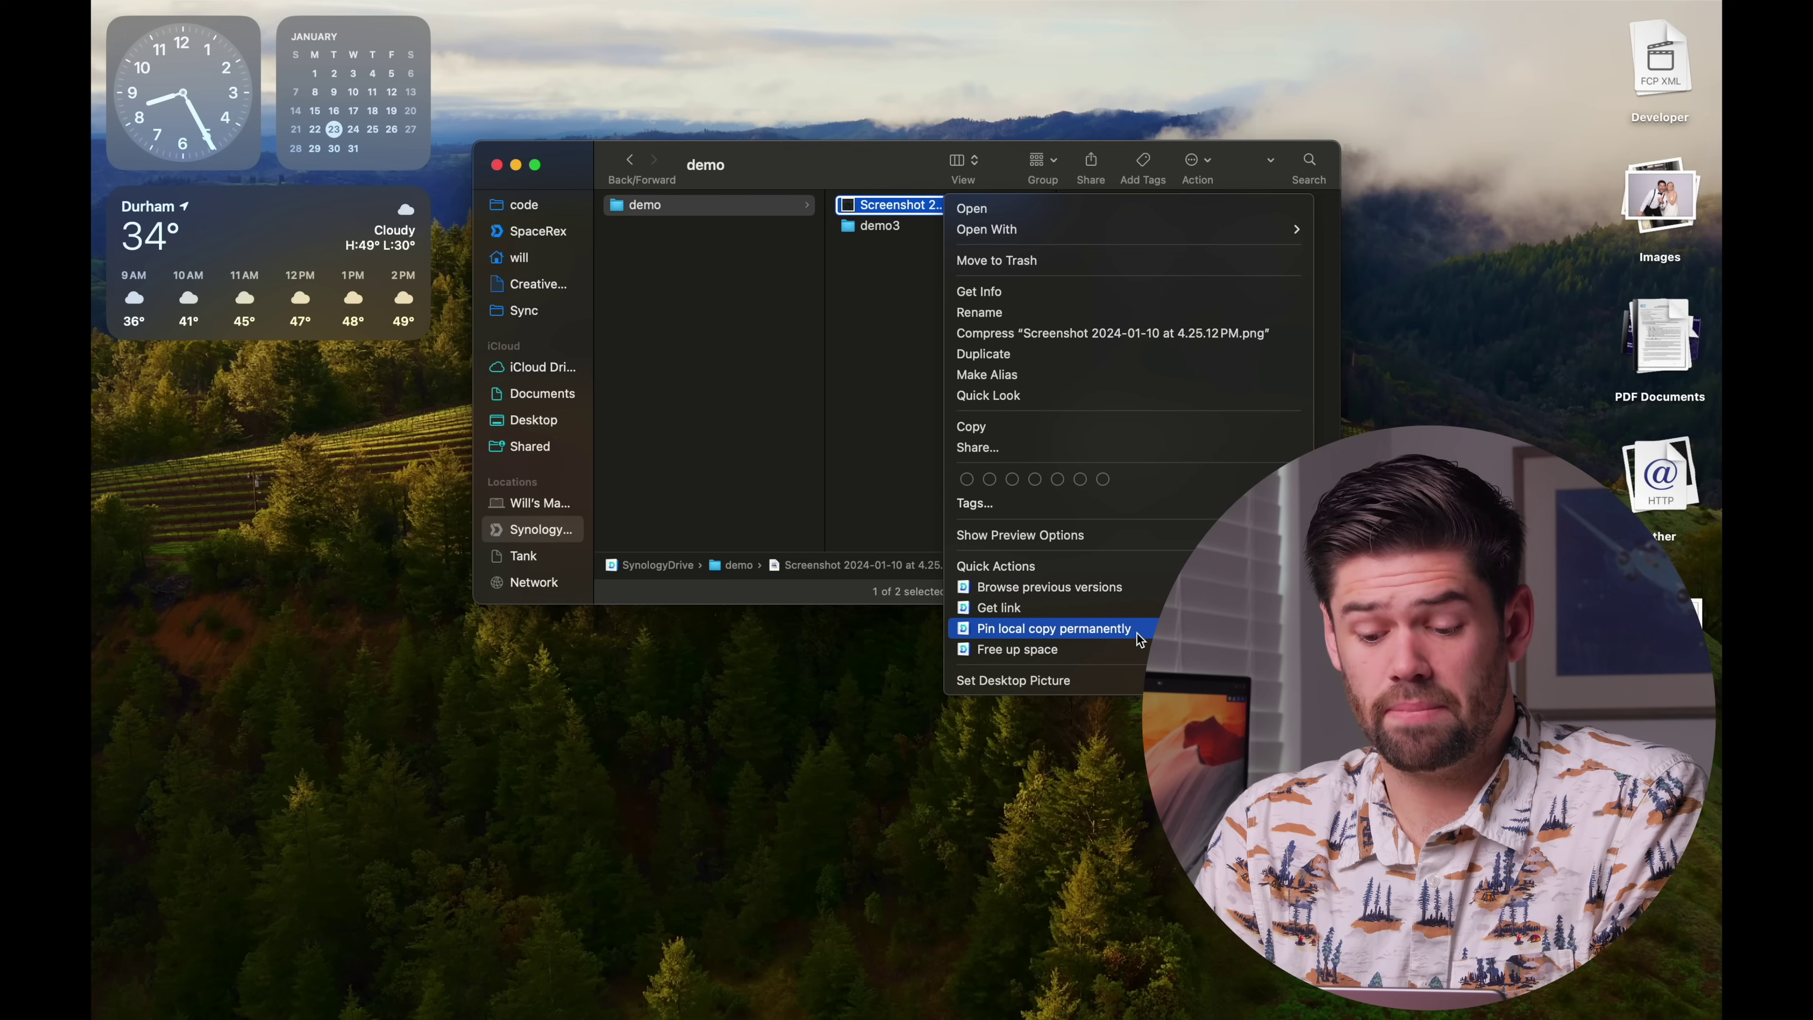
pyautogui.click(883, 383)
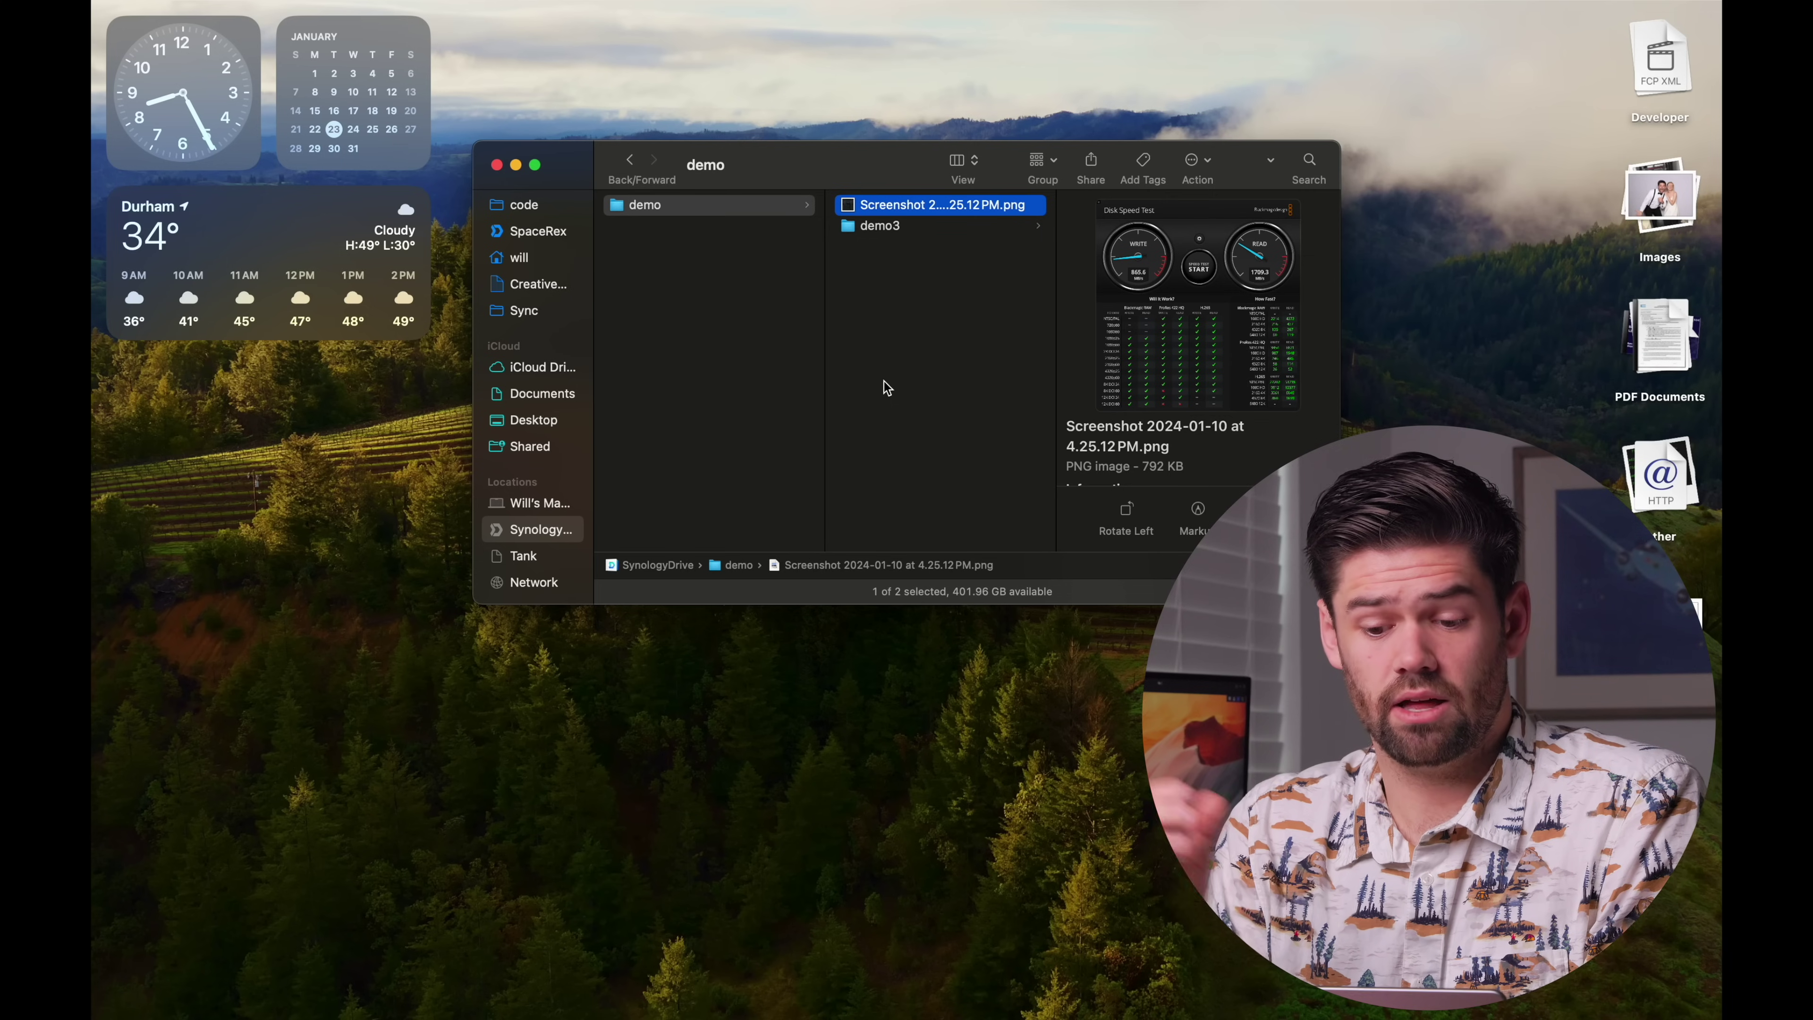
pyautogui.rightClick(965, 205)
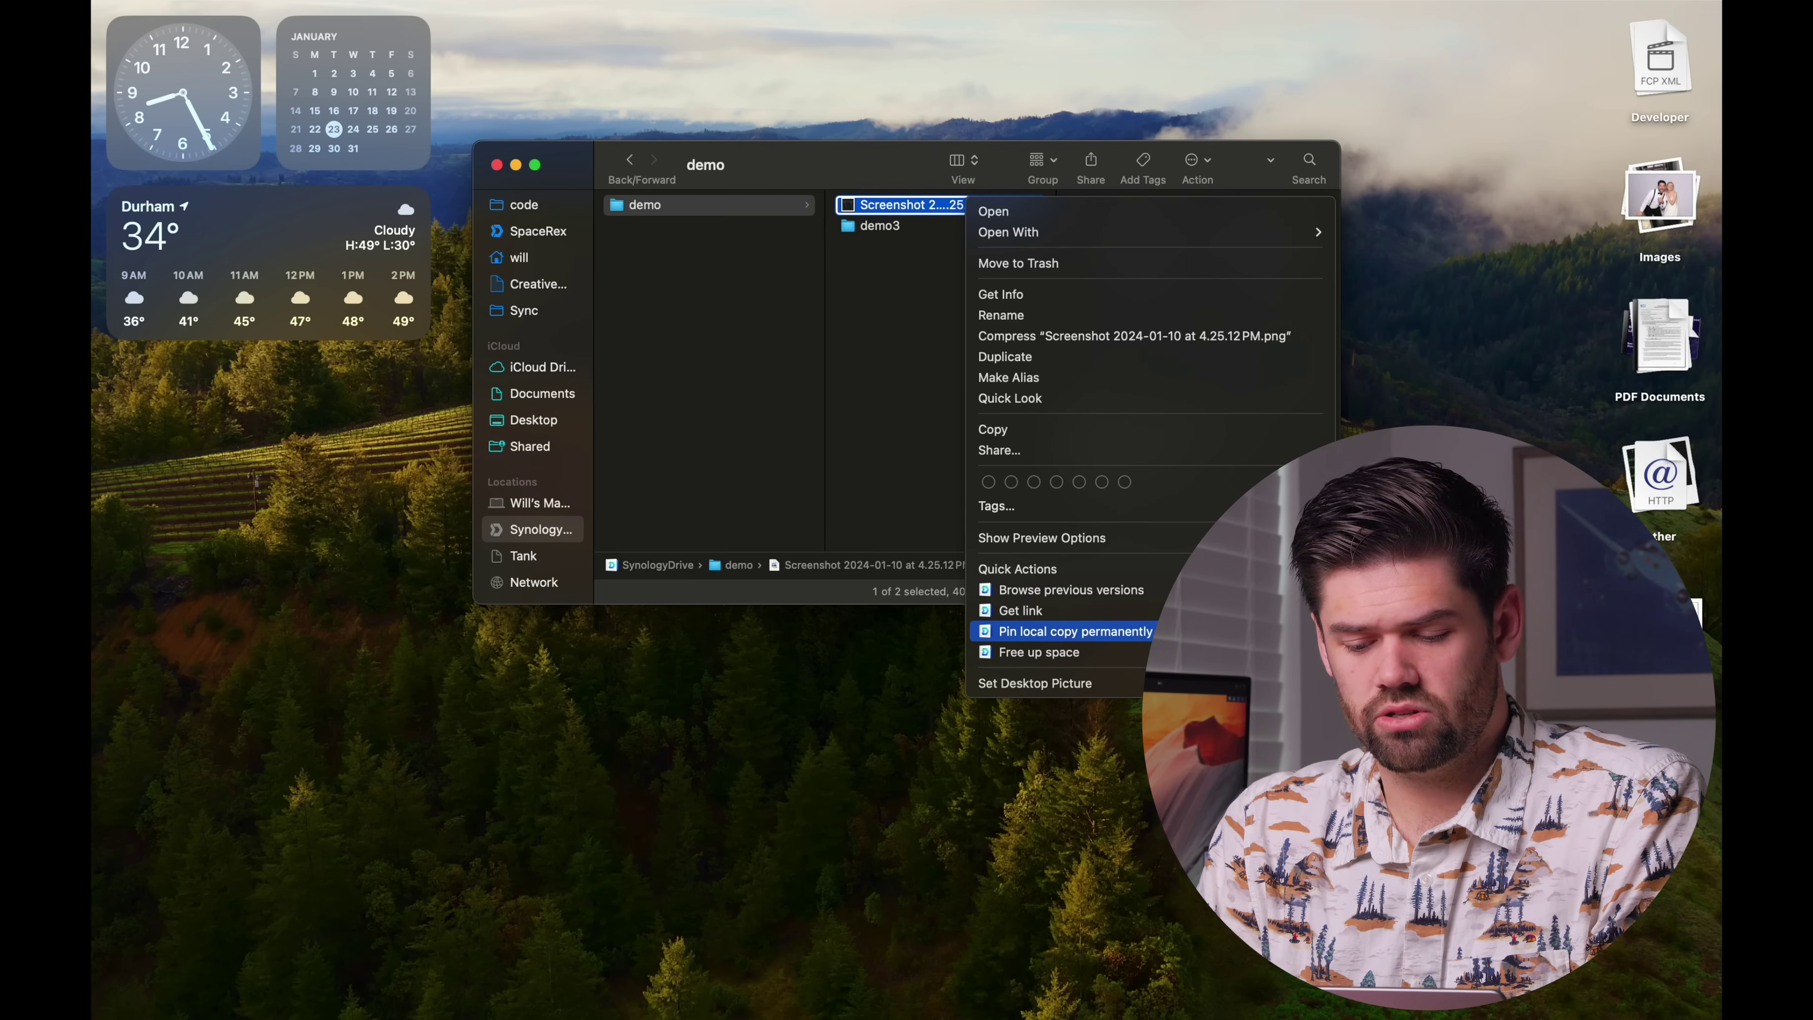
pyautogui.click(940, 492)
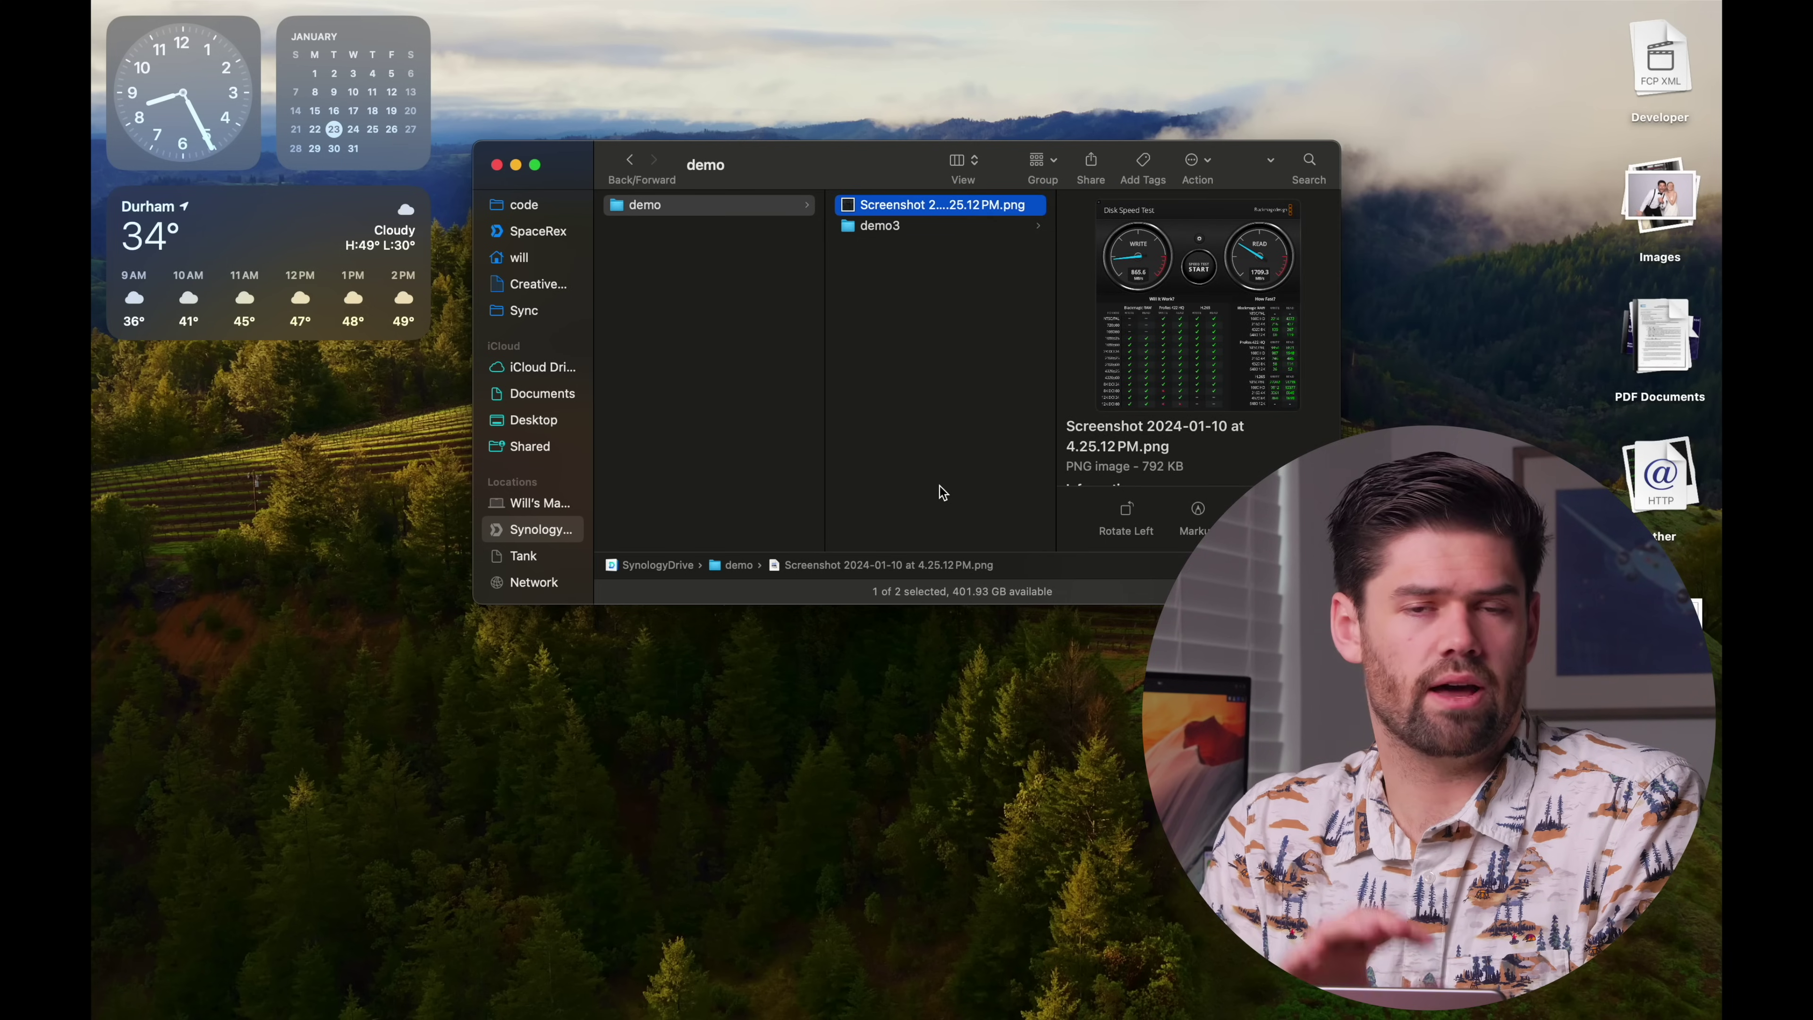
# Step: Free up the local space used by the demo folder so its contents are kept only on the NAS
pyautogui.rightClick(736, 210)
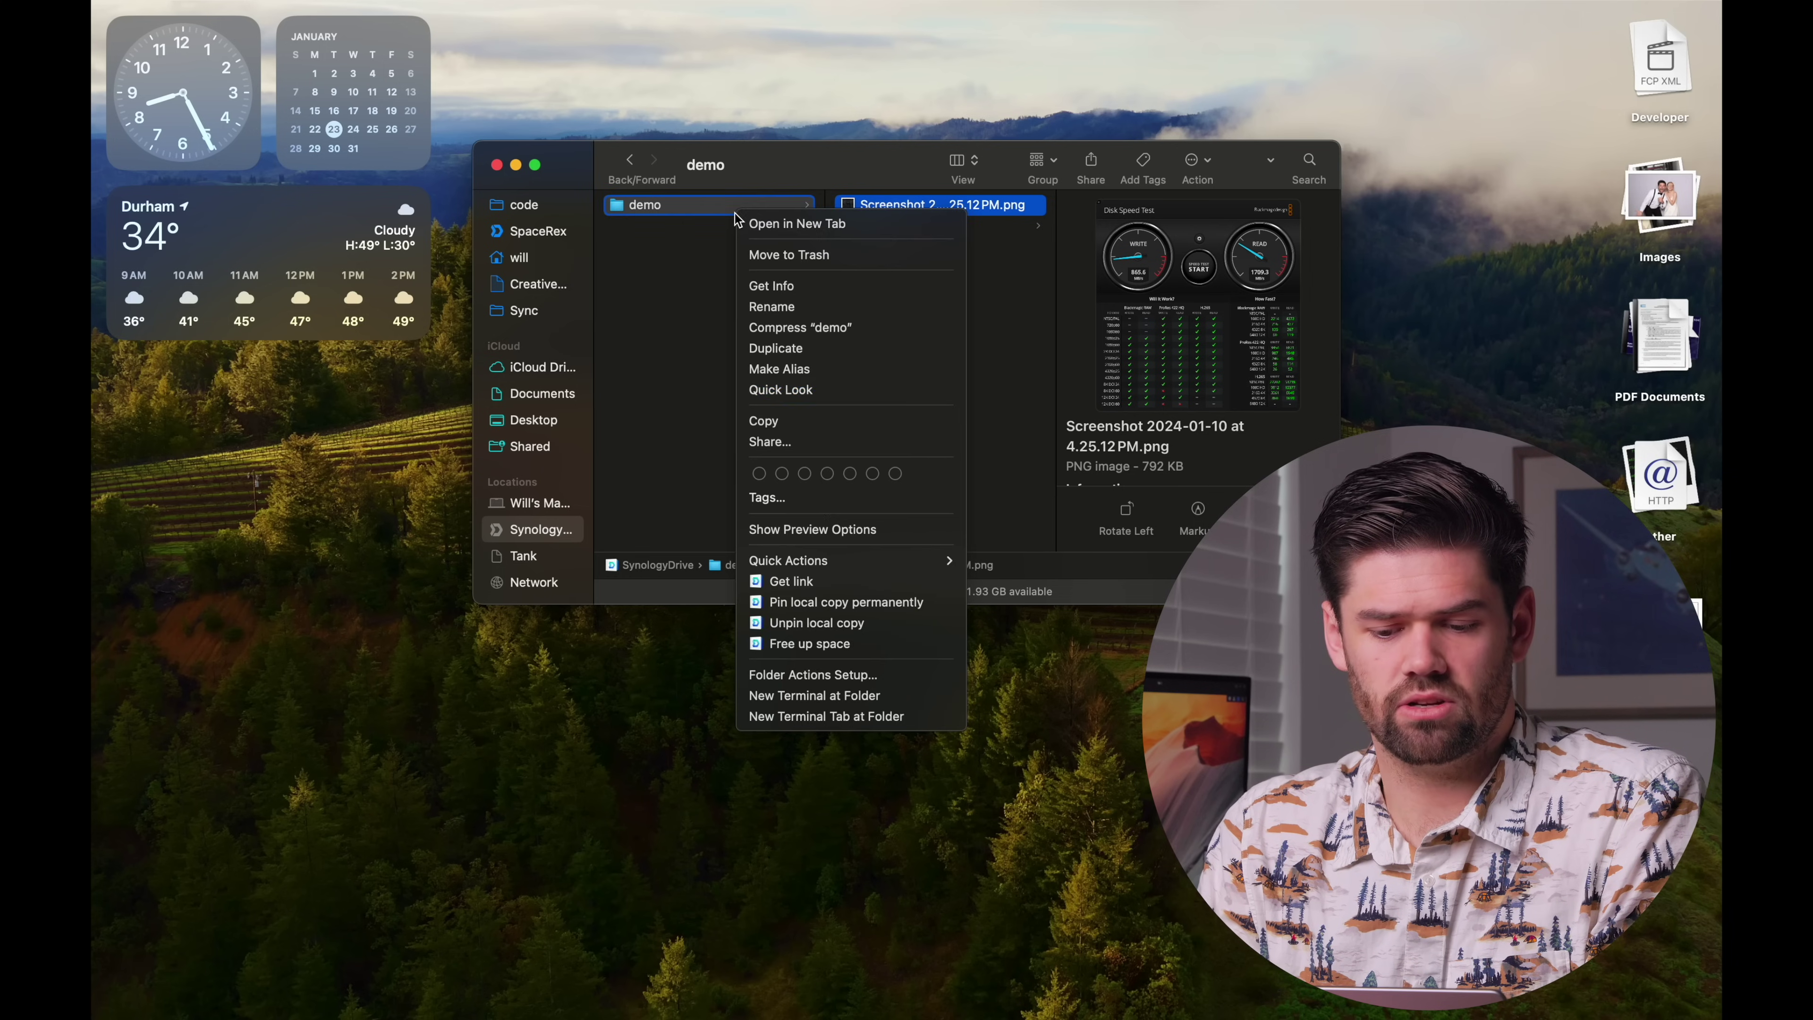
pyautogui.click(871, 654)
pyautogui.click(879, 316)
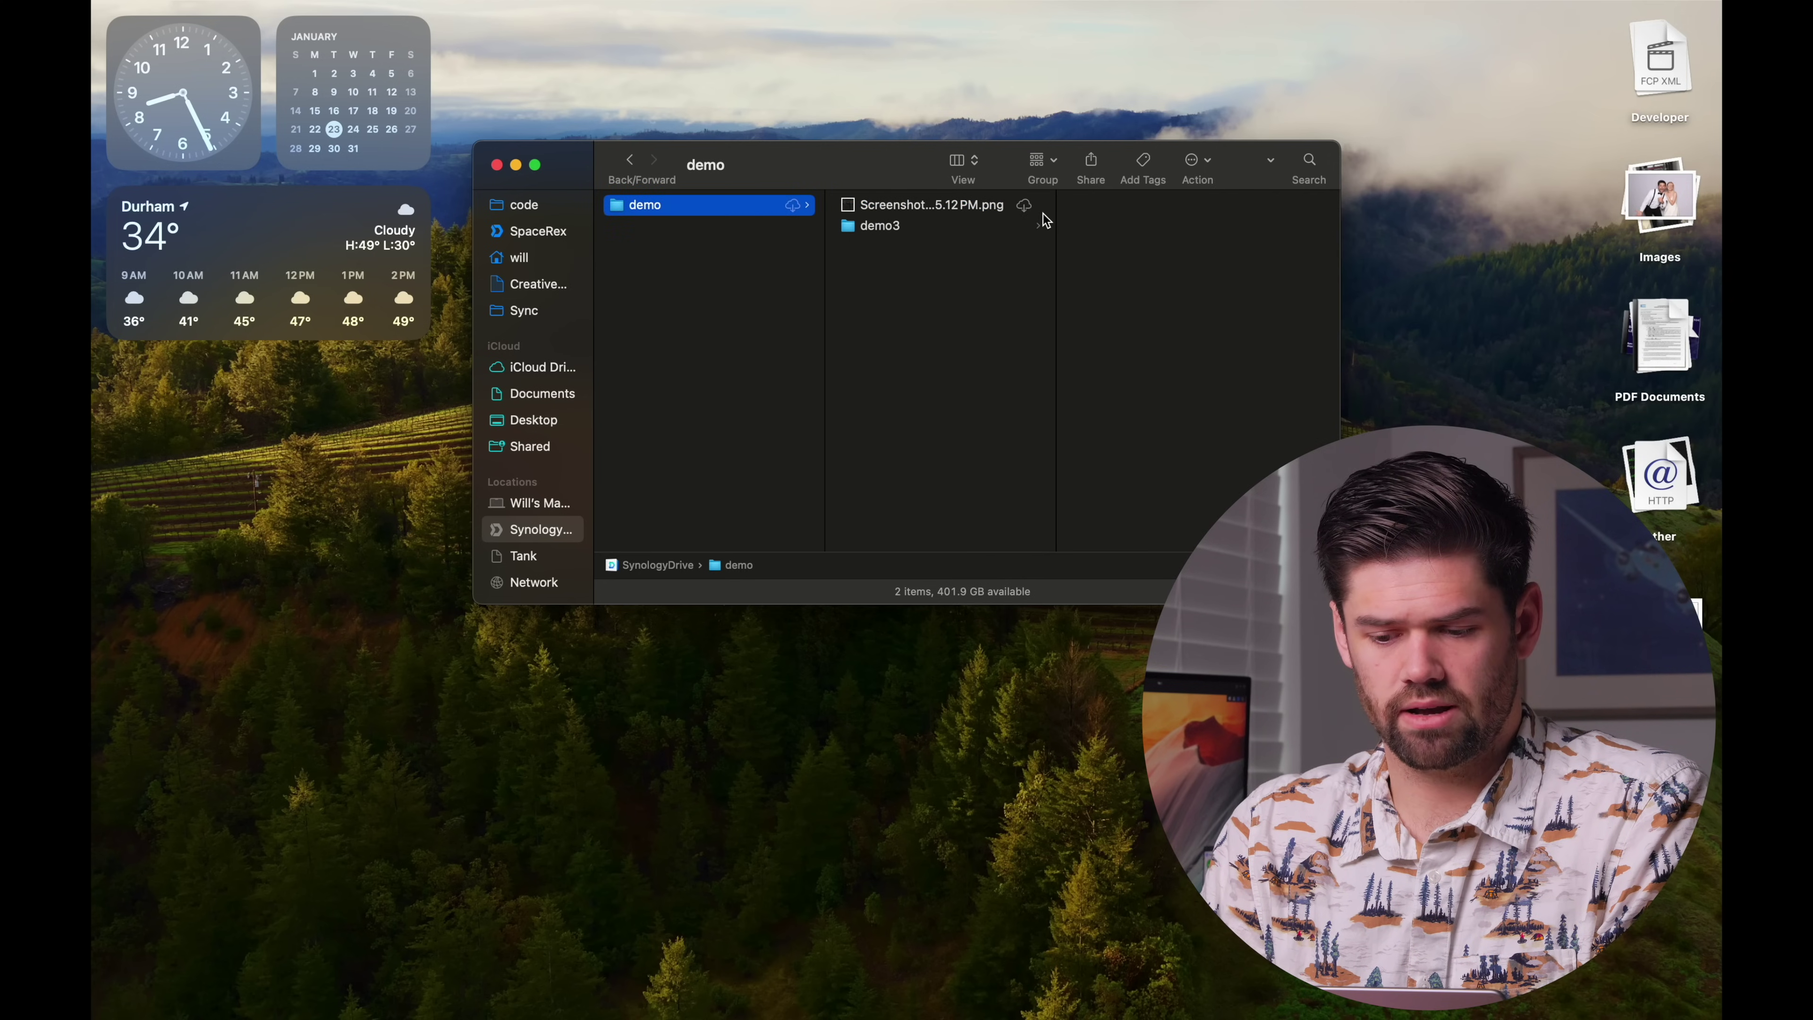
# Step: Open the online-only screenshot from the demo folder to download it on demand, and close the image
pyautogui.click(971, 210)
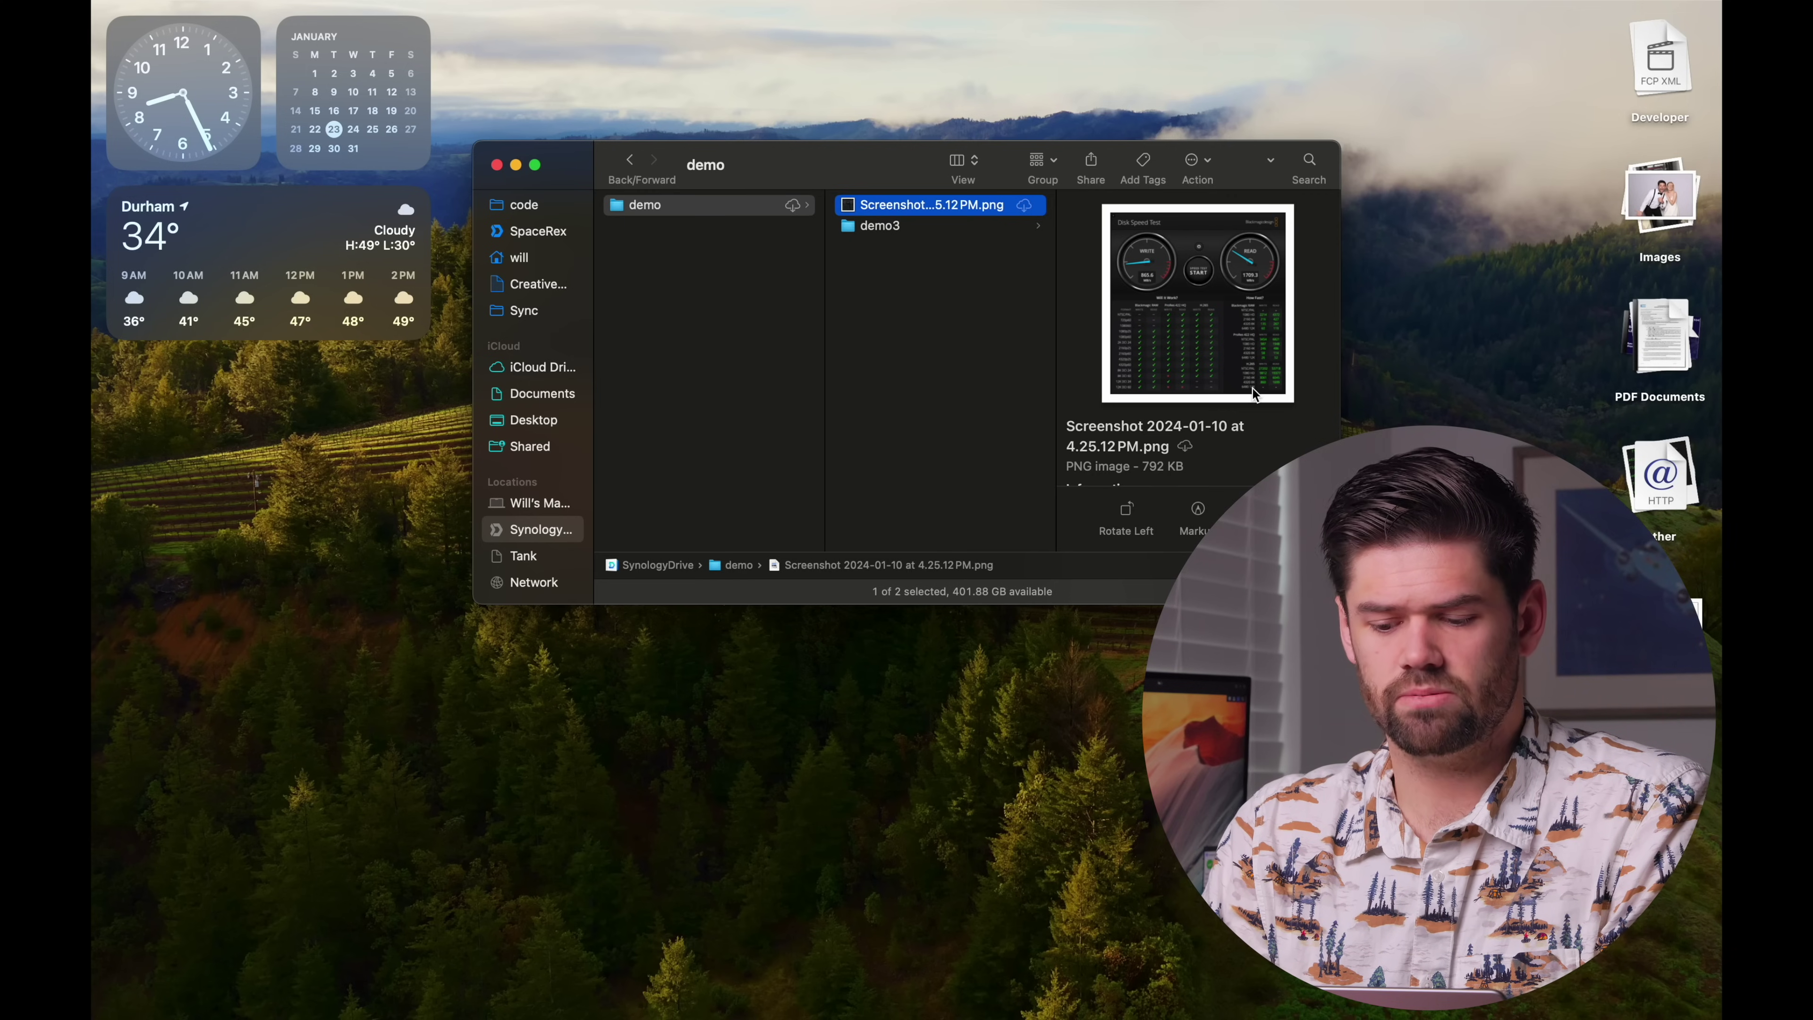
pyautogui.doubleClick(973, 209)
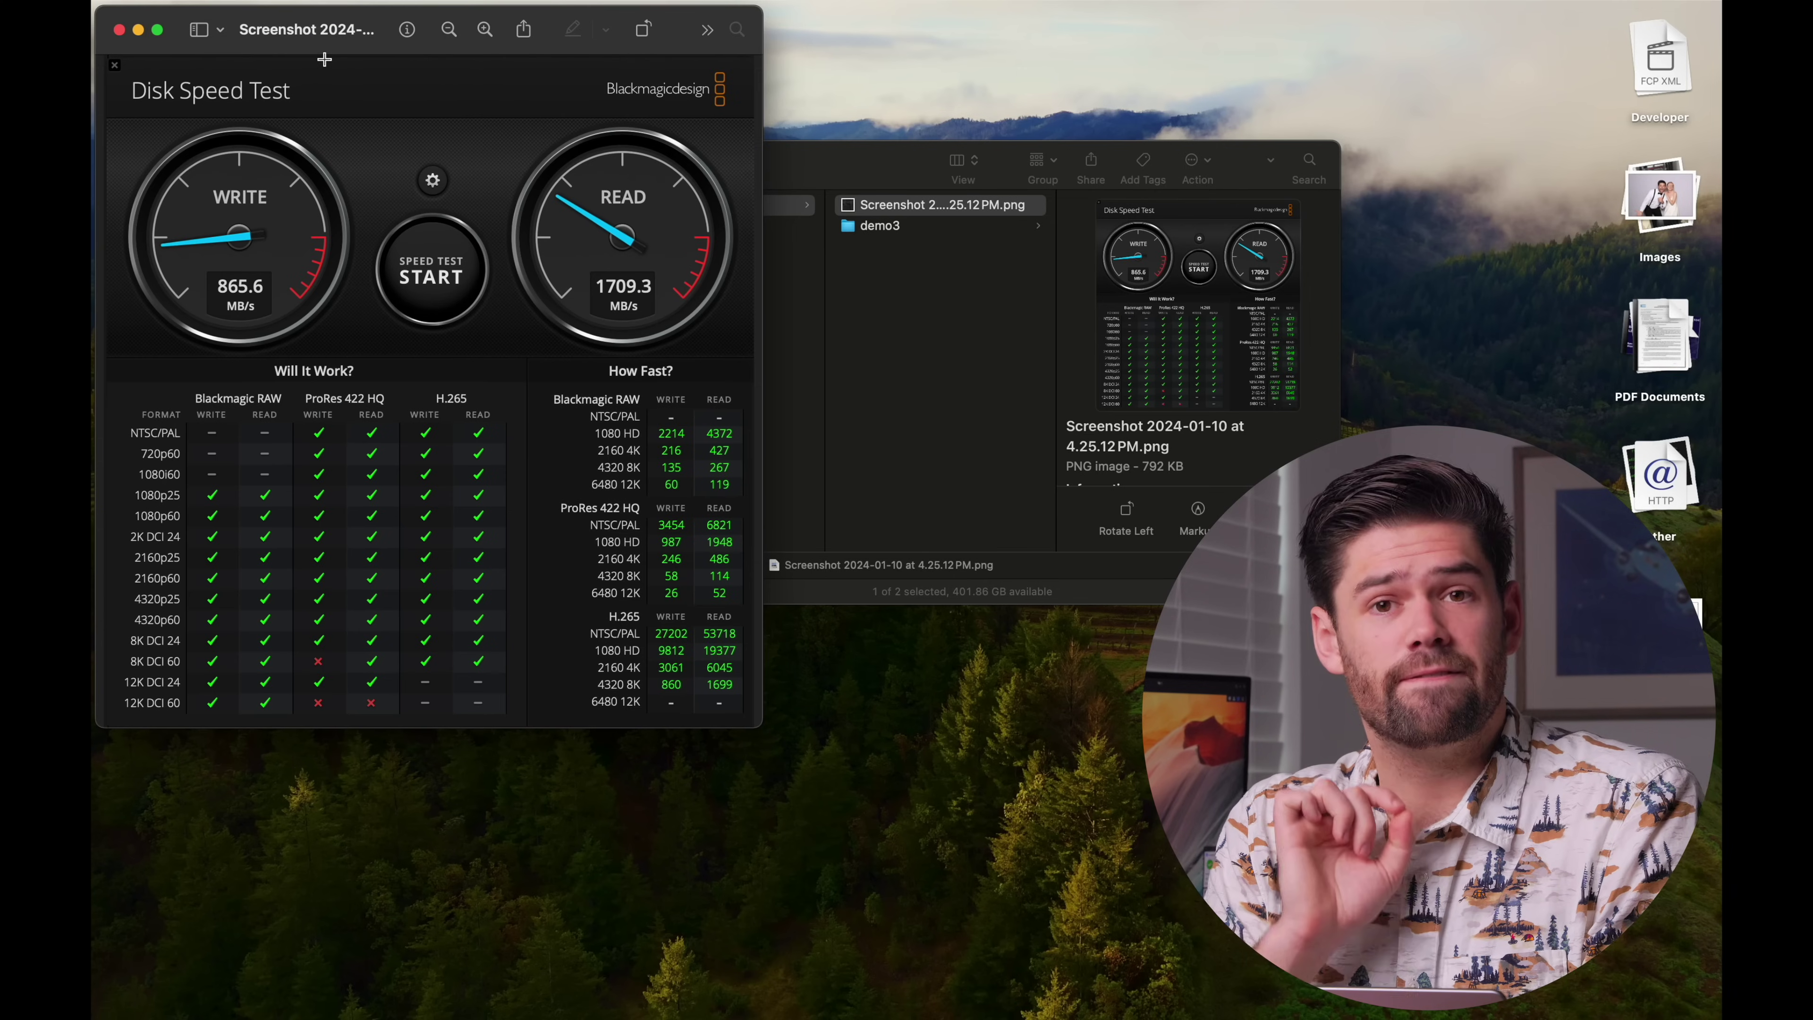
pyautogui.click(119, 30)
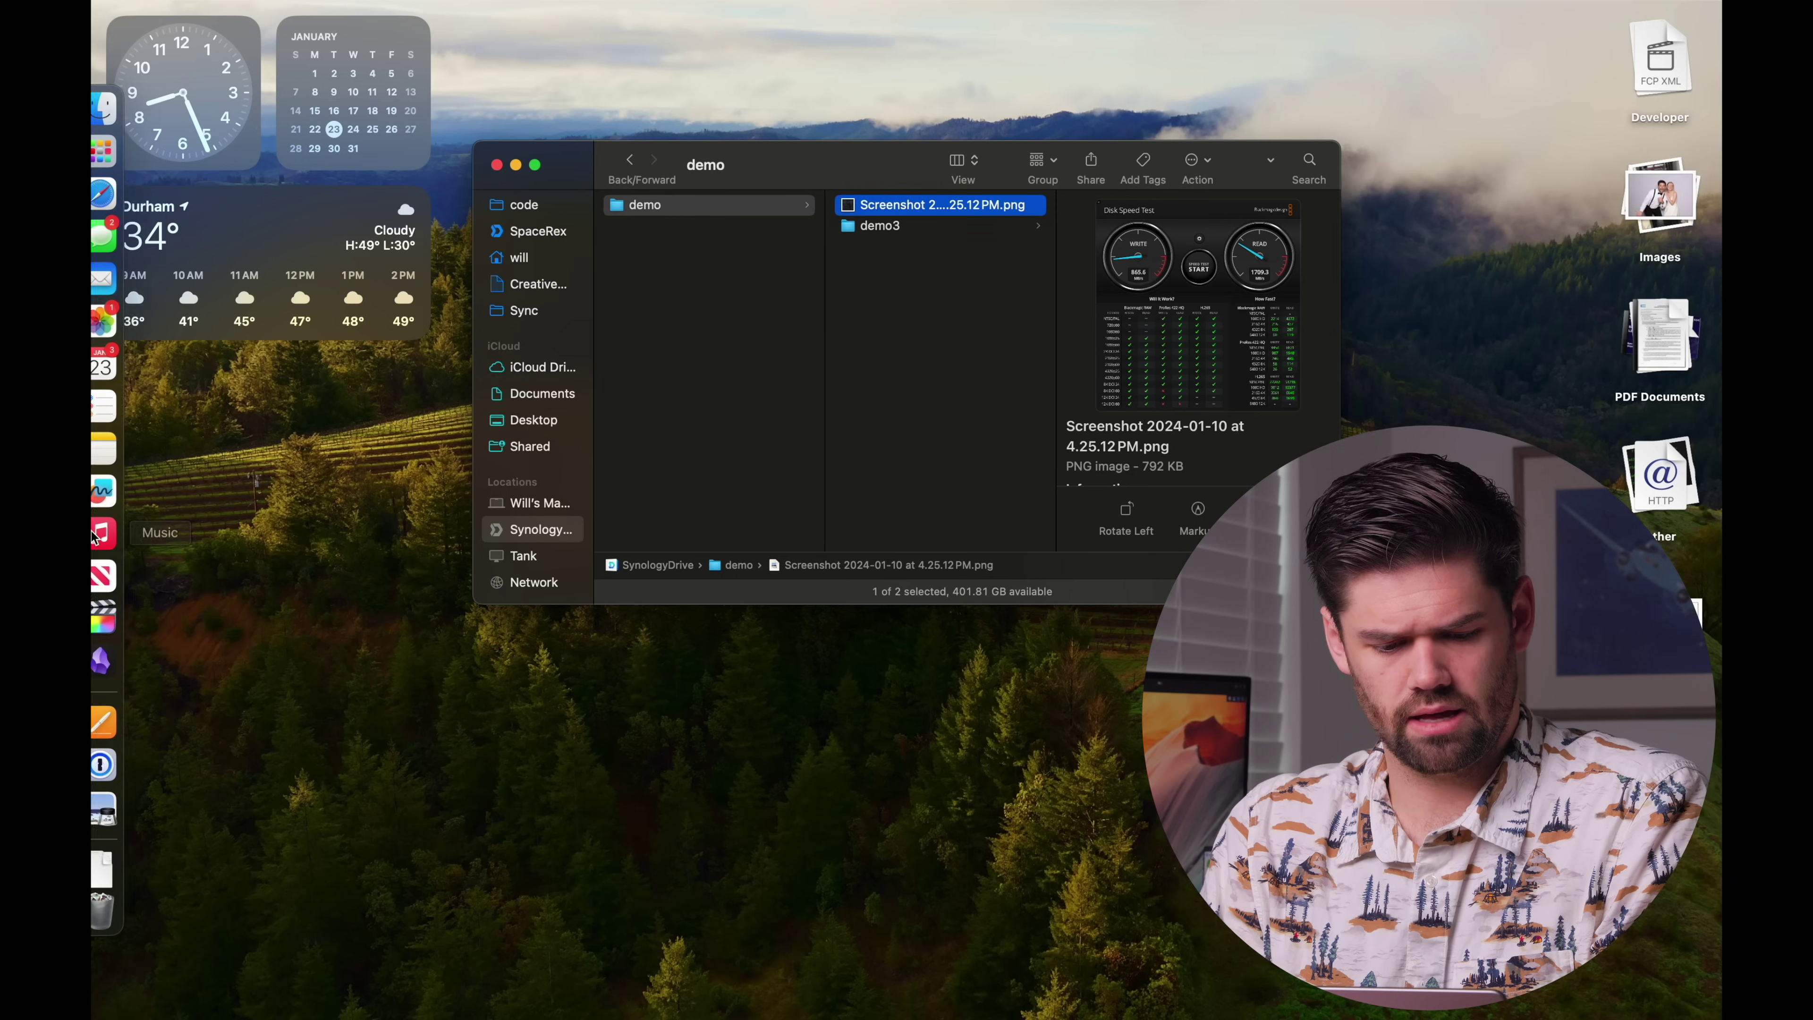
# Step: Start a new backup task in Synology Drive Client using the already connected NAS ds923demo
pyautogui.press('super+space')
pyautogui.write('drive')
pyautogui.press('Return')
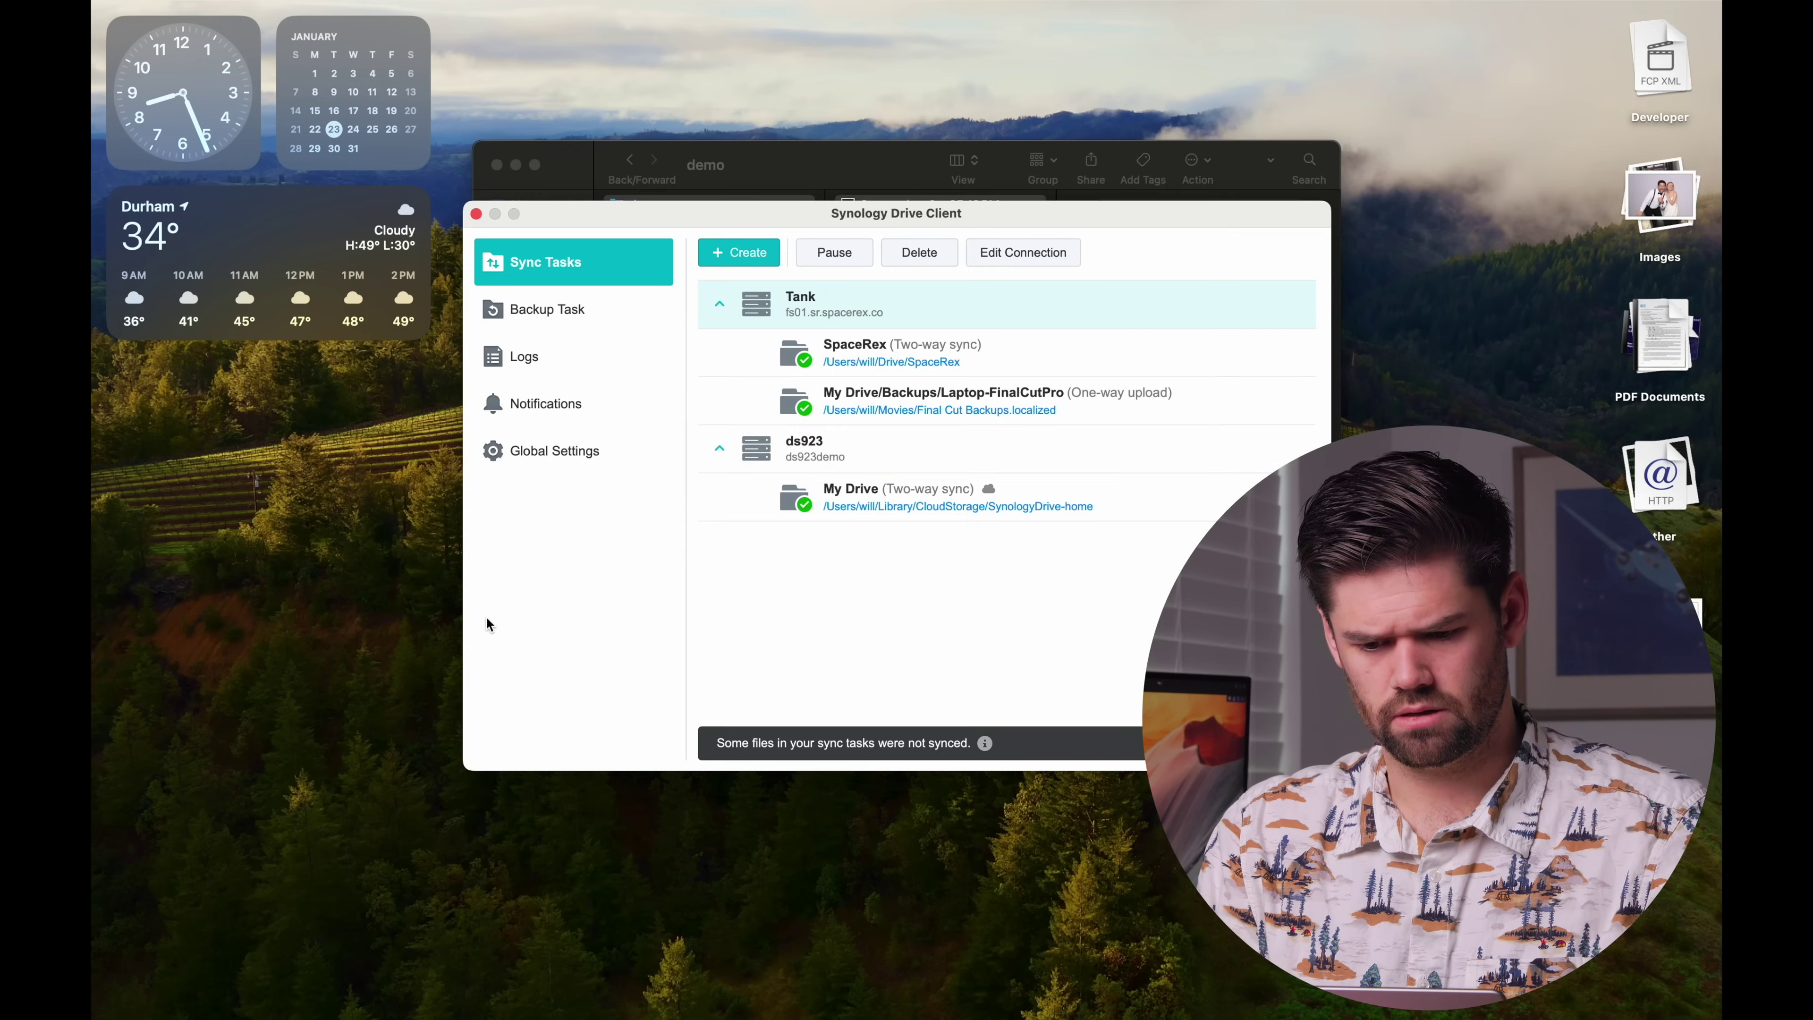
pyautogui.click(550, 308)
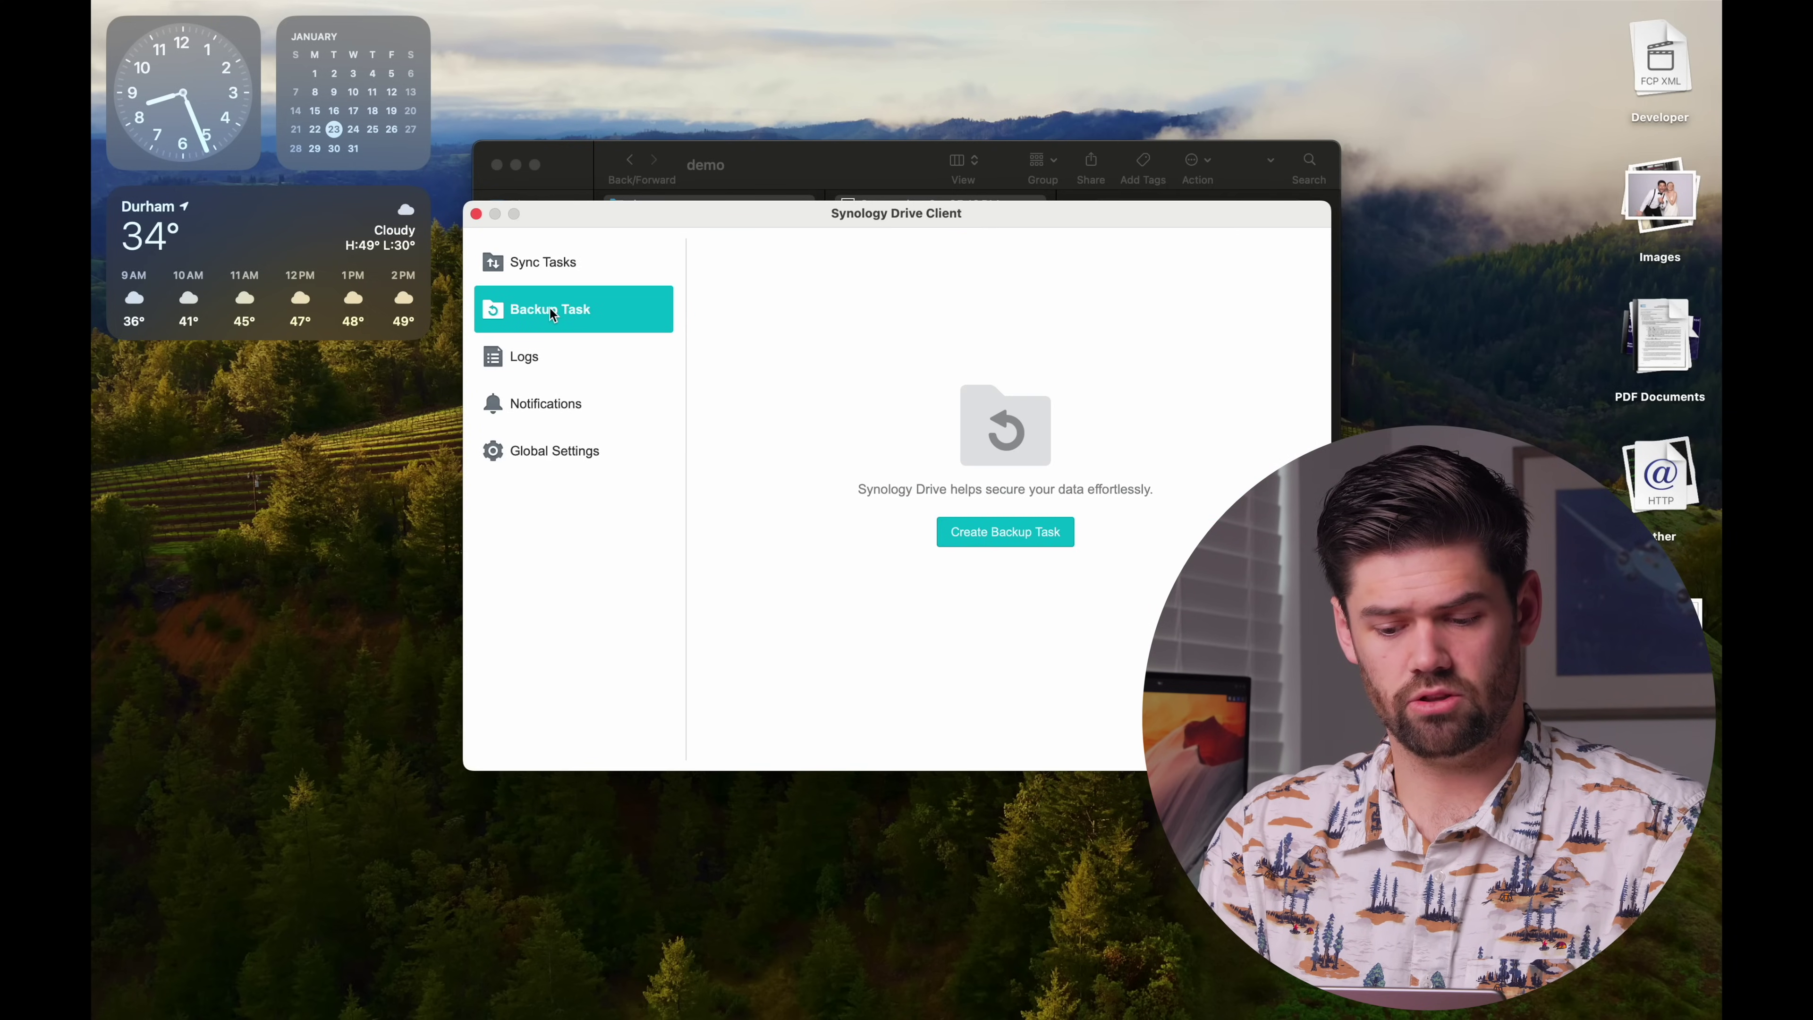
pyautogui.click(1052, 542)
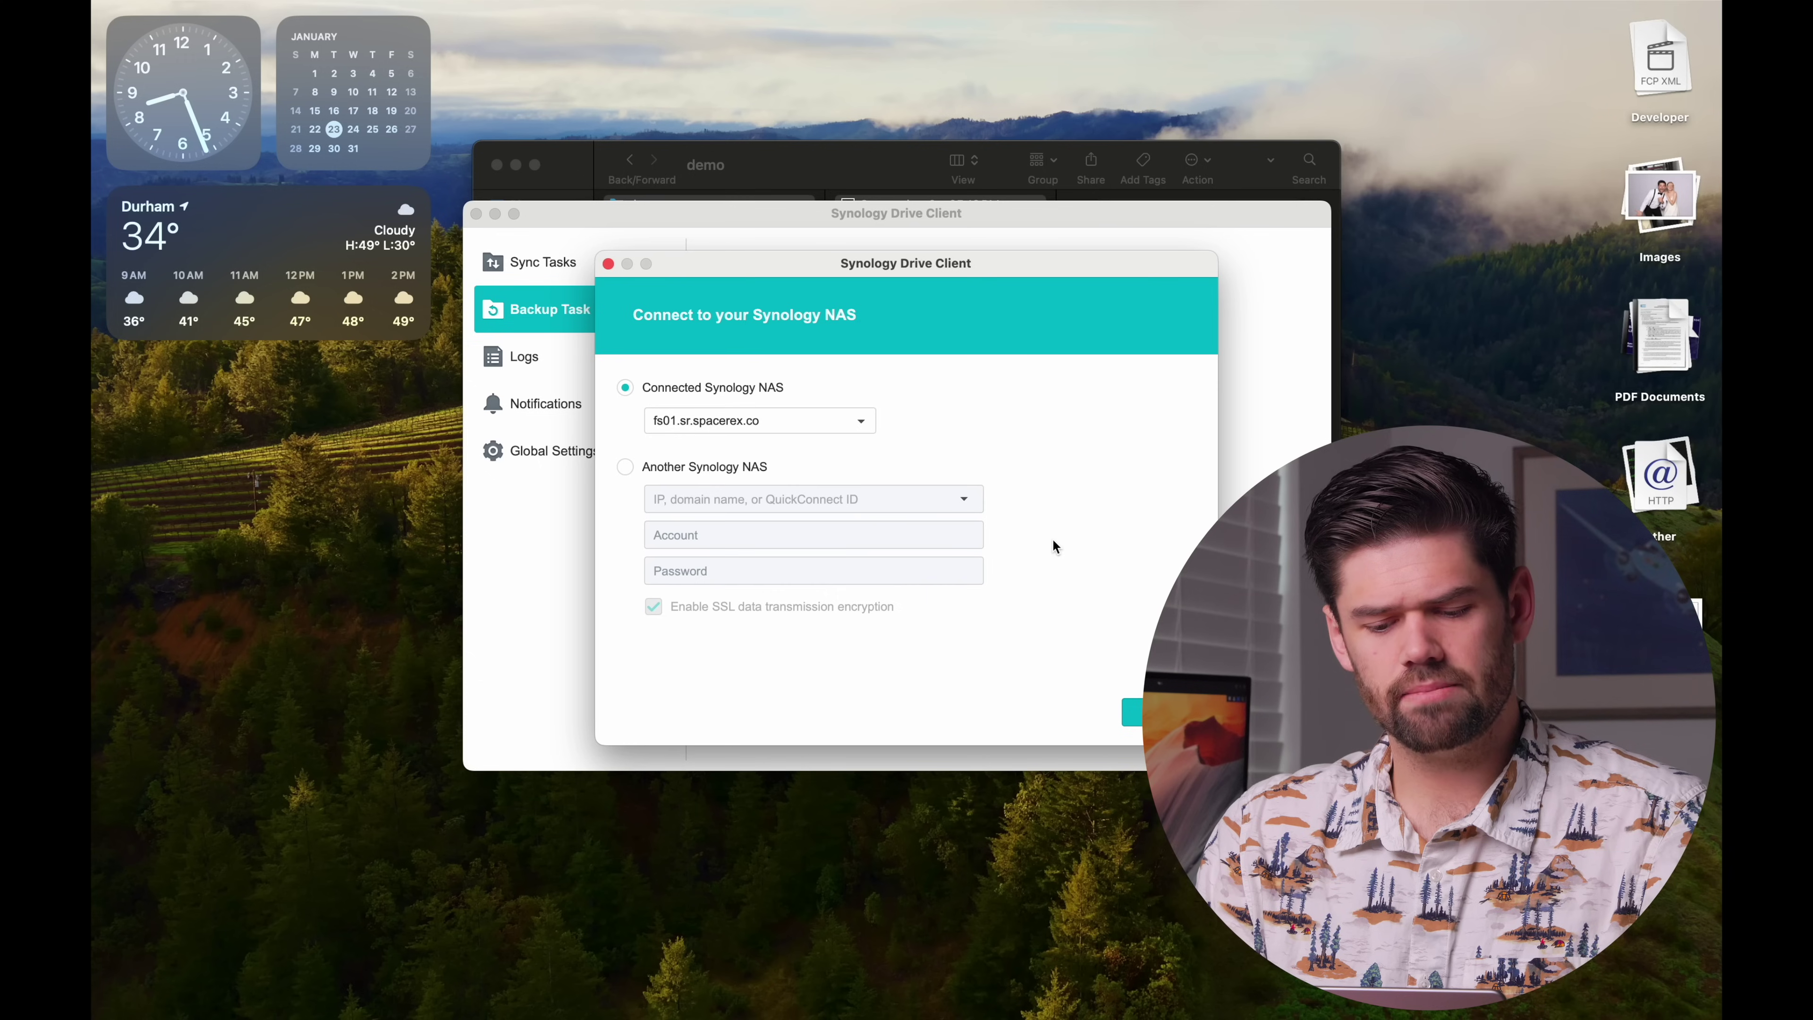
pyautogui.click(864, 419)
pyautogui.click(777, 463)
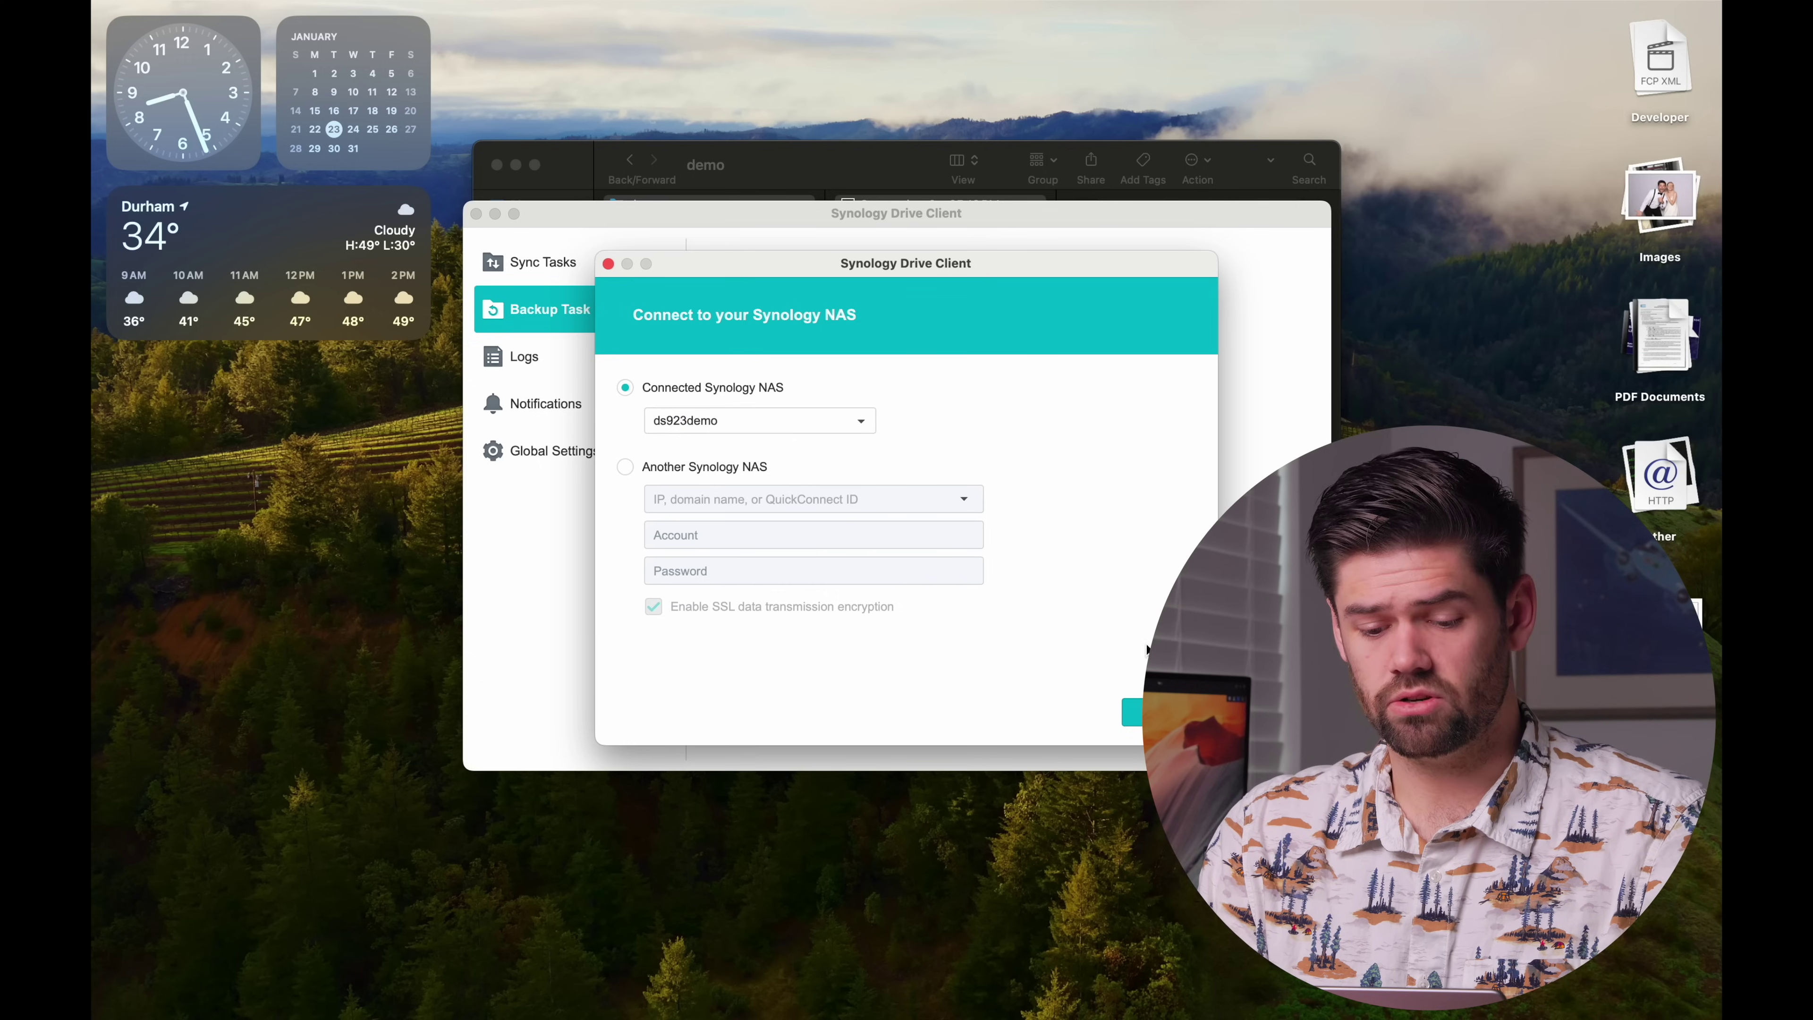
pyautogui.click(1132, 712)
# Step: Select the Pictures folder as the backup source
pyautogui.scroll(-10, 721, 520)
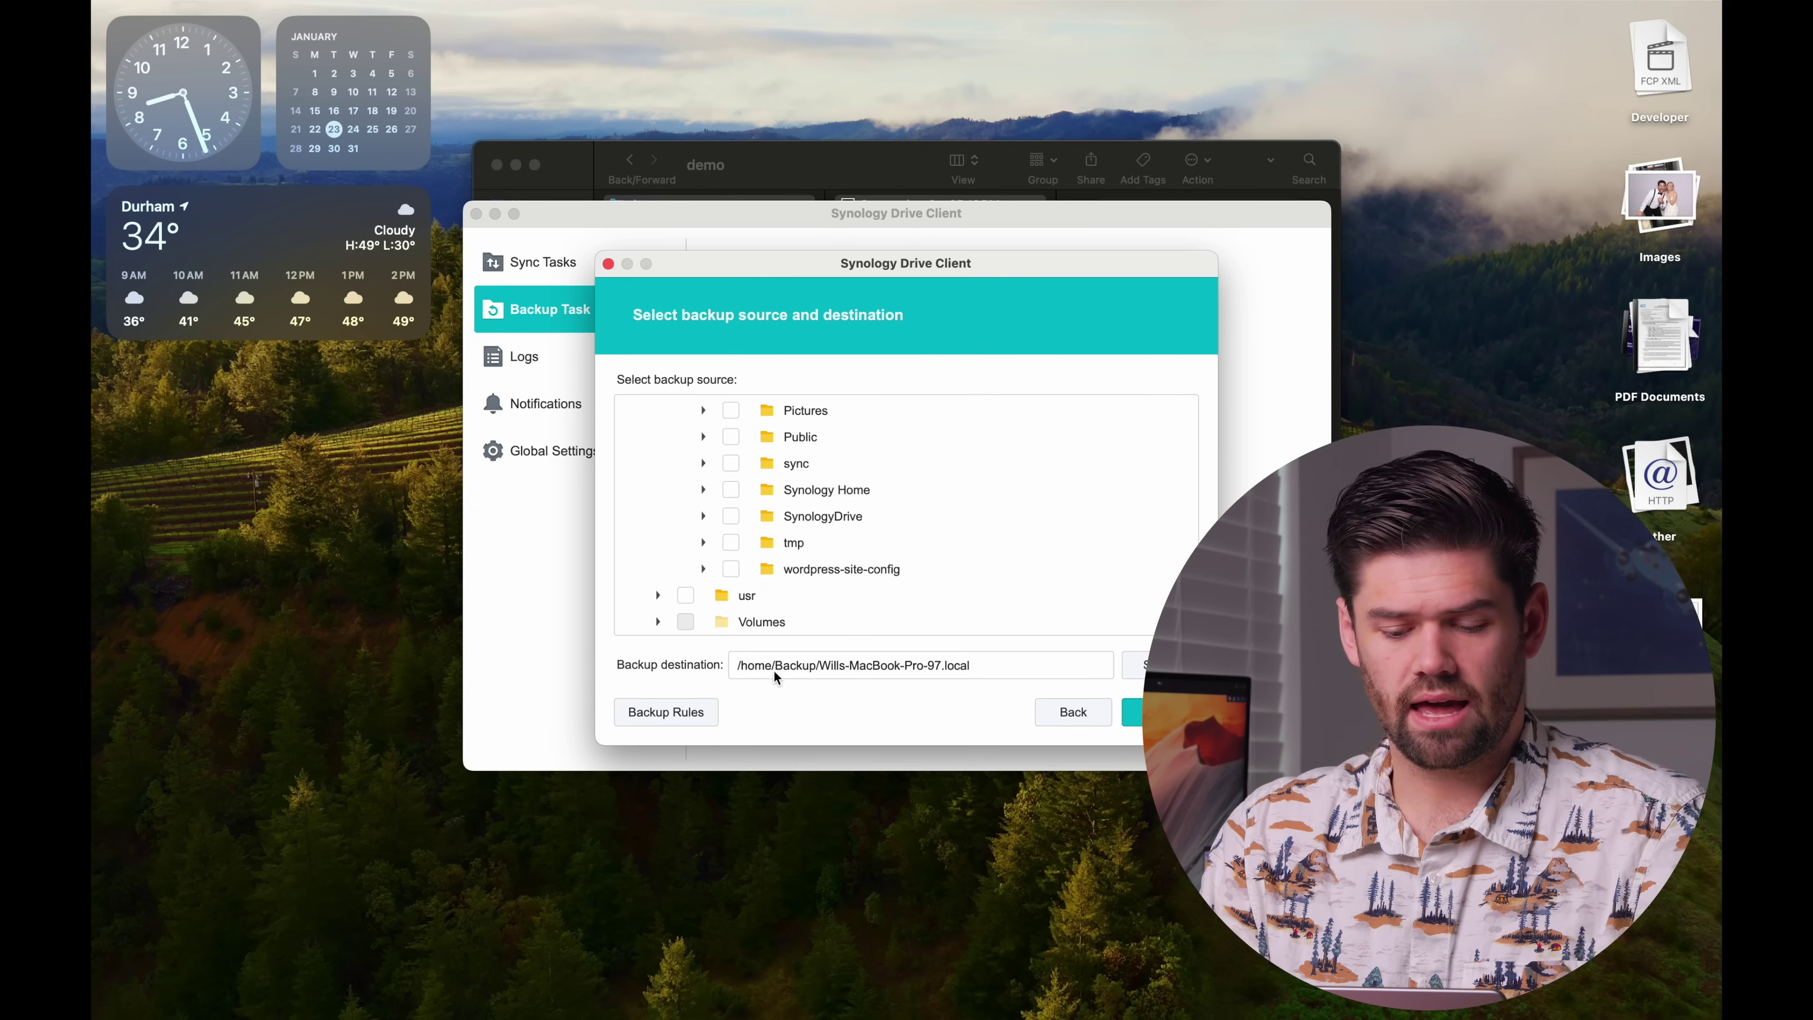
pyautogui.scroll(3, 883, 539)
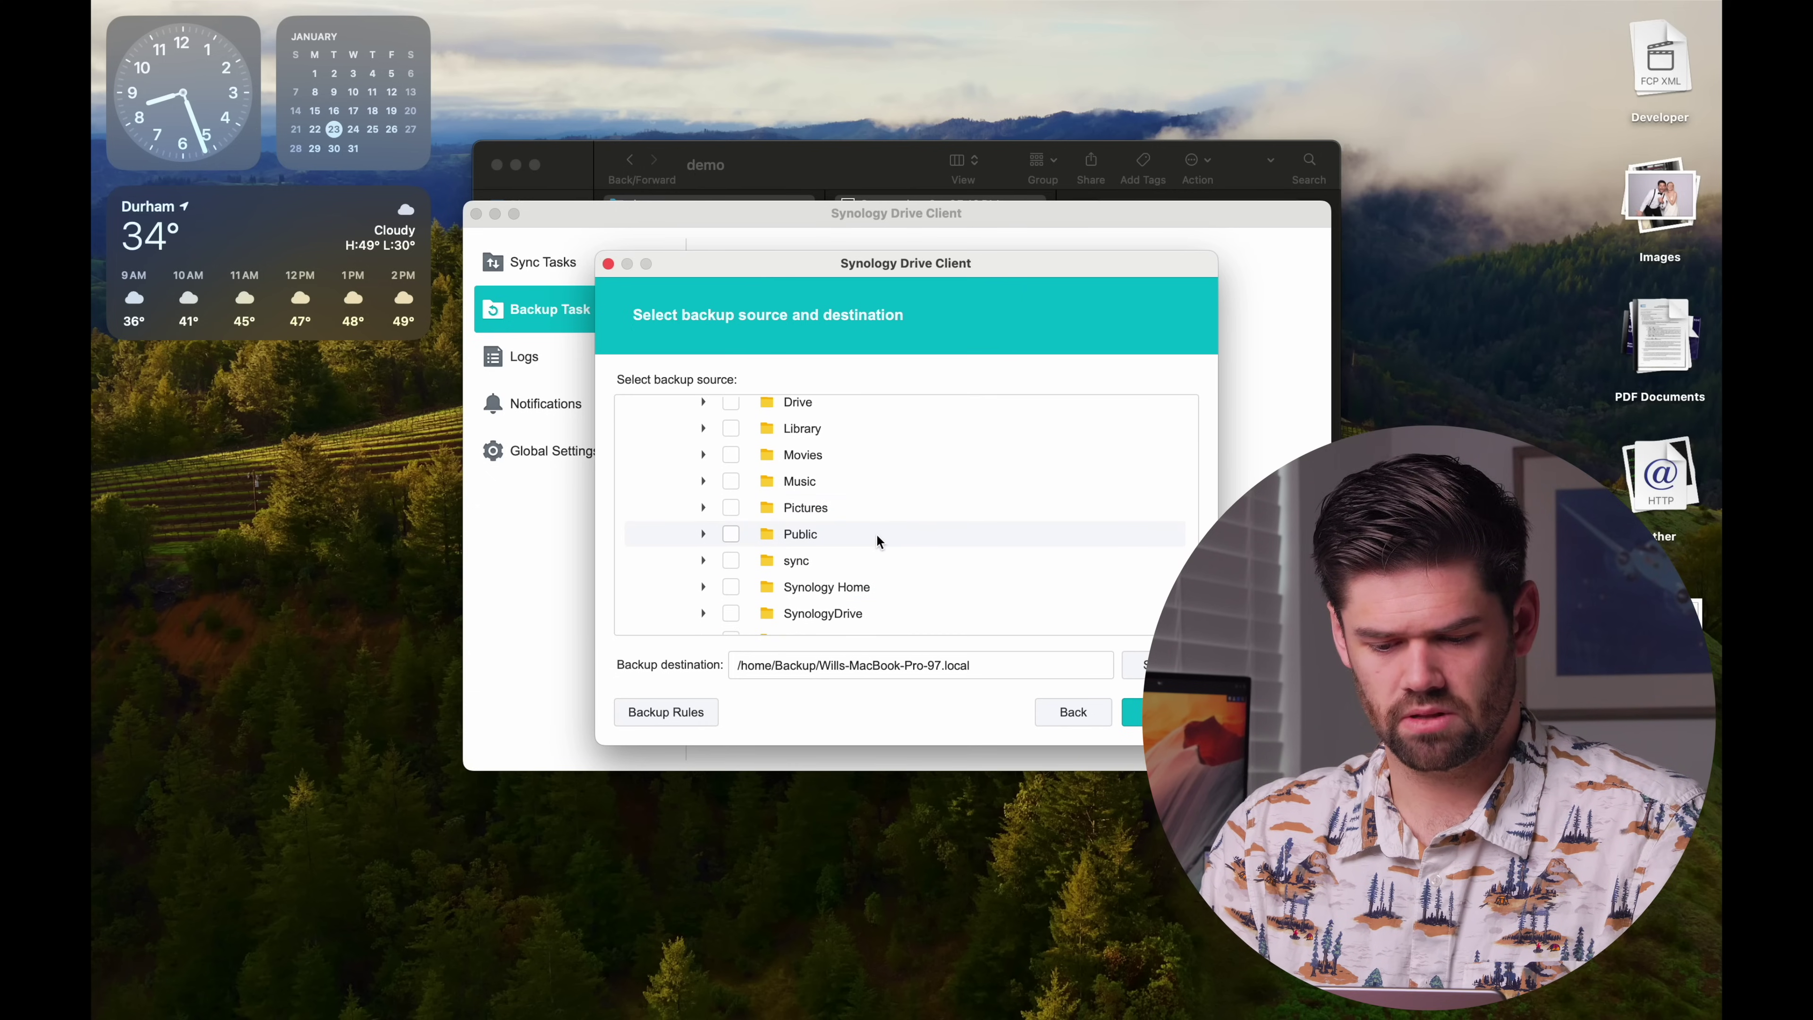
pyautogui.scroll(2, 736, 457)
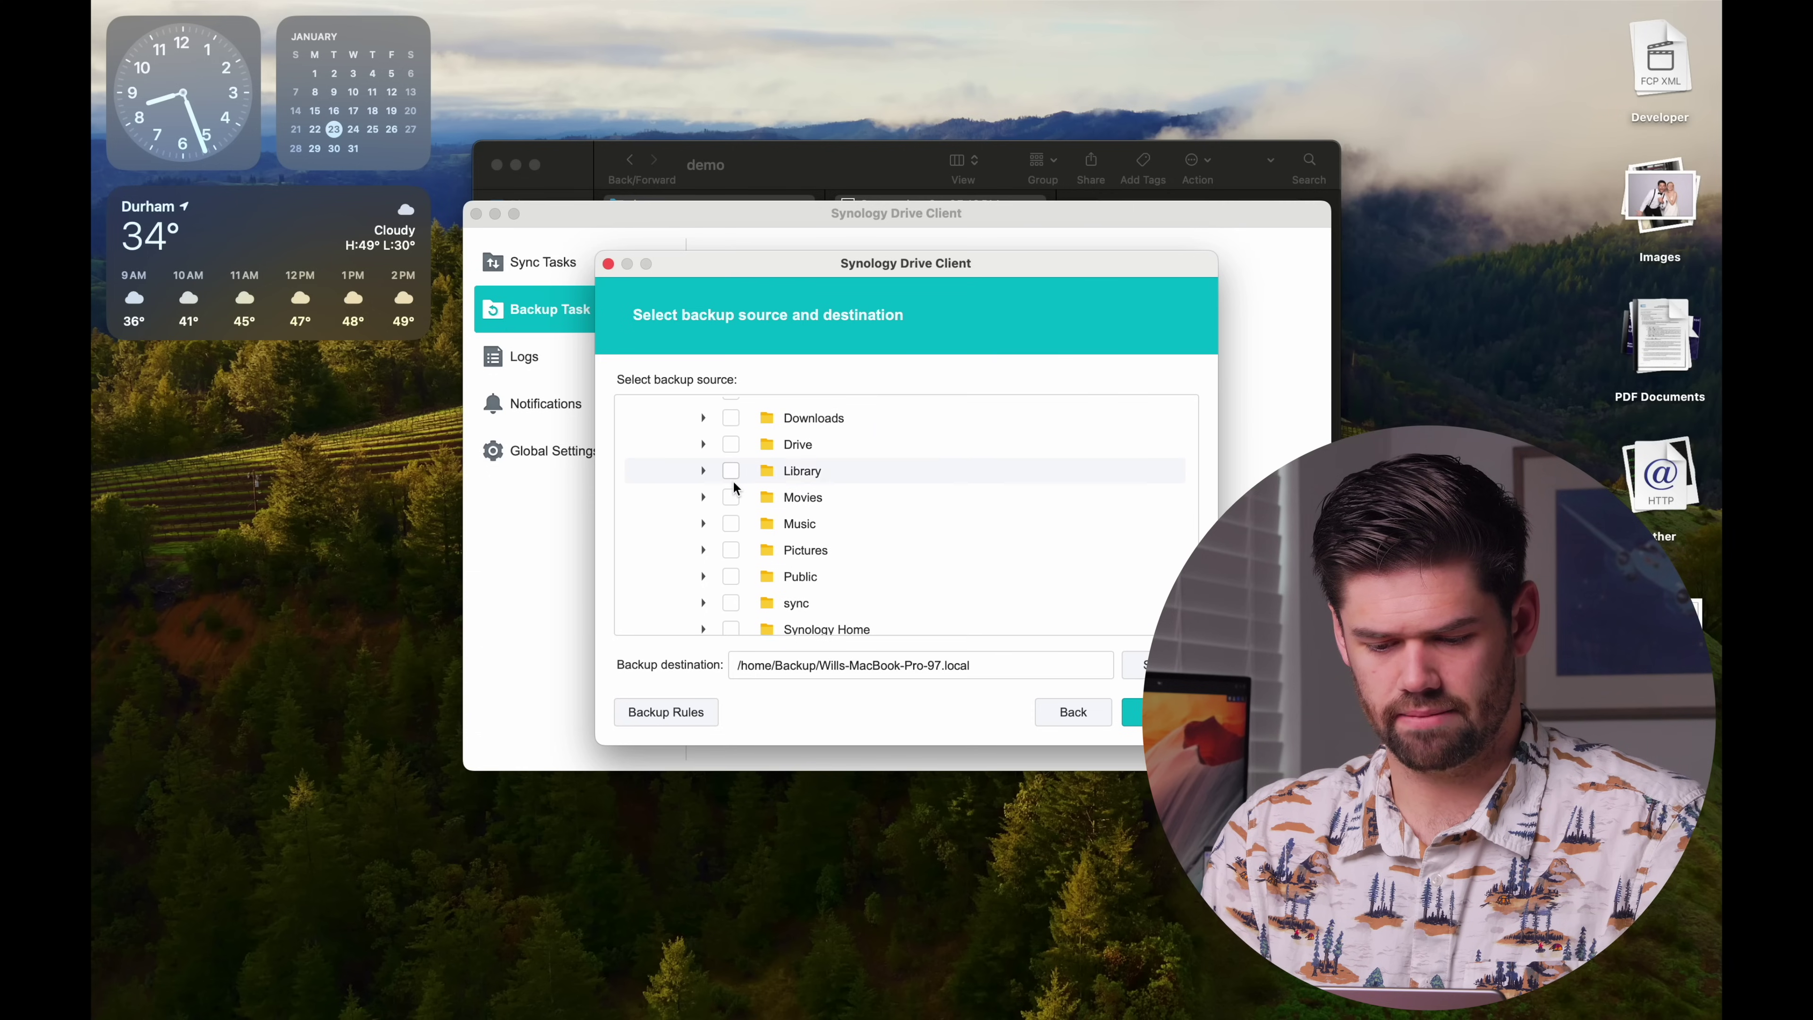
pyautogui.click(733, 556)
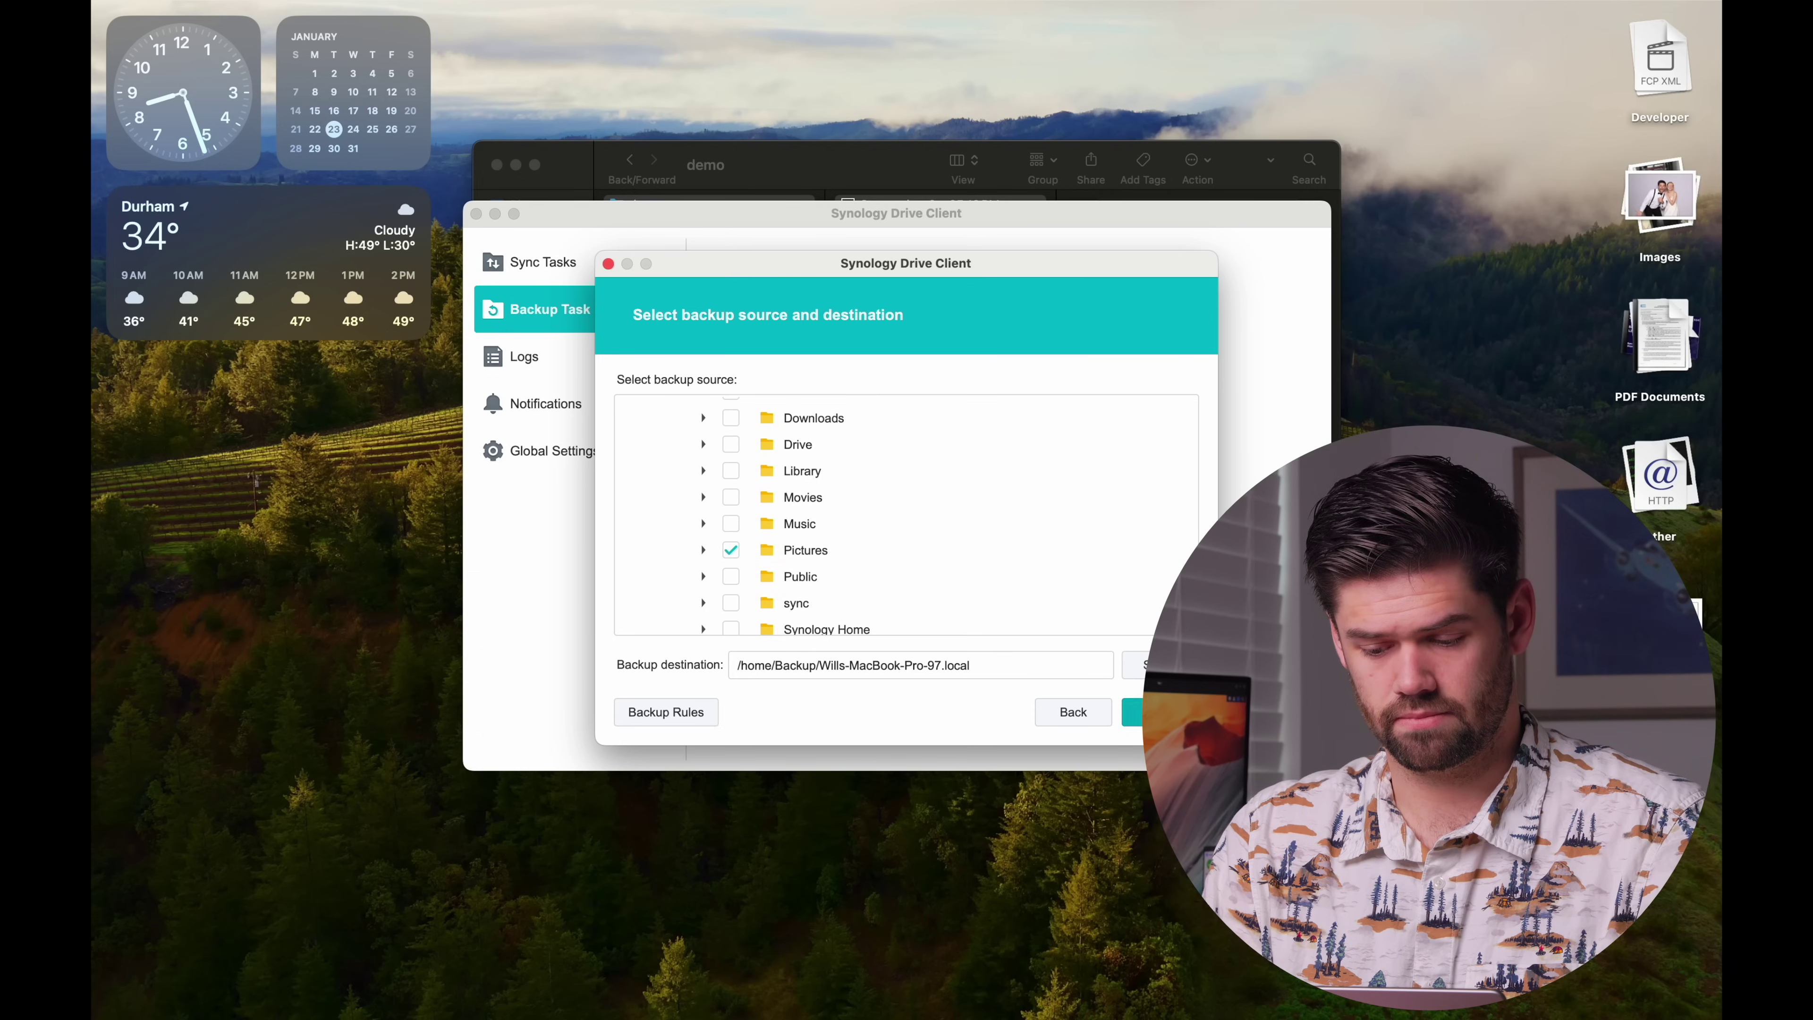
# Step: Choose scheduled backup mode with a daily run at 00:00, once a day, and finish creating the backup task
pyautogui.click(1133, 712)
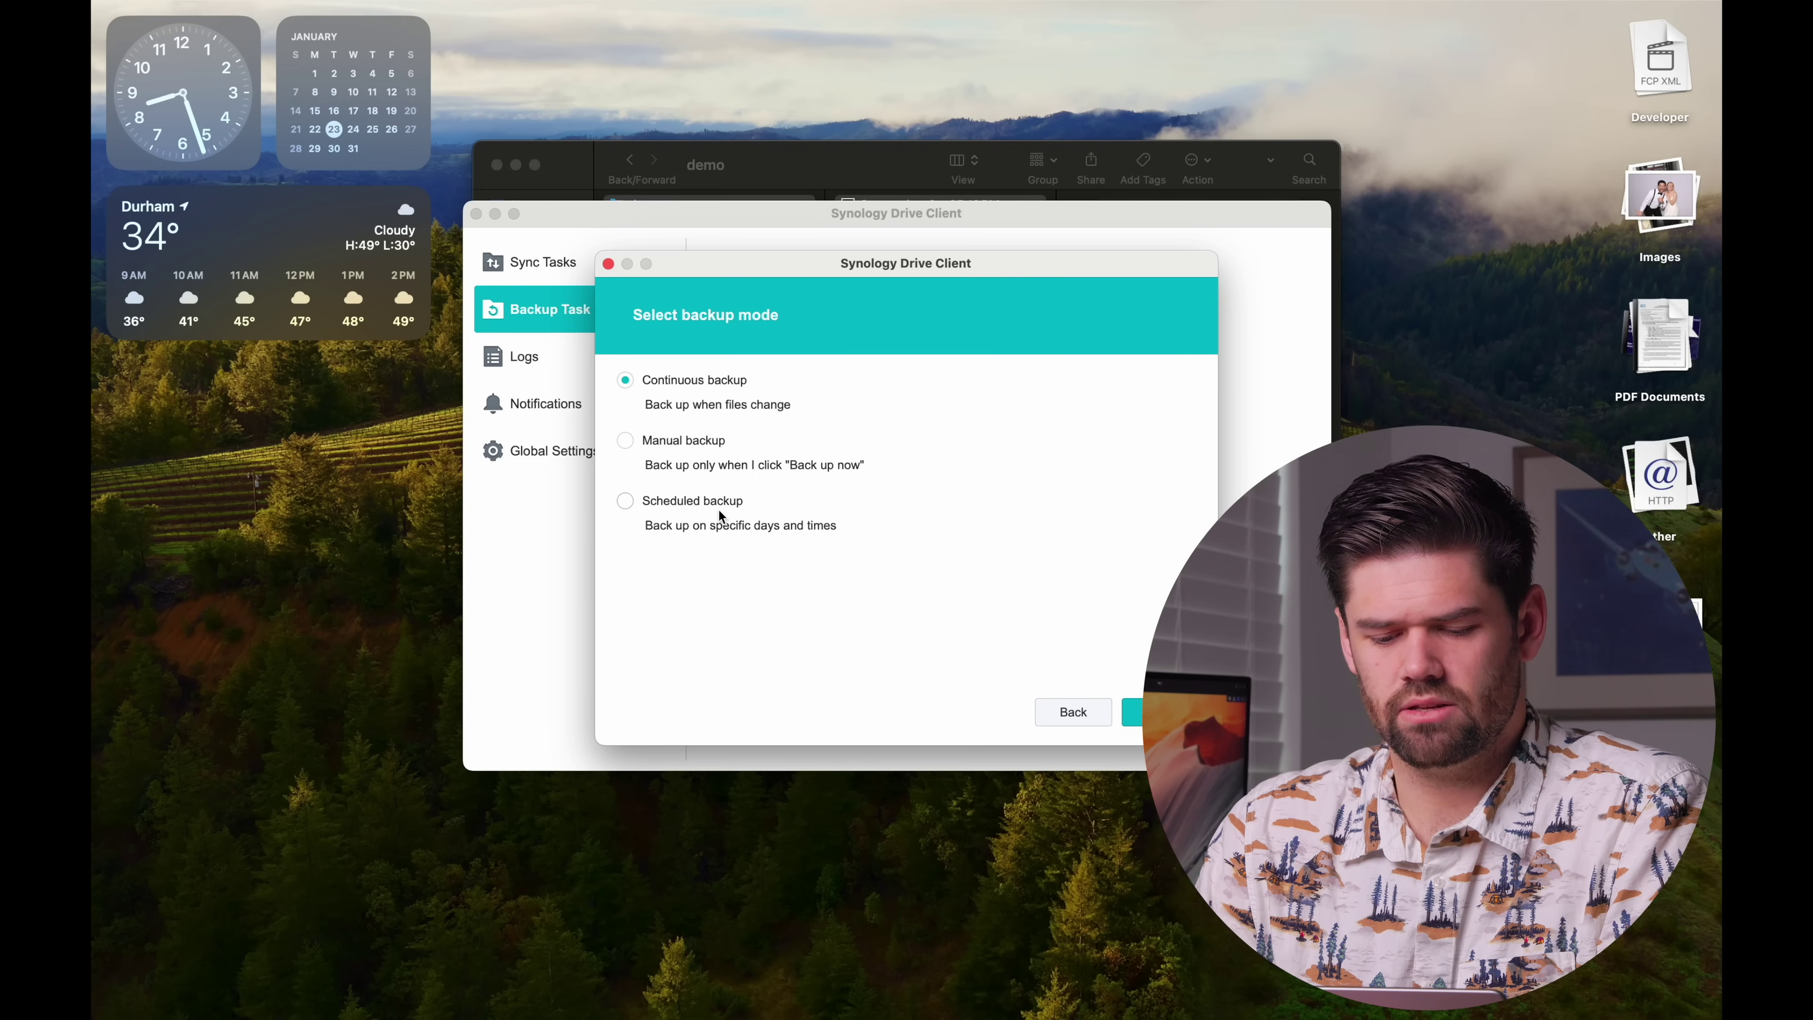
pyautogui.click(1129, 712)
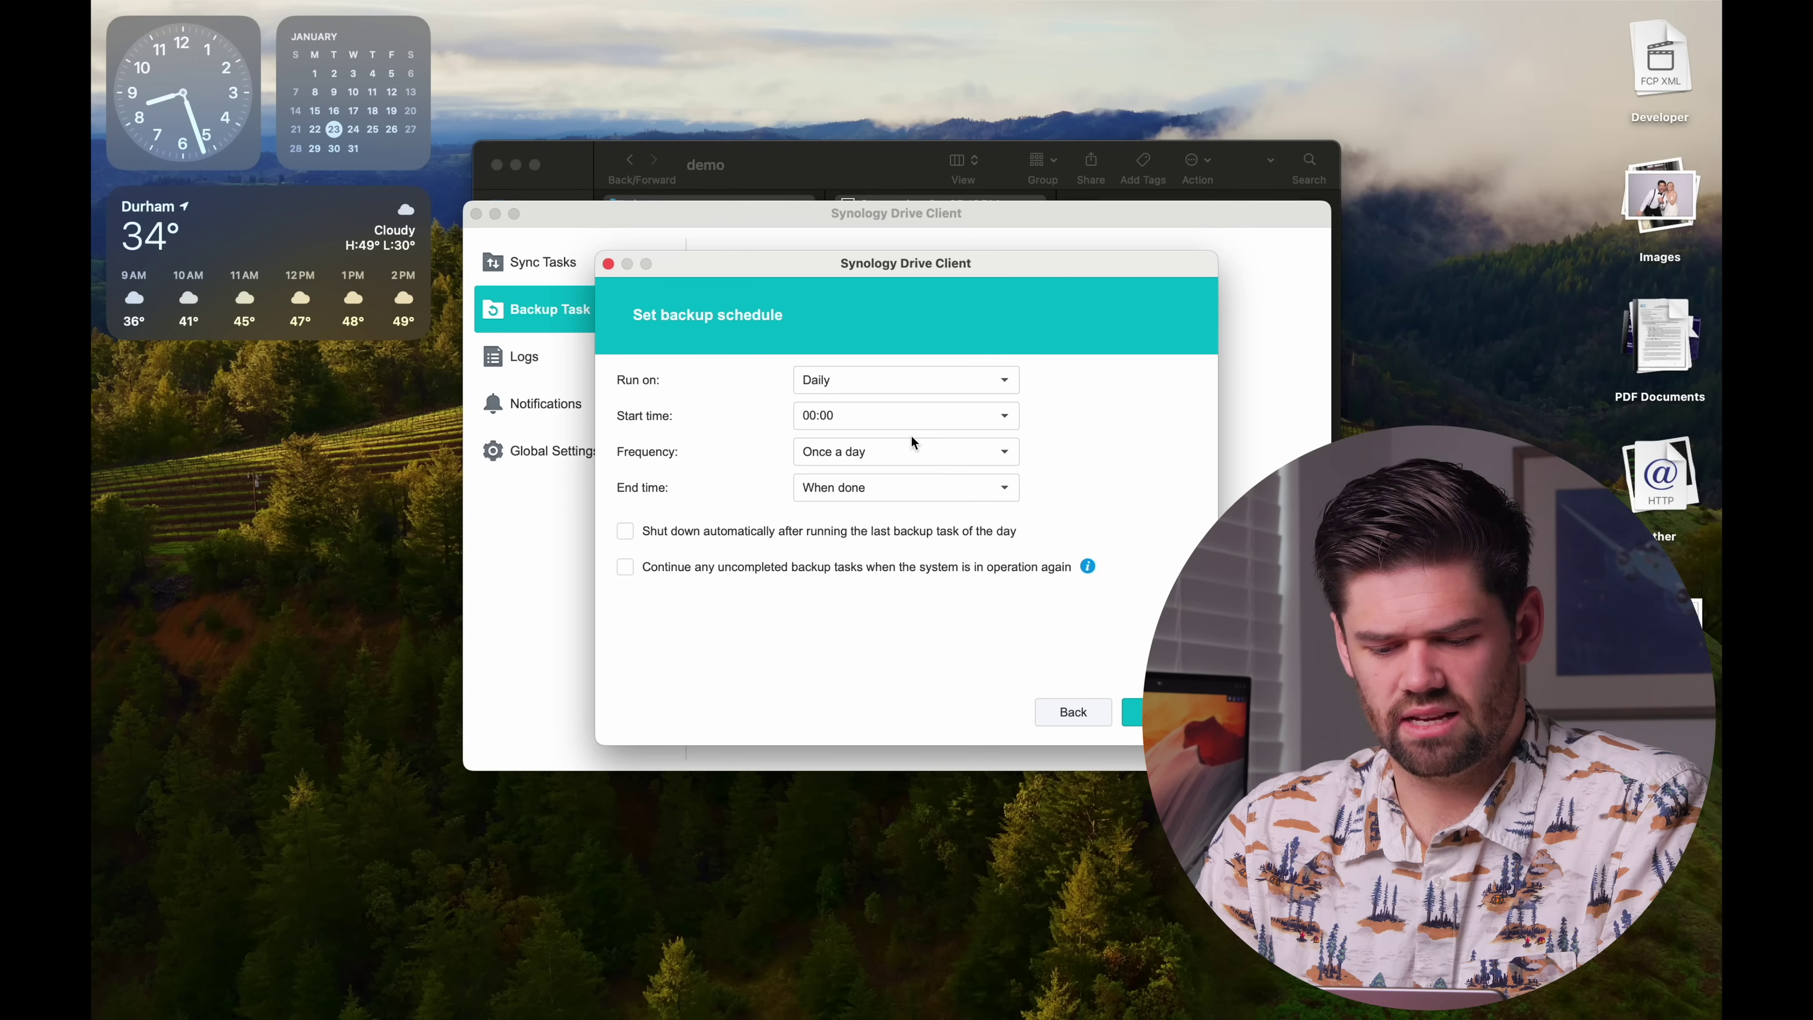
pyautogui.click(1030, 590)
pyautogui.click(1132, 713)
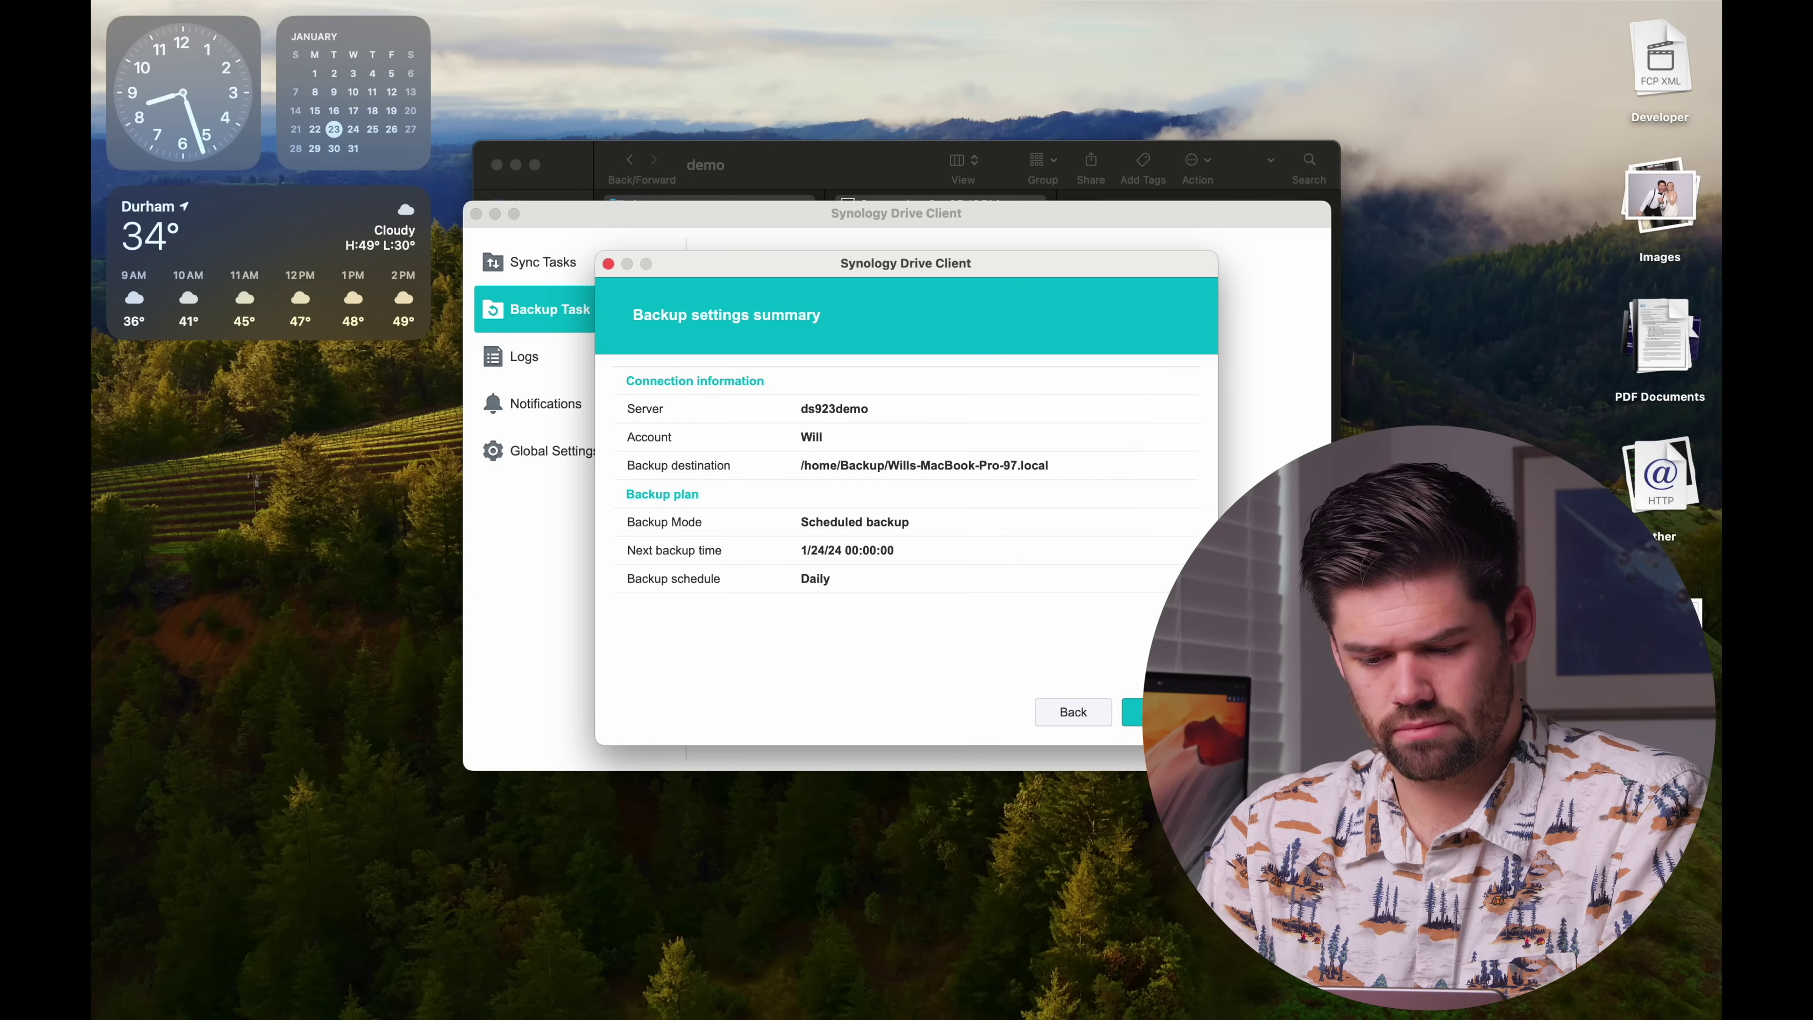
pyautogui.click(1132, 713)
pyautogui.click(1009, 546)
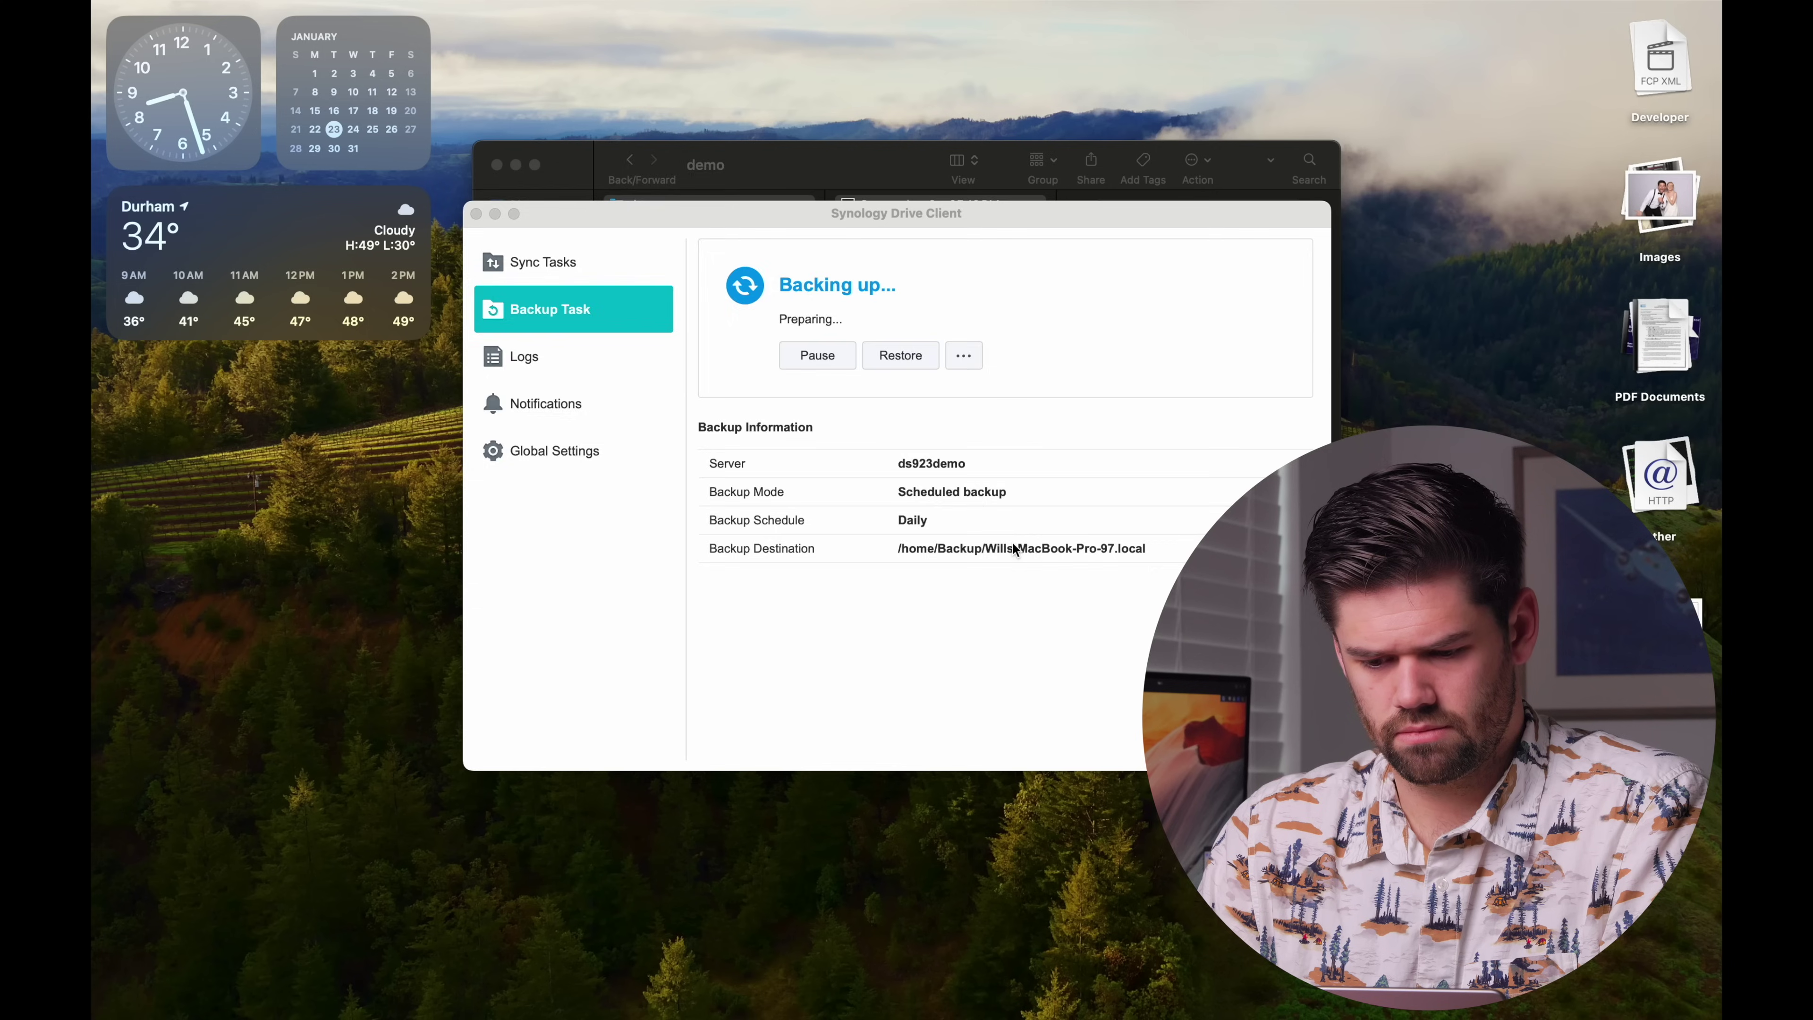
# Step: Close the Finder window of the demo folder and view the My Drive contents in the Synology Drive web page
pyautogui.click(496, 166)
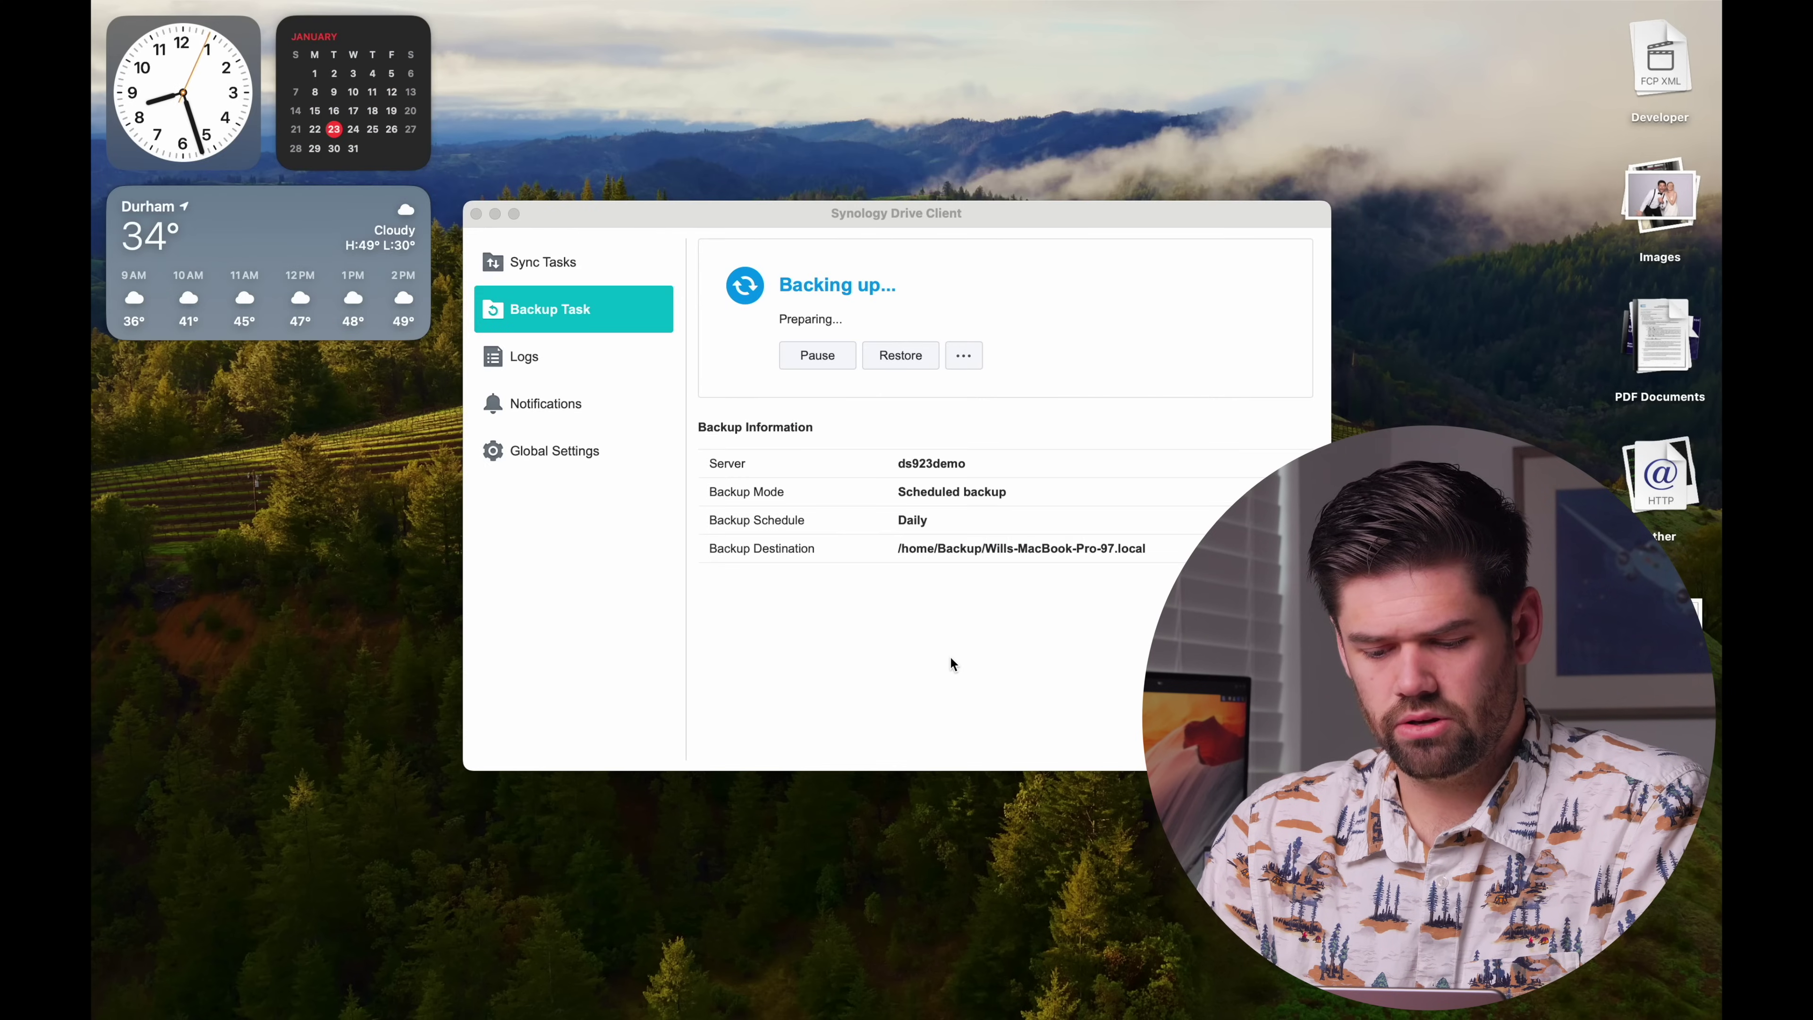
pyautogui.hotkey('ctrl', 'Right')
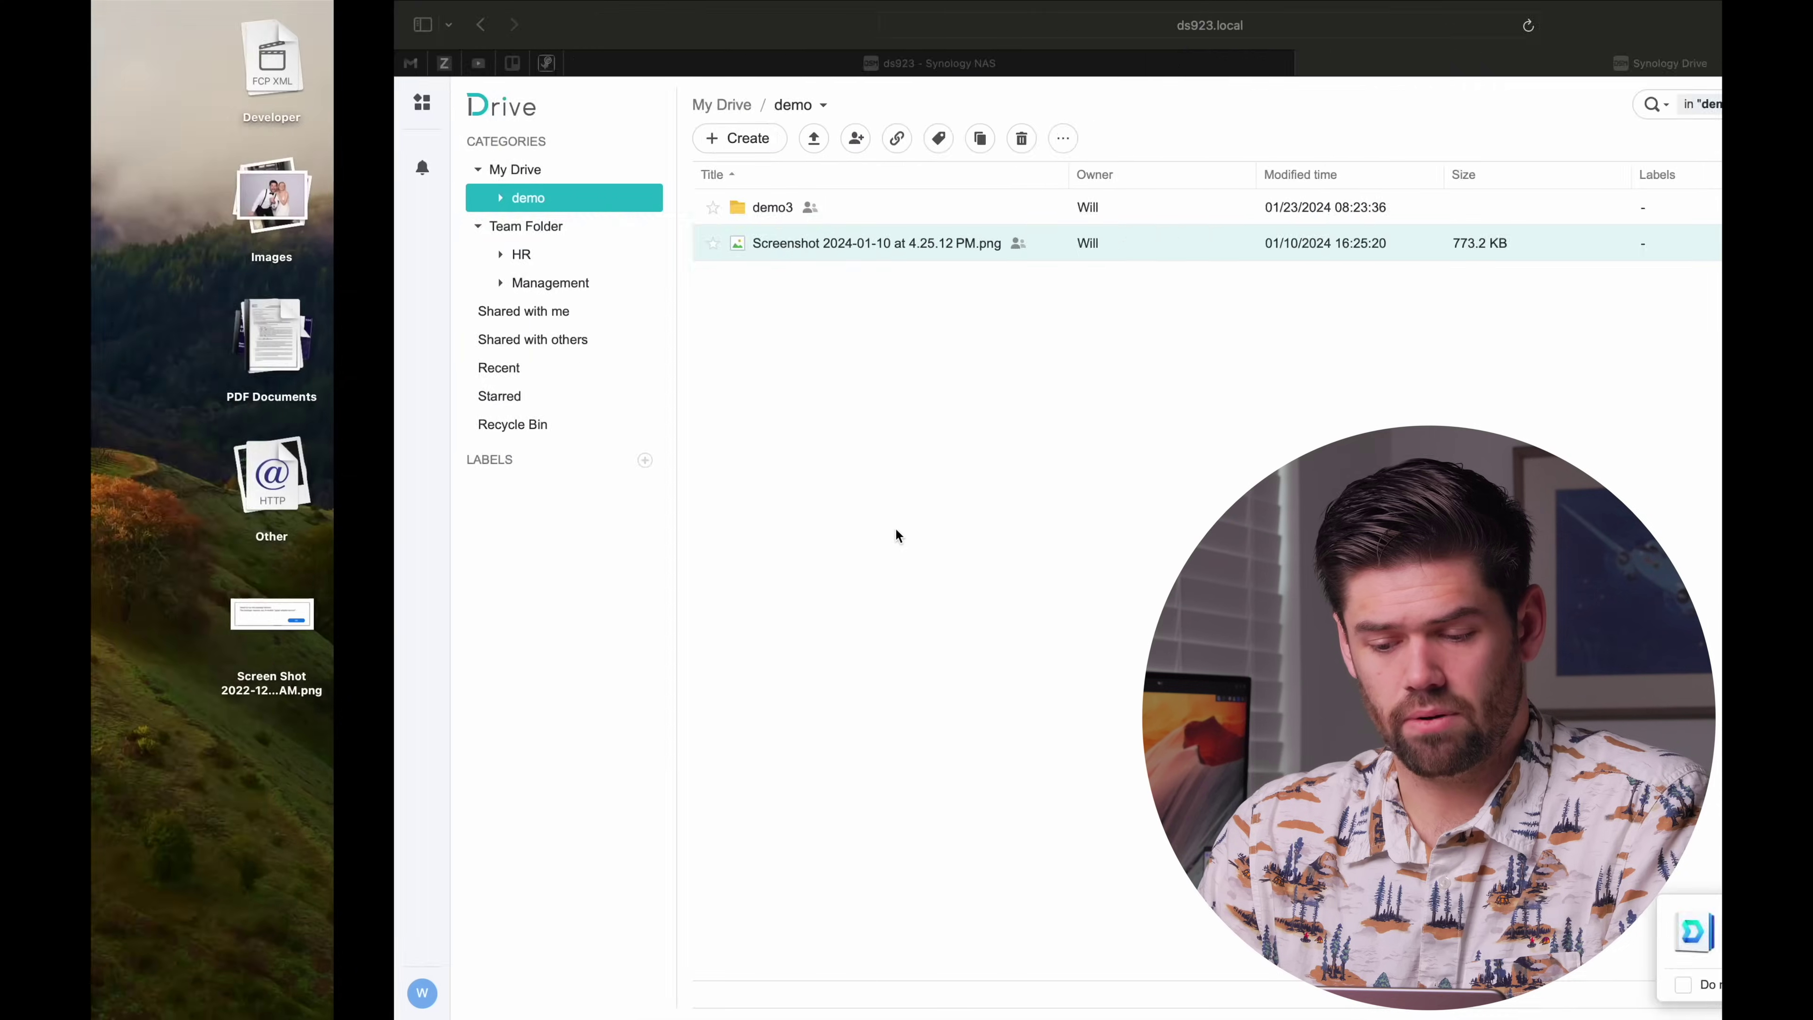
pyautogui.click(254, 175)
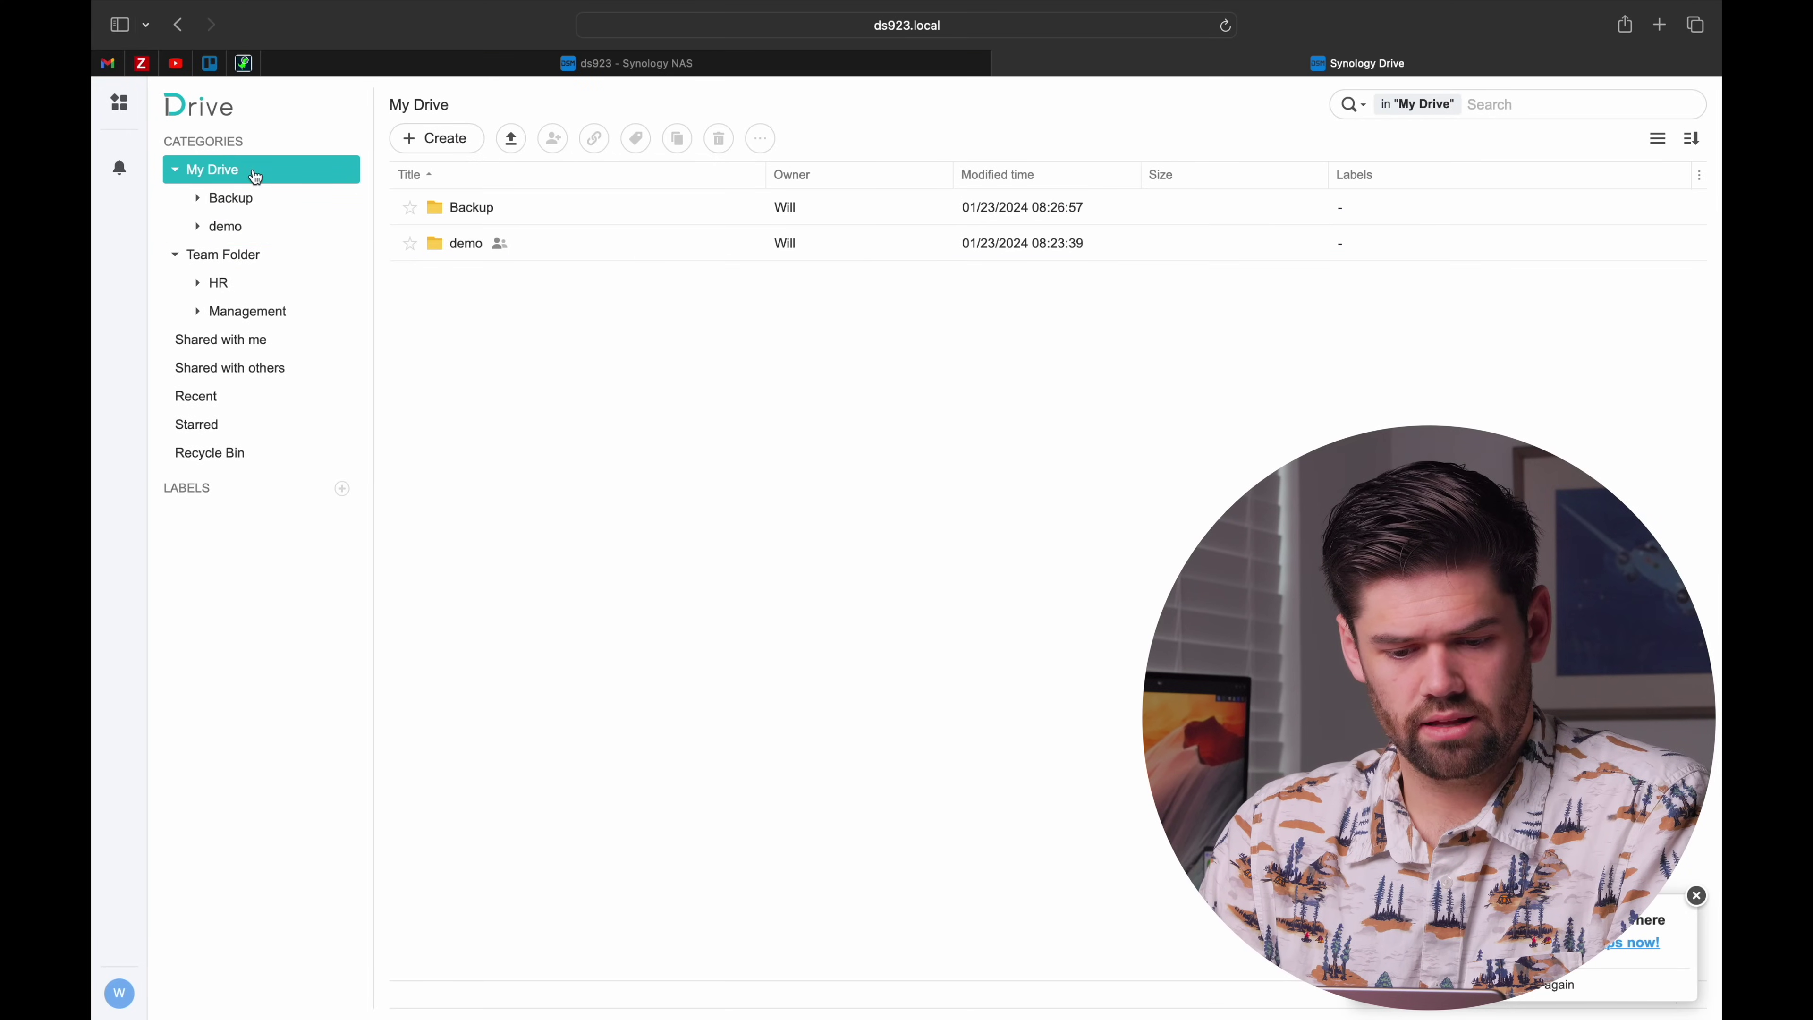
pyautogui.hotkey('ctrl', 'Left')
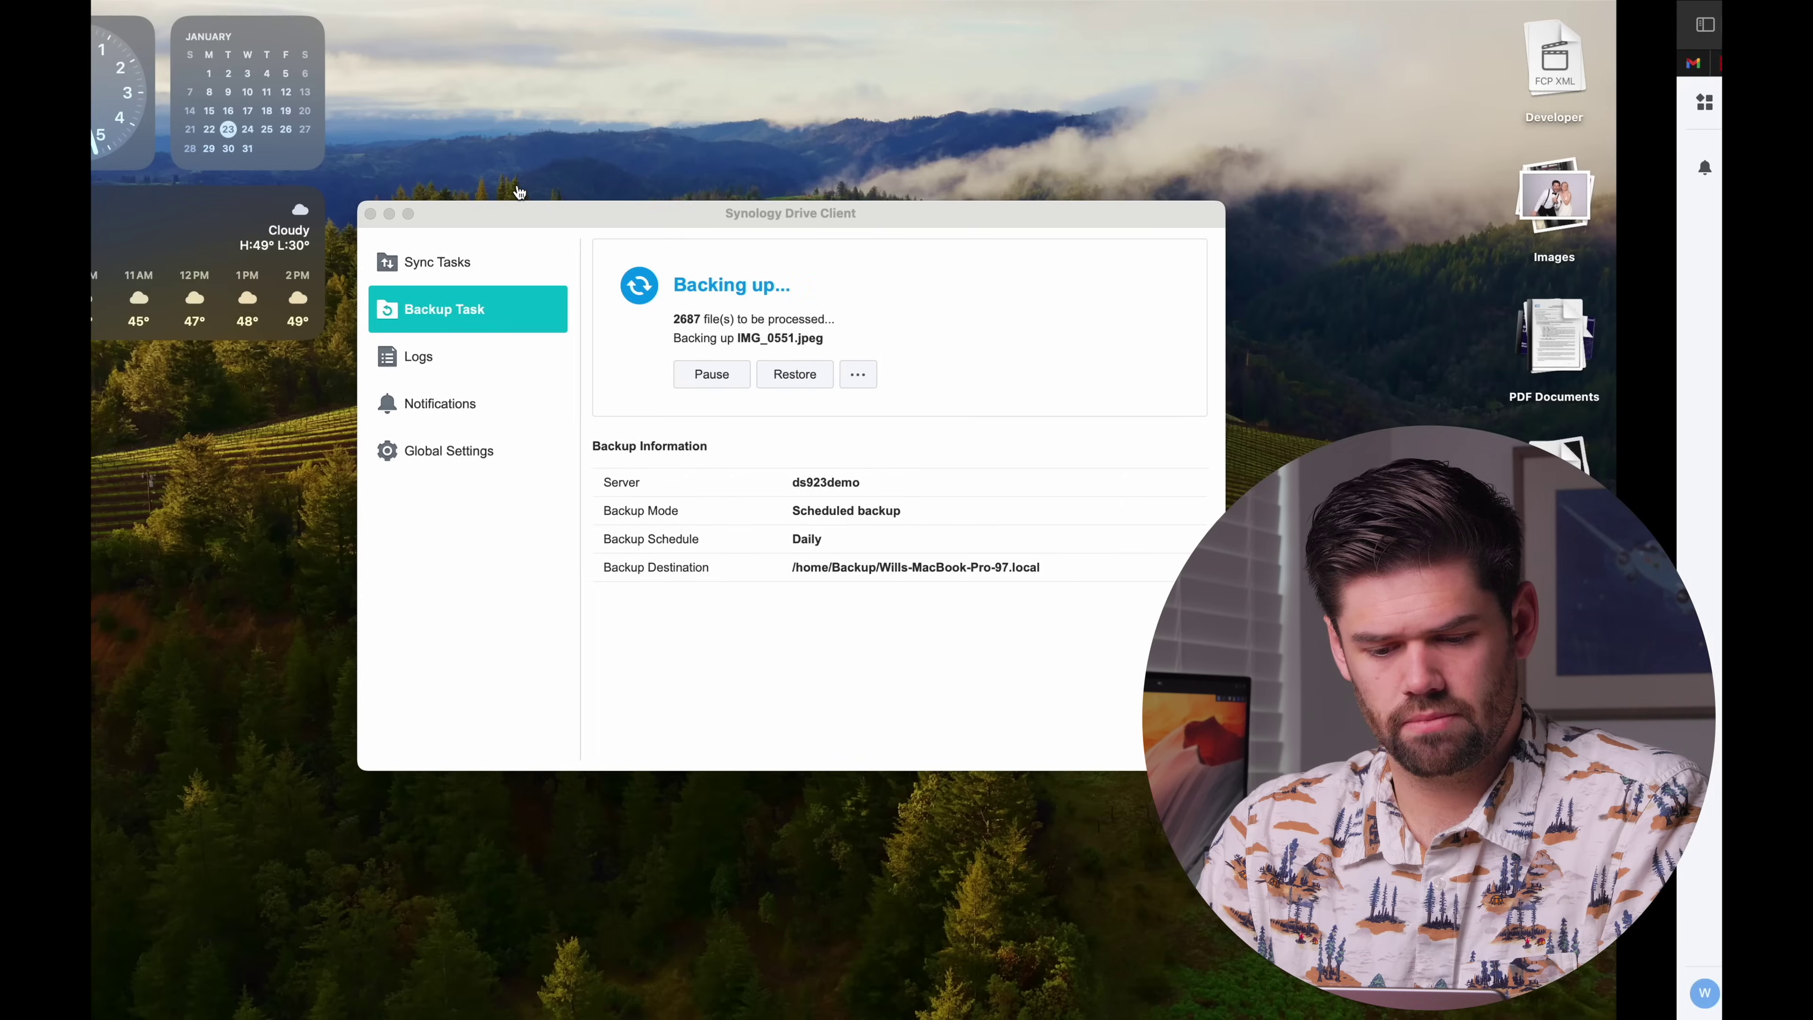
# Step: Show the client's sync tasks and open the SynologyDrive location in Finder to examine its synced folders
pyautogui.click(556, 272)
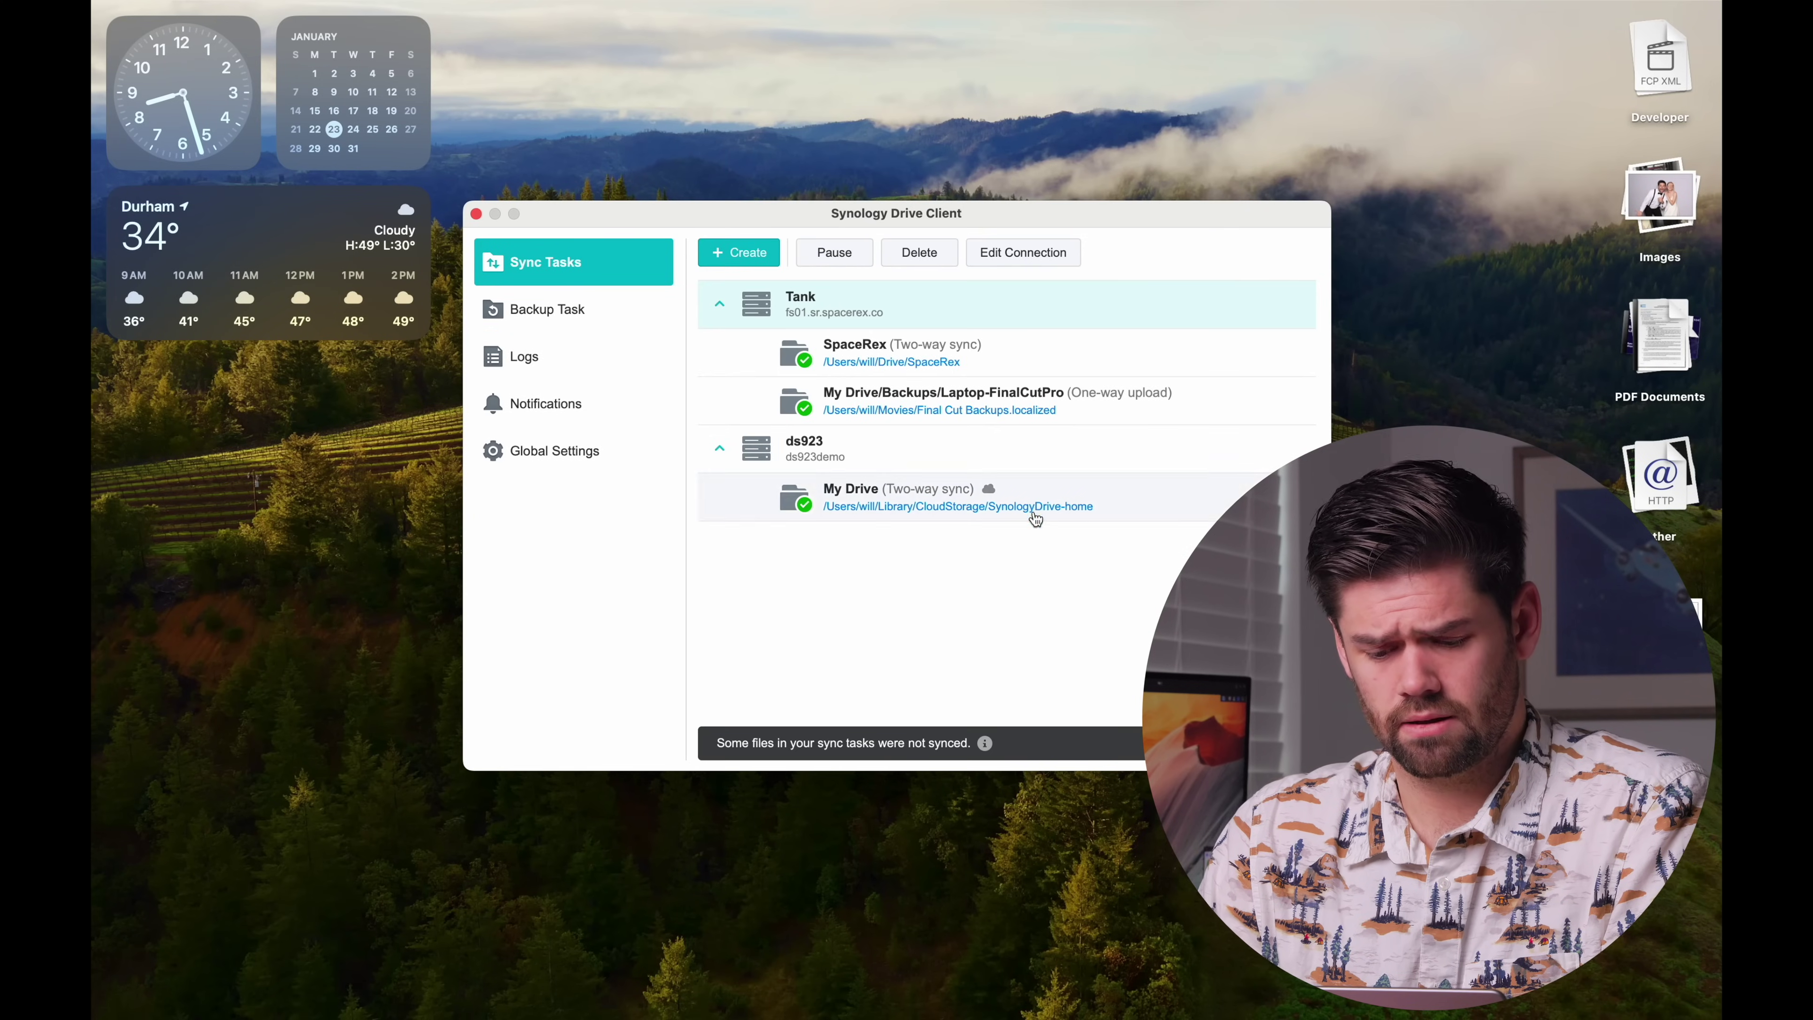
pyautogui.click(109, 109)
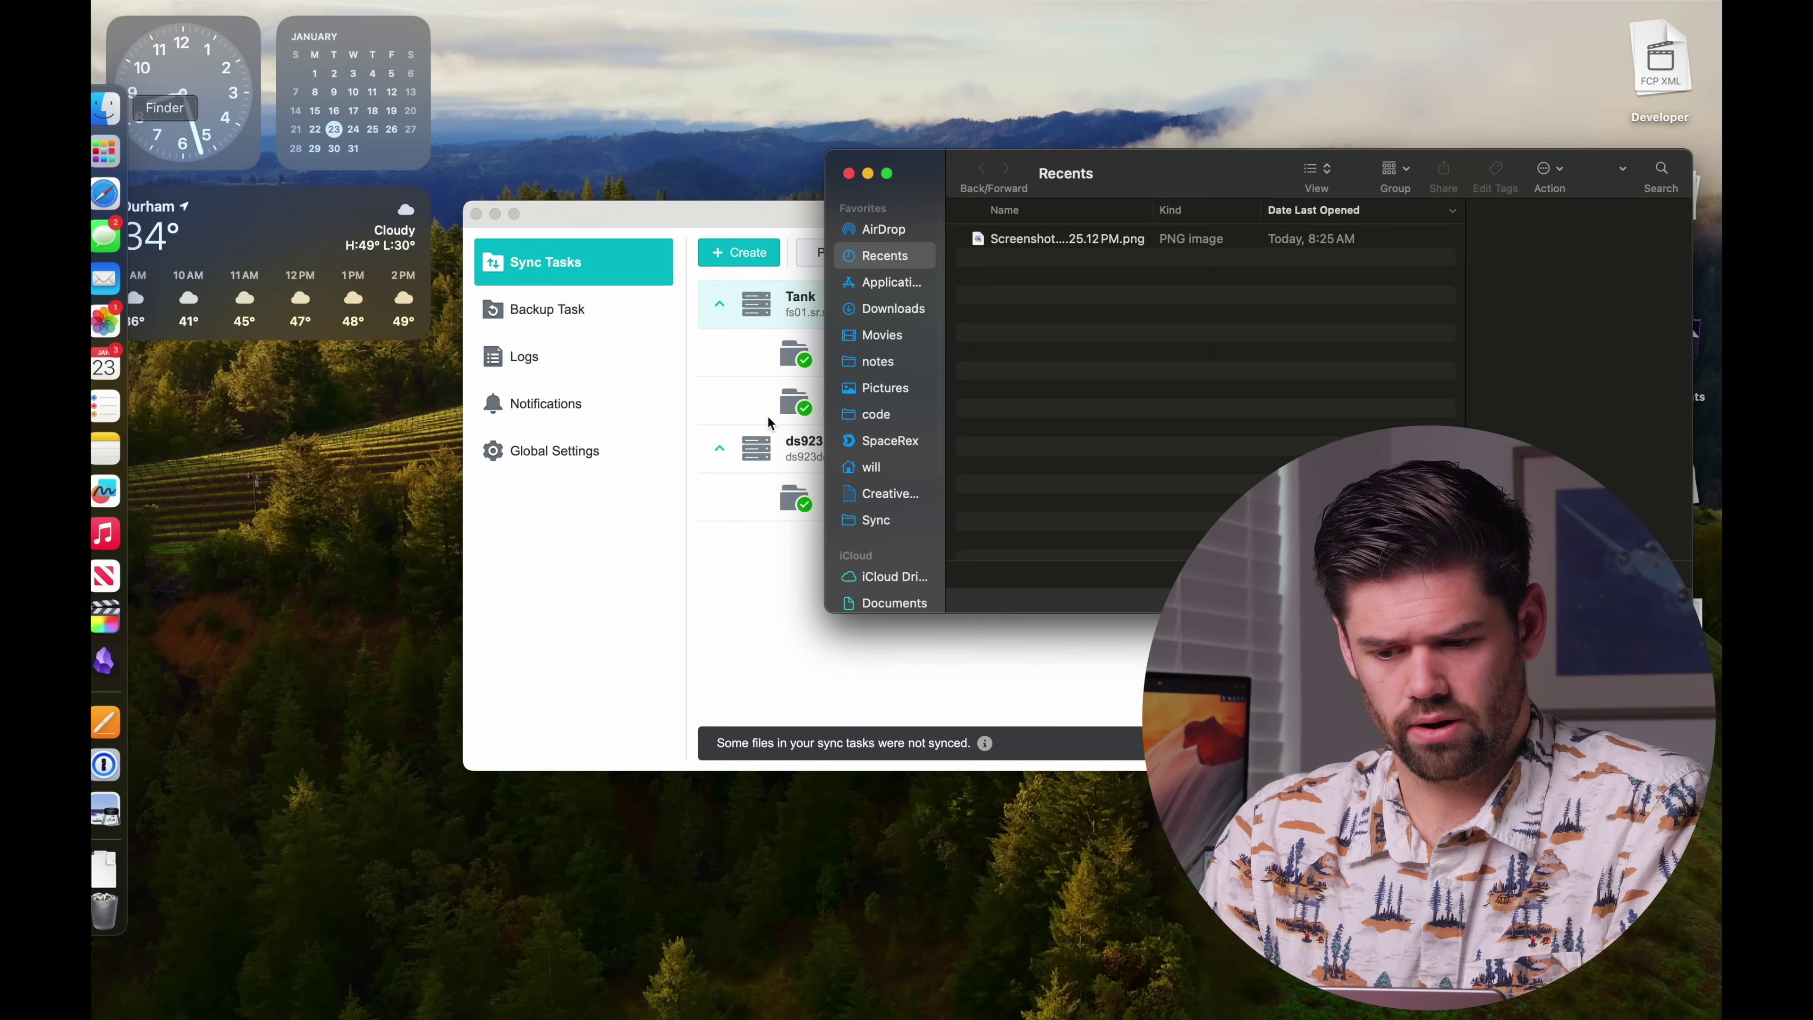
pyautogui.scroll(-5, 904, 540)
pyautogui.click(891, 594)
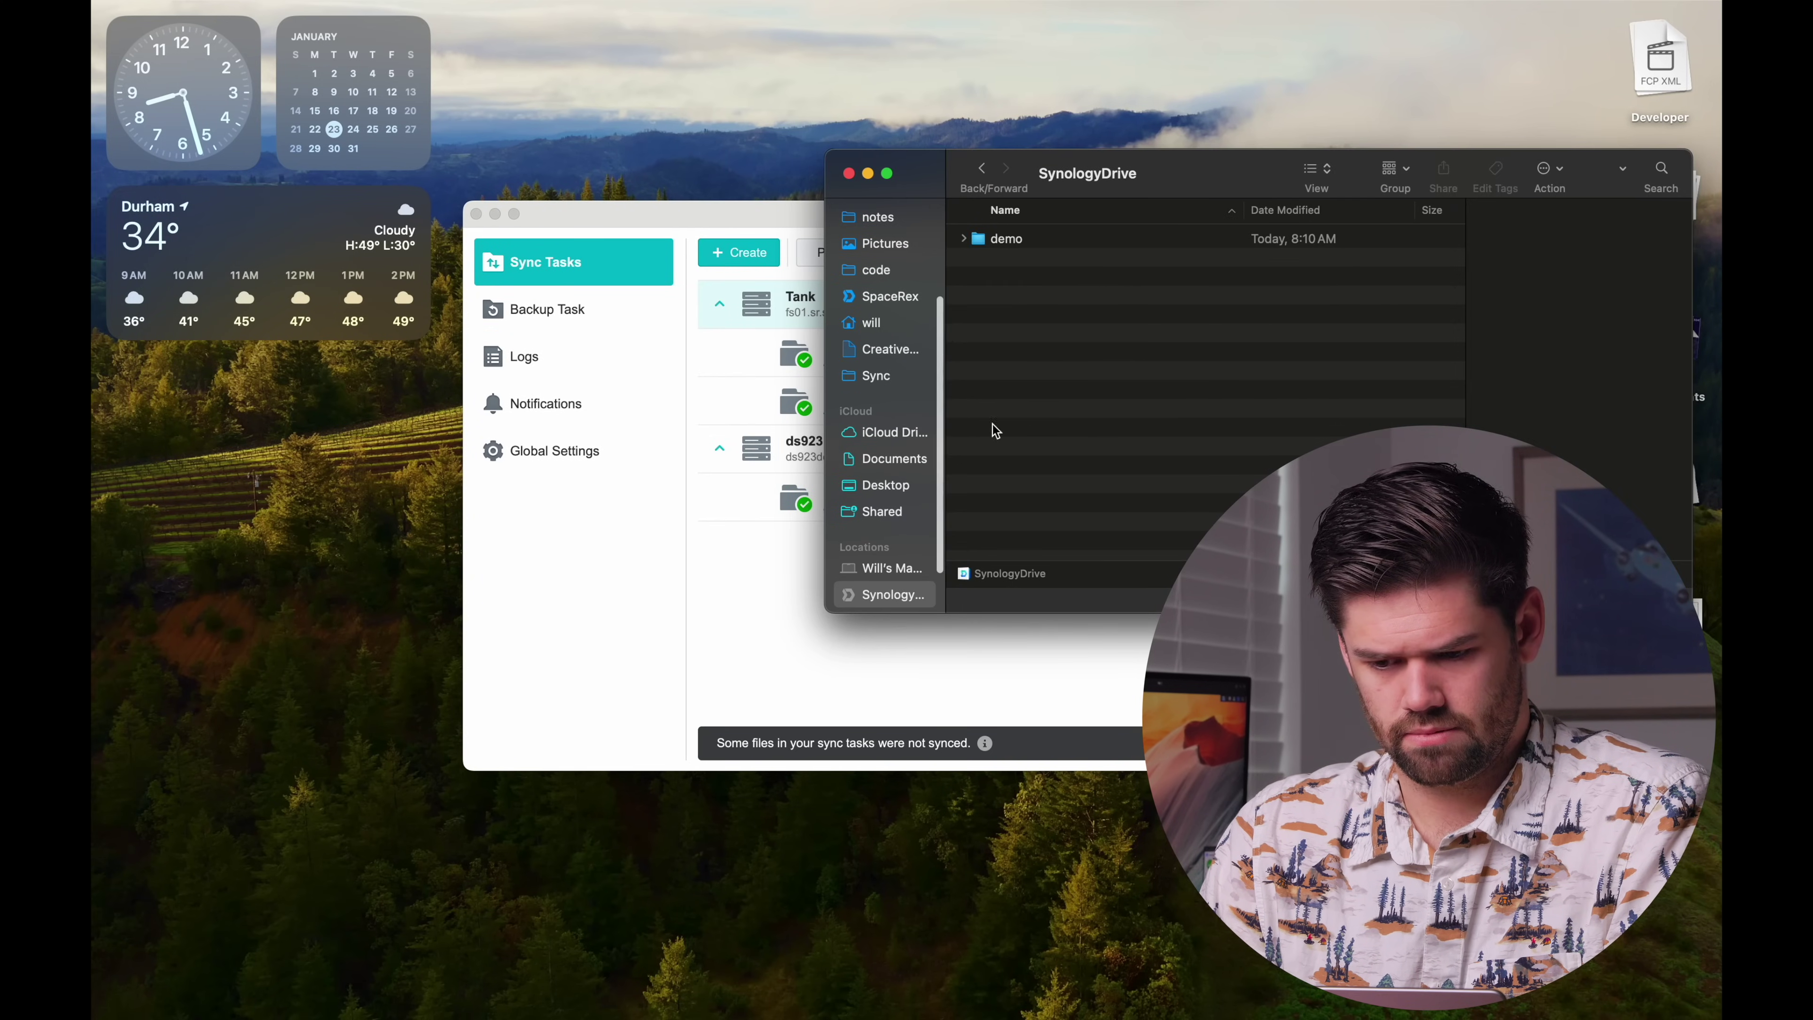
pyautogui.moveTo(1195, 188); pyautogui.dragTo(1087, 165)
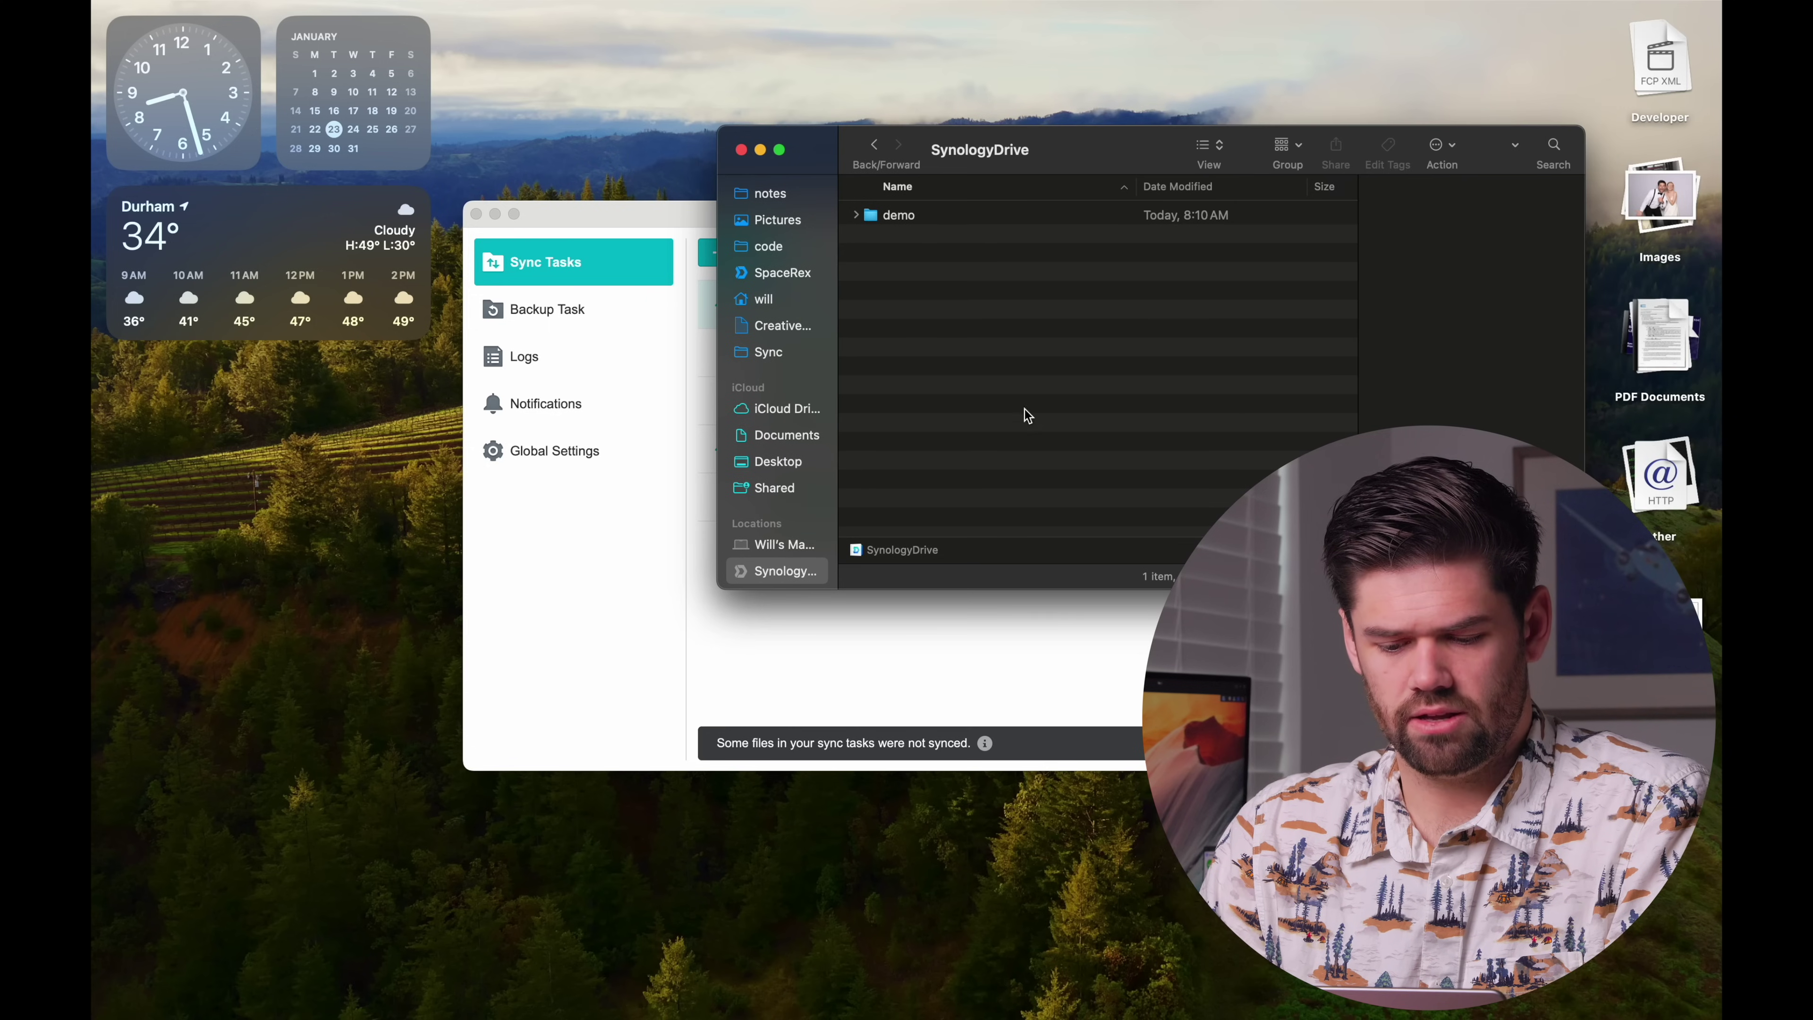
pyautogui.scroll(-3, 775, 532)
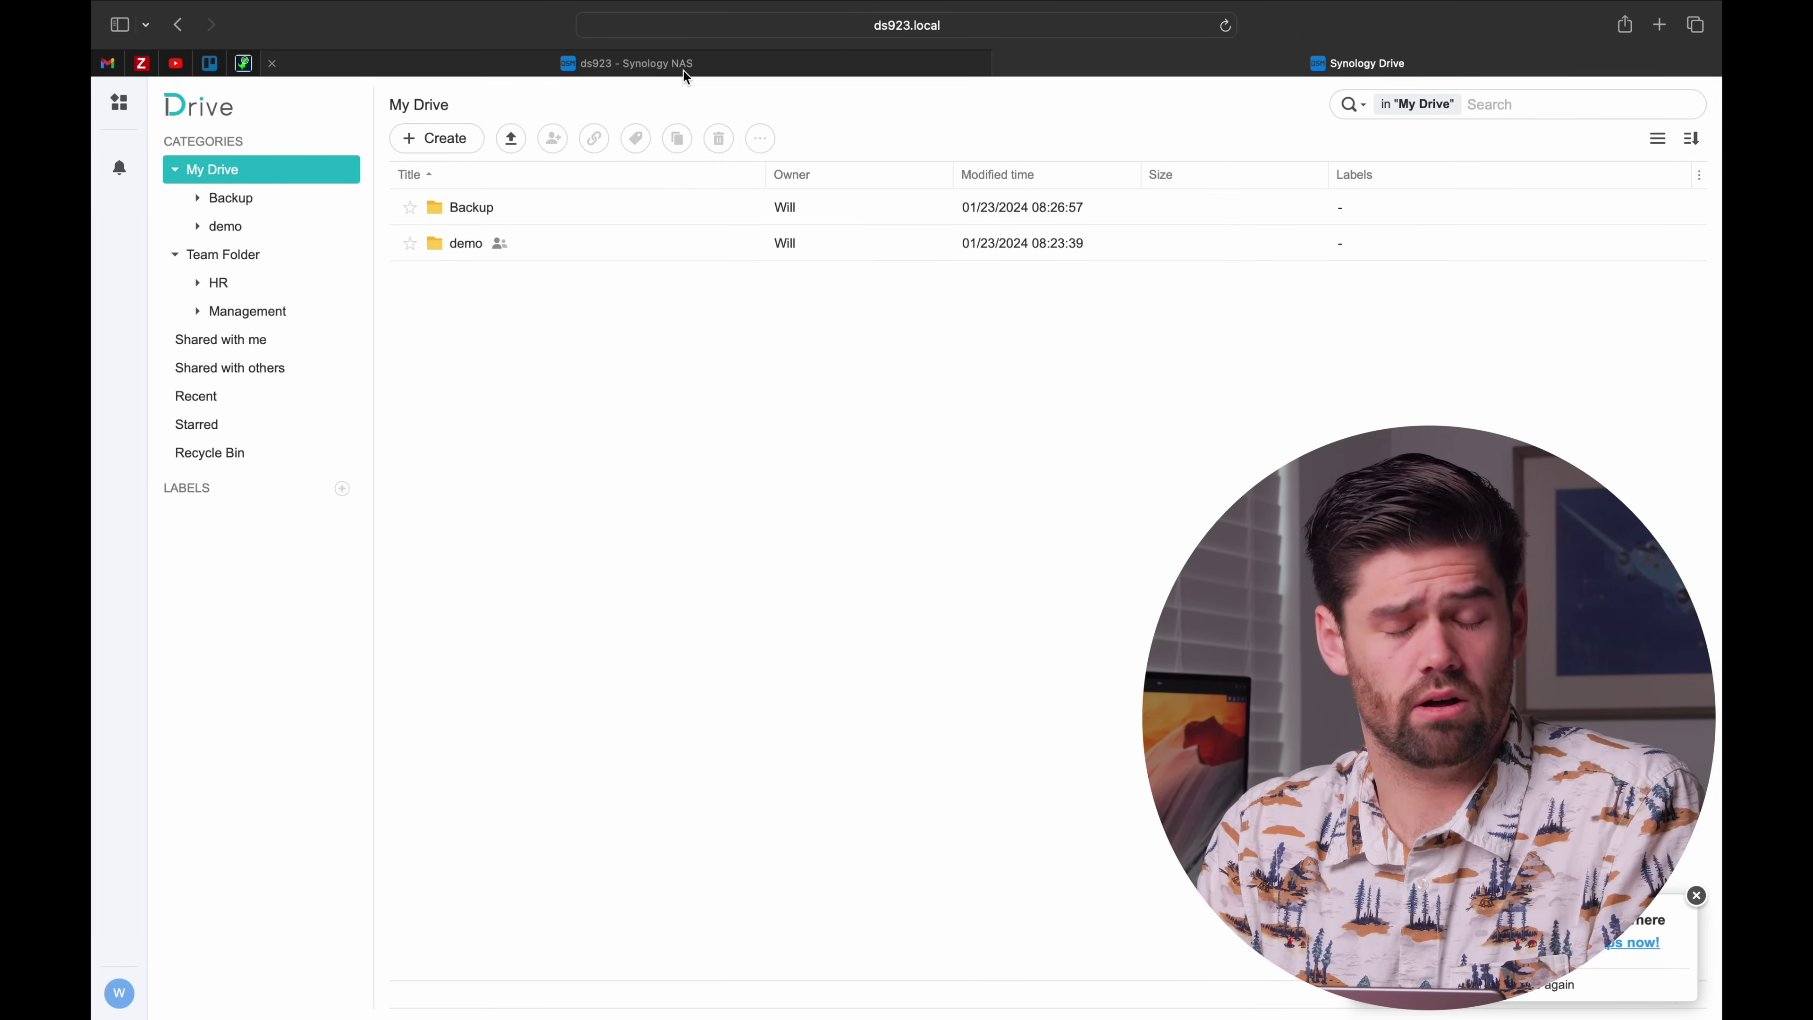
# Step: Browse the Mac's backup in Synology Drive on the web down to its Pictures folder, and open the desktop client's logs
pyautogui.hotkey('ctrl', 'Left')
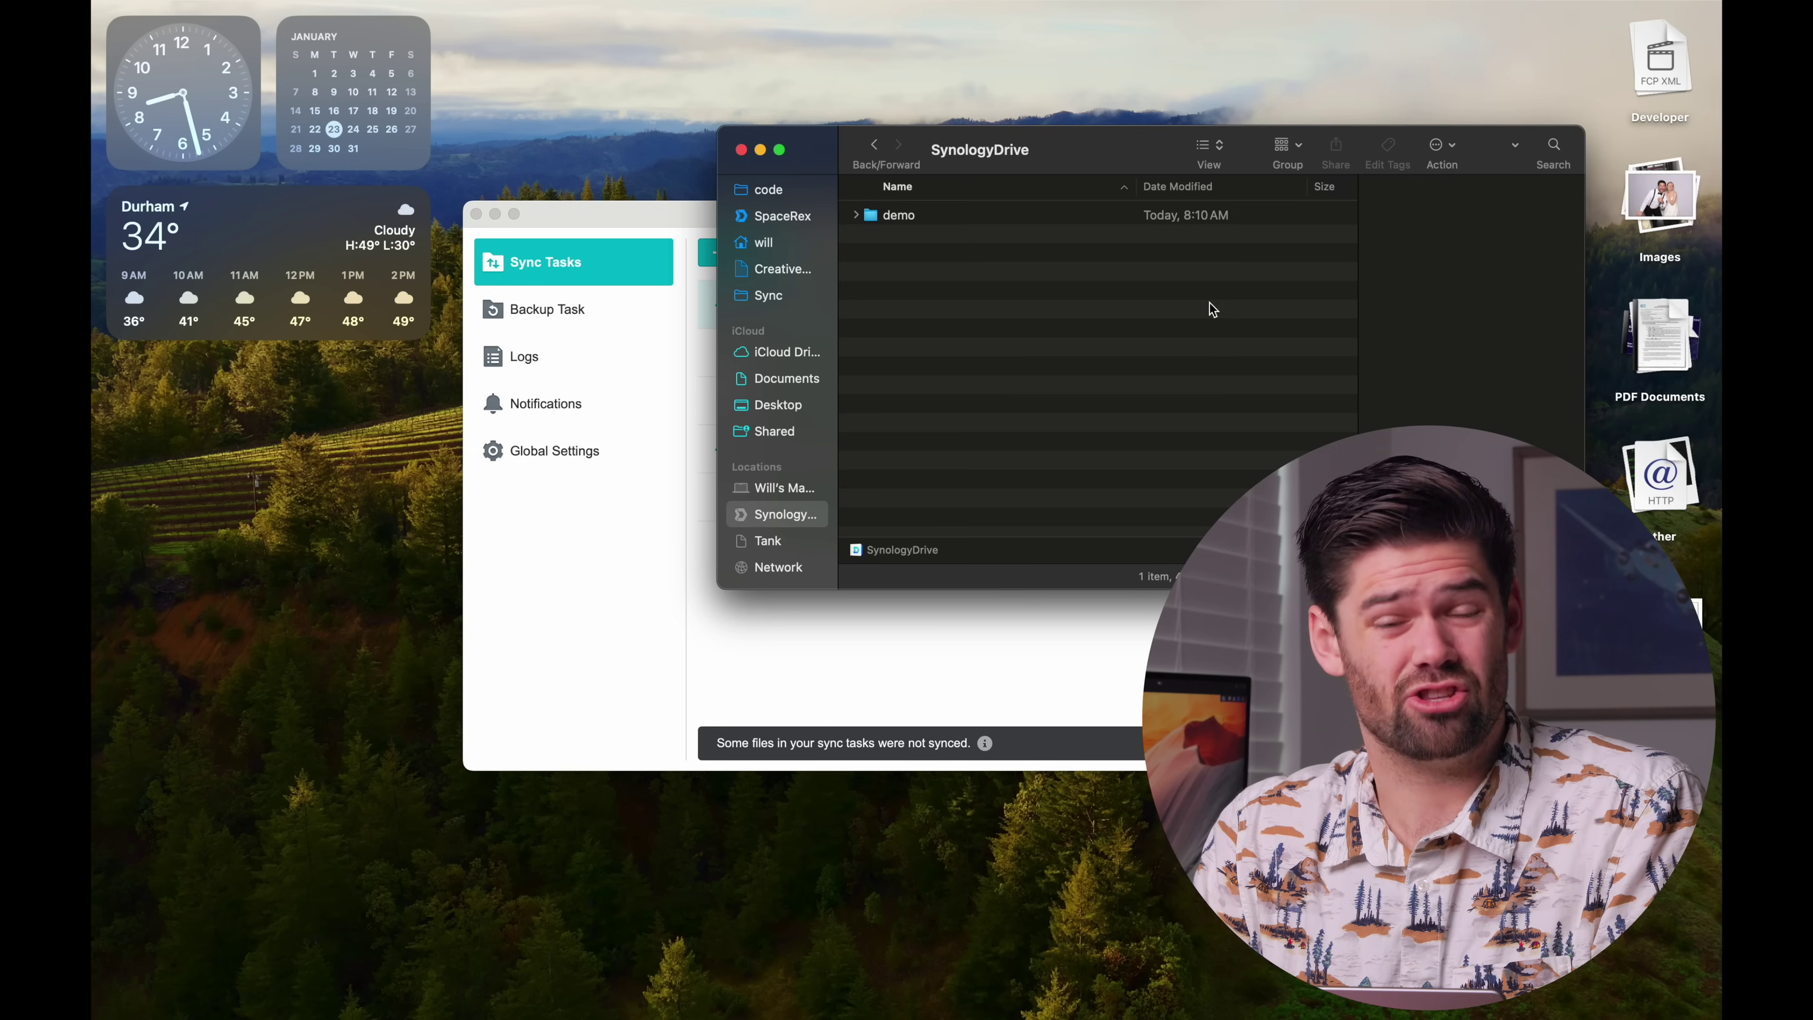
pyautogui.click(1098, 656)
pyautogui.hotkey('ctrl', 'Right')
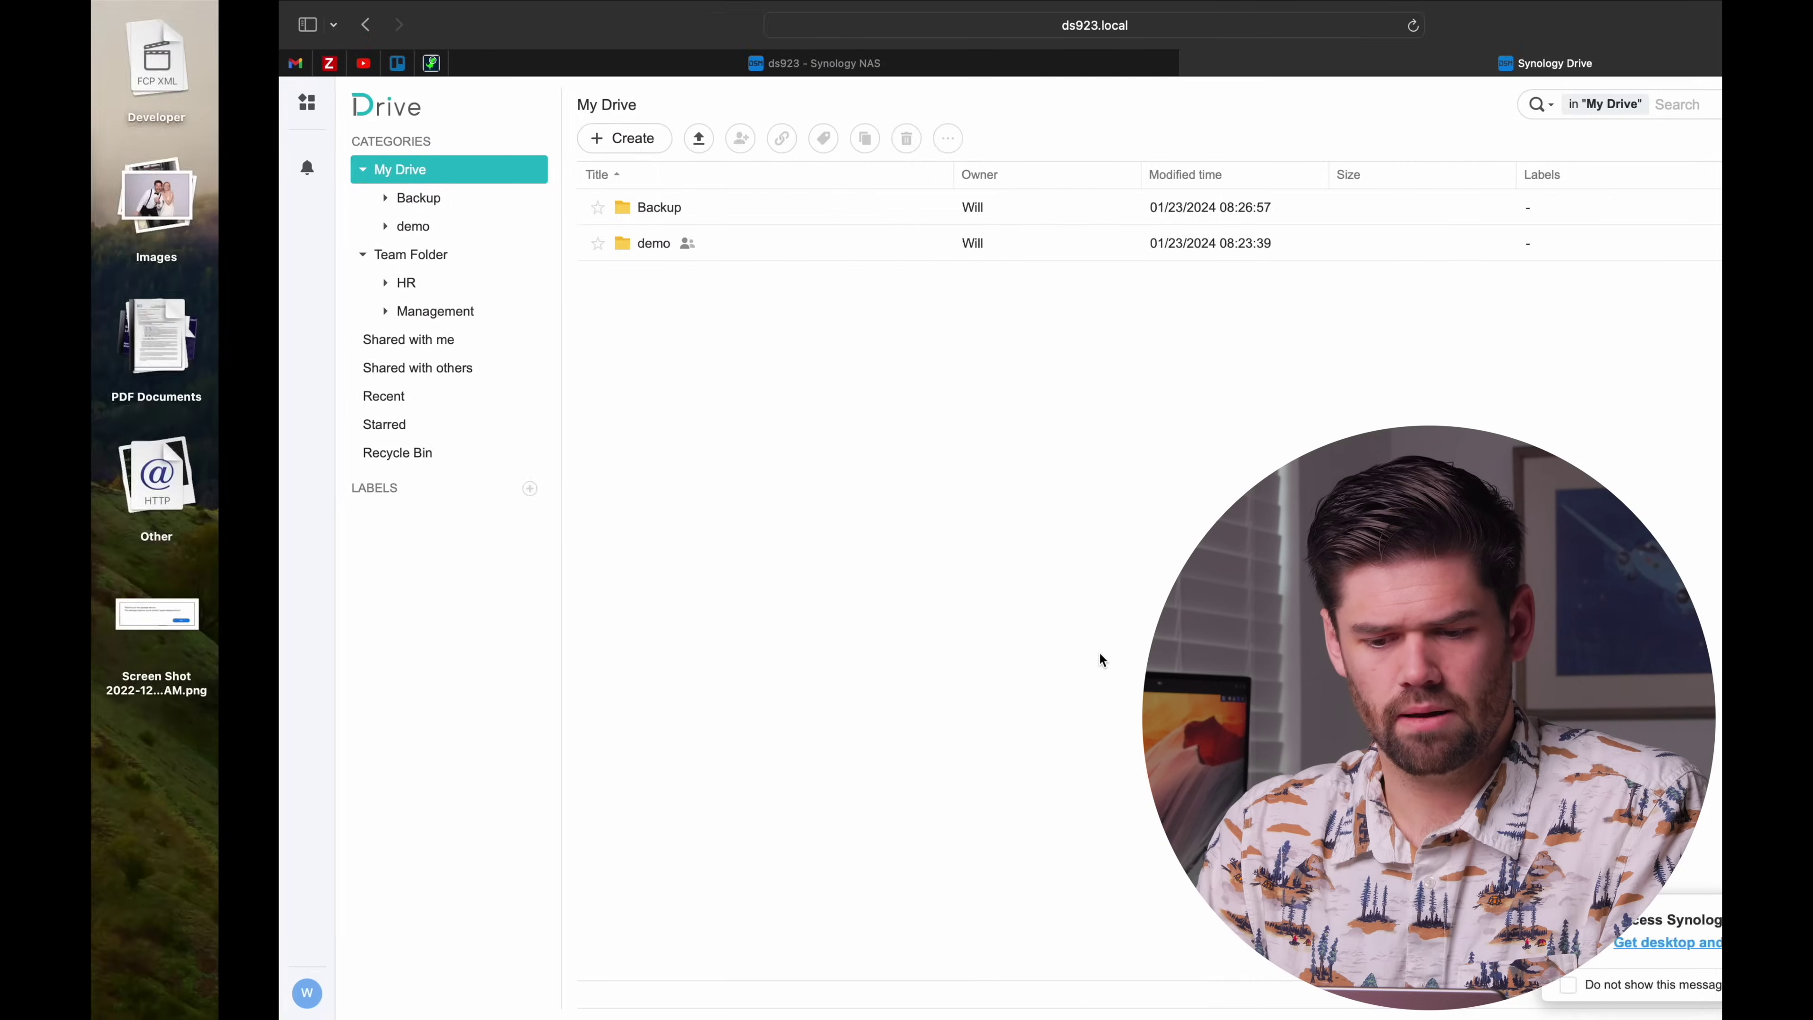
pyautogui.doubleClick(502, 210)
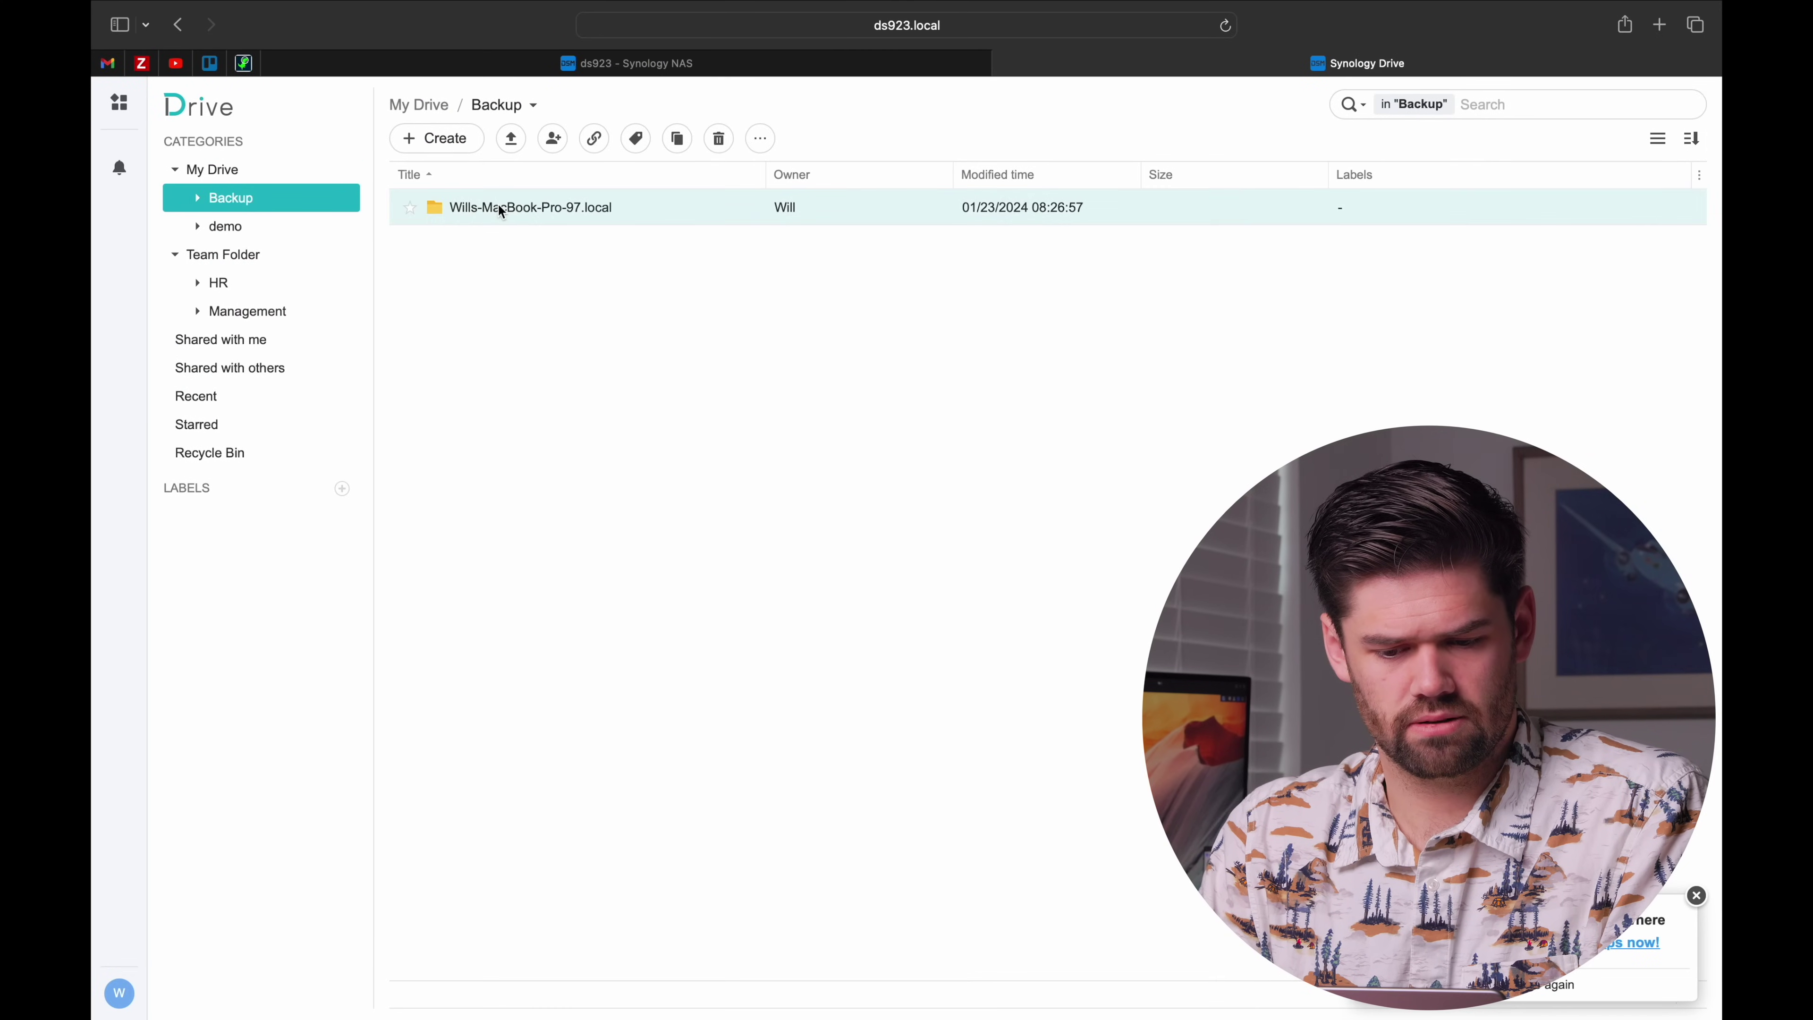
pyautogui.doubleClick(498, 205)
pyautogui.doubleClick(547, 218)
pyautogui.doubleClick(547, 215)
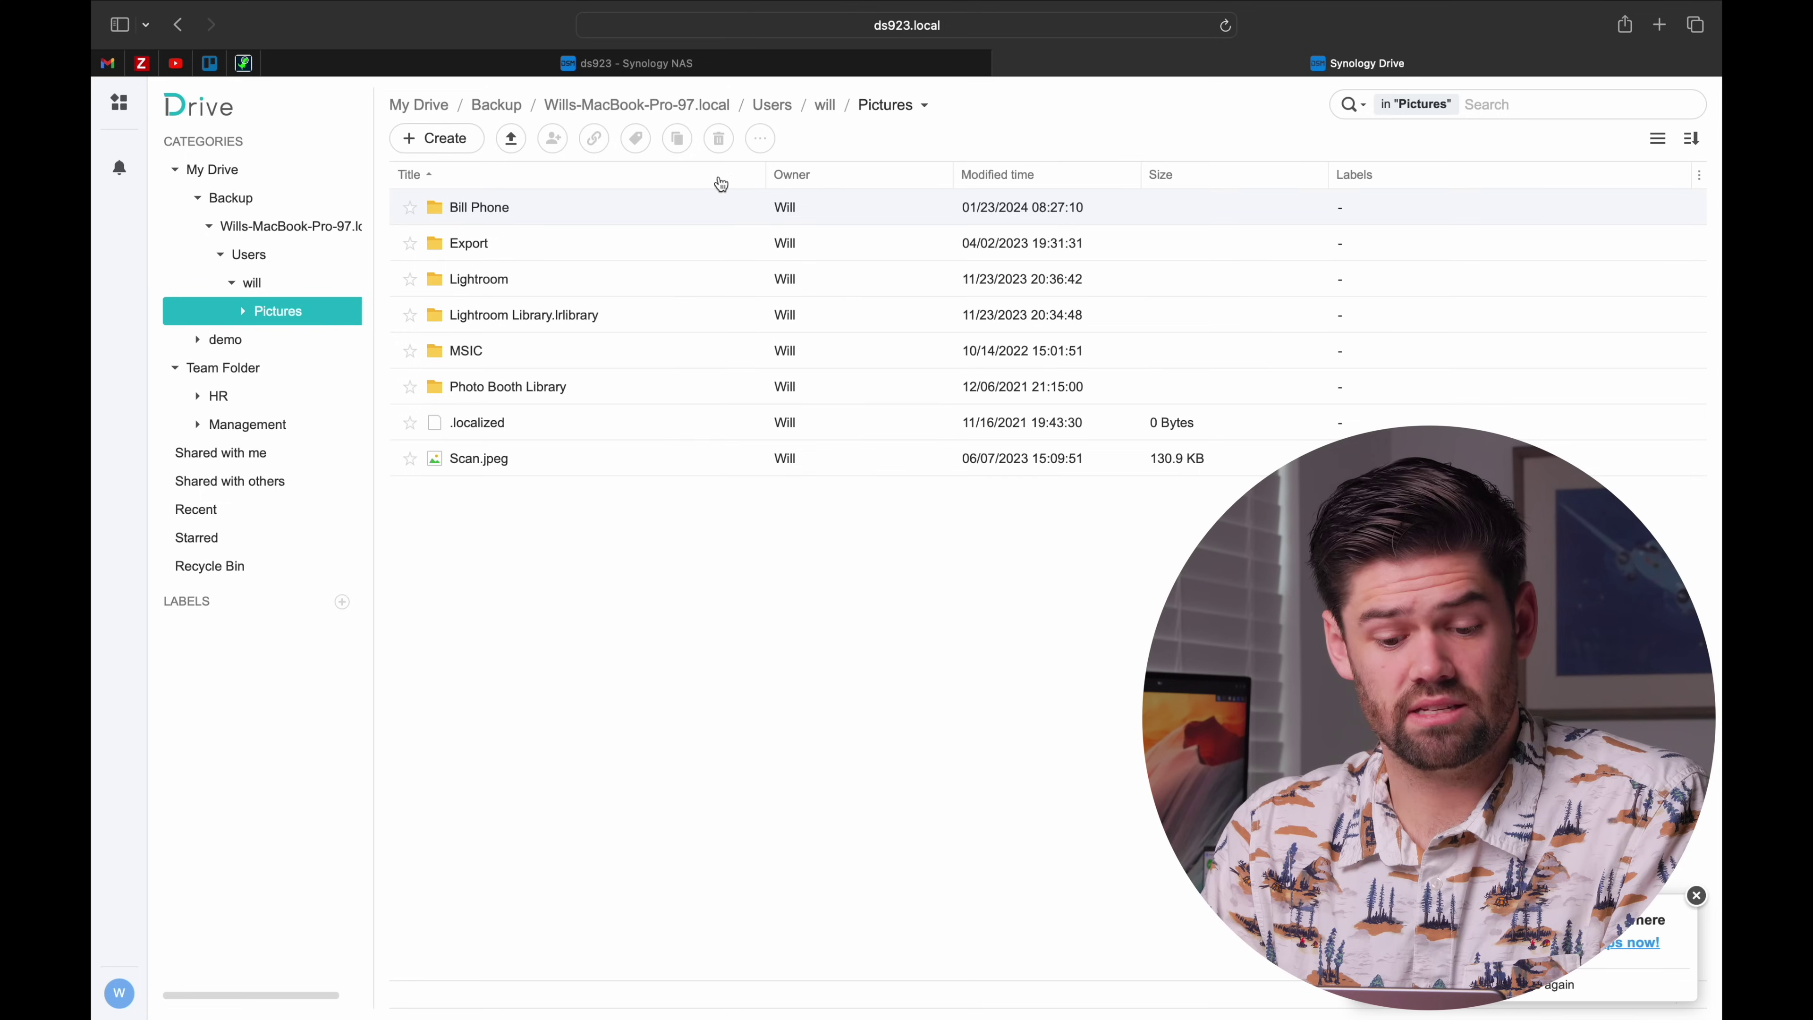
pyautogui.hotkey('ctrl', 'Left')
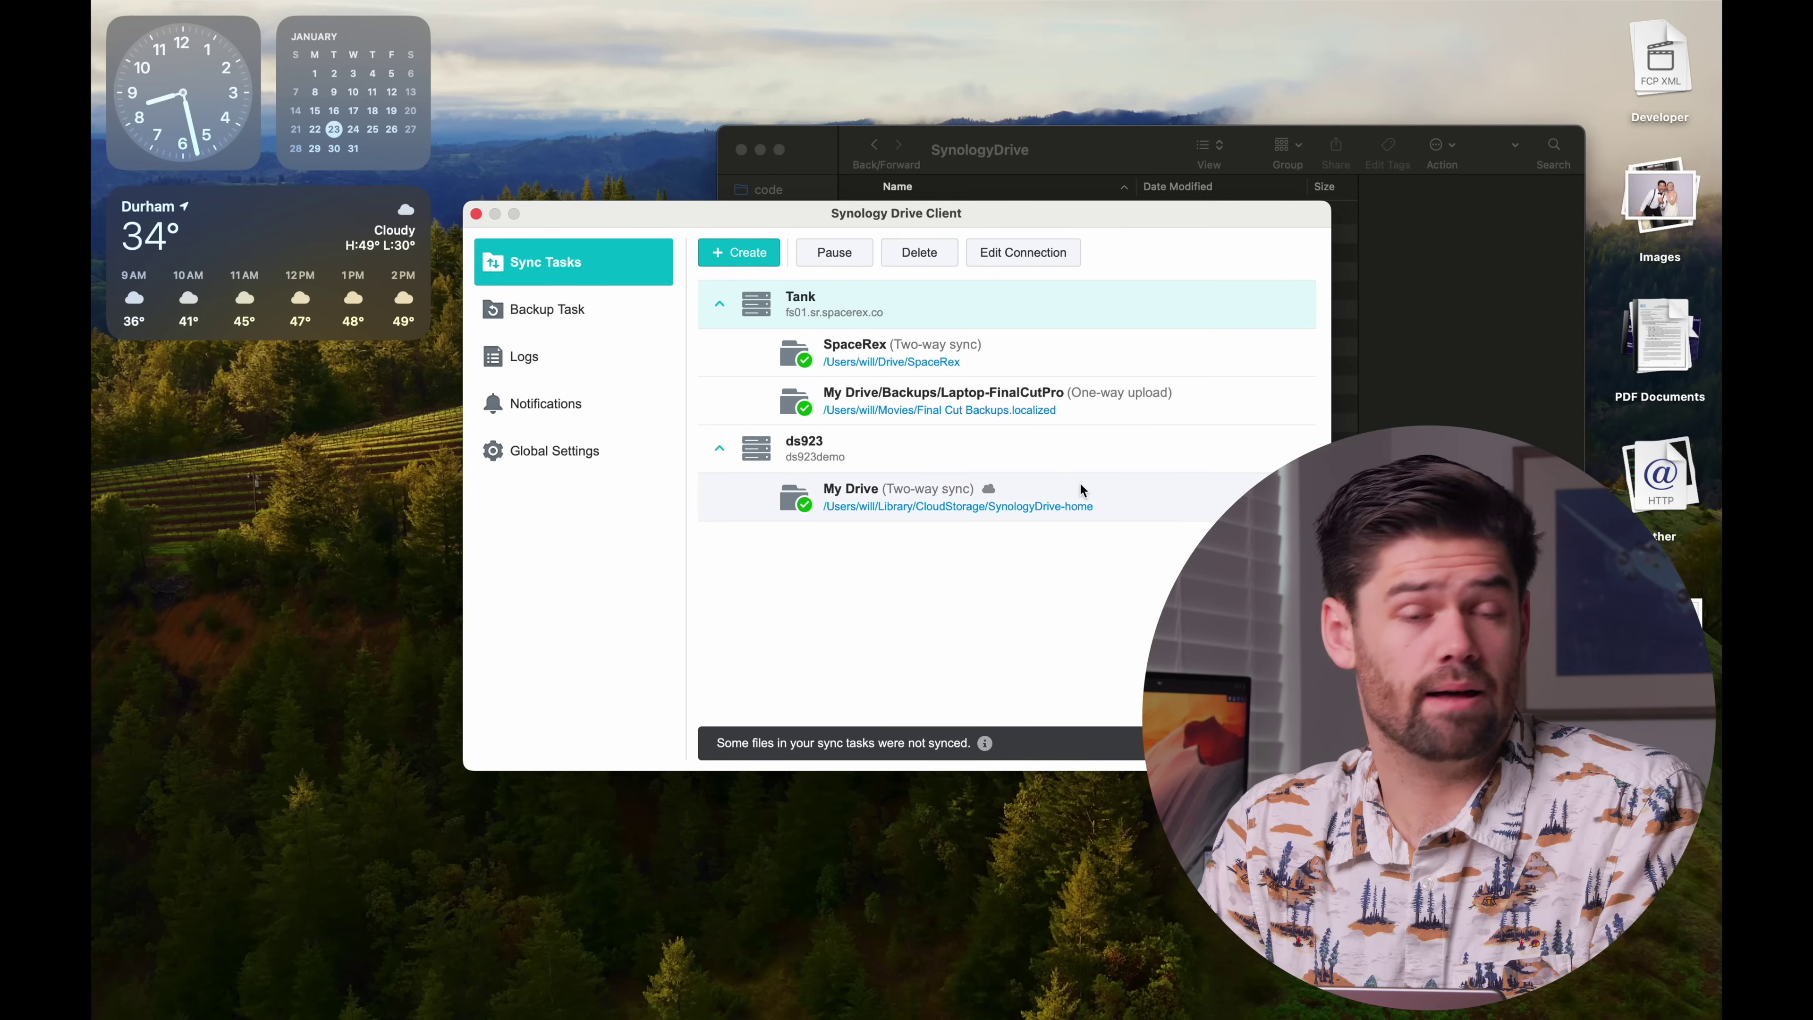
pyautogui.click(564, 358)
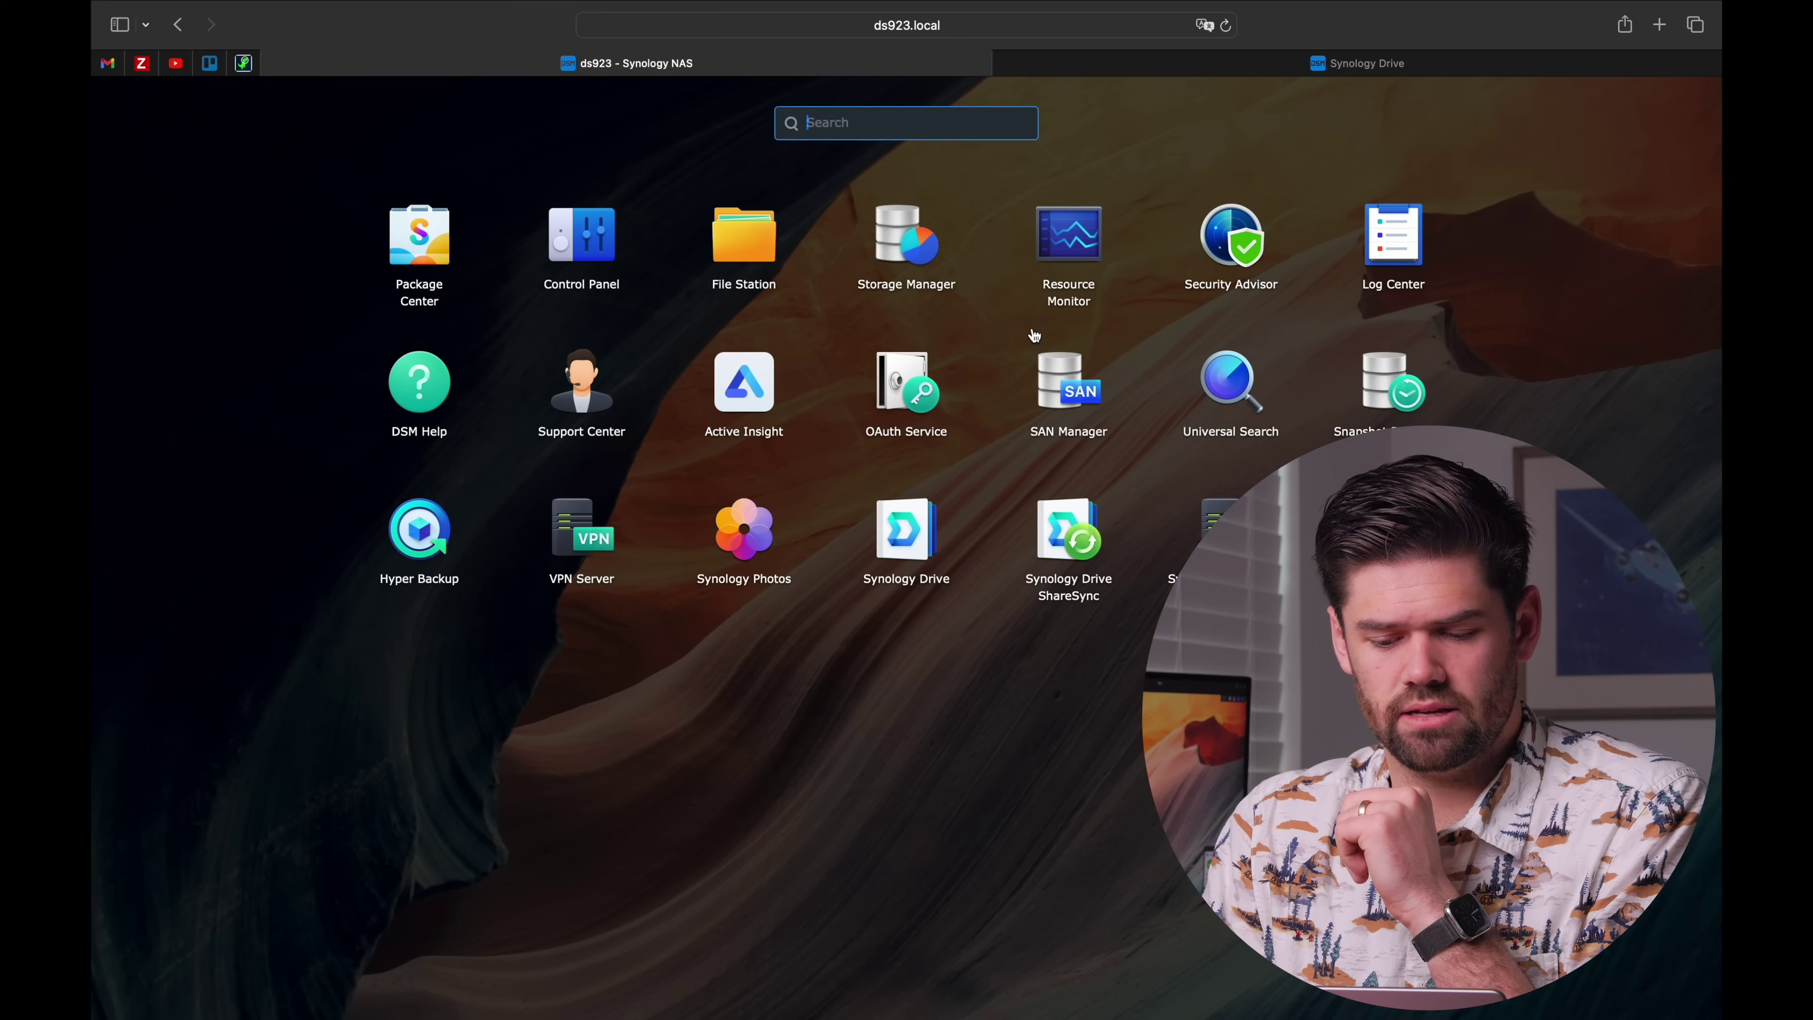
# Step: Activate the advanced features in Synology Drive Admin Console, agreeing to the privacy statement, and return to the console
pyautogui.click(1214, 518)
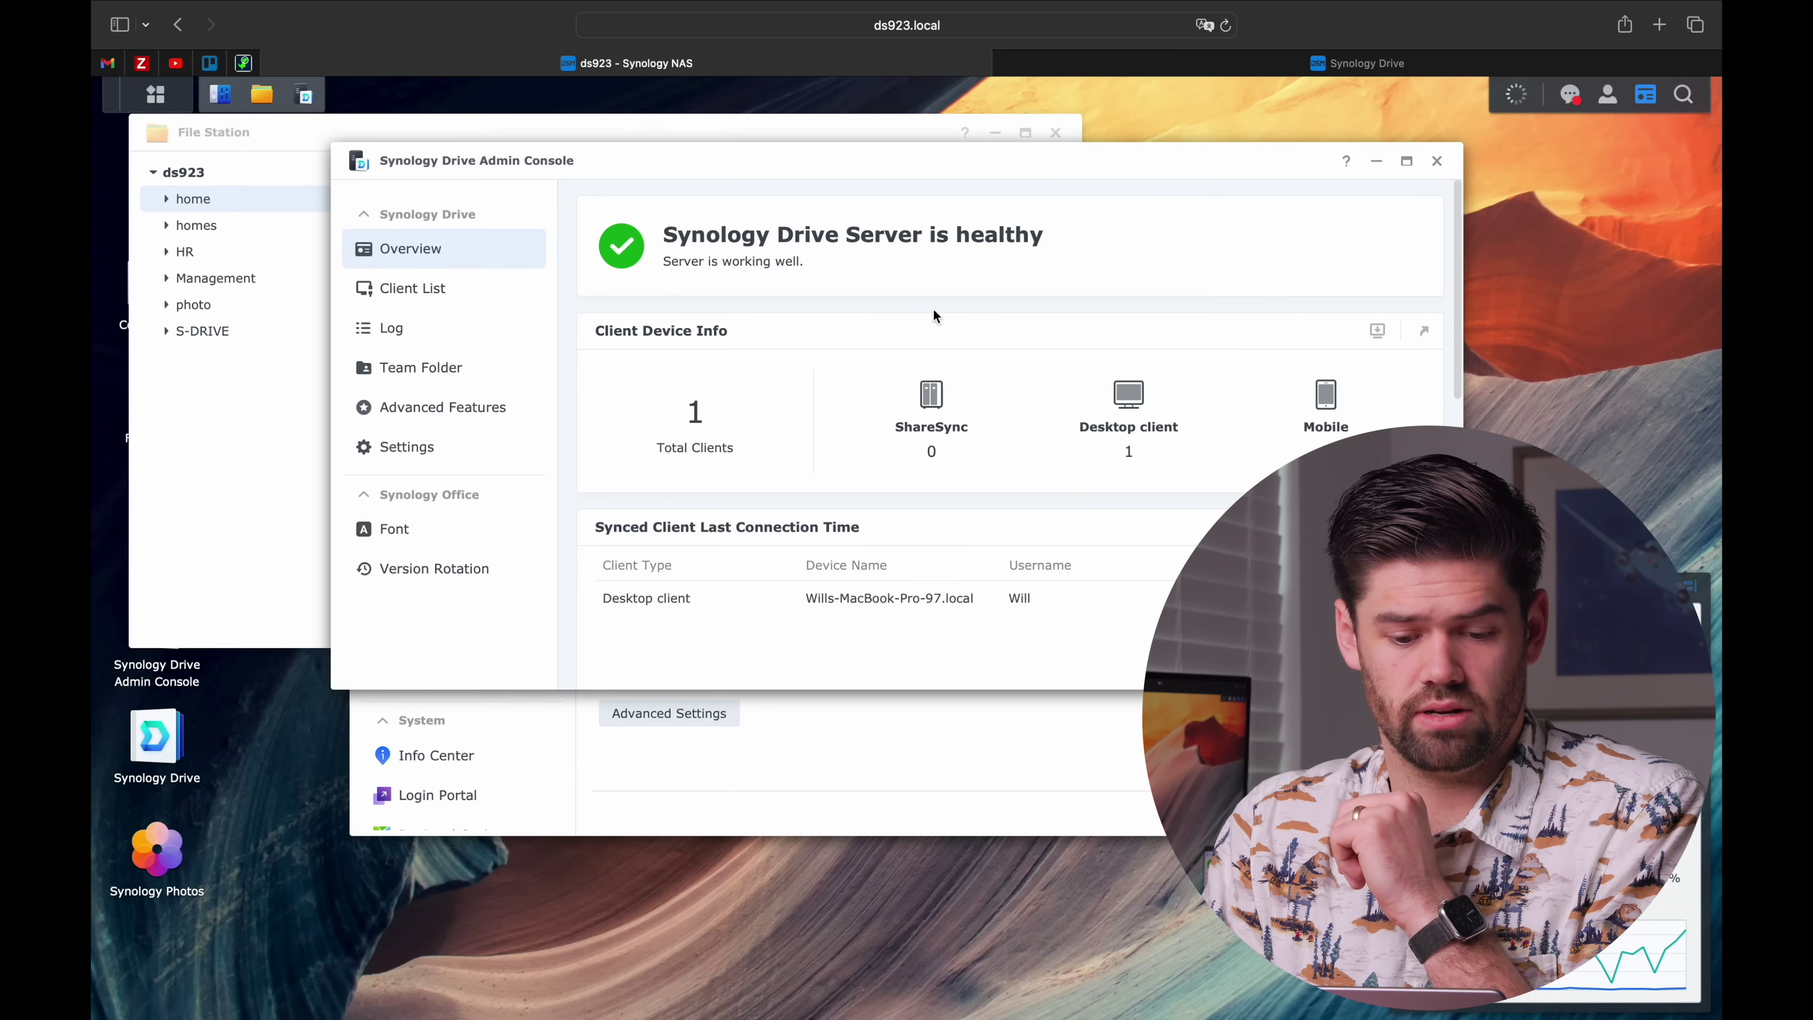
pyautogui.click(527, 426)
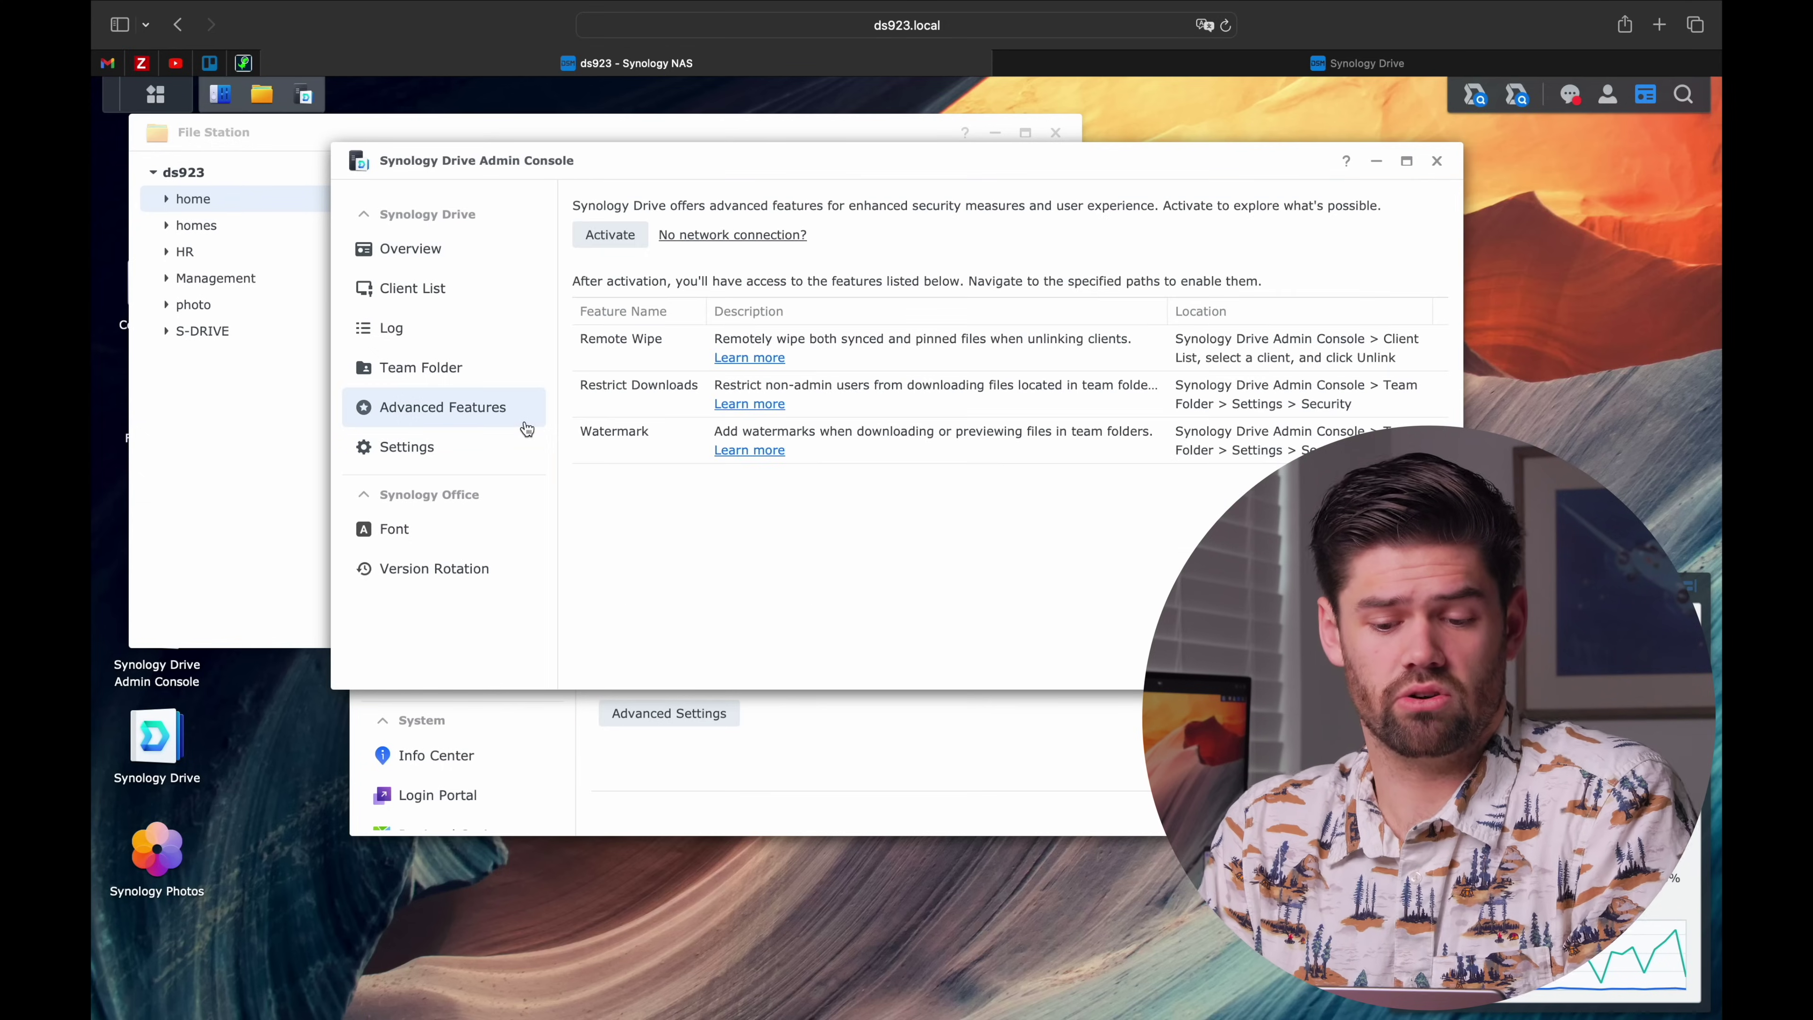
pyautogui.click(628, 233)
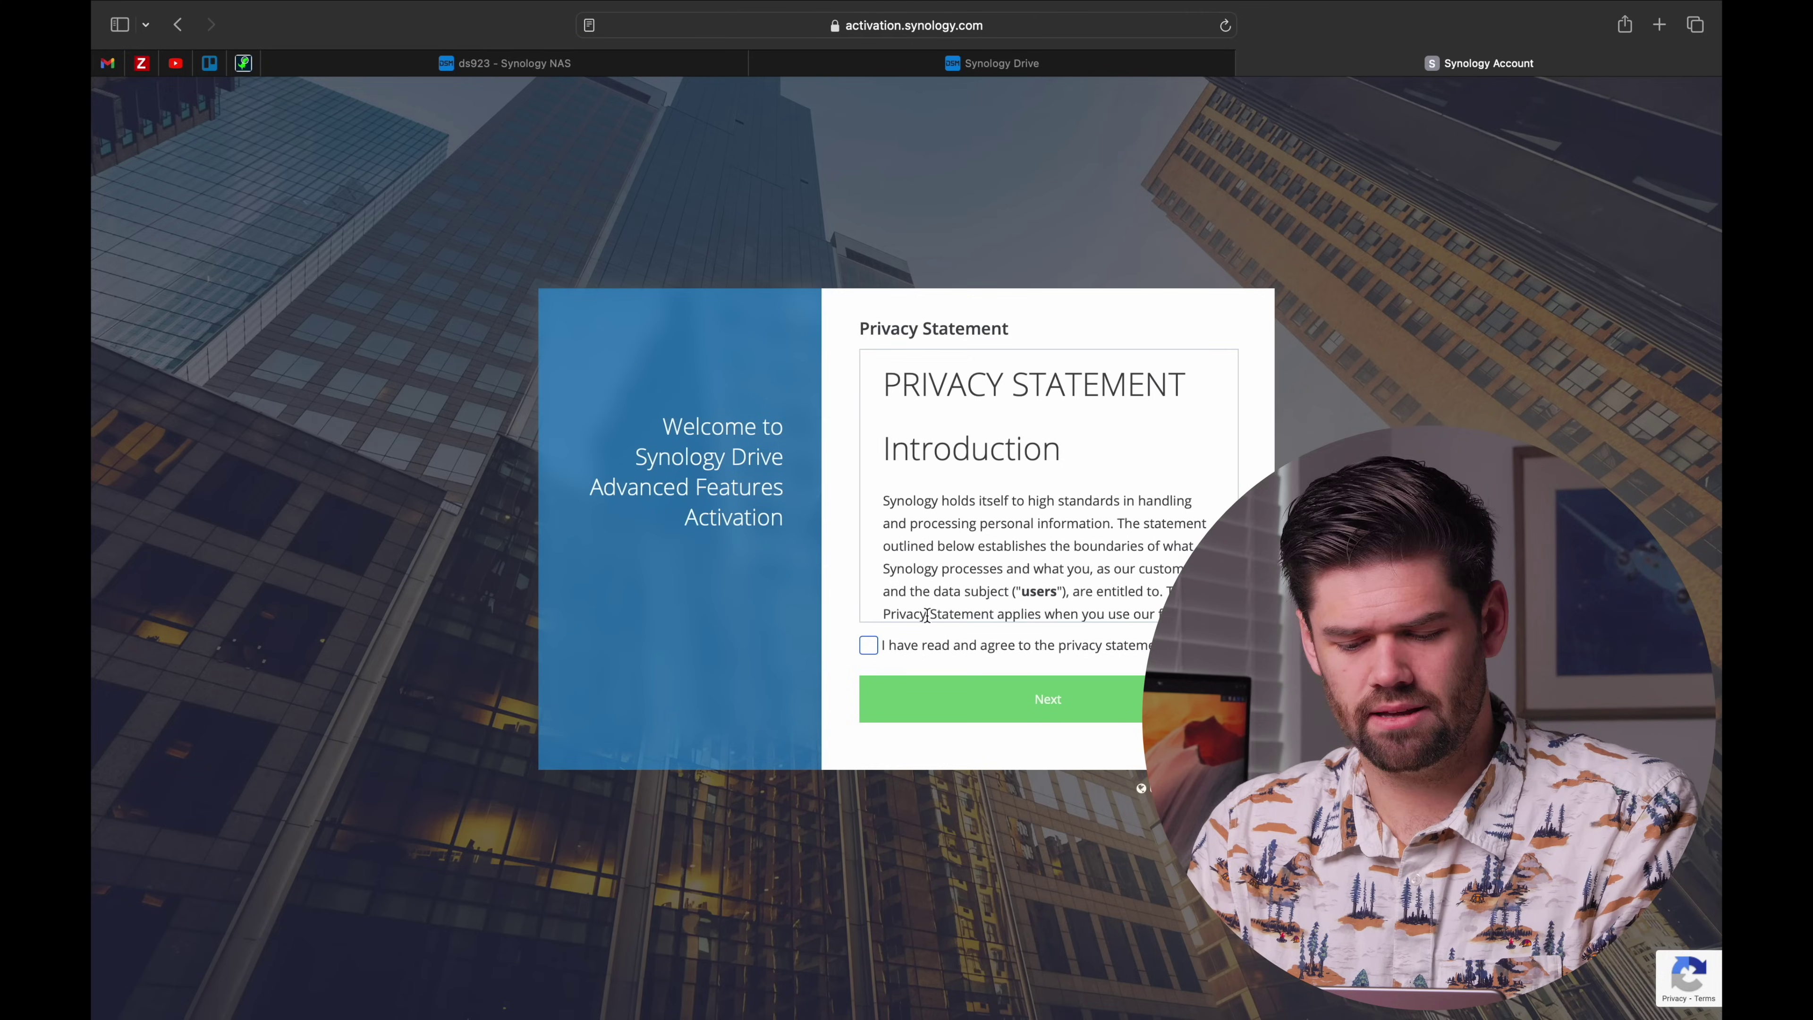
pyautogui.click(868, 646)
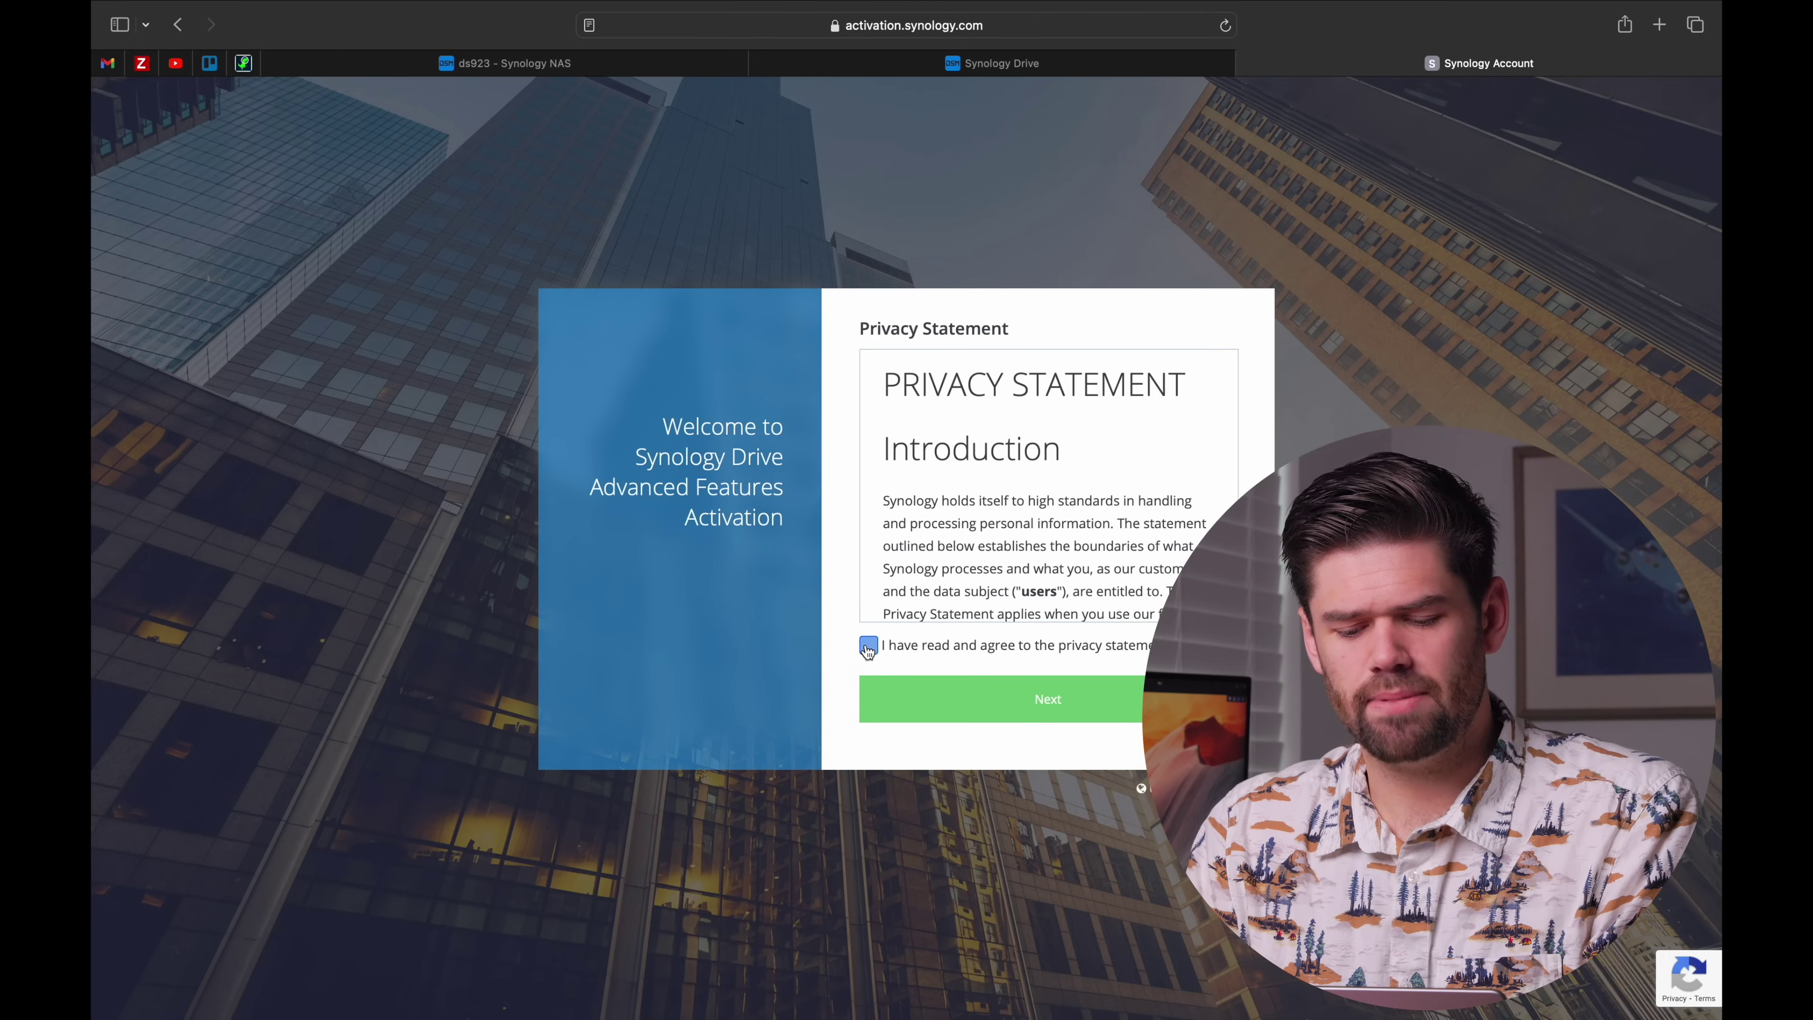
pyautogui.click(1022, 711)
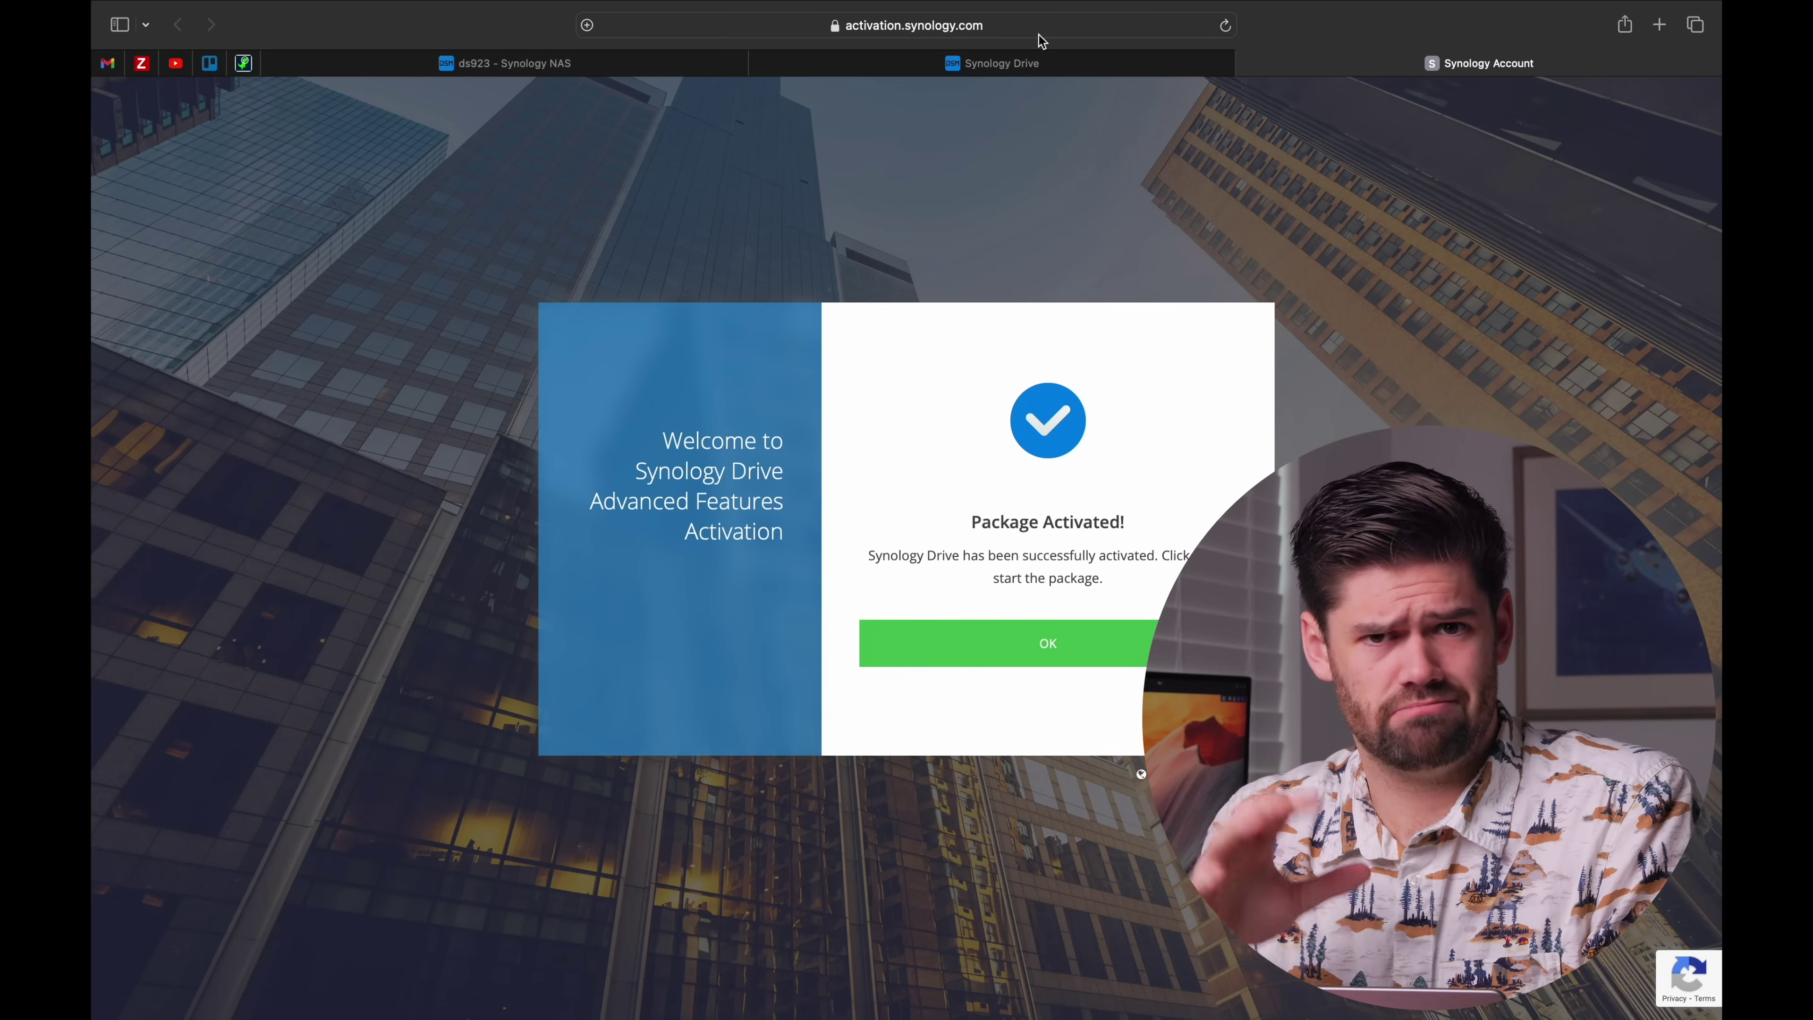
pyautogui.click(1059, 657)
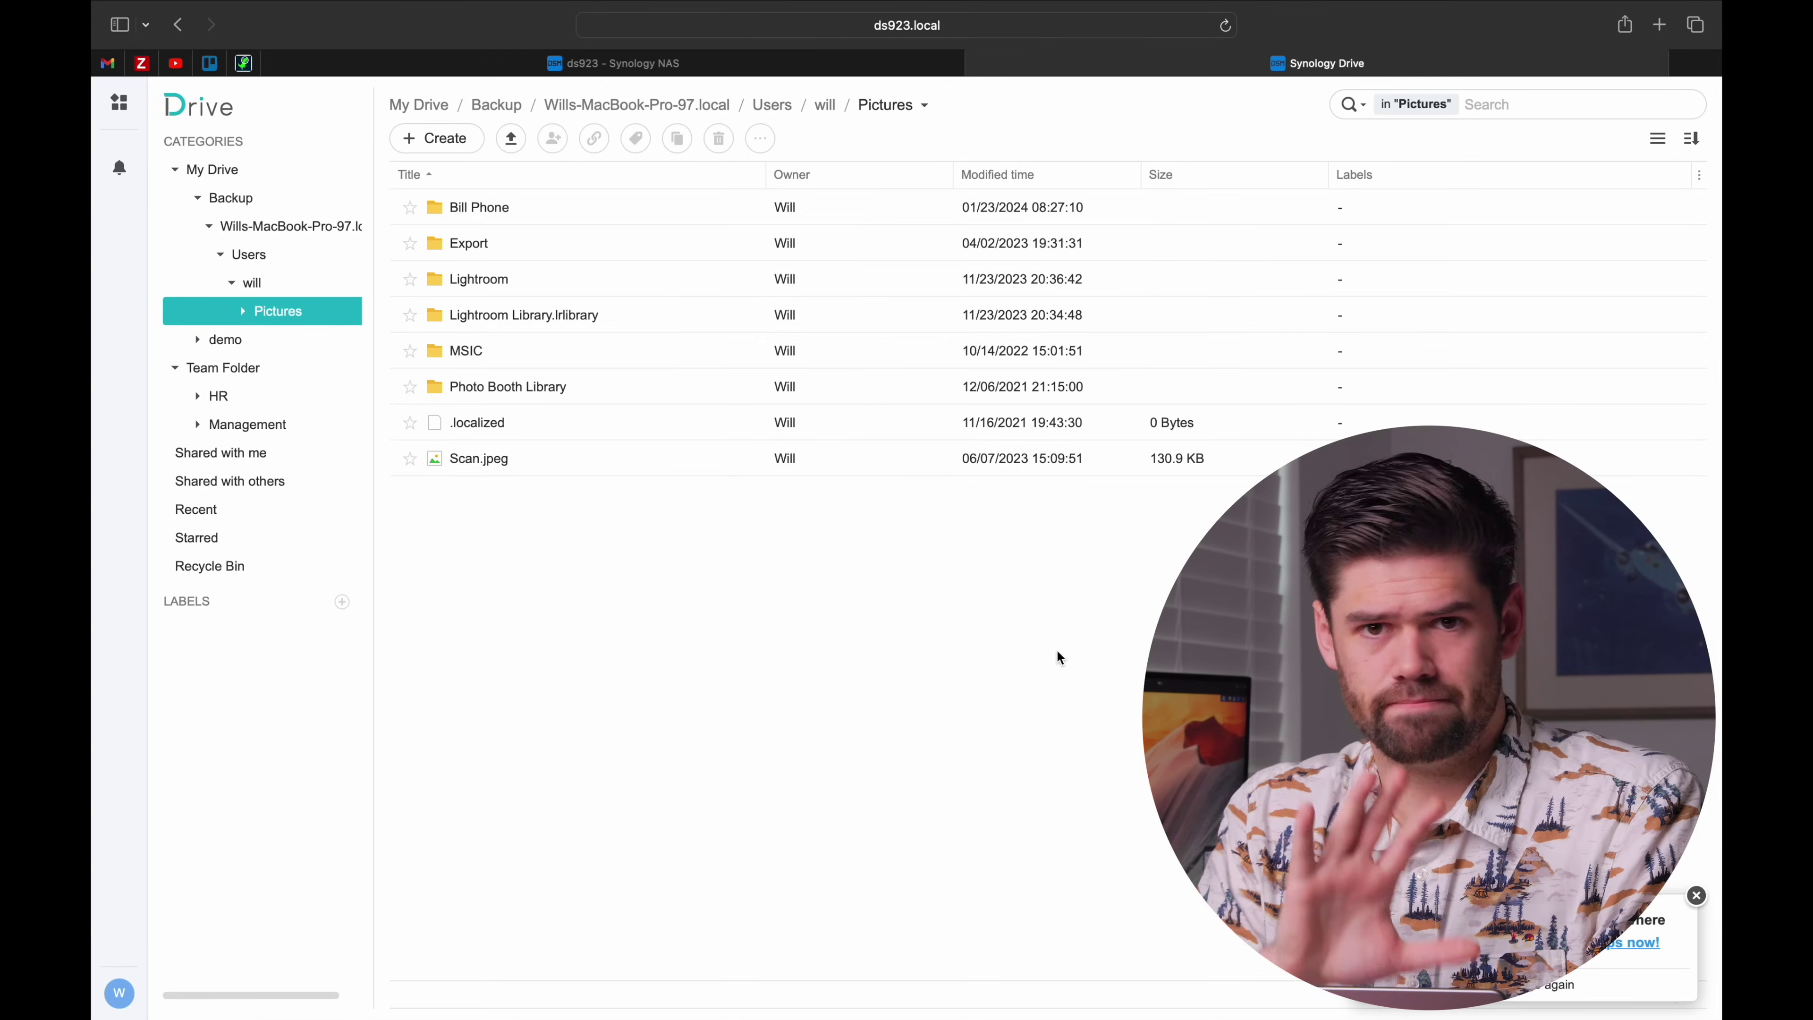
pyautogui.click(628, 62)
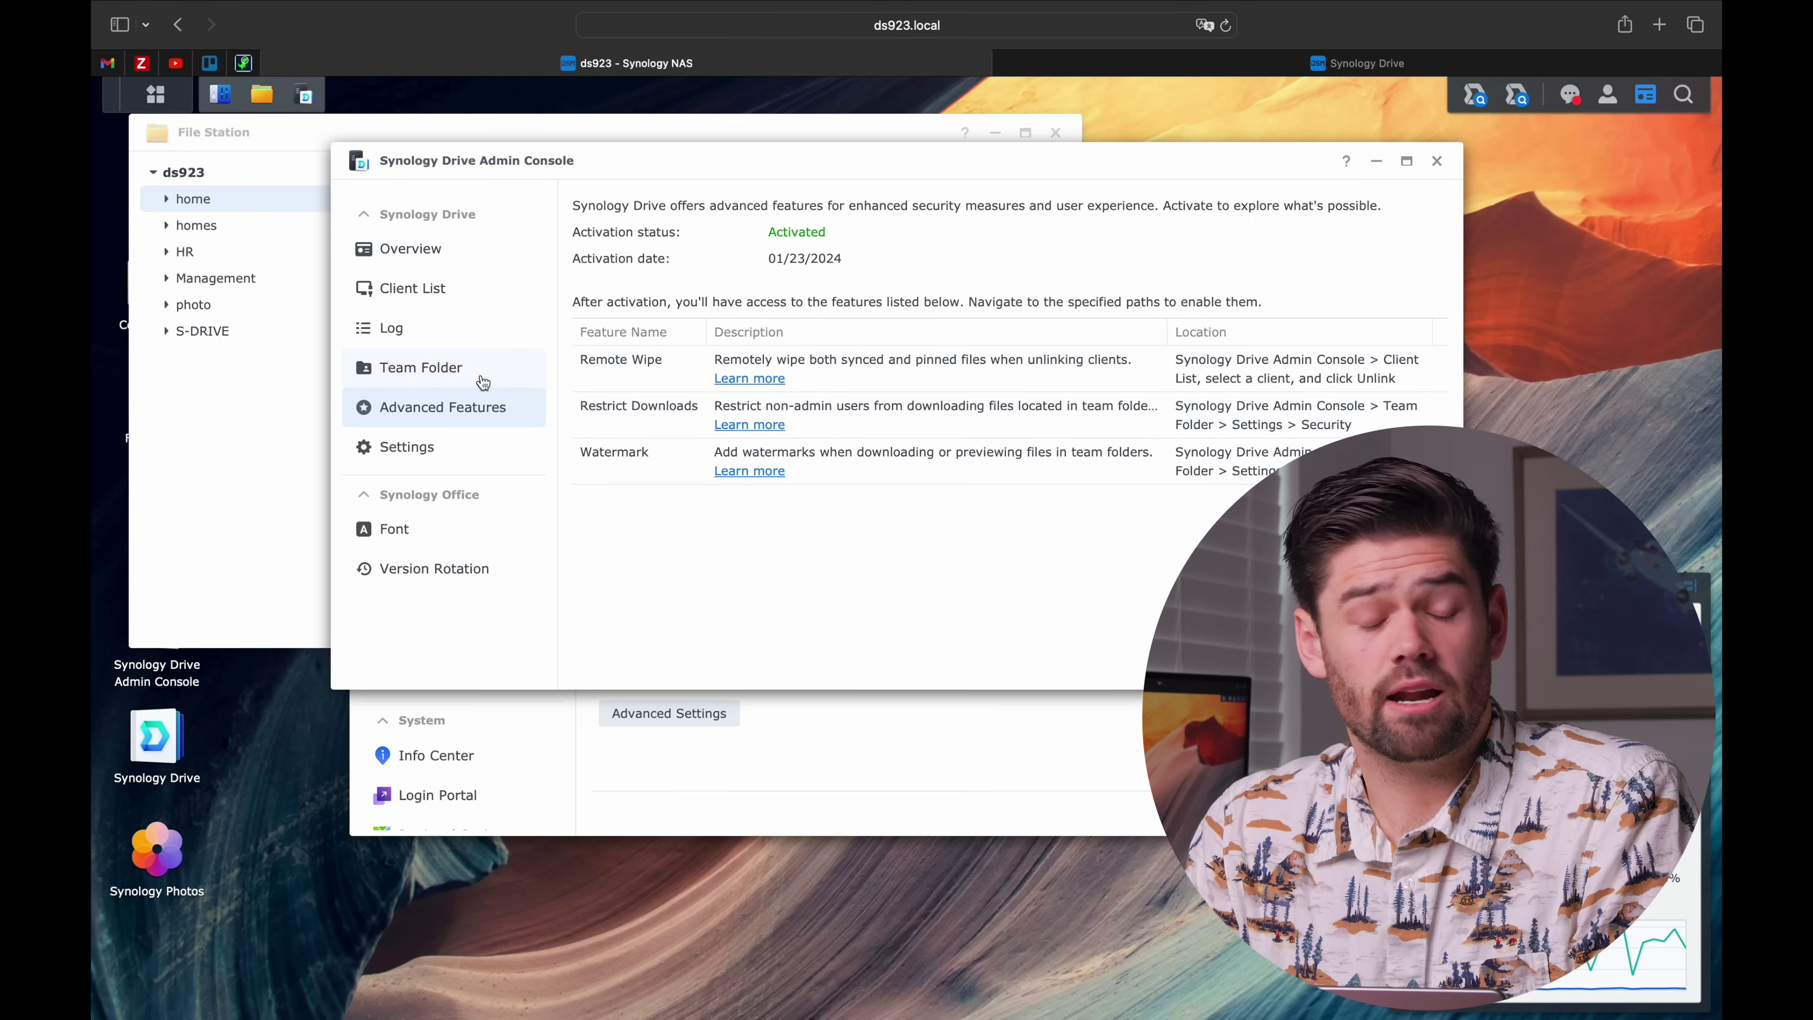
# Step: Examine the option to wipe synced files when unlinking the Mac from the client list, and cancel the unlinking
pyautogui.click(462, 303)
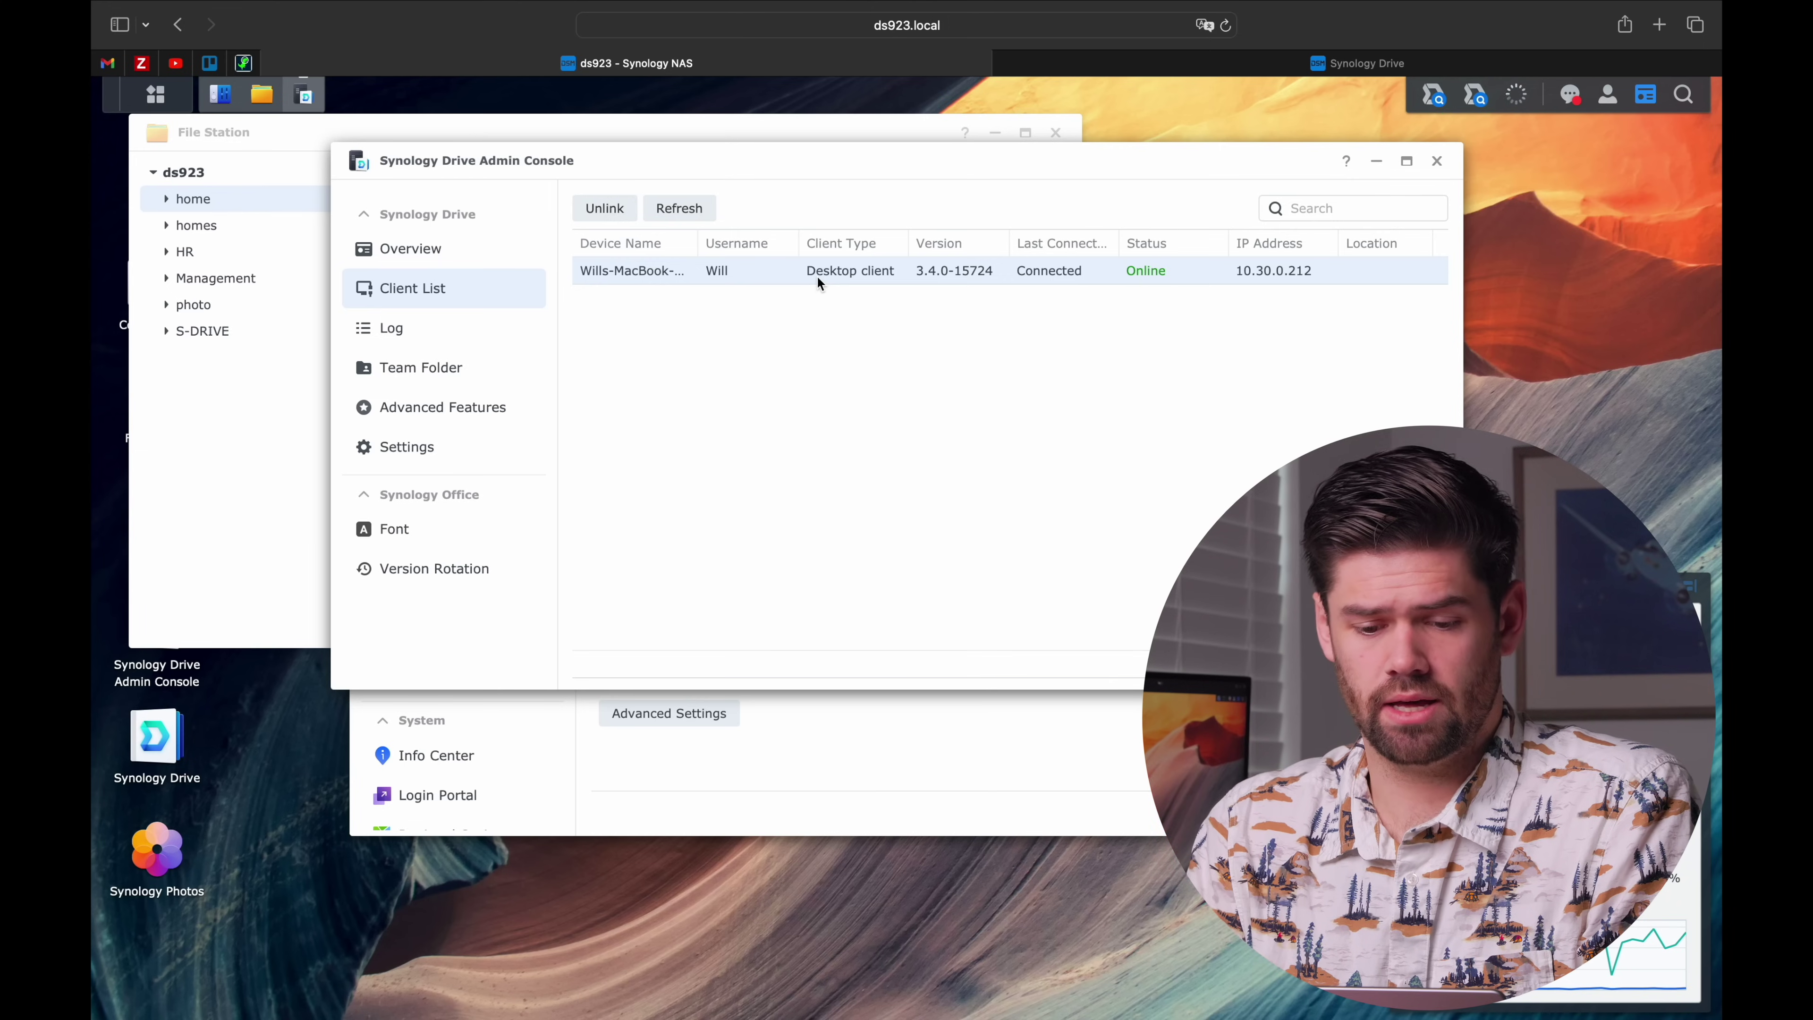
pyautogui.click(604, 208)
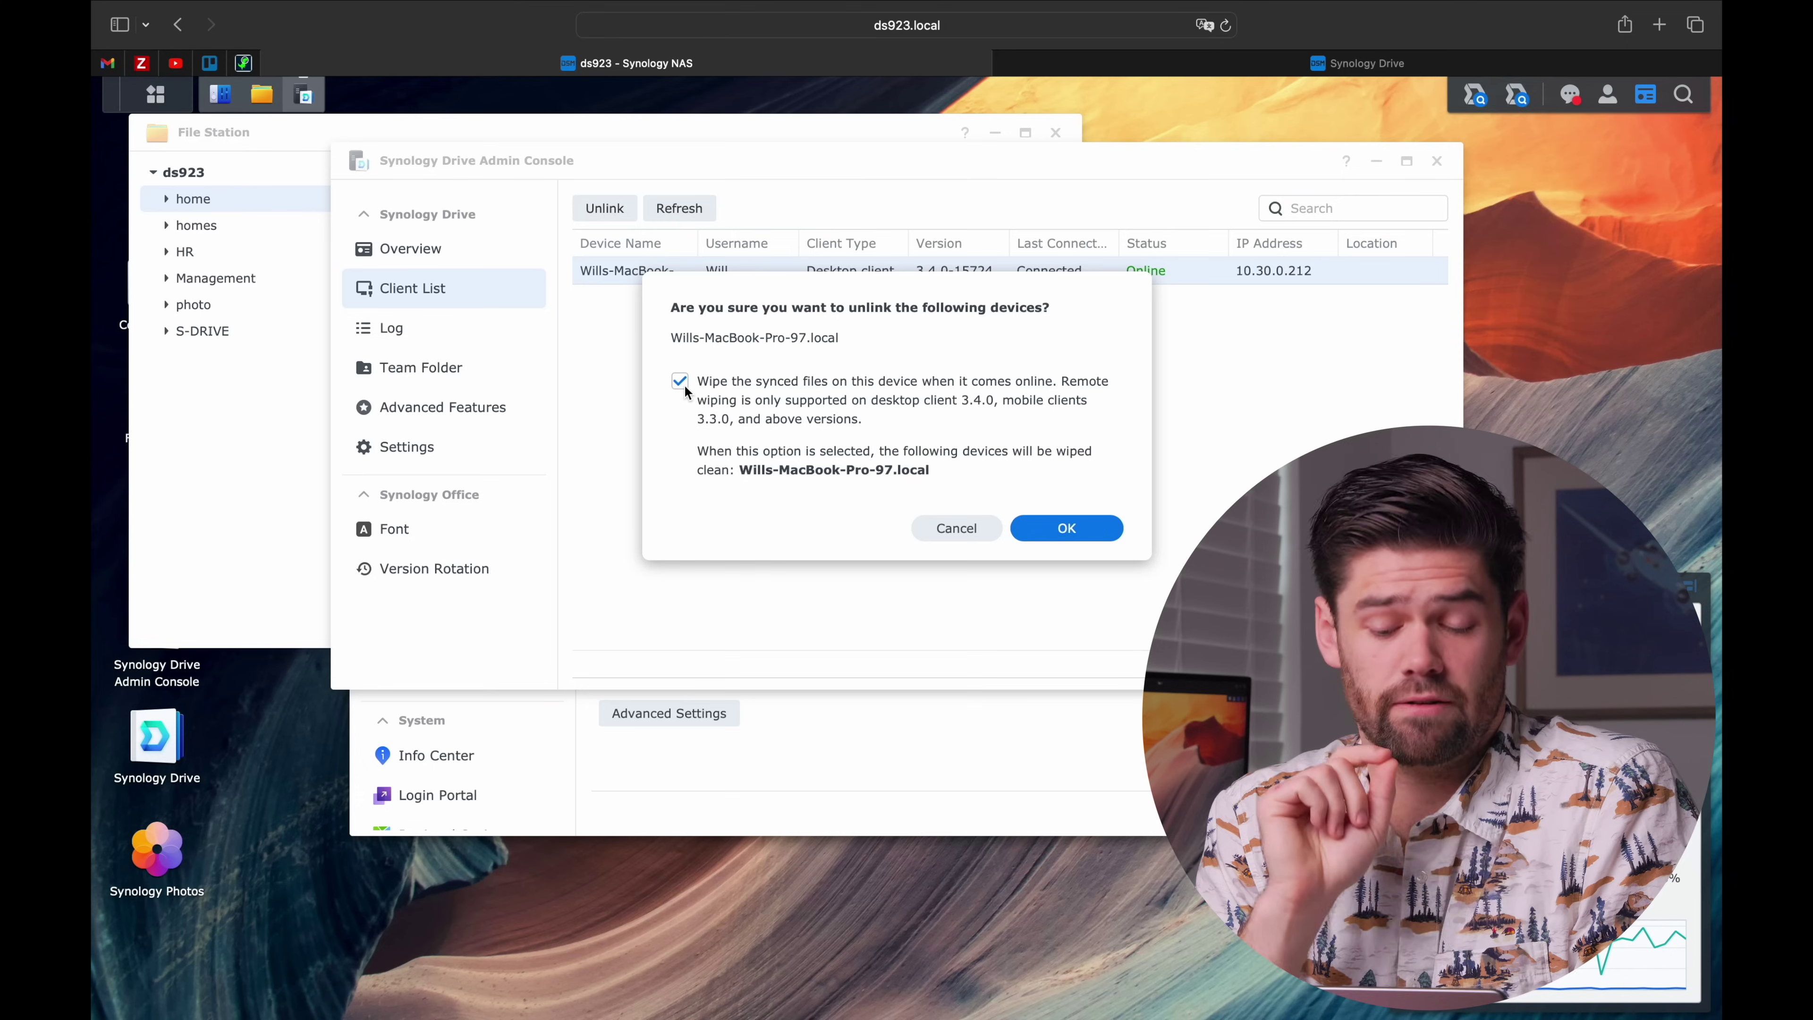
pyautogui.click(952, 535)
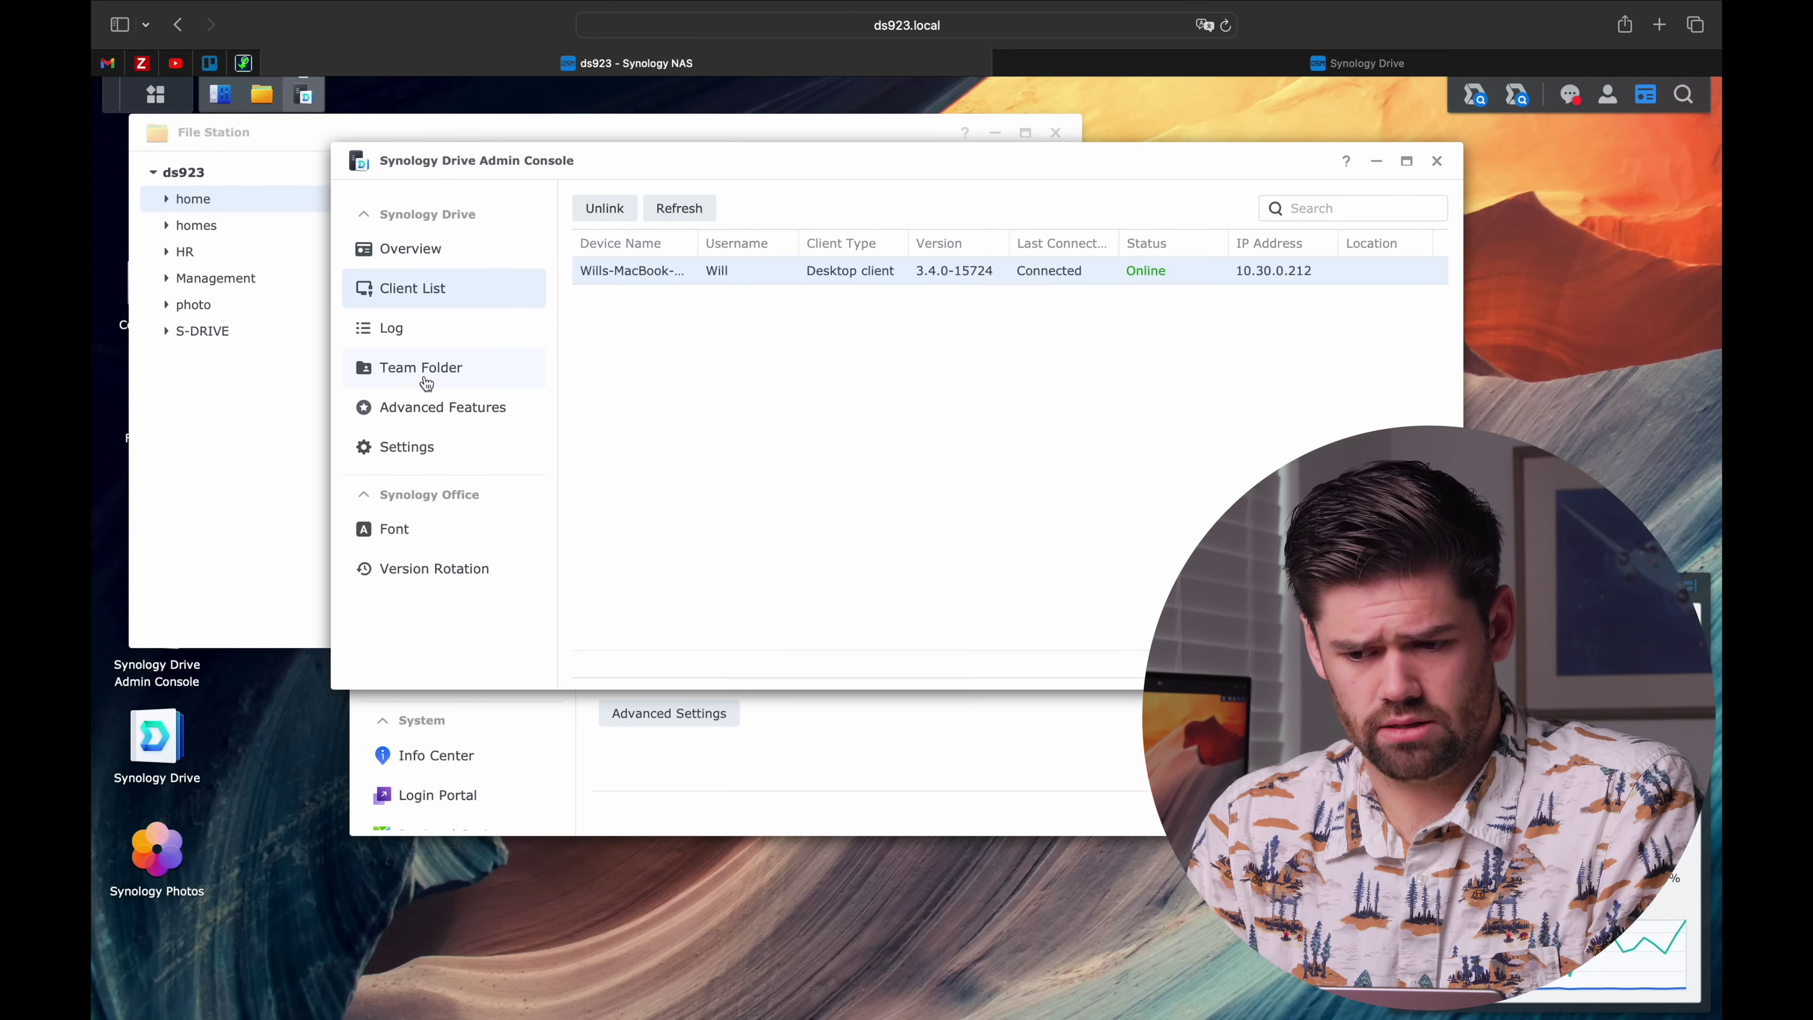
# Step: Review the Drive server's sharing settings for non-admin users and the sharing link customization options, leaving customization off
pyautogui.click(429, 449)
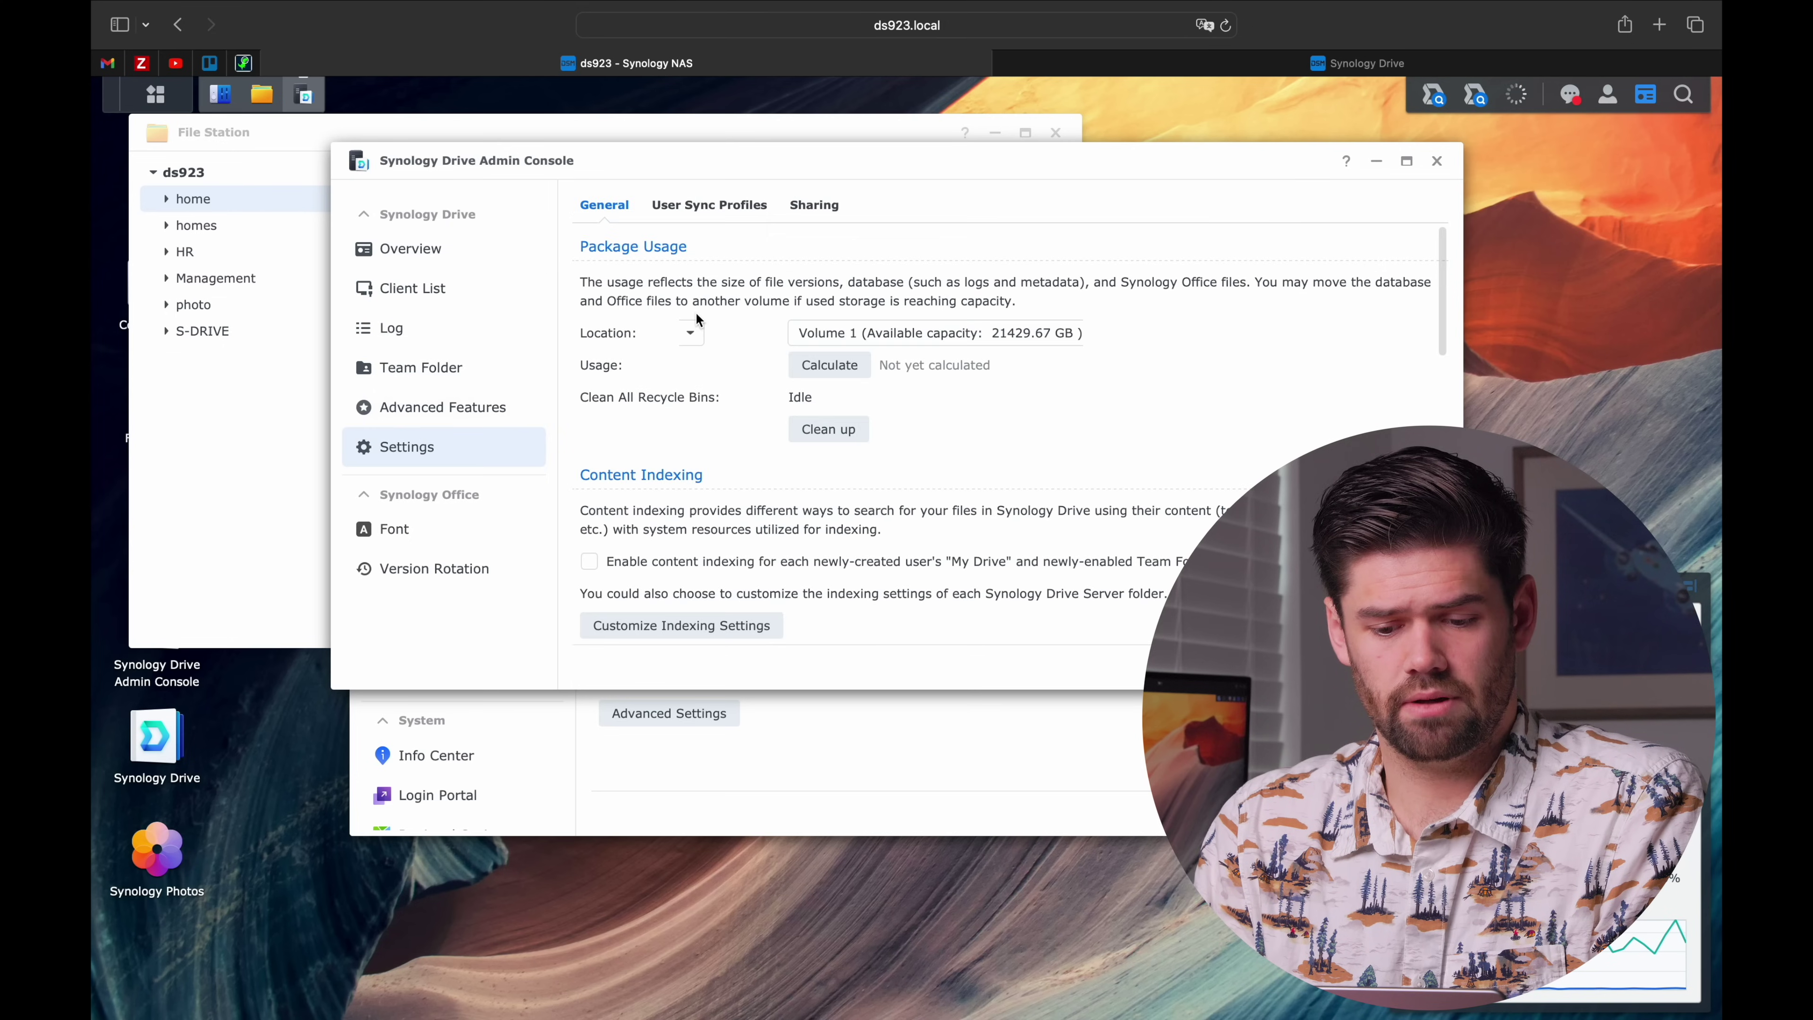
pyautogui.click(813, 205)
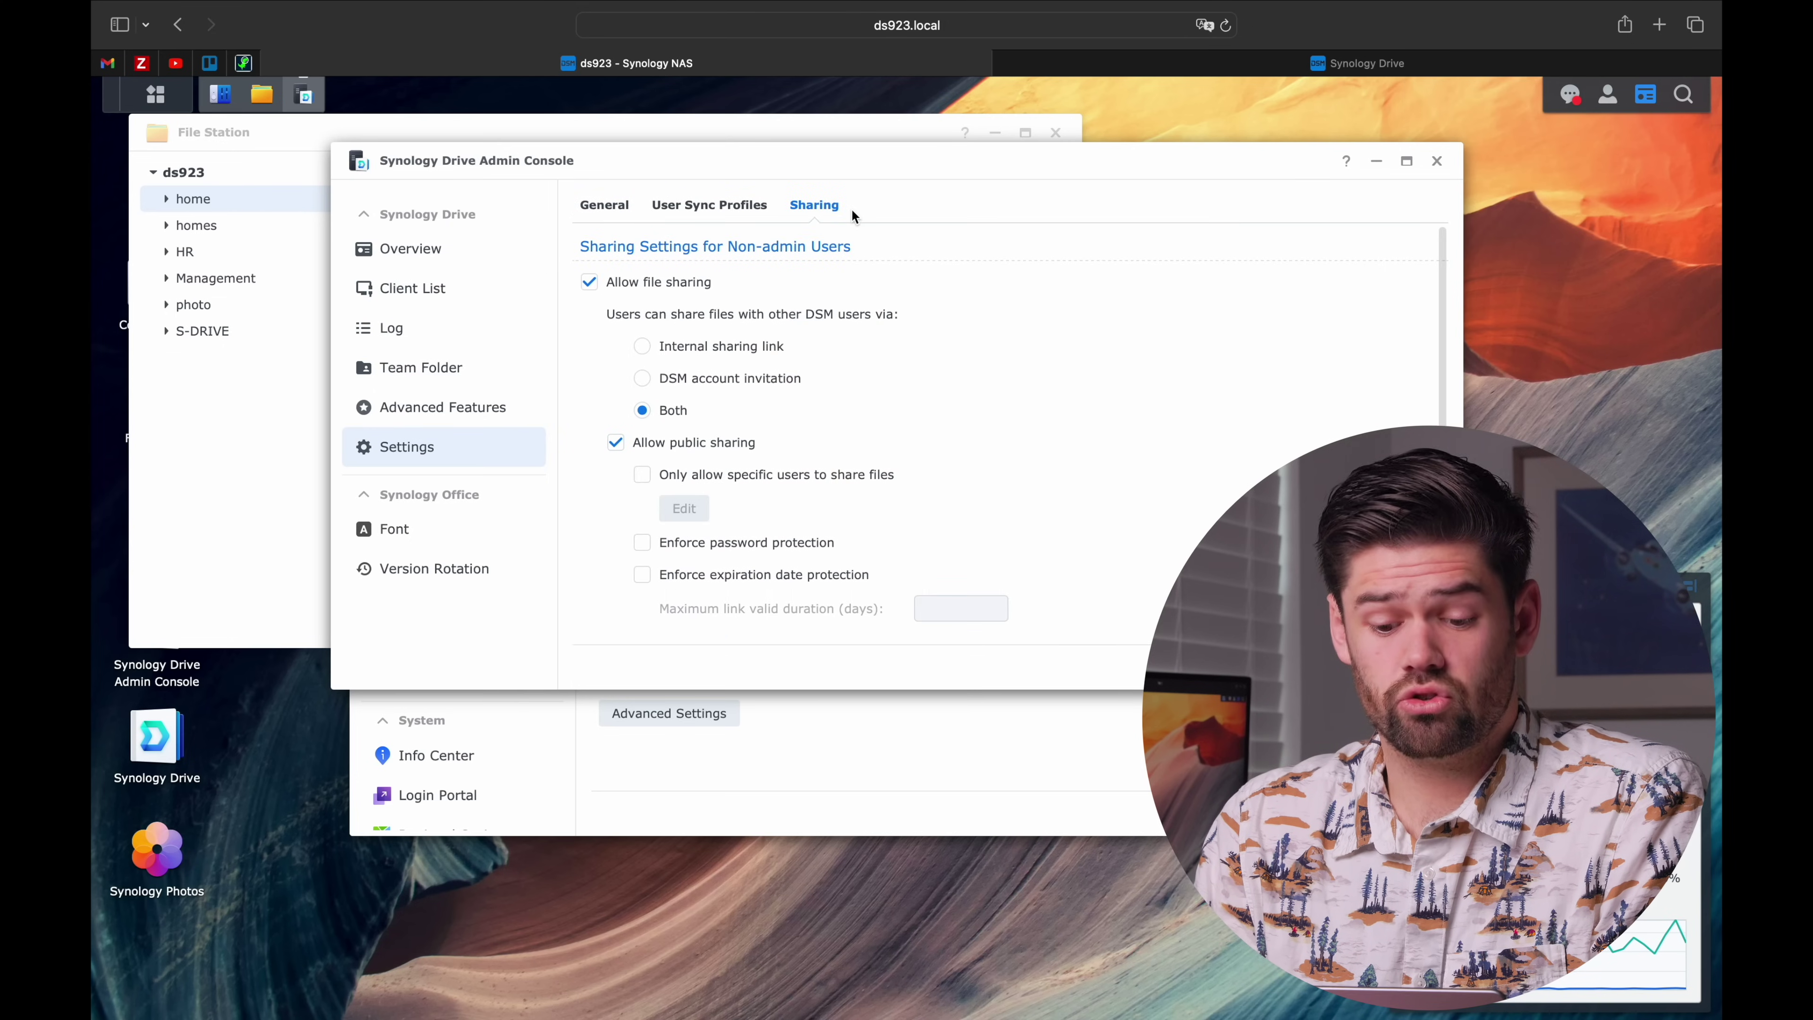
pyautogui.scroll(-3, 843, 337)
pyautogui.scroll(1, 839, 307)
pyautogui.scroll(1, 836, 284)
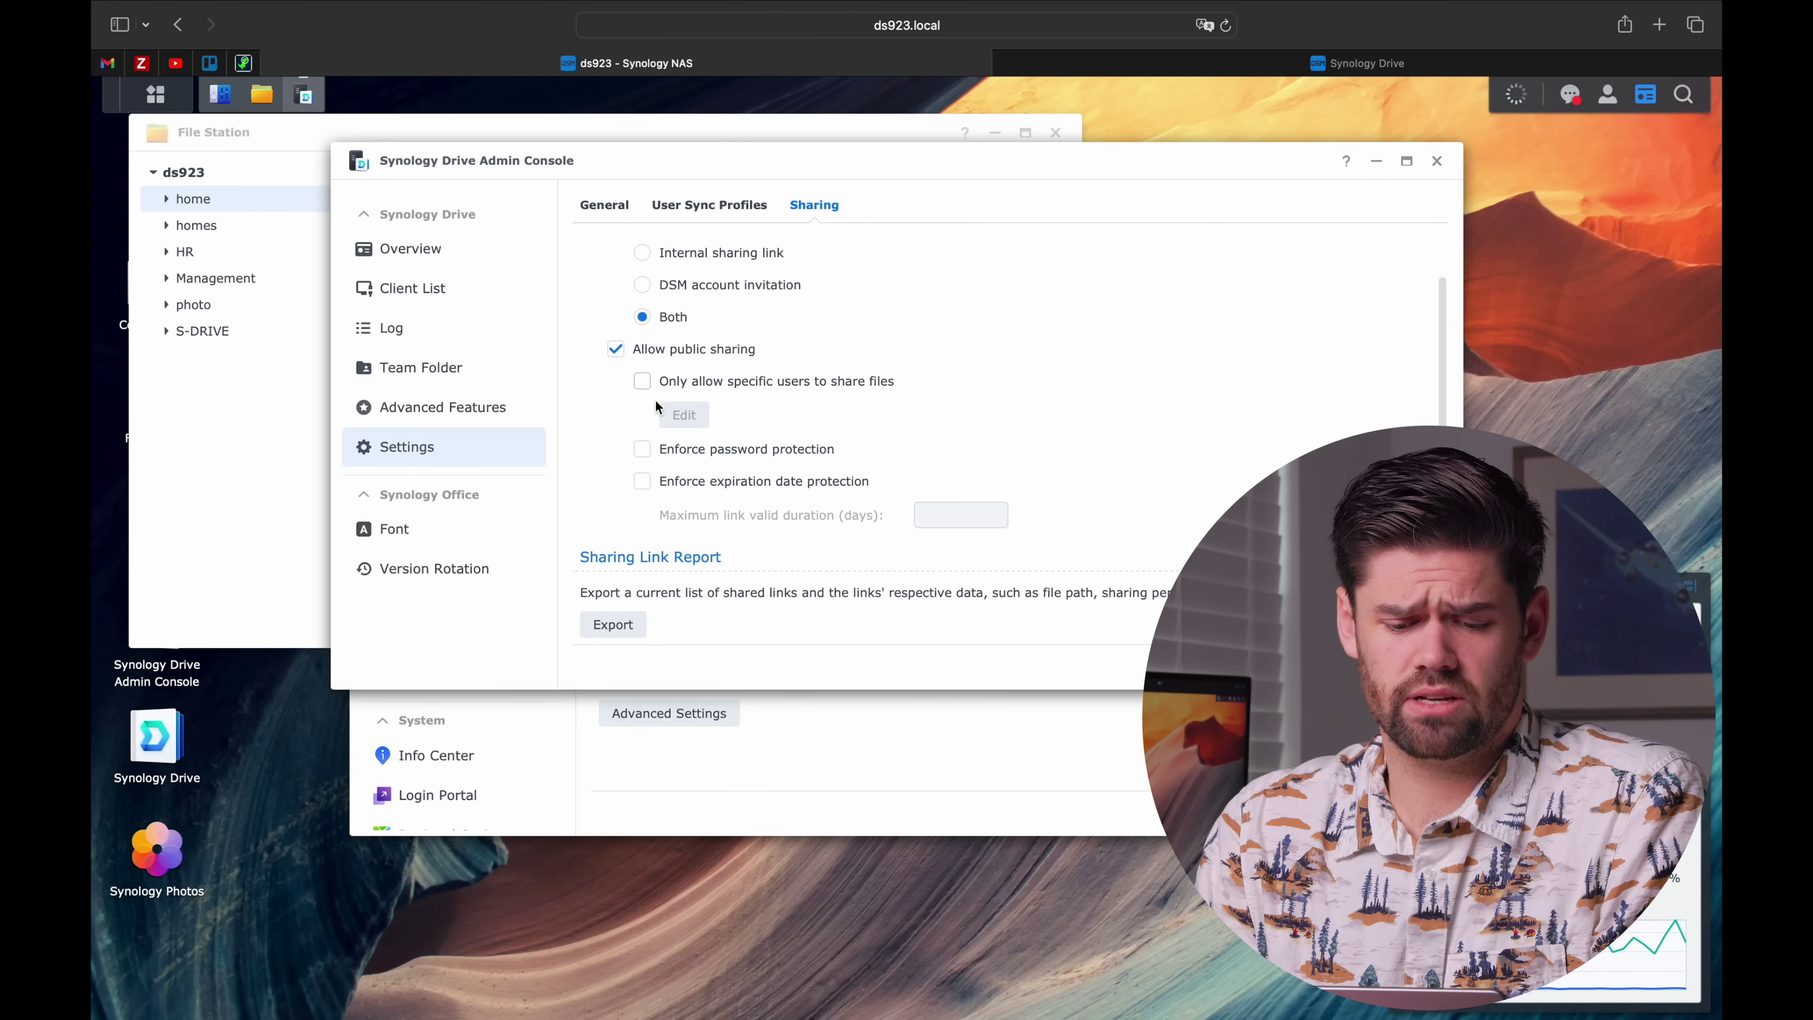
pyautogui.scroll(-5, 745, 451)
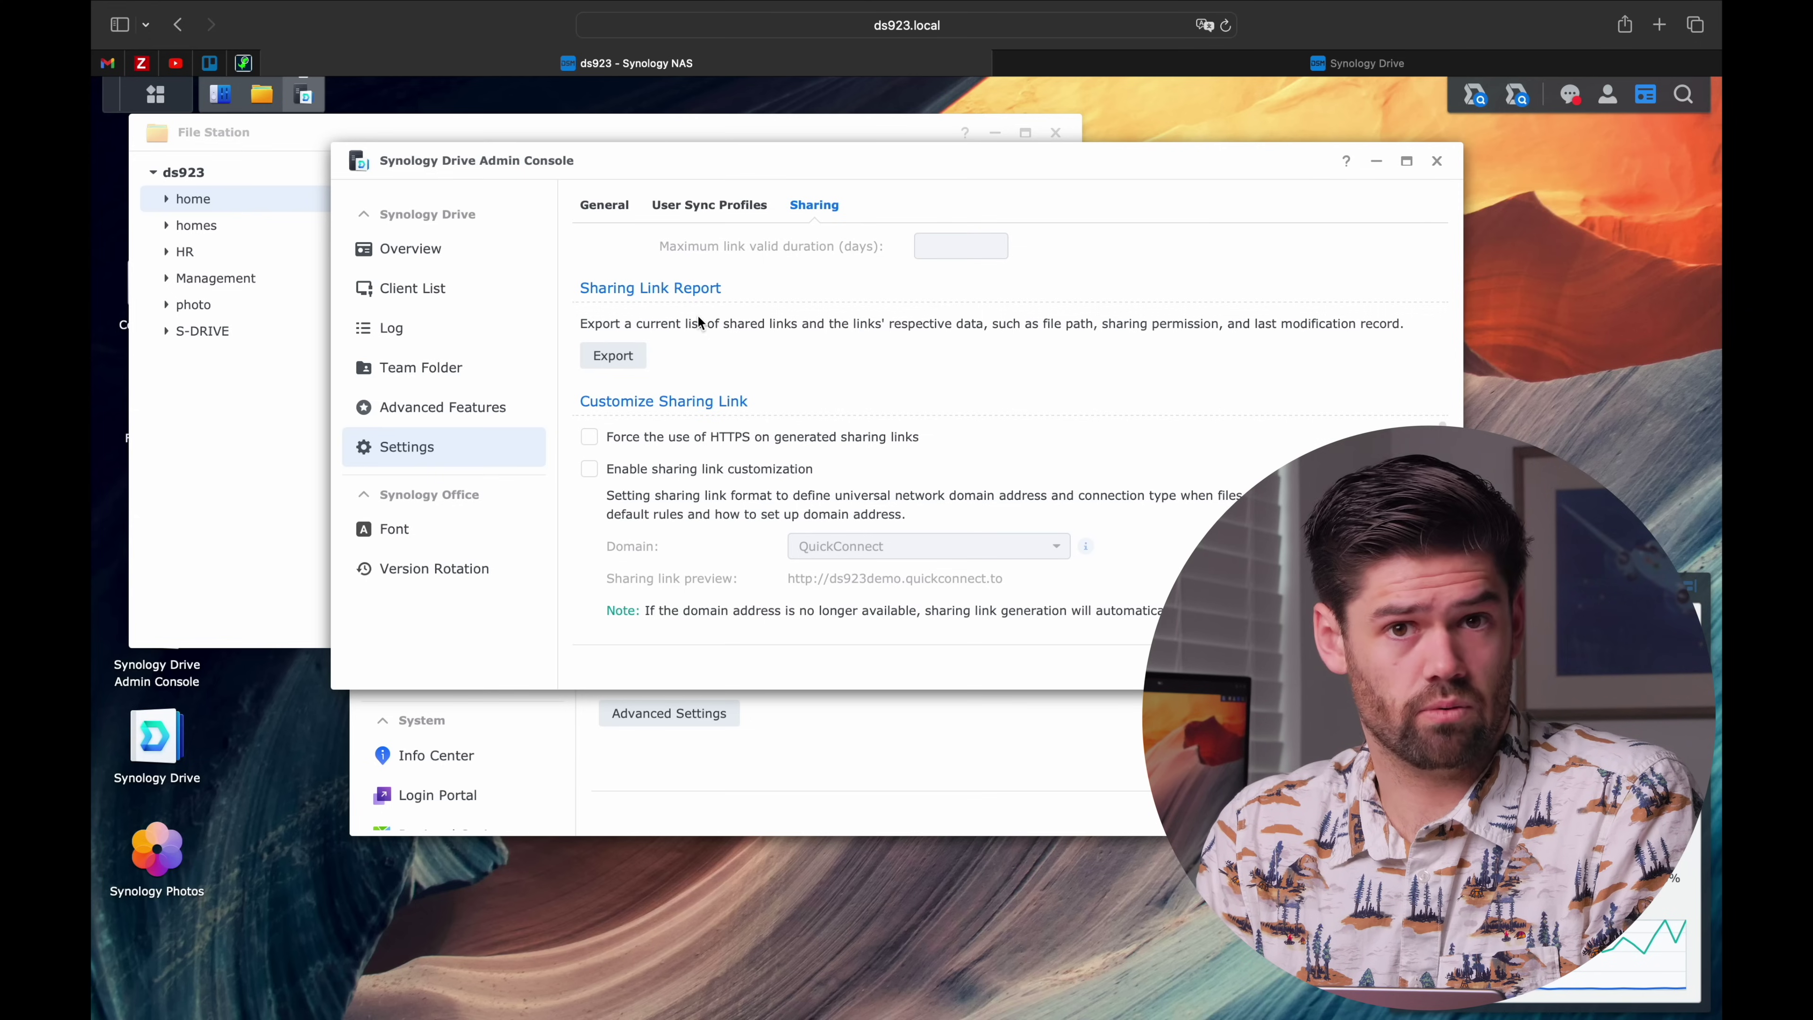
pyautogui.click(709, 473)
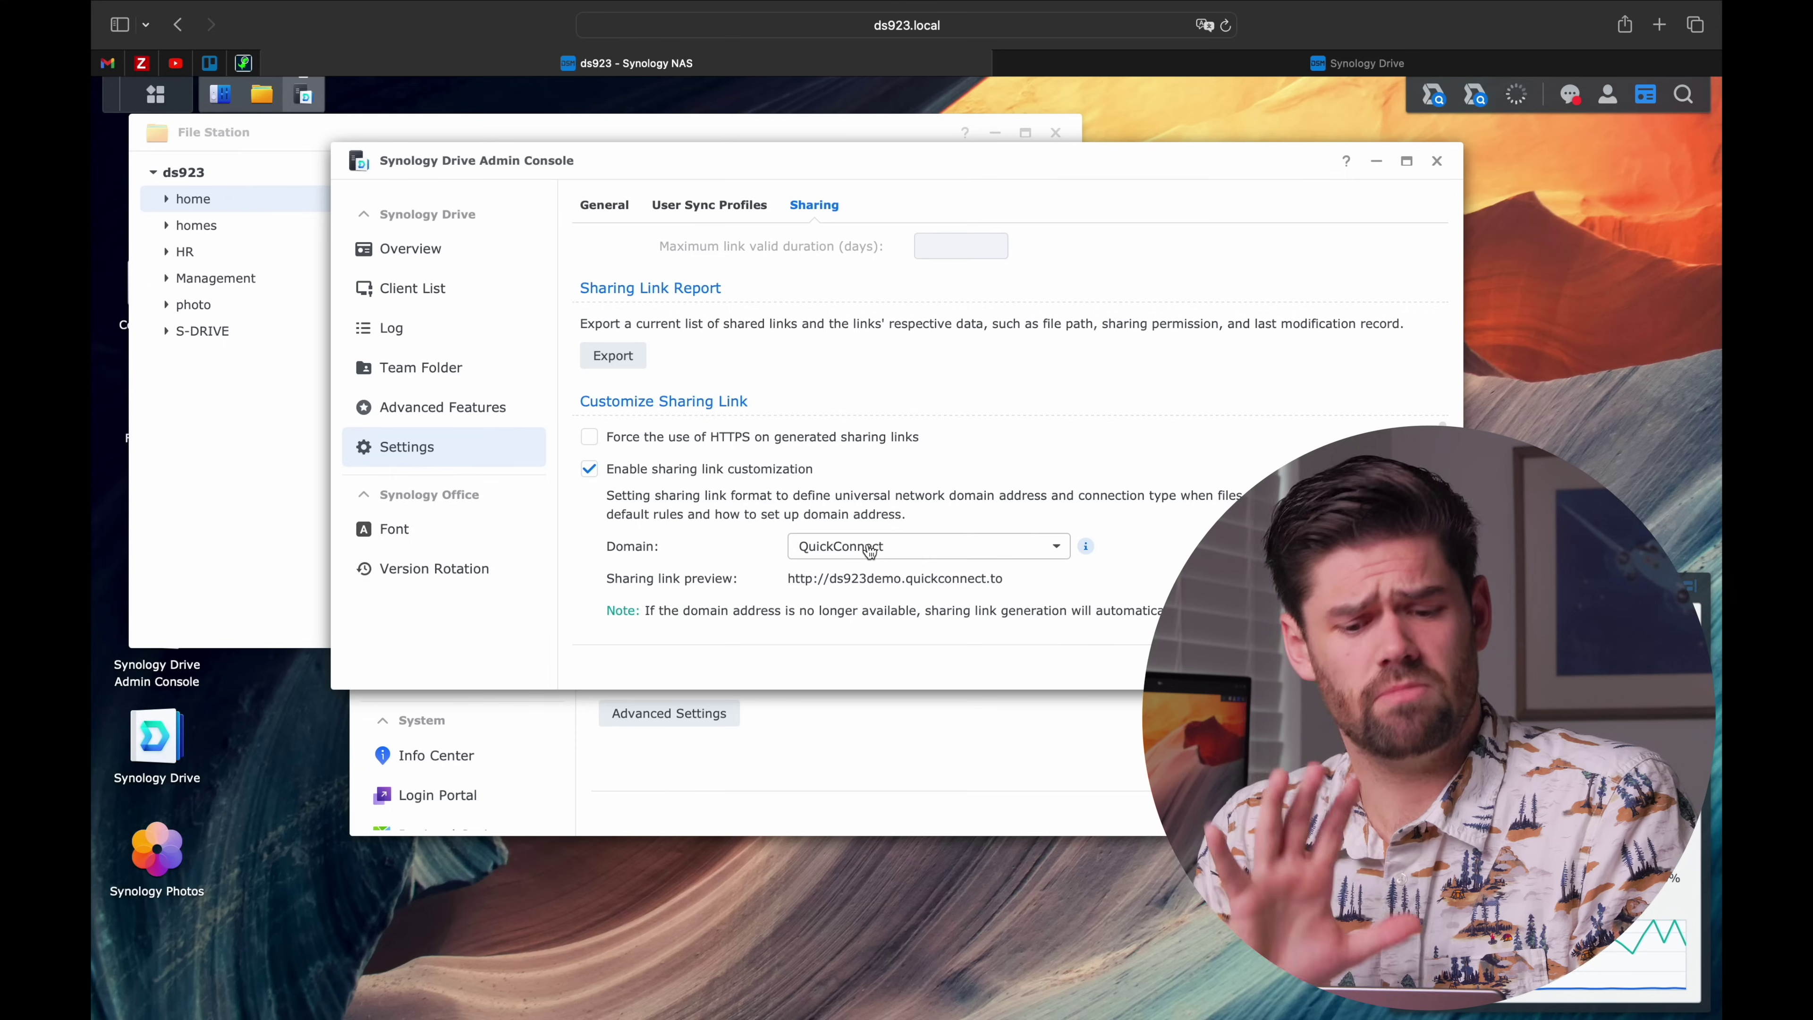
pyautogui.click(757, 469)
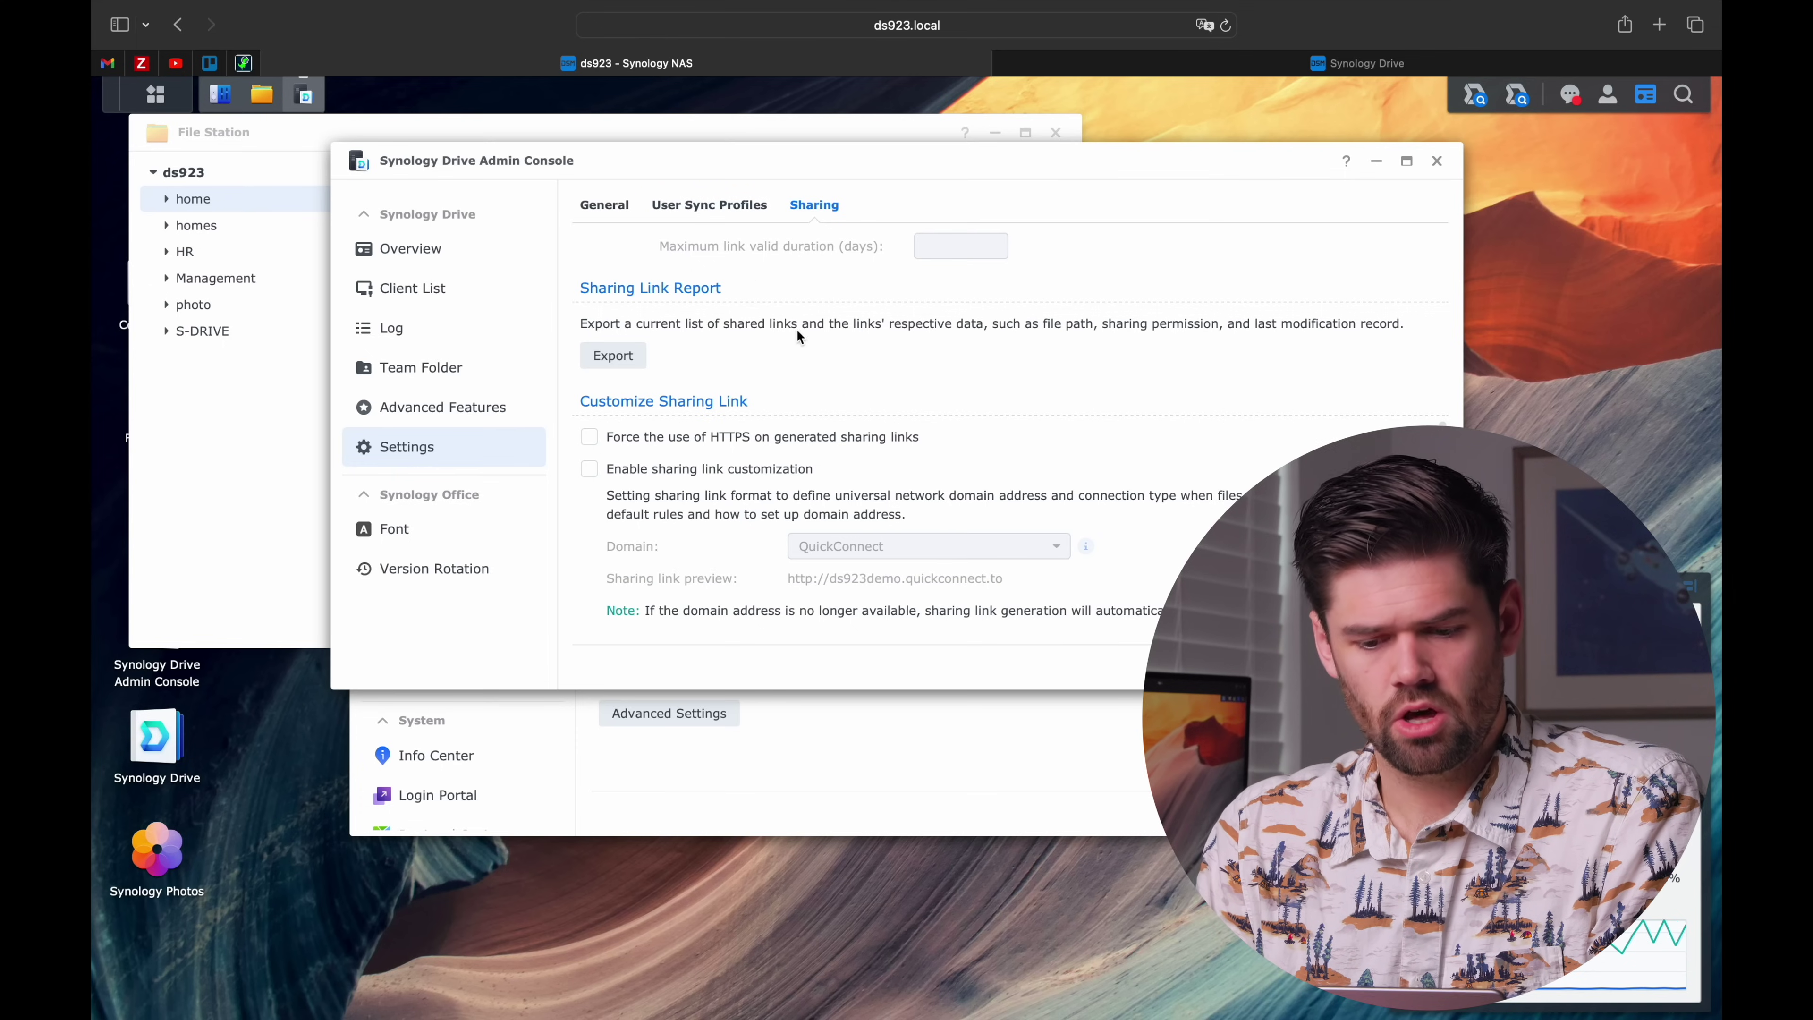
# Step: Review the Drive server's user sync profiles and its general settings, from package usage and content indexing through performance to file ownership transfer
pyautogui.click(739, 207)
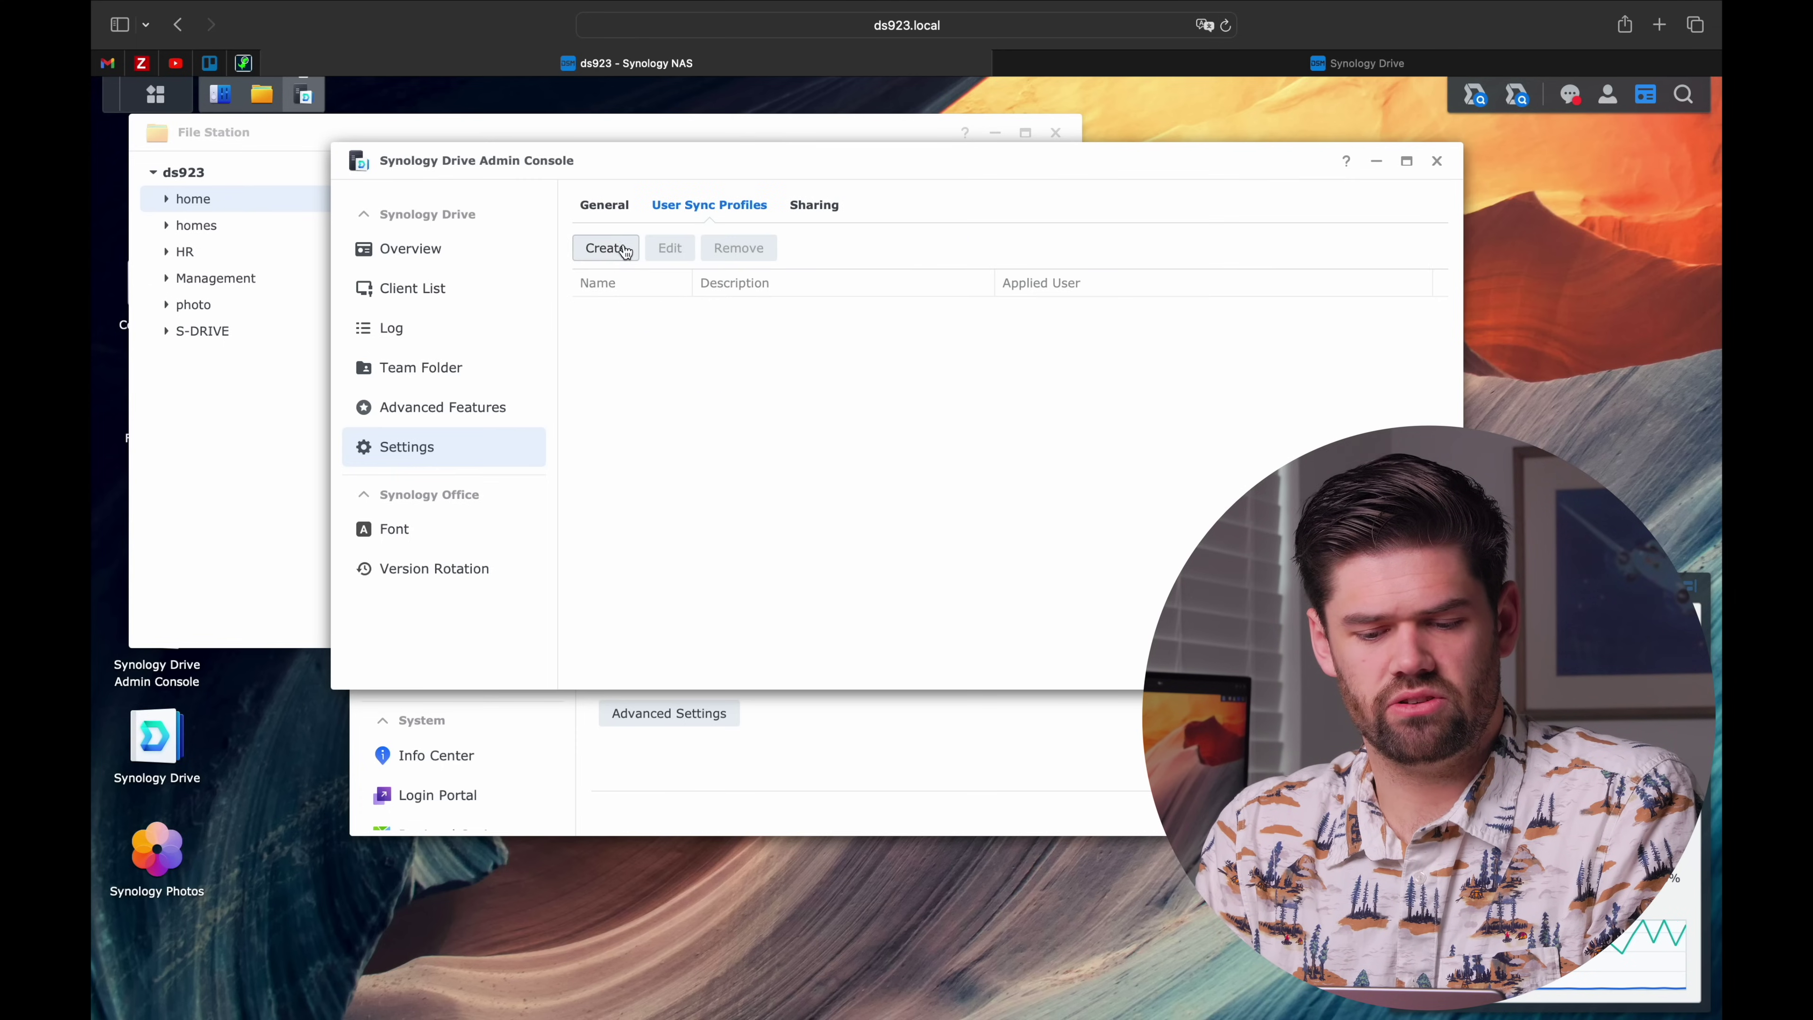
pyautogui.click(607, 203)
pyautogui.scroll(-5, 735, 459)
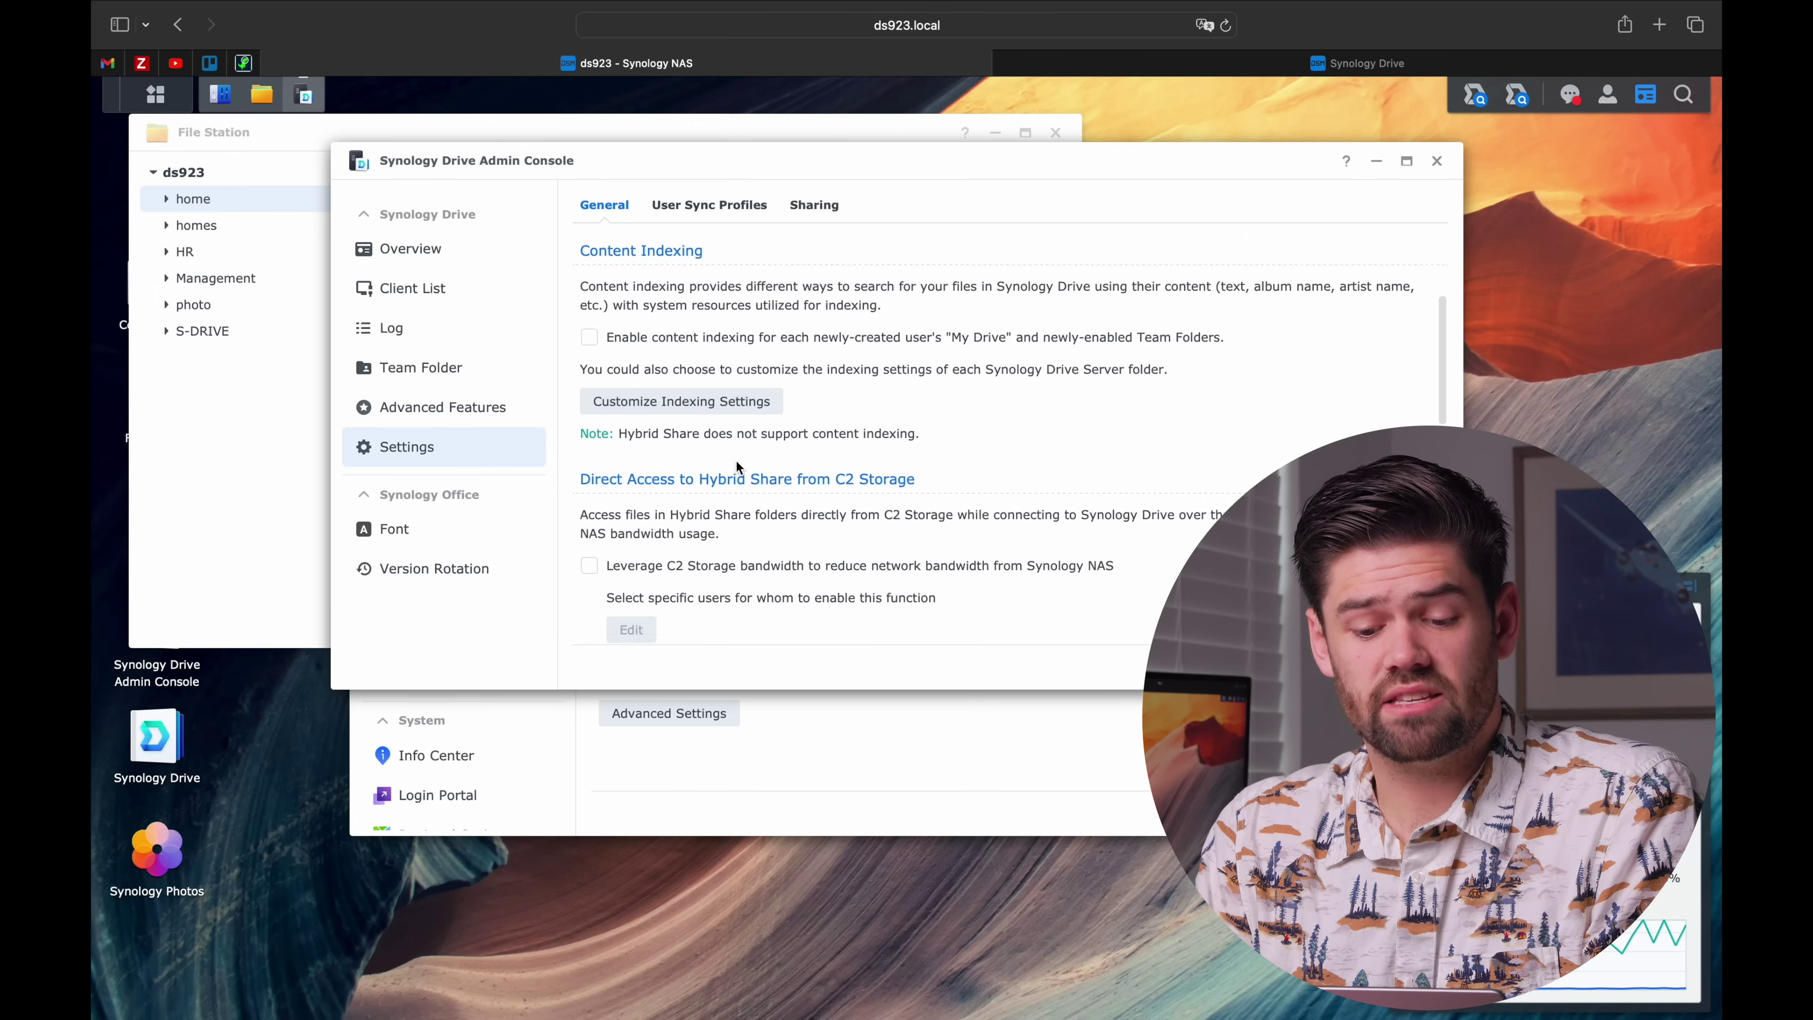
pyautogui.scroll(-3, 736, 466)
pyautogui.scroll(4, 735, 465)
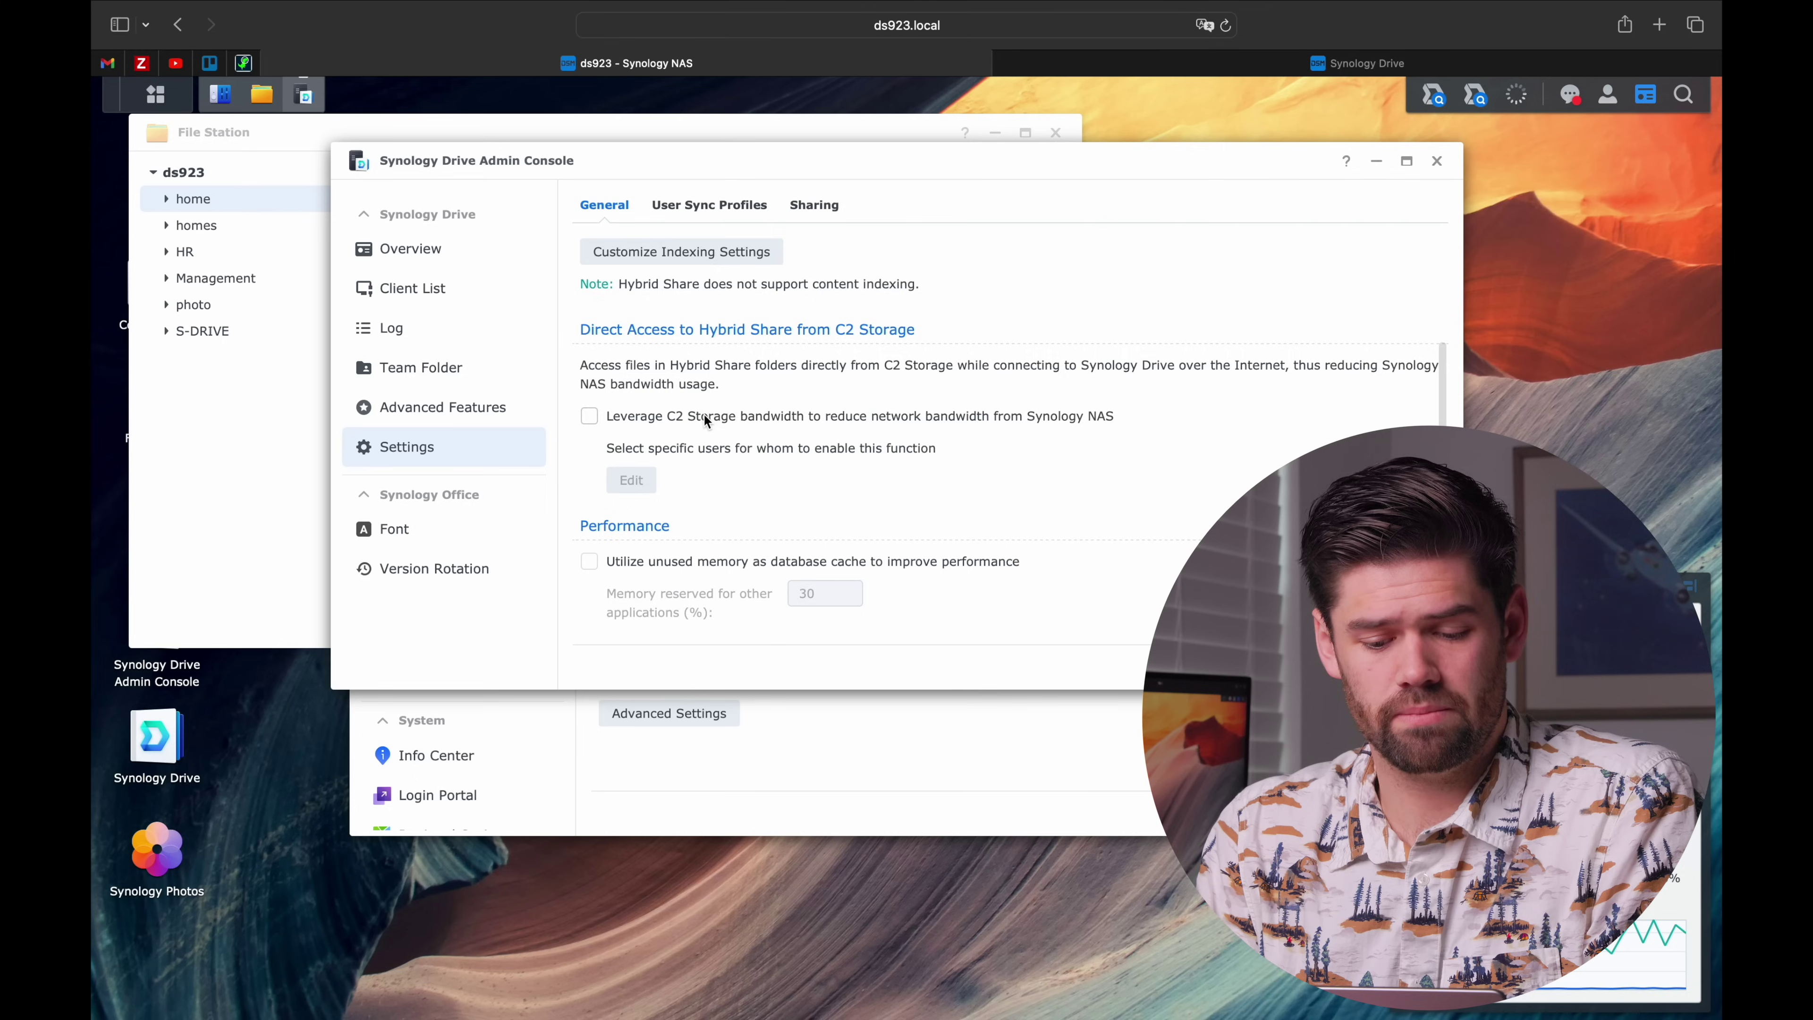
pyautogui.scroll(-10, 704, 413)
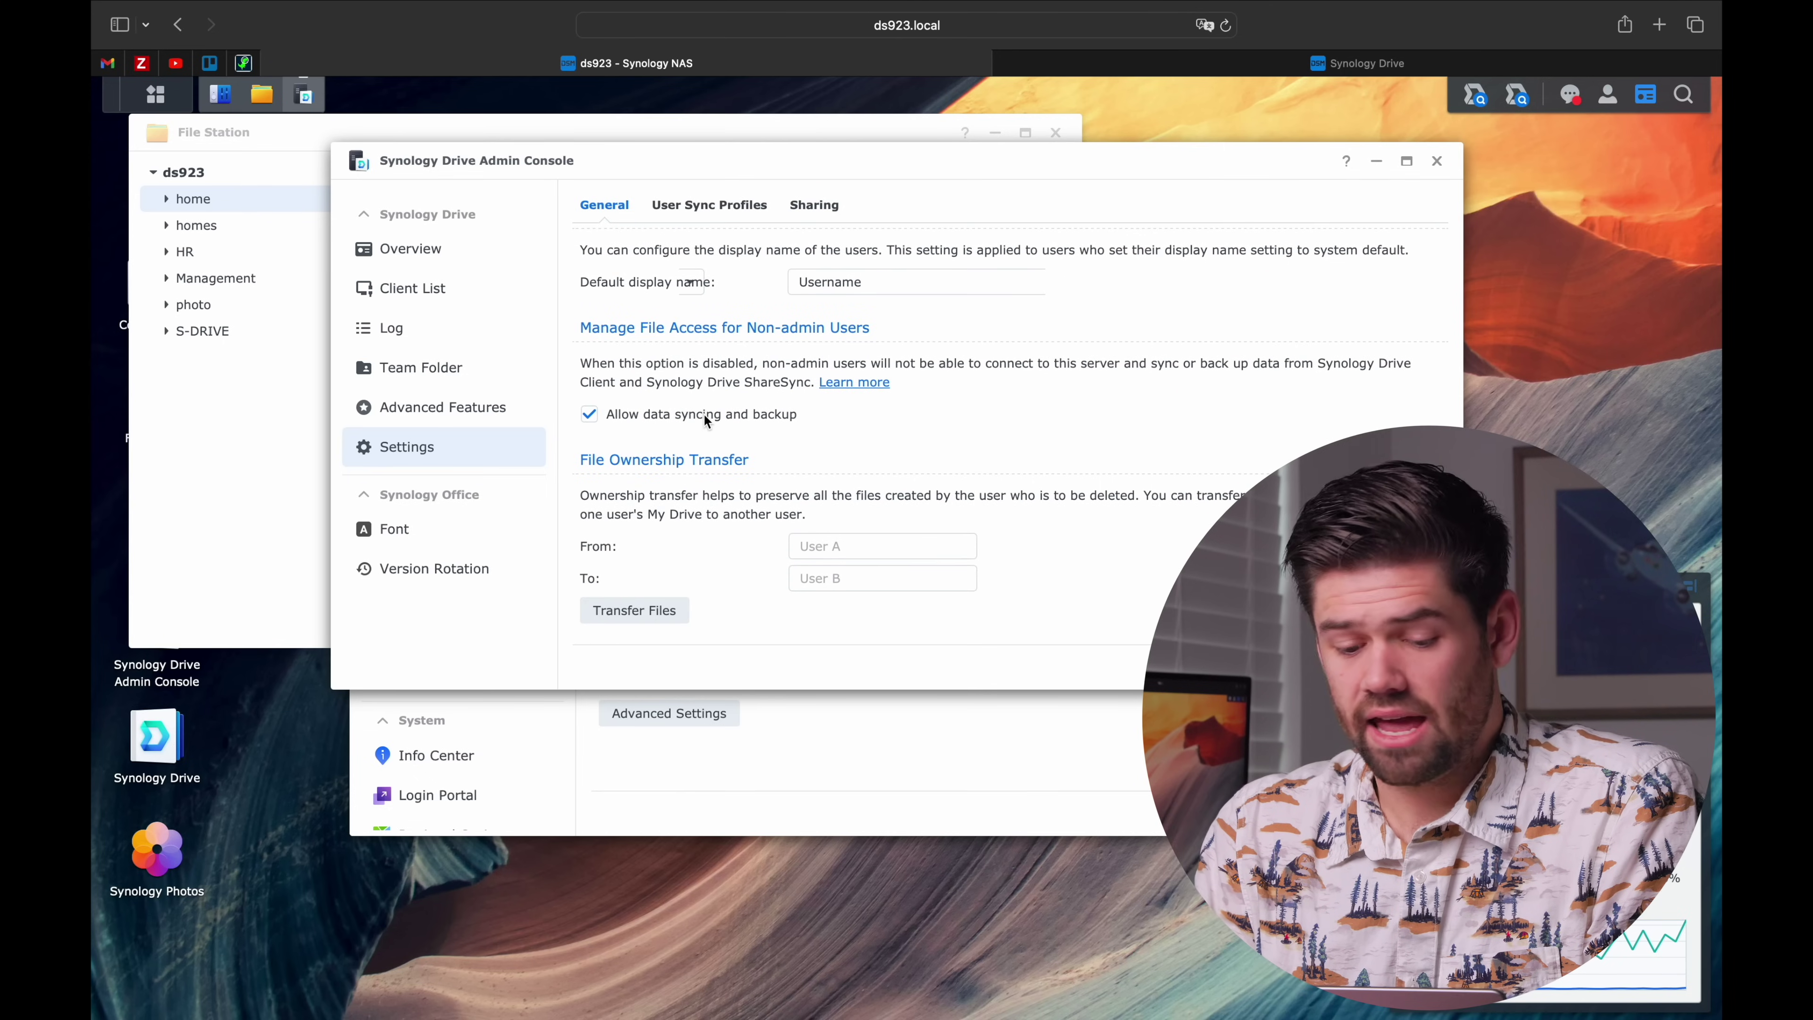
pyautogui.scroll(10, 704, 419)
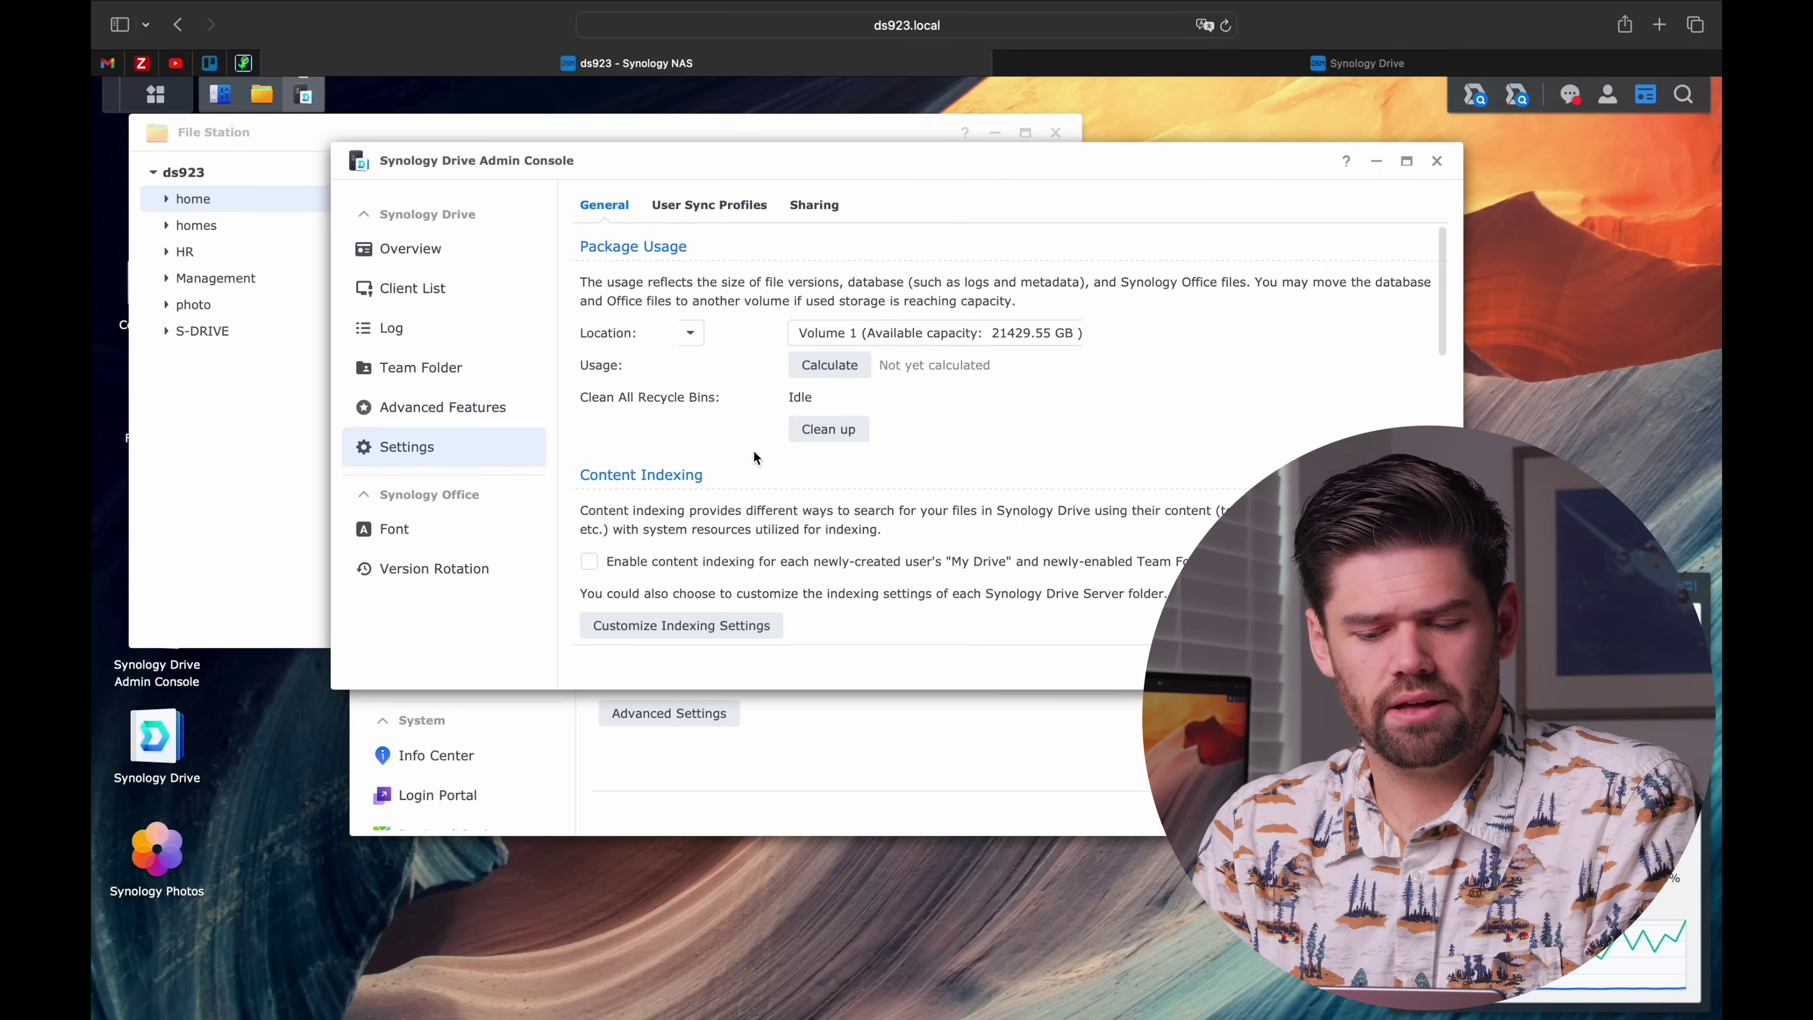
pyautogui.scroll(-10, 753, 449)
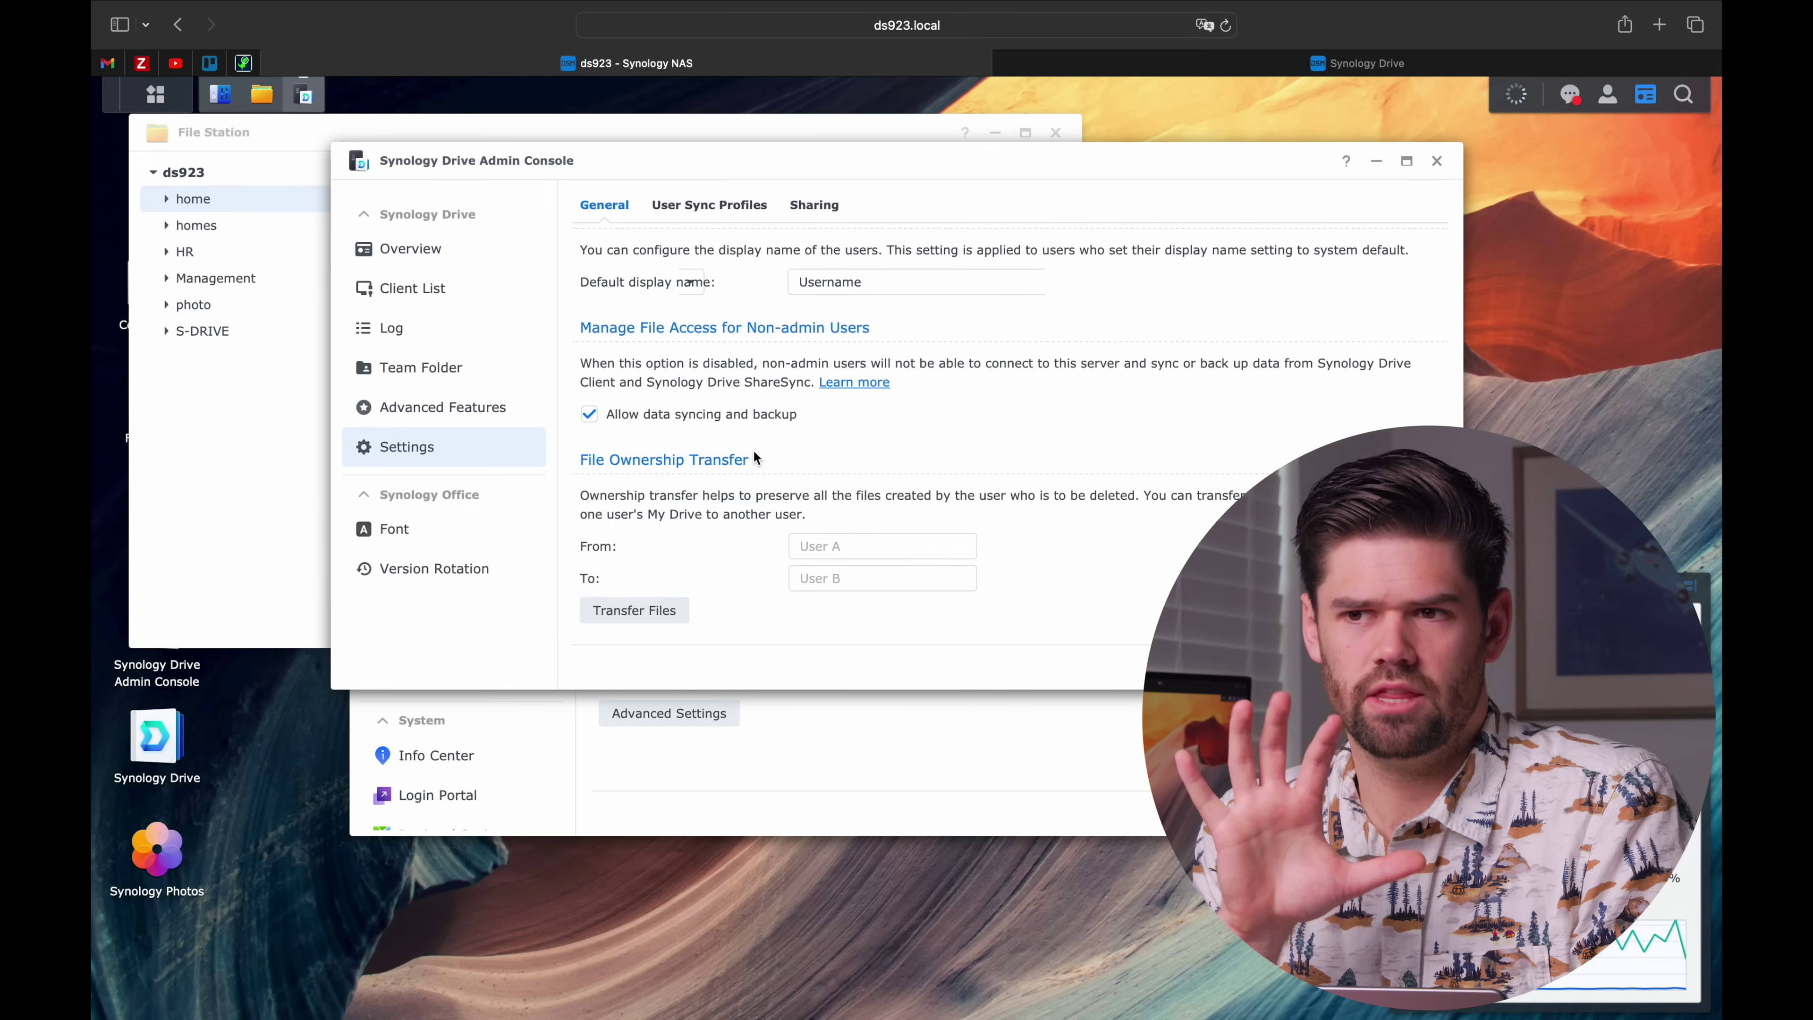